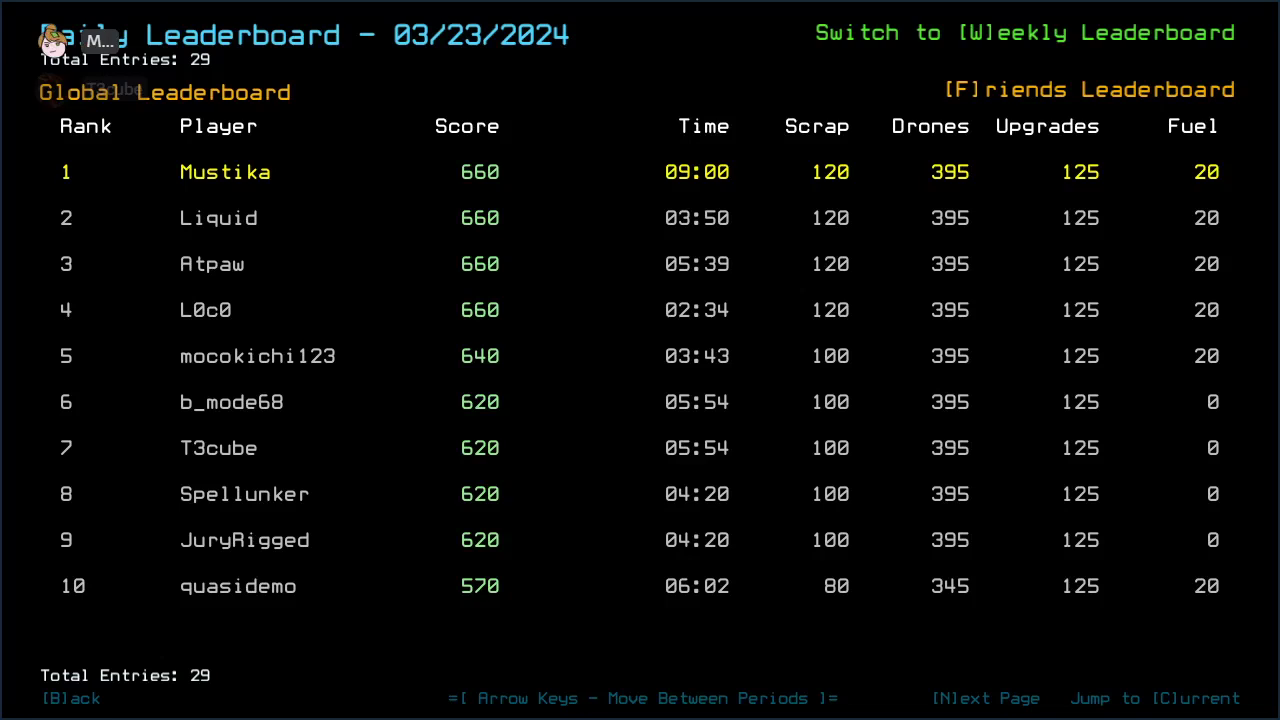
Glance at the 03/24 daily leaderboard, return to 03/23, then open the Modded Daily board
key(Right)
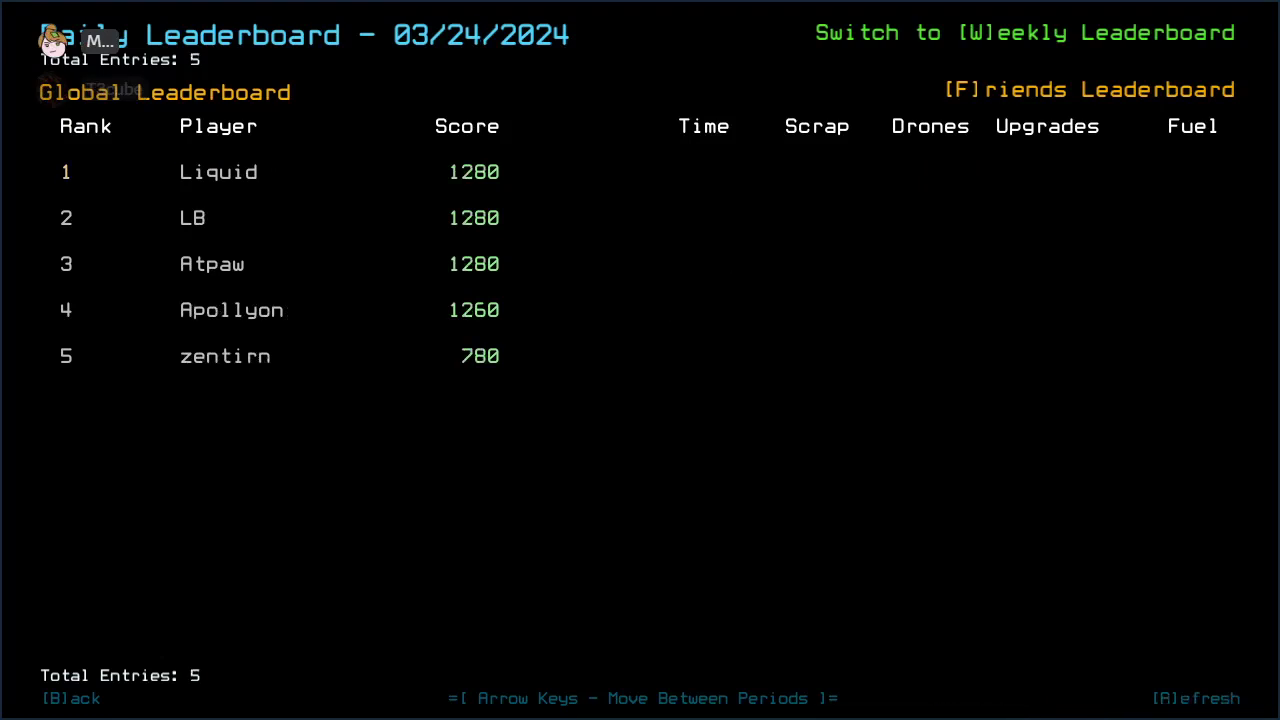
key(Left)
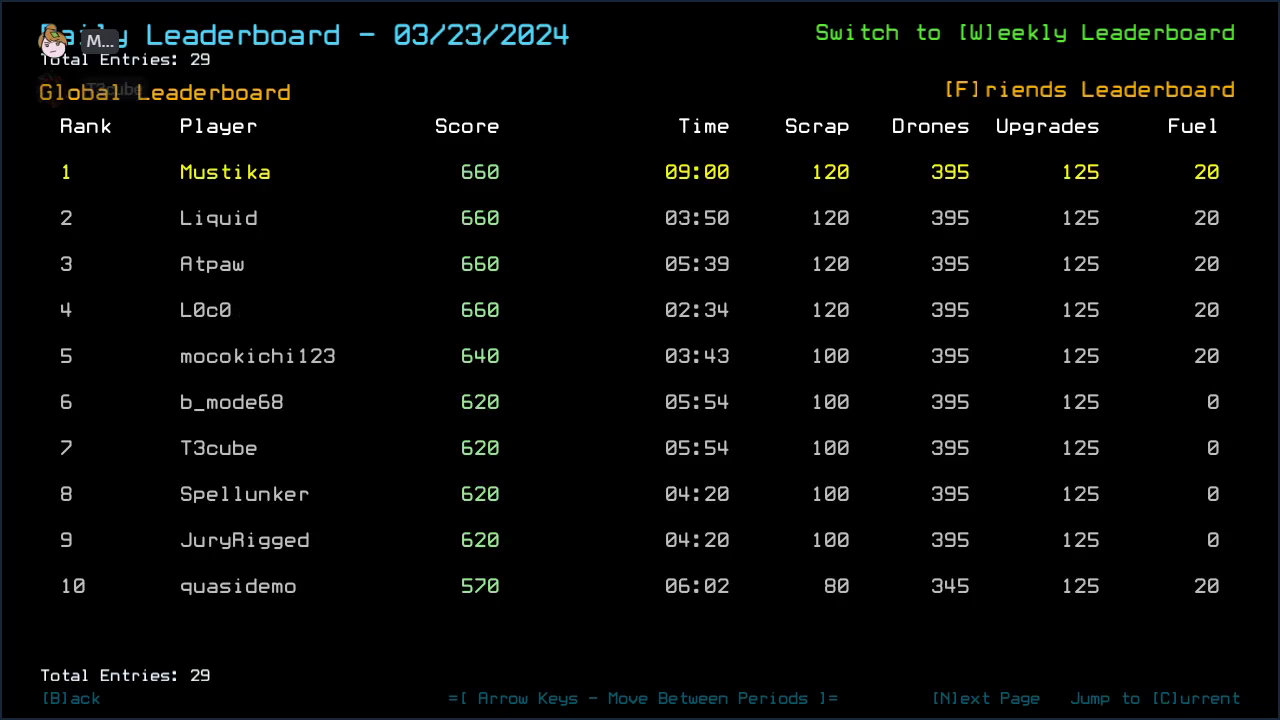
key(b)
key(m)
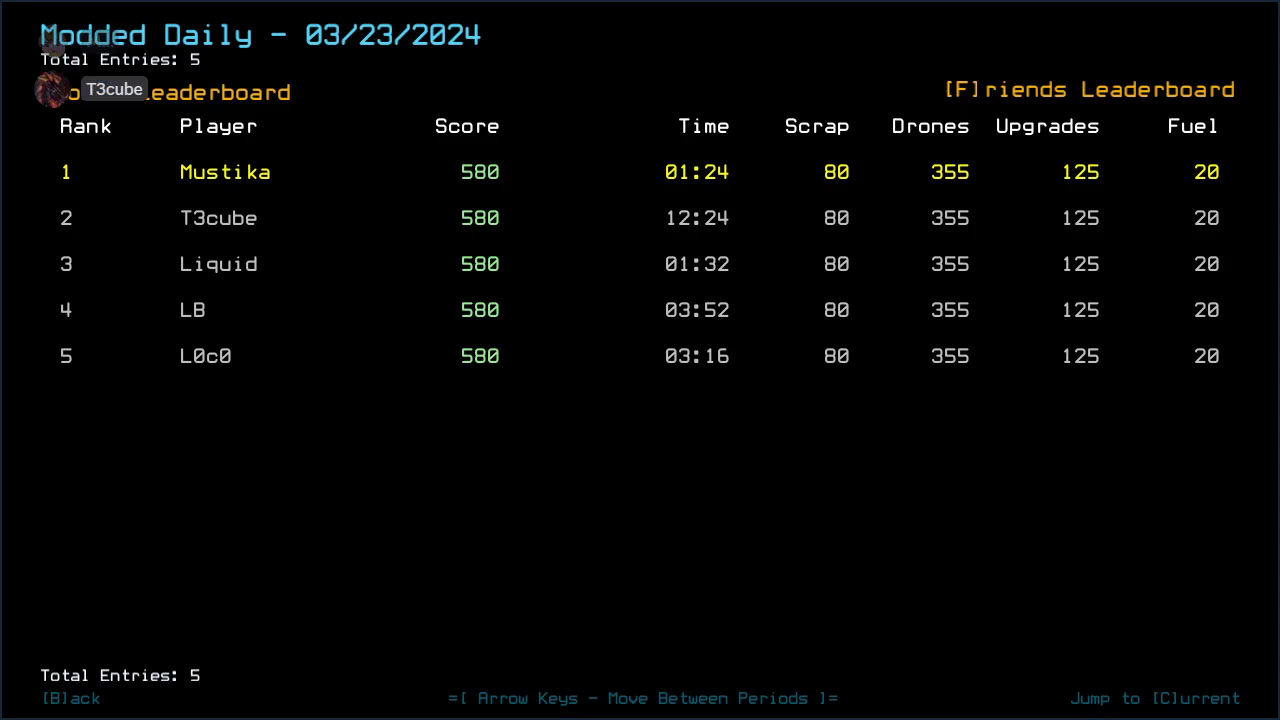
Open the 03/23/2024 Daily leaderboards, toggle friends and global, and page through all 29 entries
key(b)
key(Return)
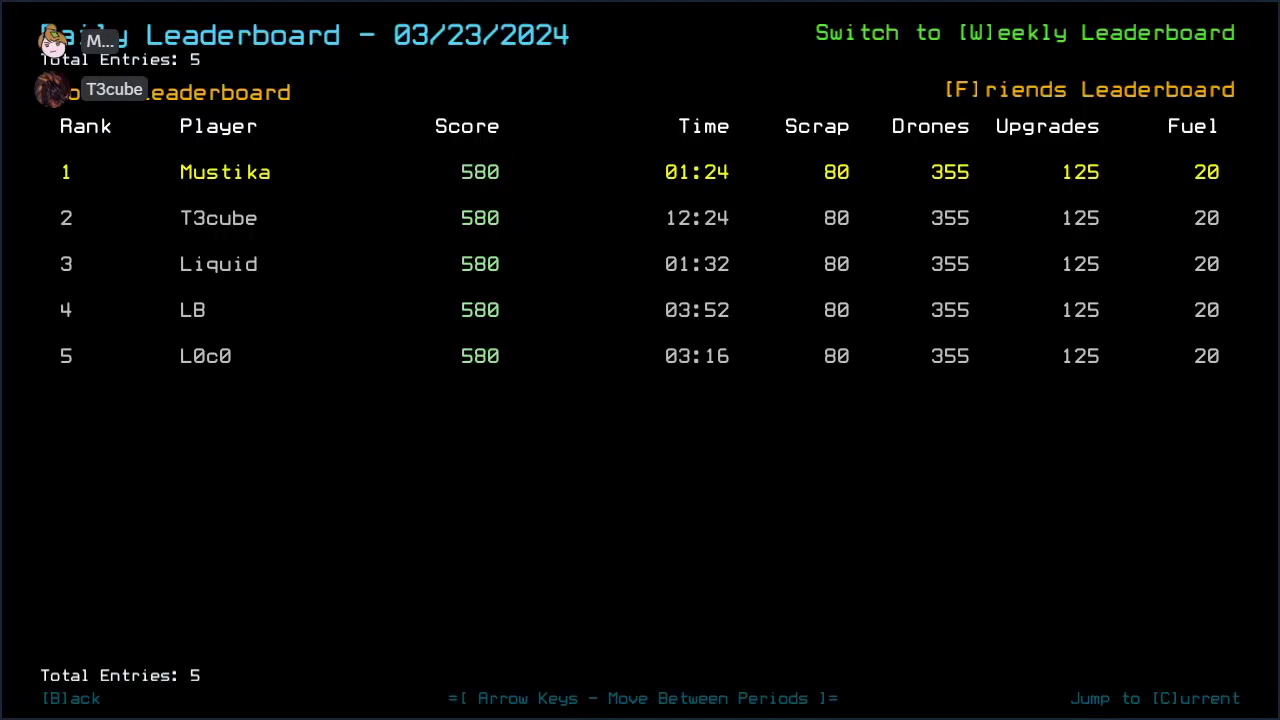
key(f)
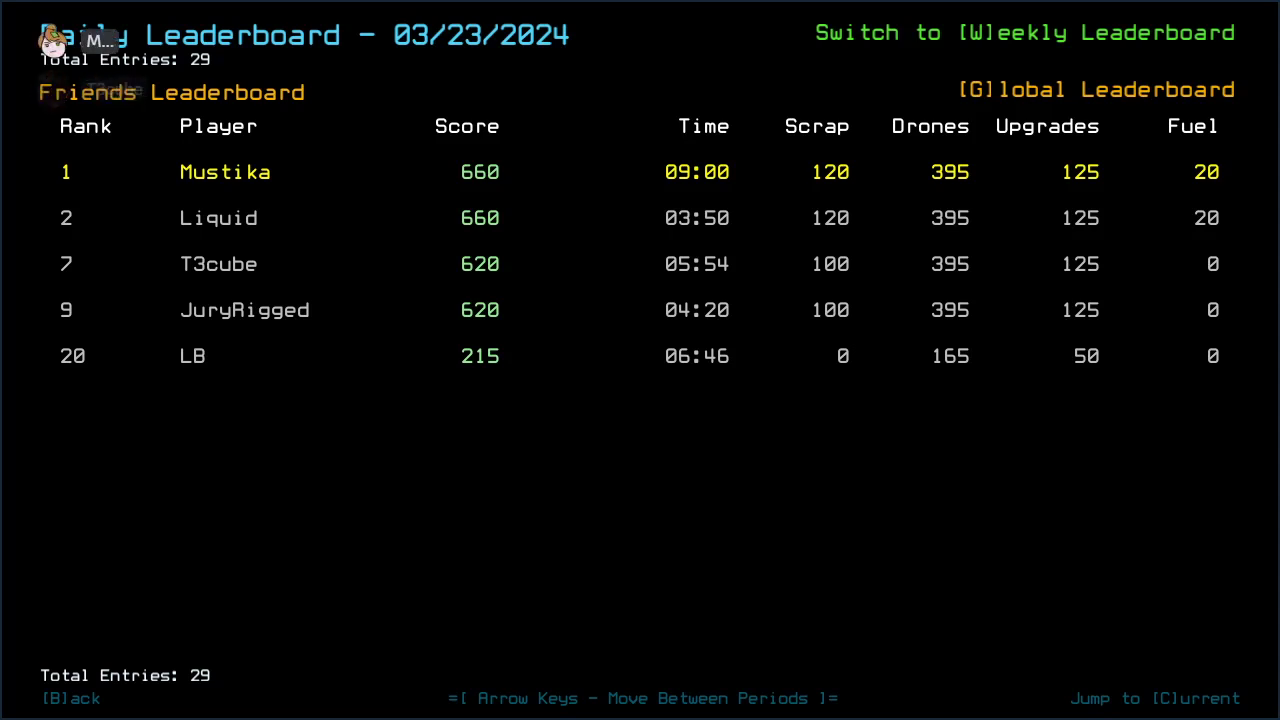
key(g)
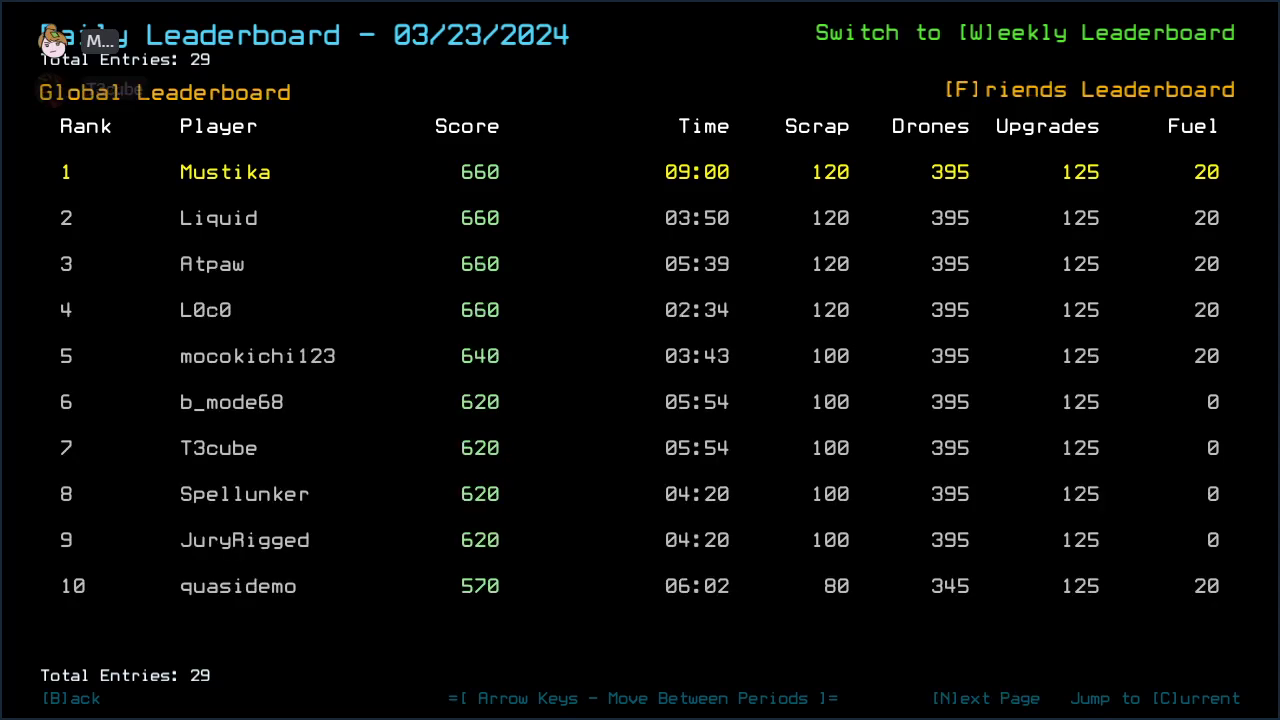
key(n)
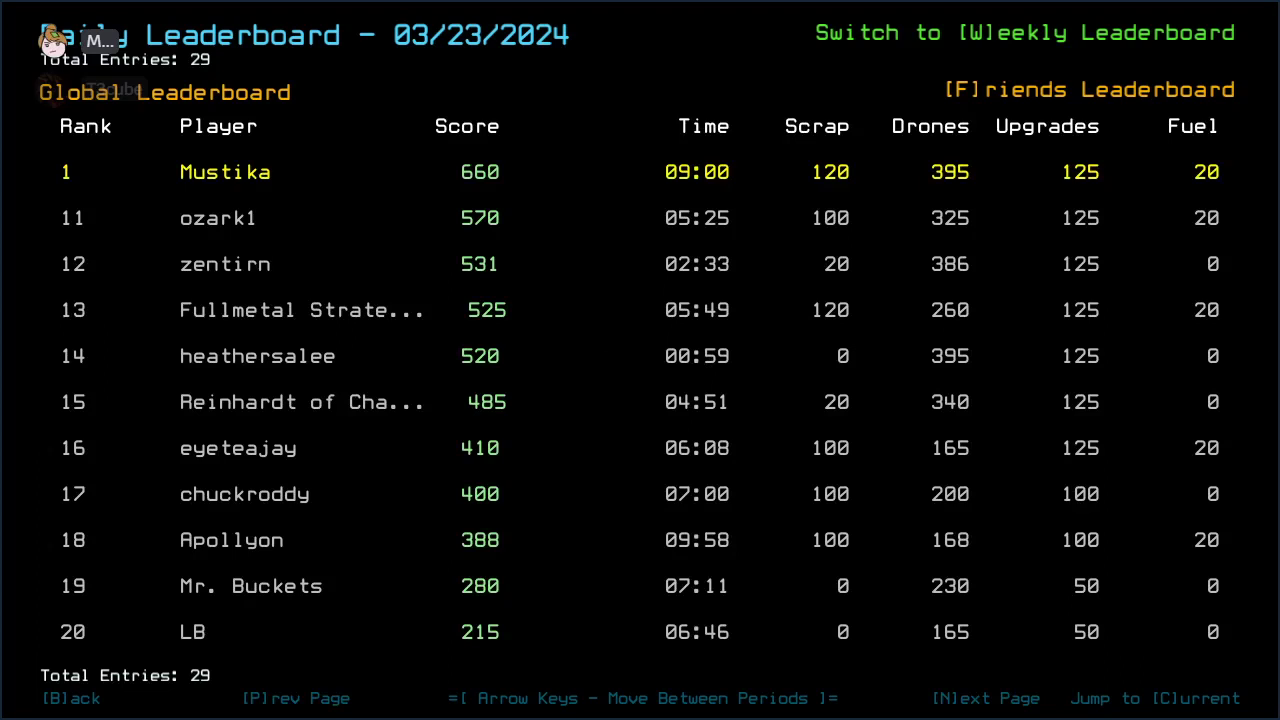
key(Right)
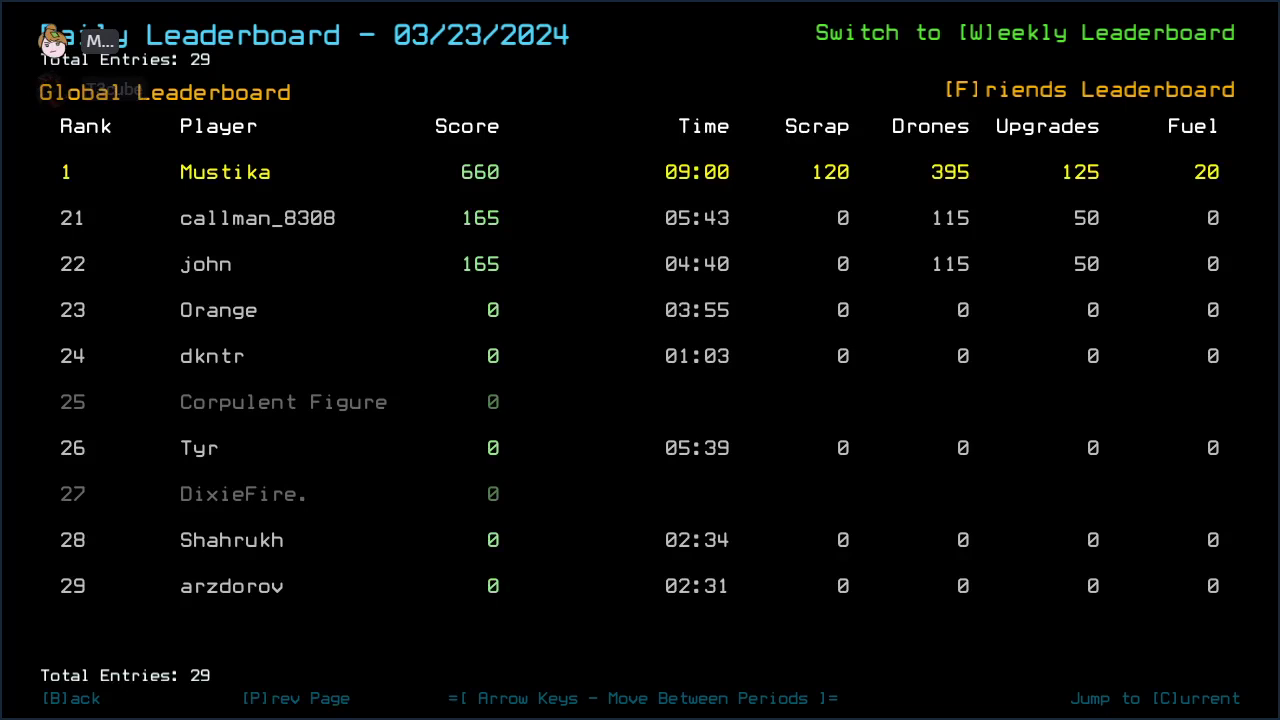
key(p)
key(p)
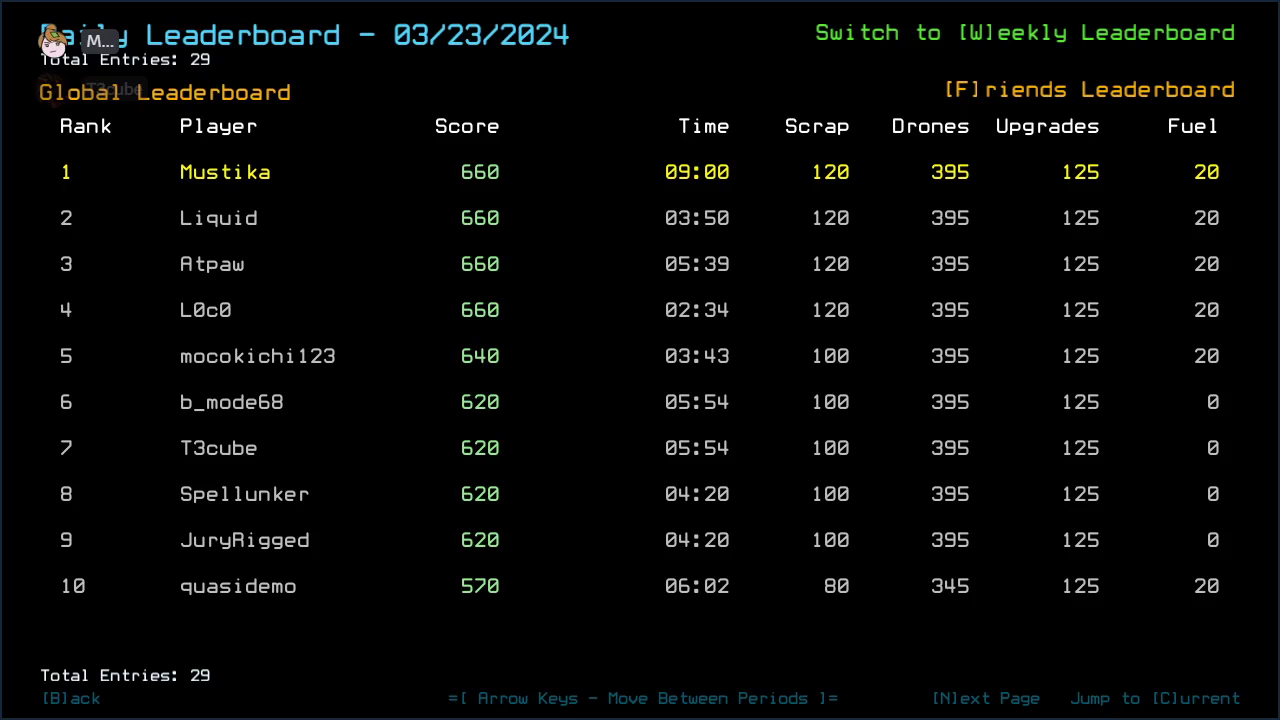
View the friends leaderboard, close it, and start the daily challenge mission
key(f)
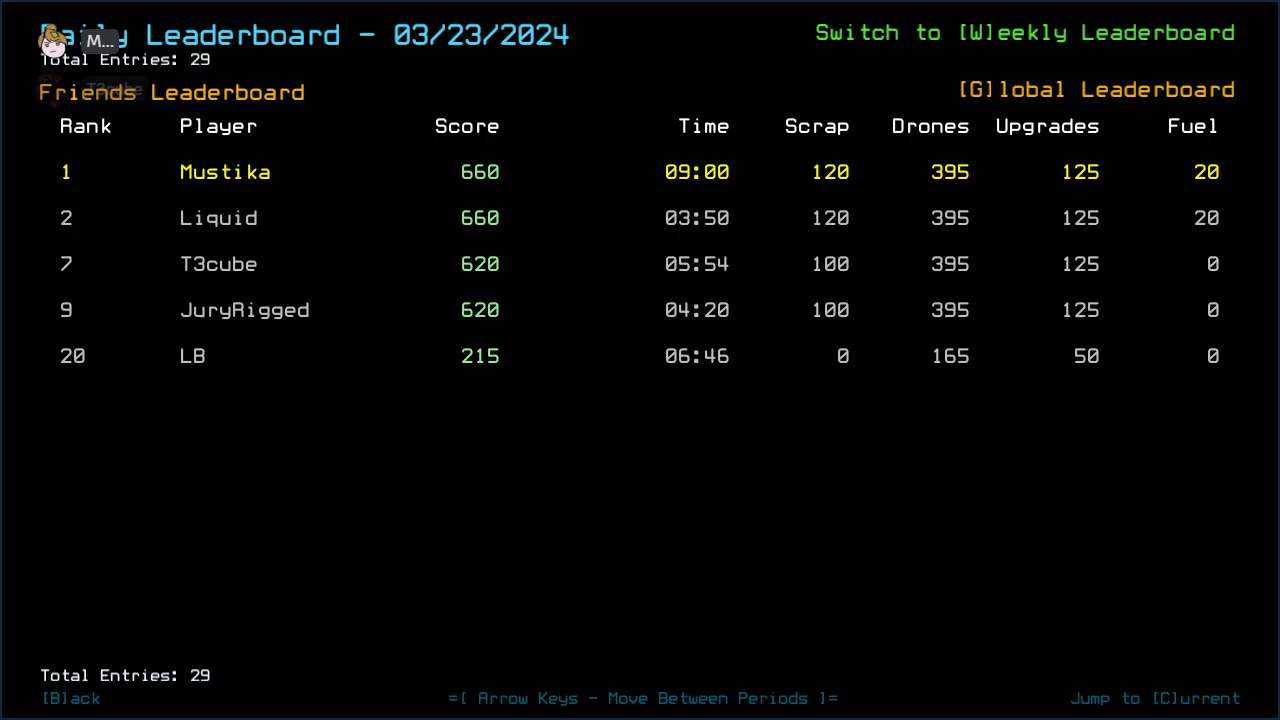
key(b)
key(d)
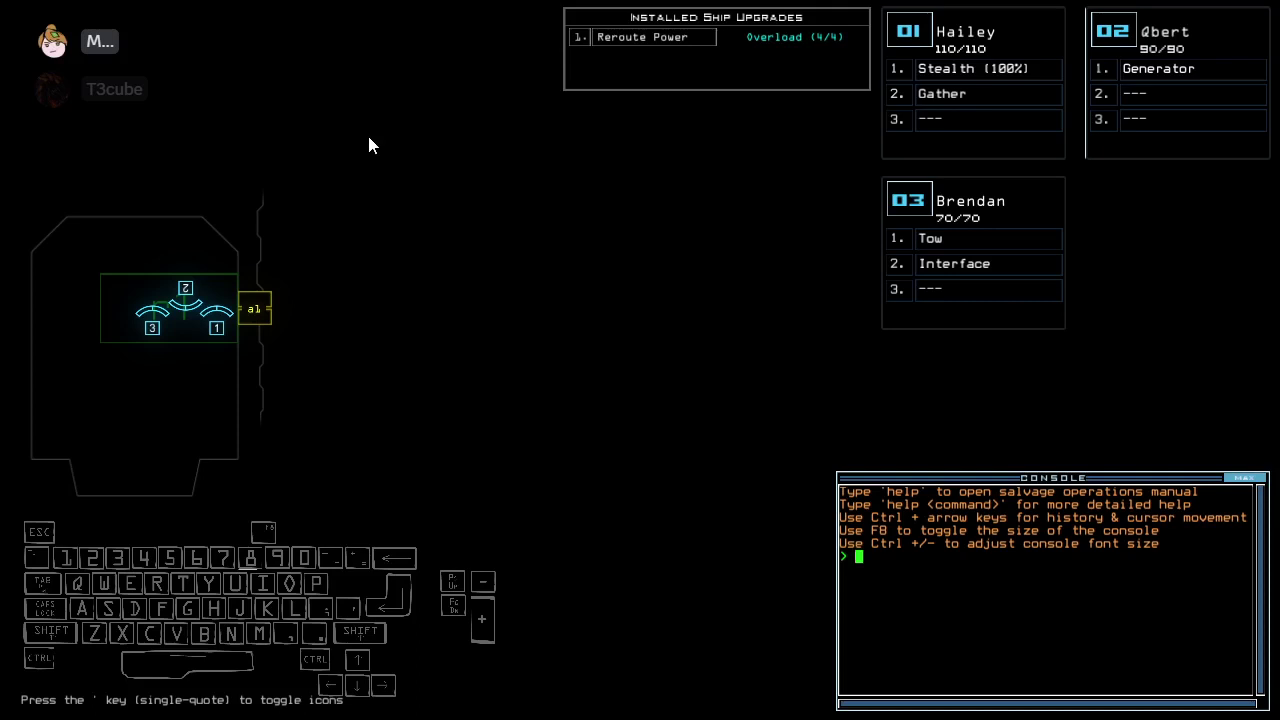
Check ship status, close room r1's doors, and reassign drone upgrades between Qbert and Brendan
key(Left)
text(status)
key(Return)
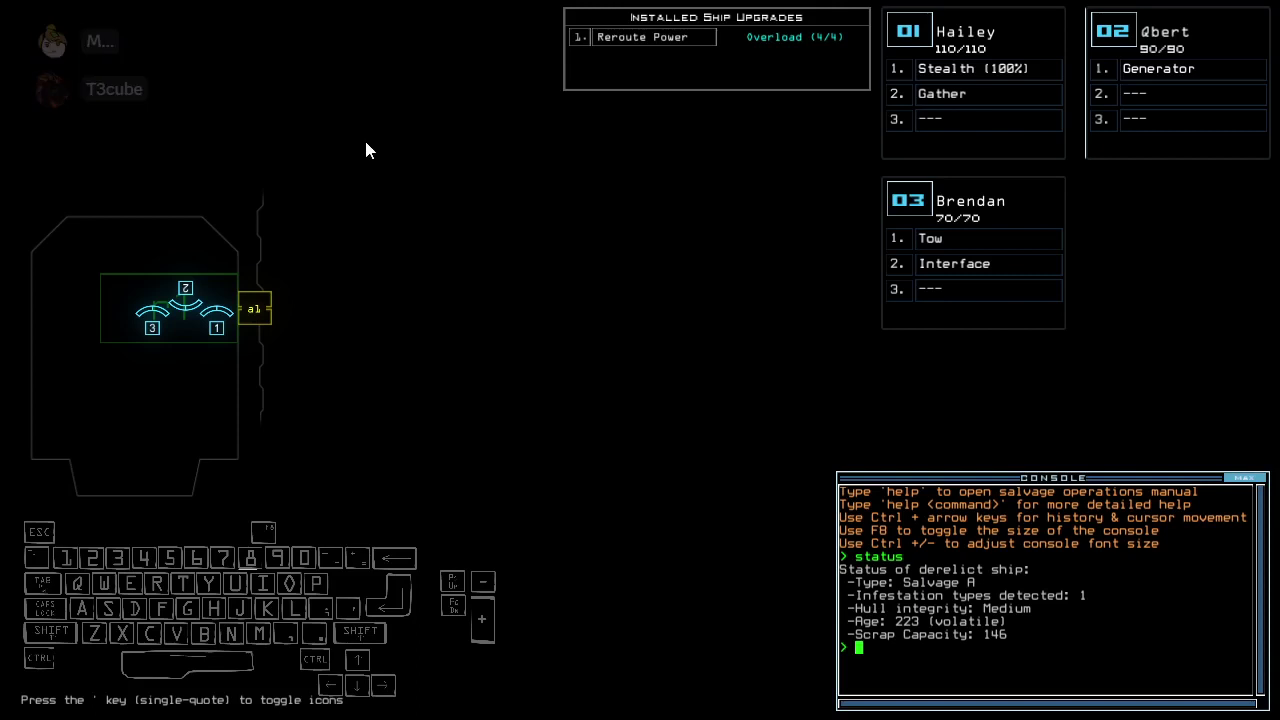
text(vv)
key(Return)
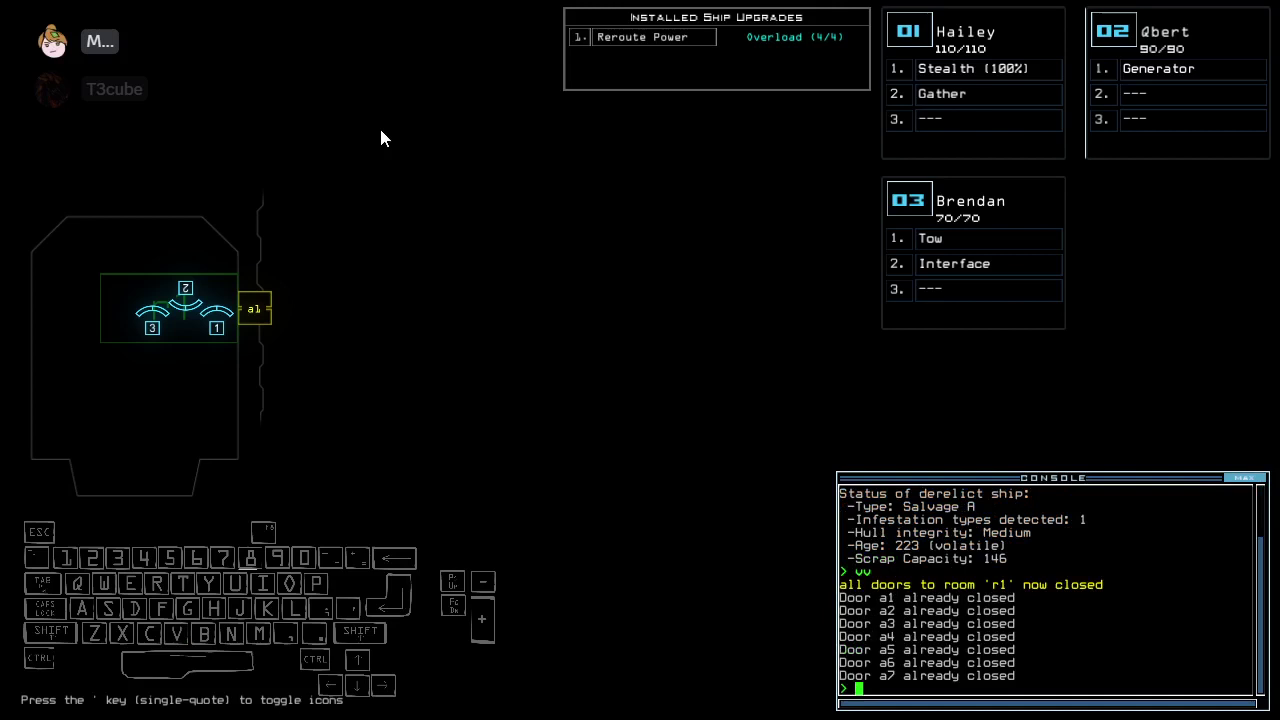
text(ready 3)
text(;set)
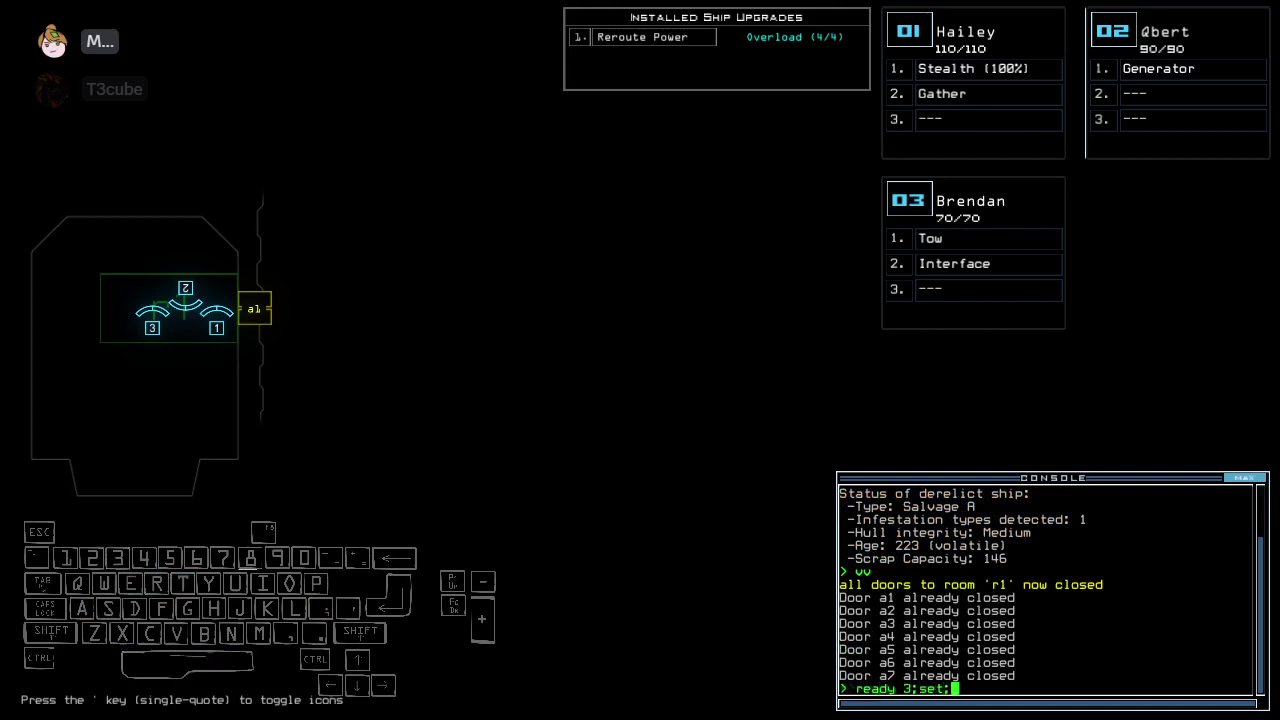
text( 2;s)
key(Tab)
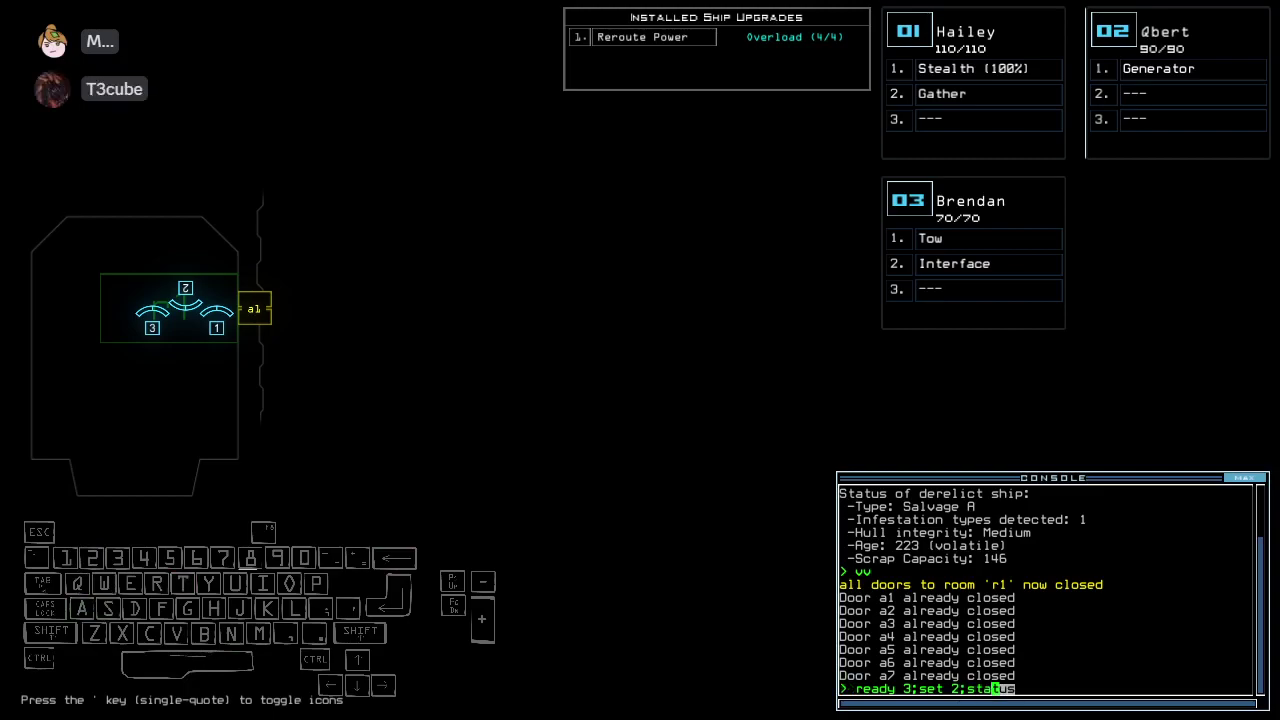
key(Return)
Cycle through Hailey's, Qbert's and Brendan's drone cameras, then clear the typed go command
key(Up)
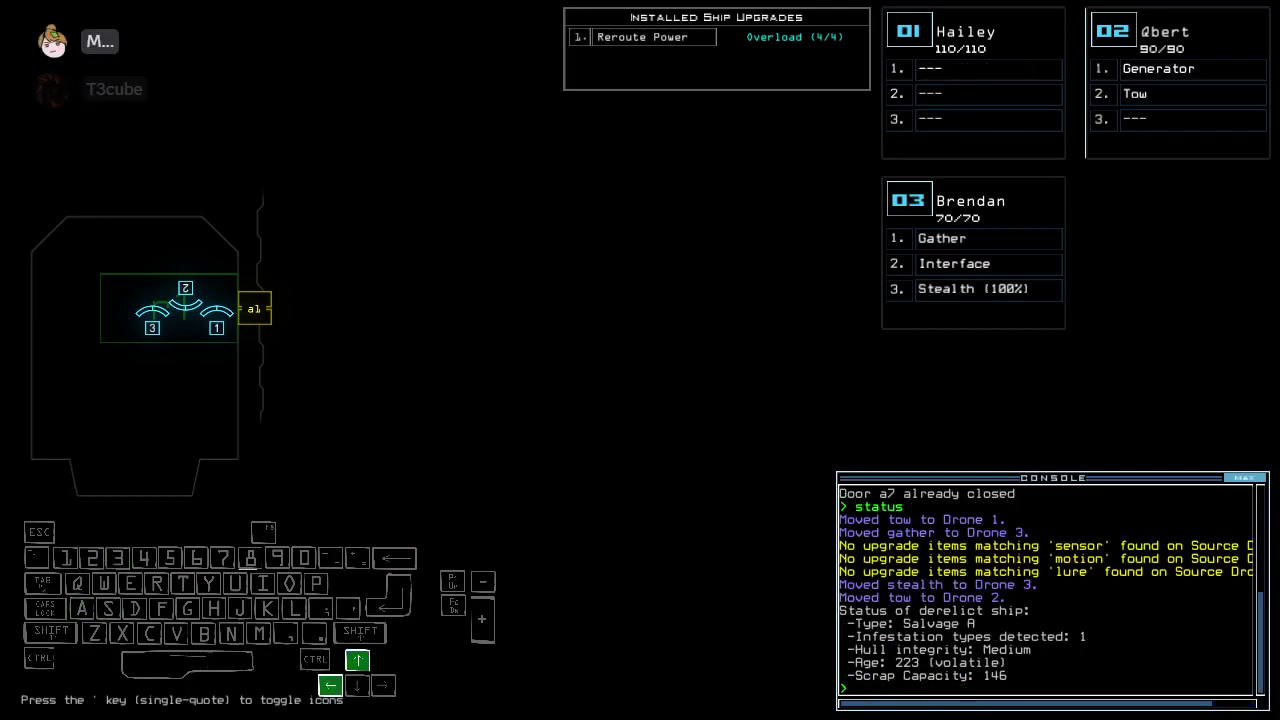
key(Right)
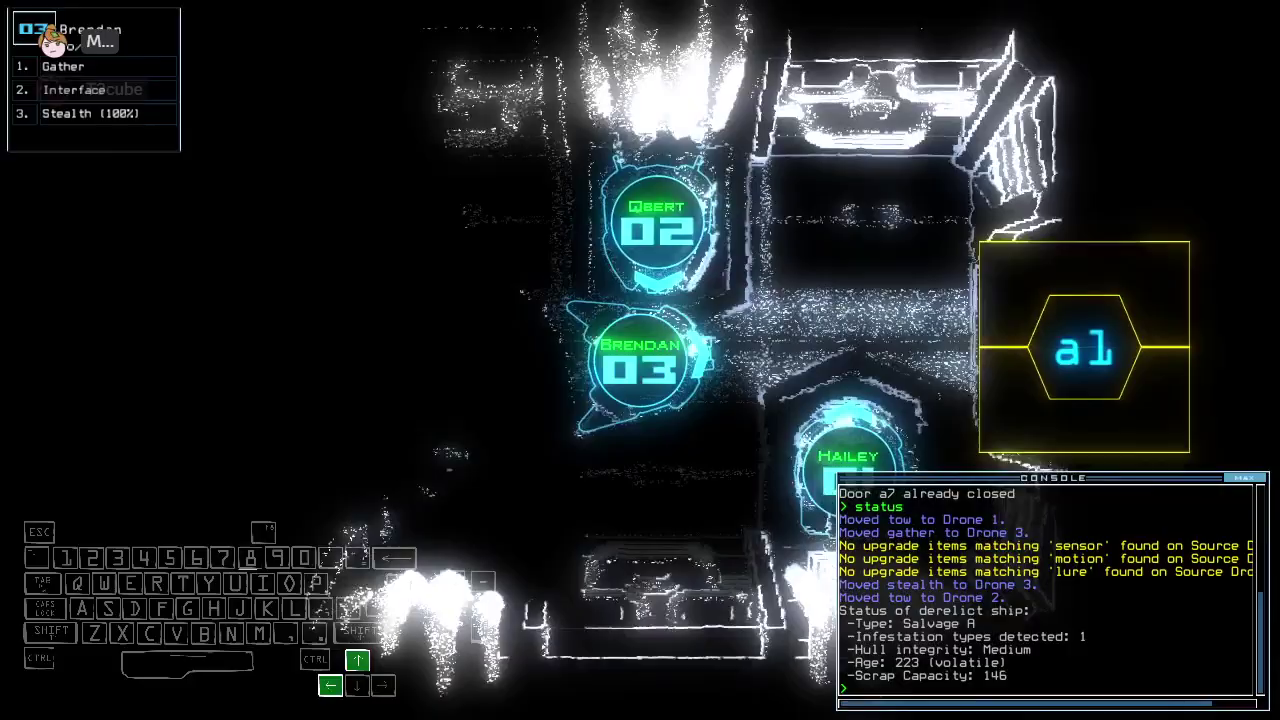
key(1)
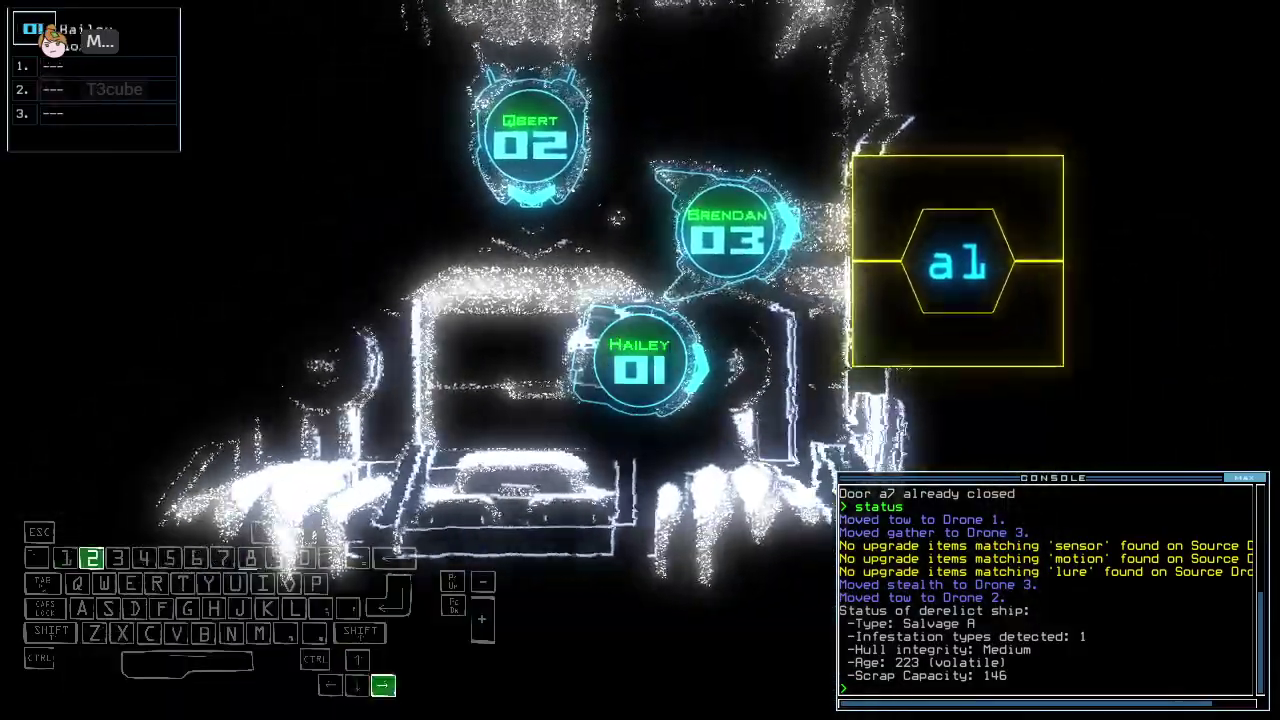
key(2)
key(Down)
key(space)
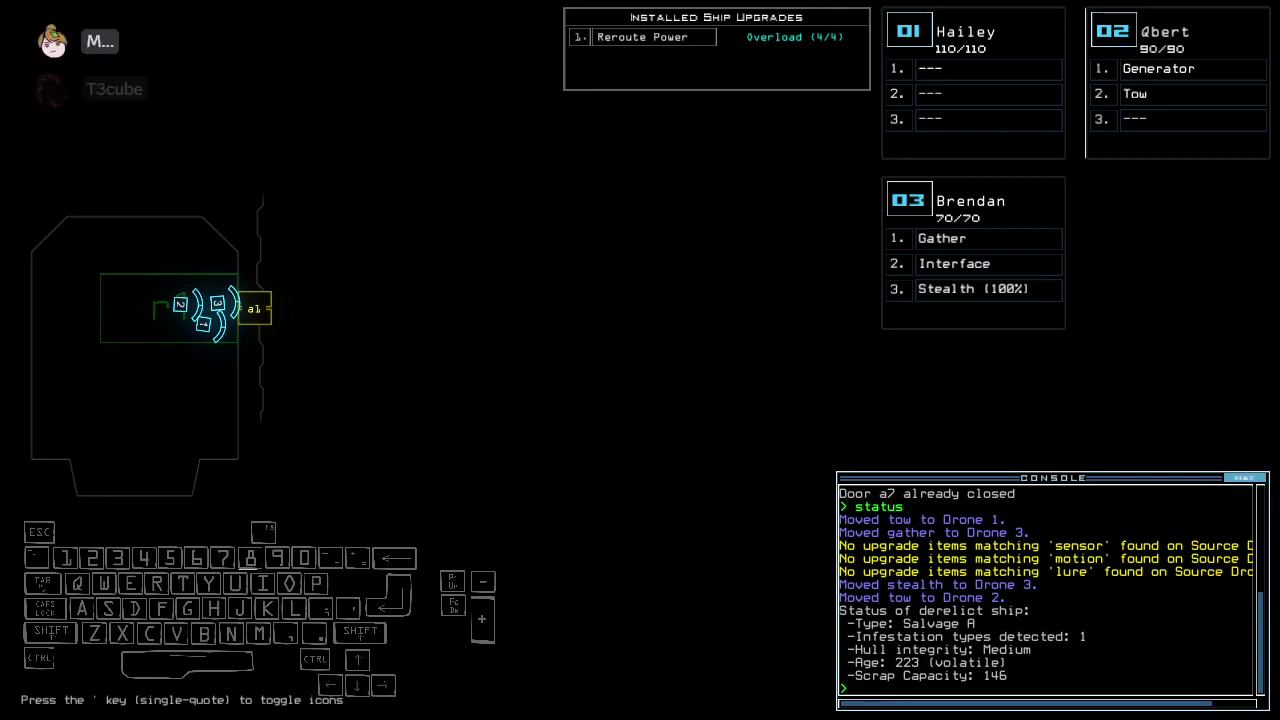
key(space)
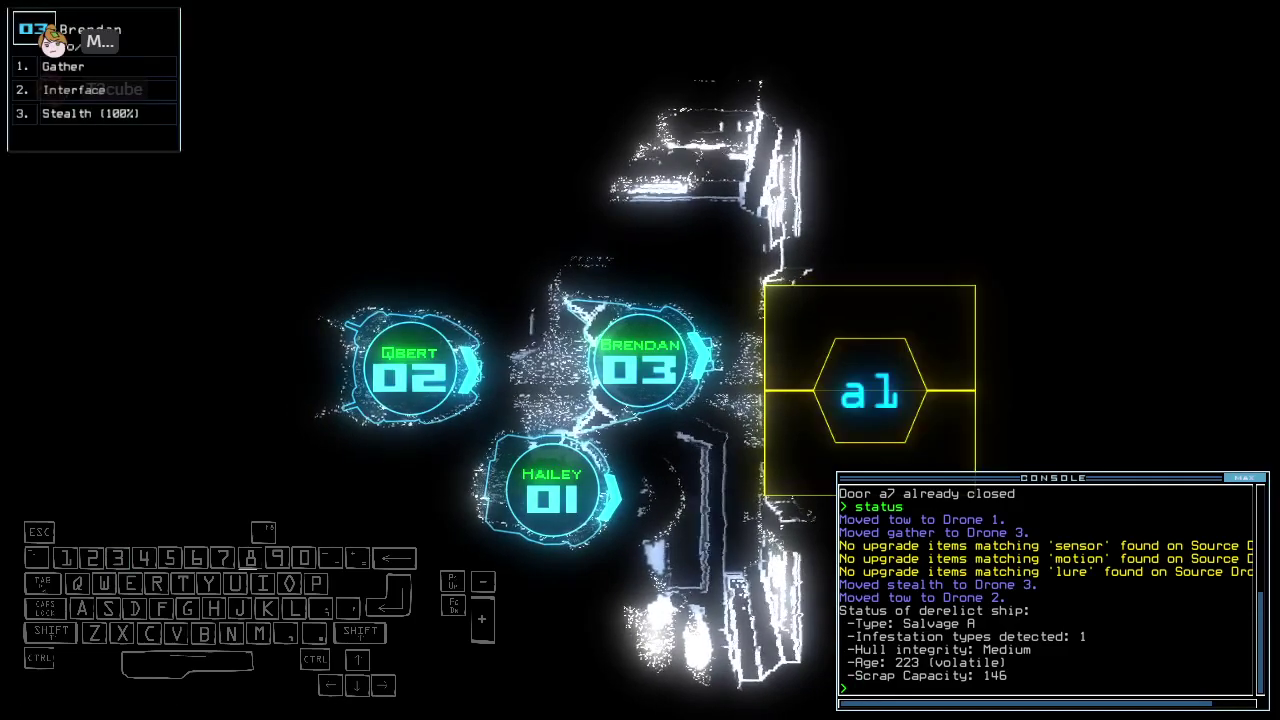
text(go)
key(space)
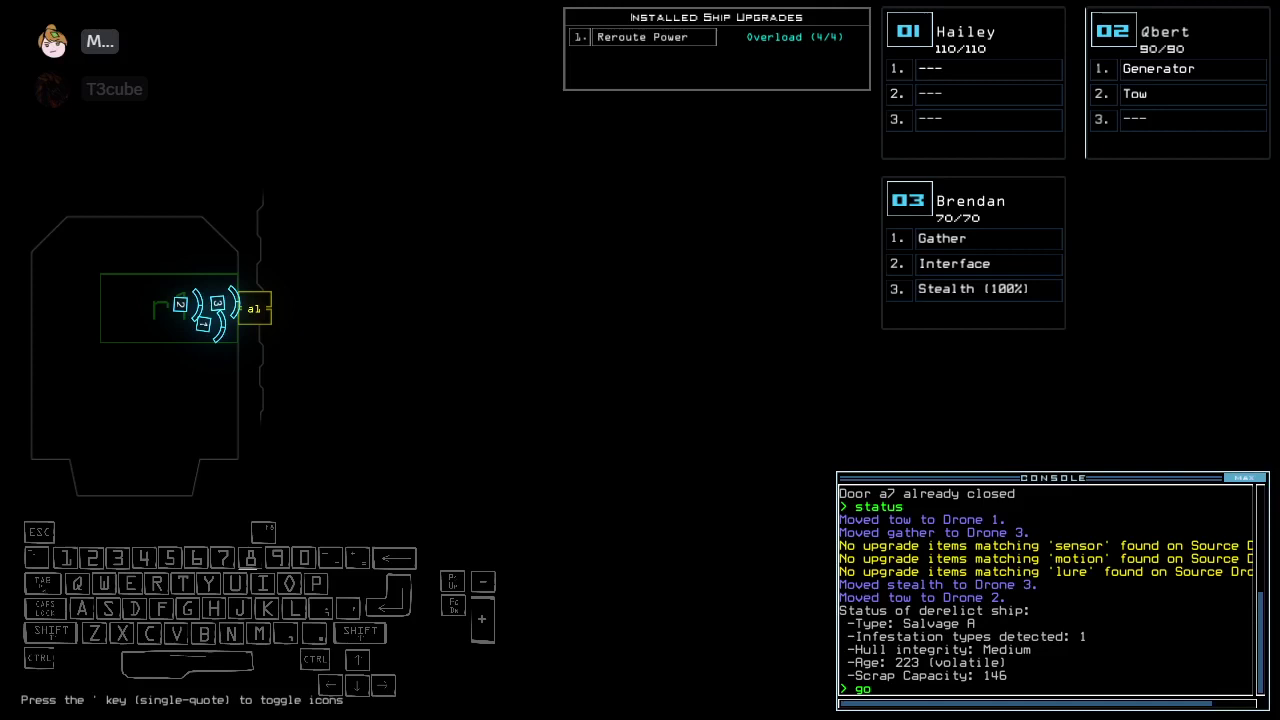
key(BackSpace)
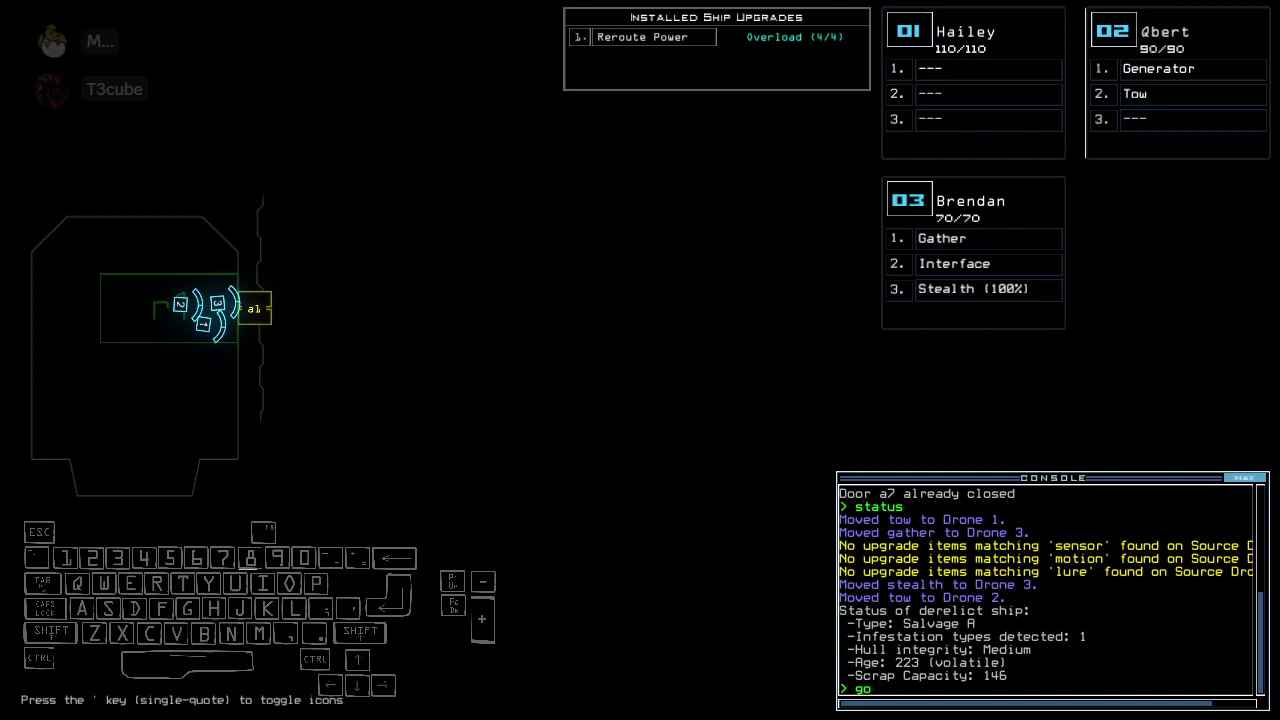
key(BackSpace)
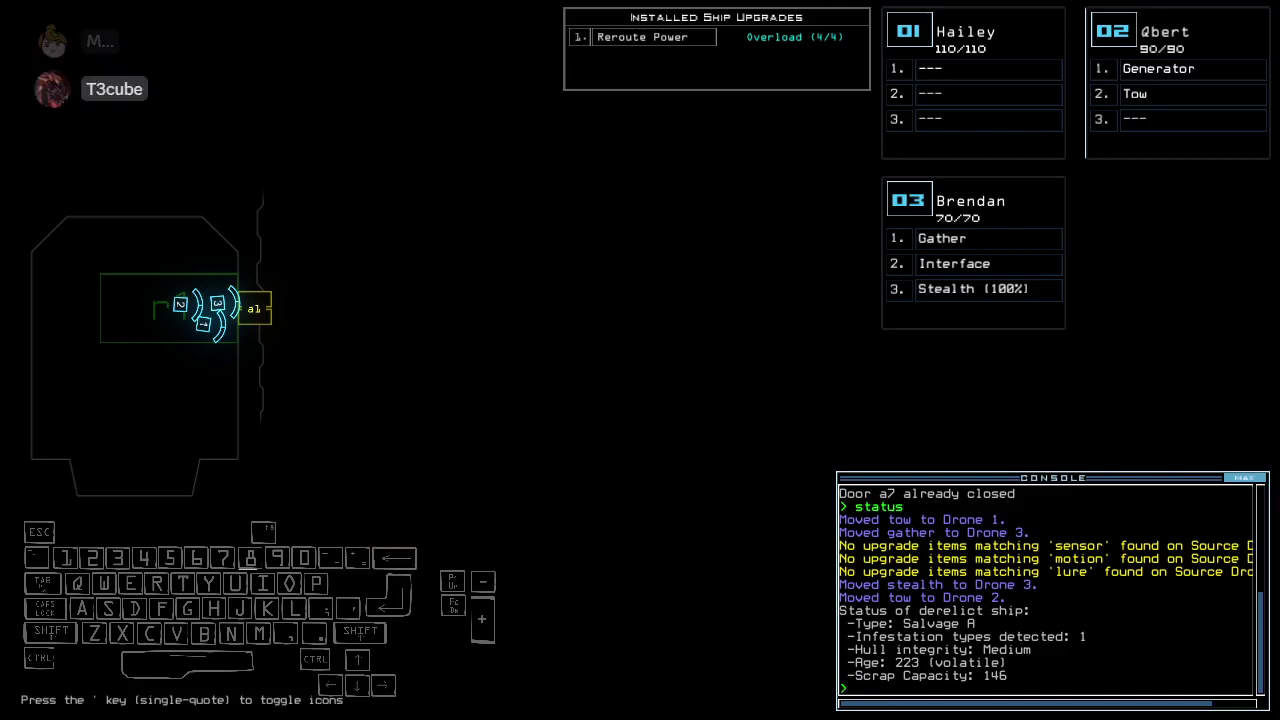
text(3)
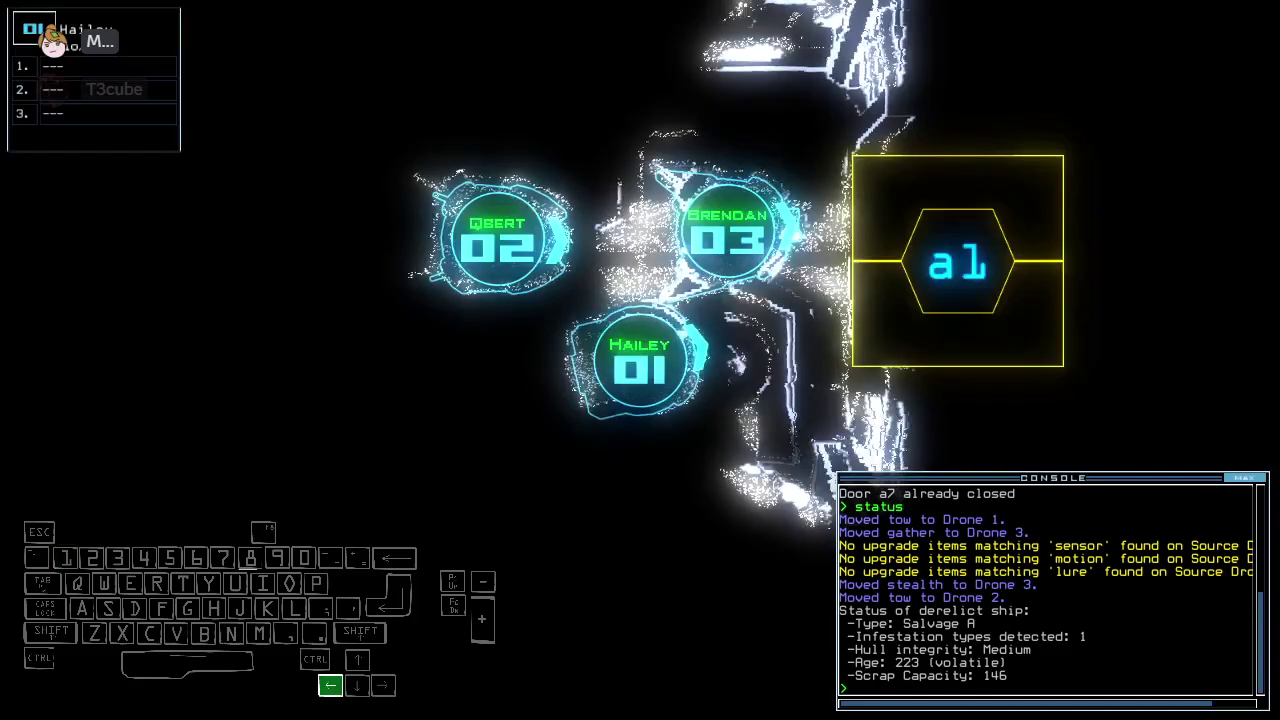
text(go)
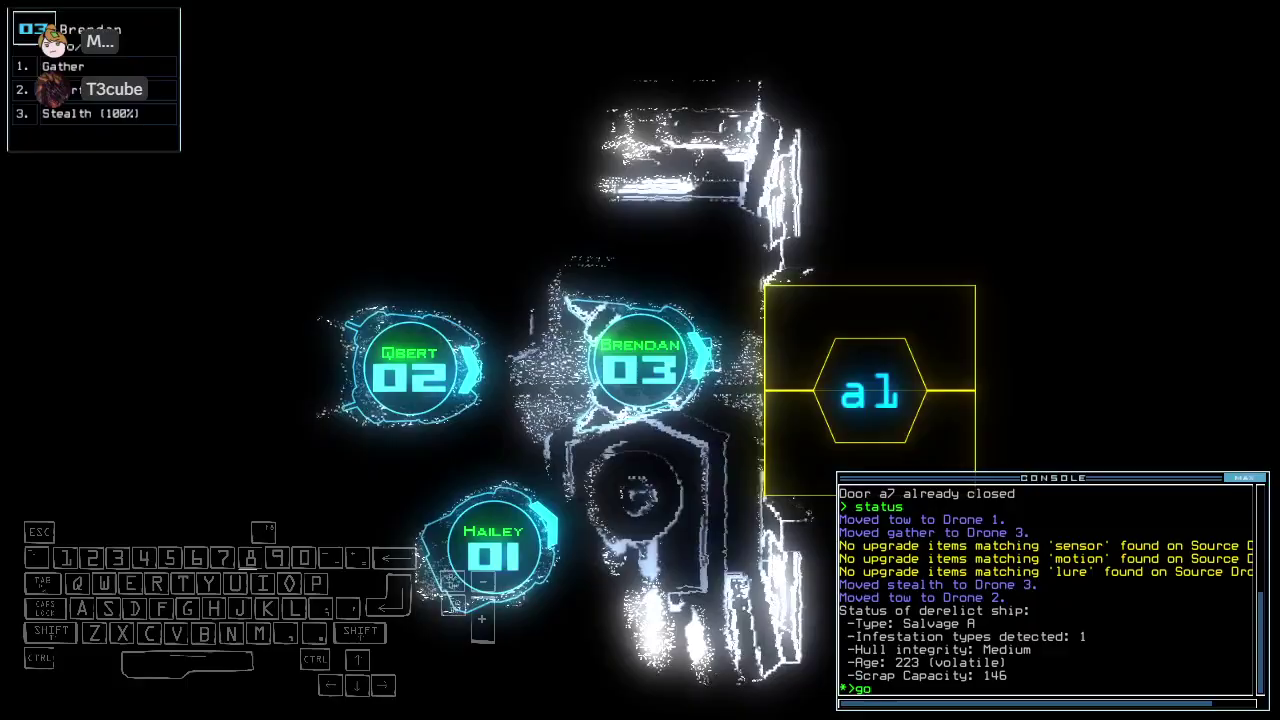
Open r1's doors and have Brendan gather scrap and power up the generator
key(Return)
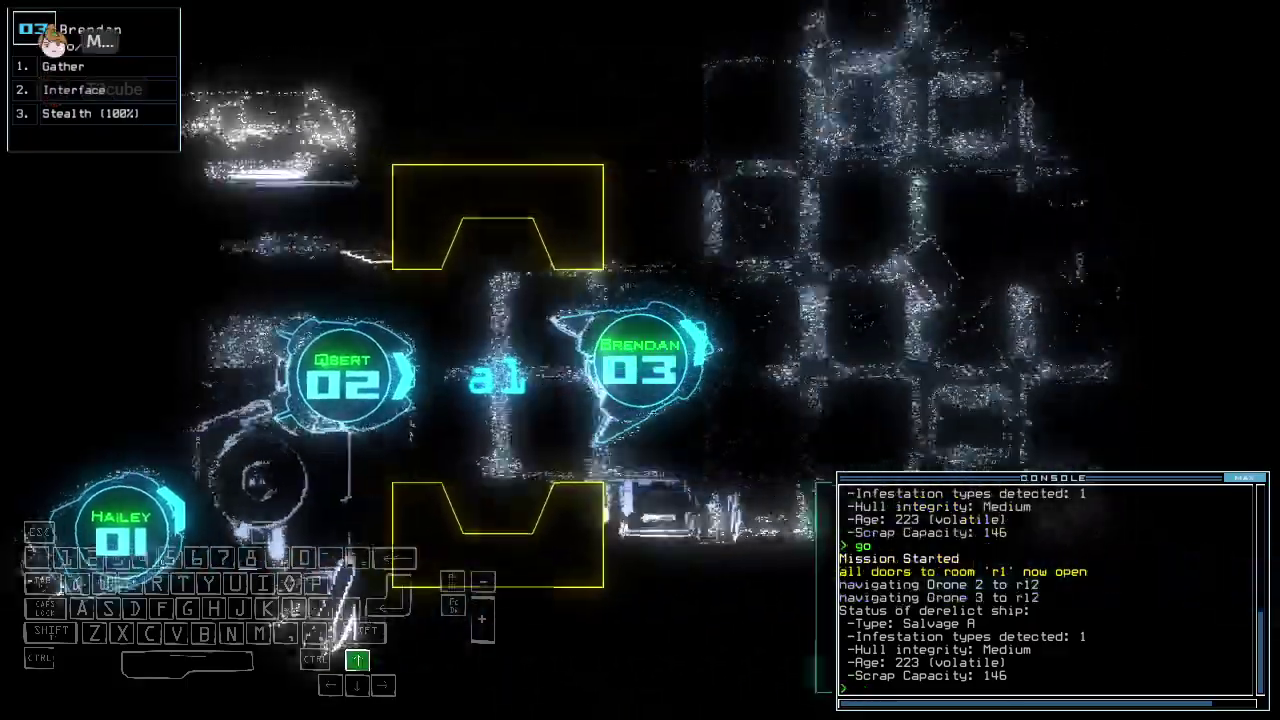
key(Right)
text(g)
key(Return)
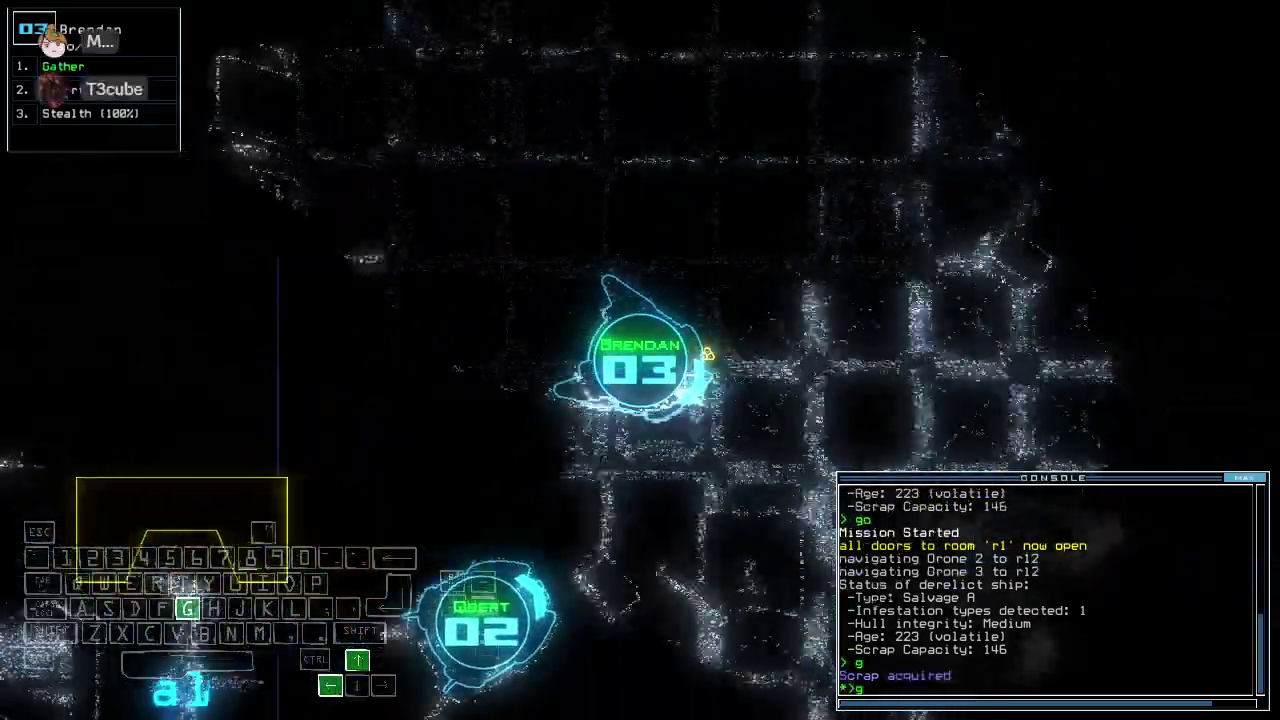
text(g)
key(Return)
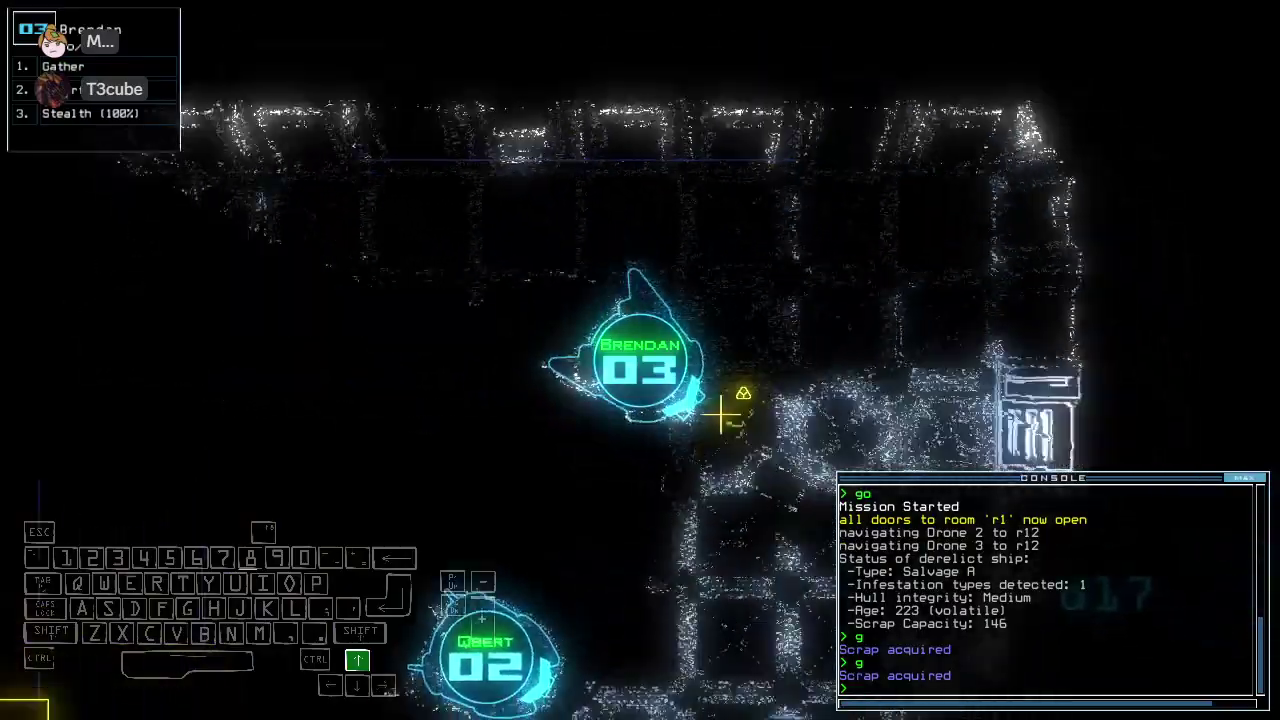
text(g)
key(Return)
text(g)
key(Return)
key(Up)
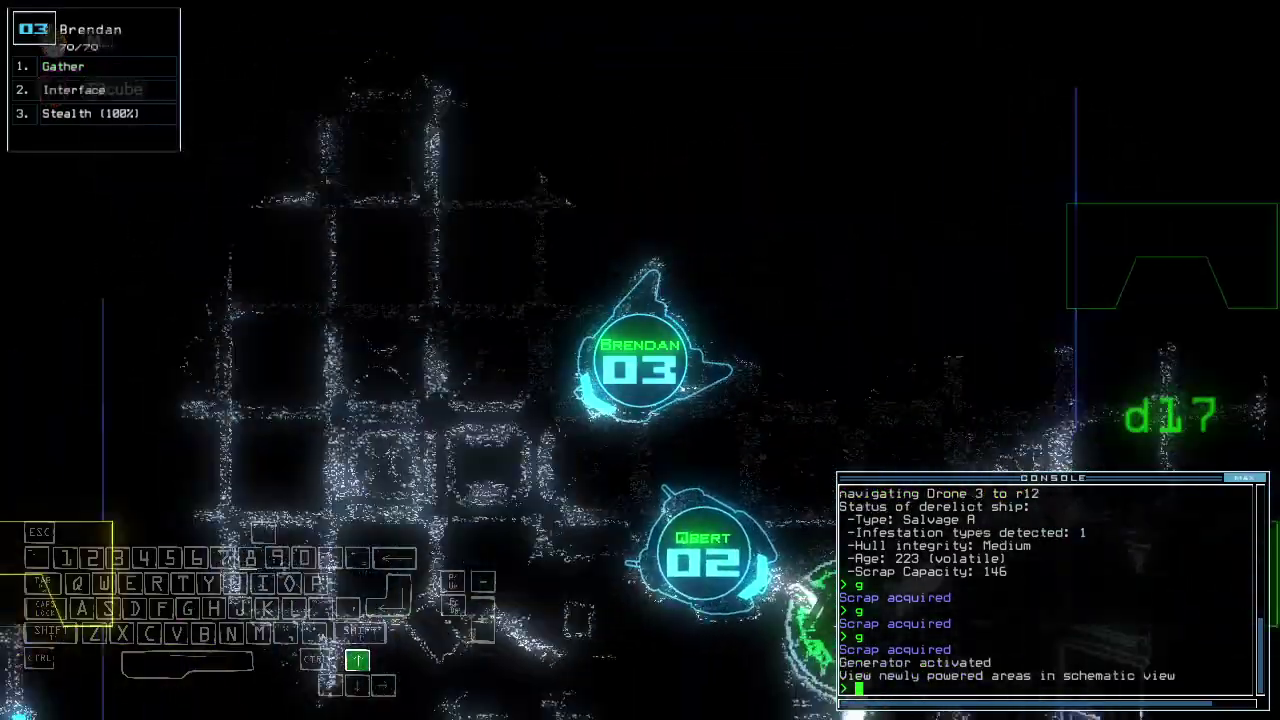
key(Left)
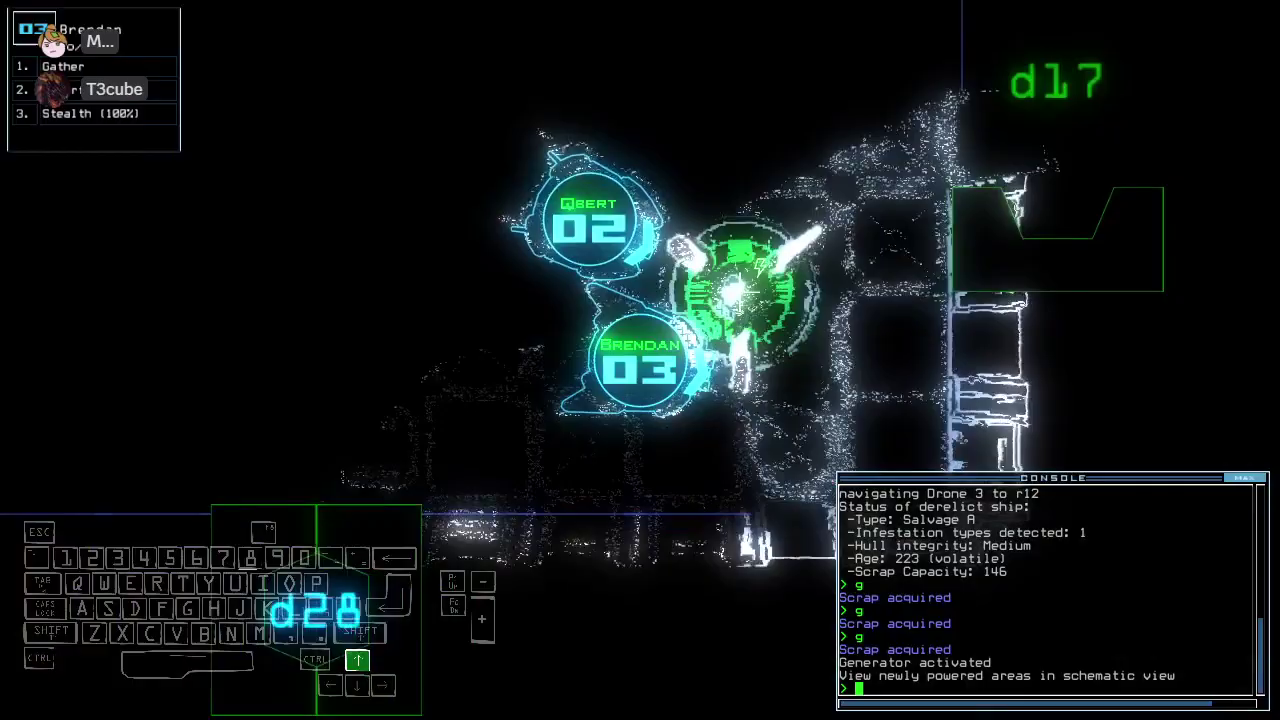
Sneak Brendan through d28 with stealth, close doors behind it, check turrets, then stealth at d18
key(space)
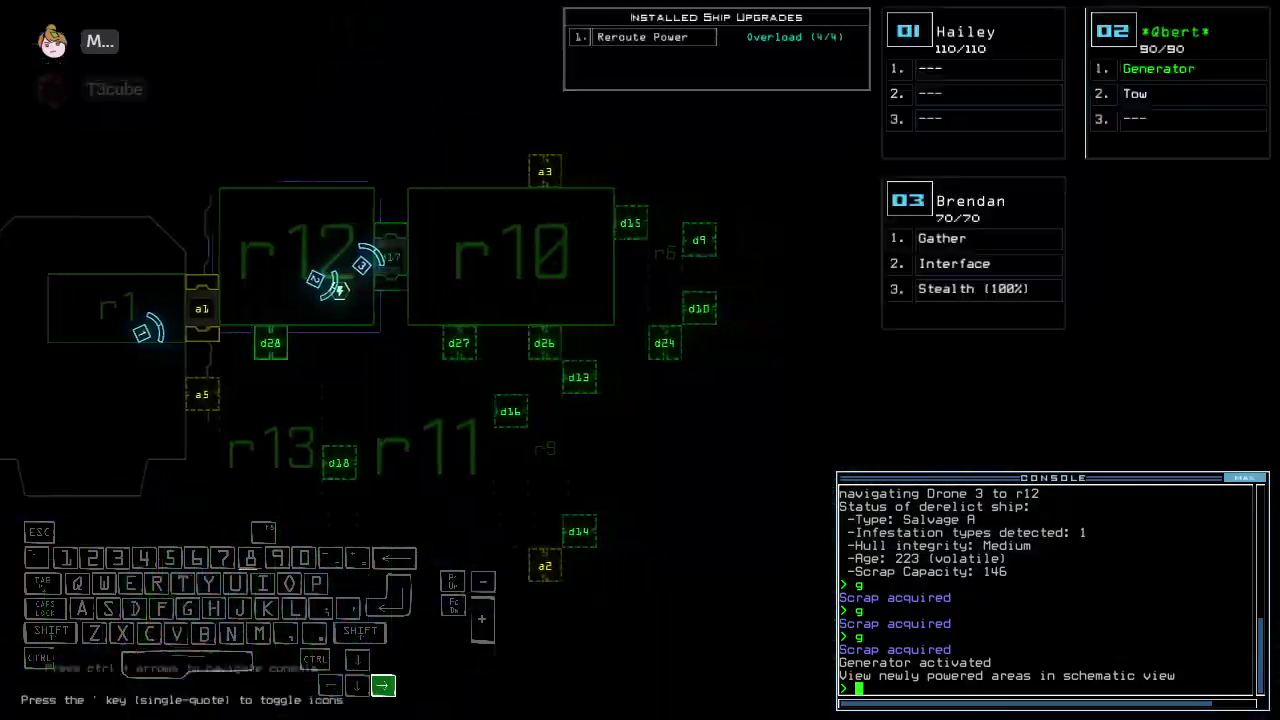
key(space)
key(Up)
key(Right)
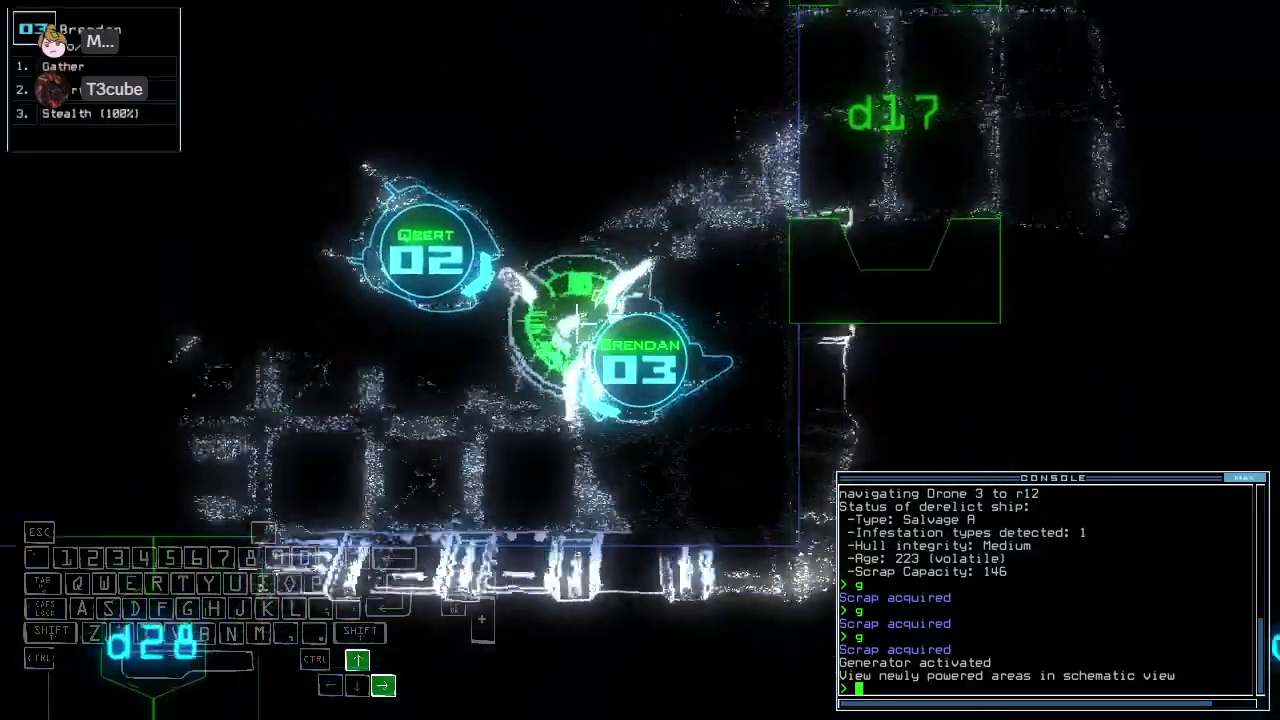
text(st;d28)
key(Return)
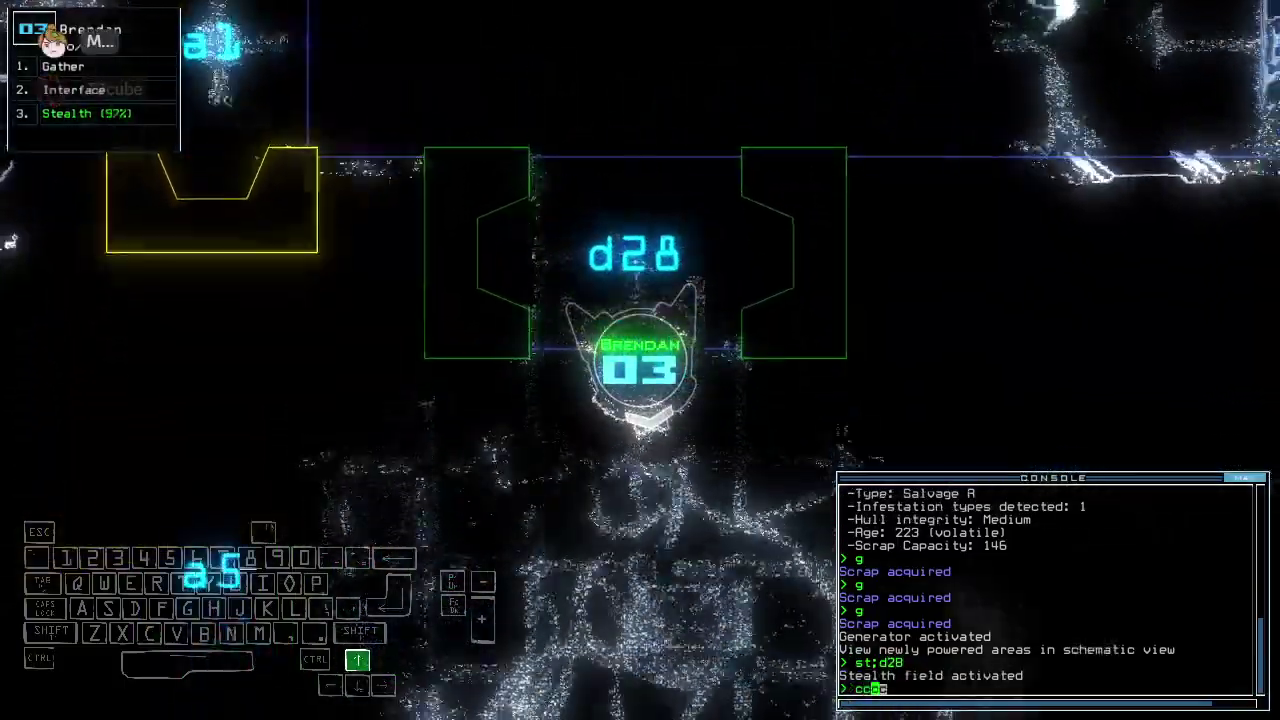
text(cccc)
key(Return)
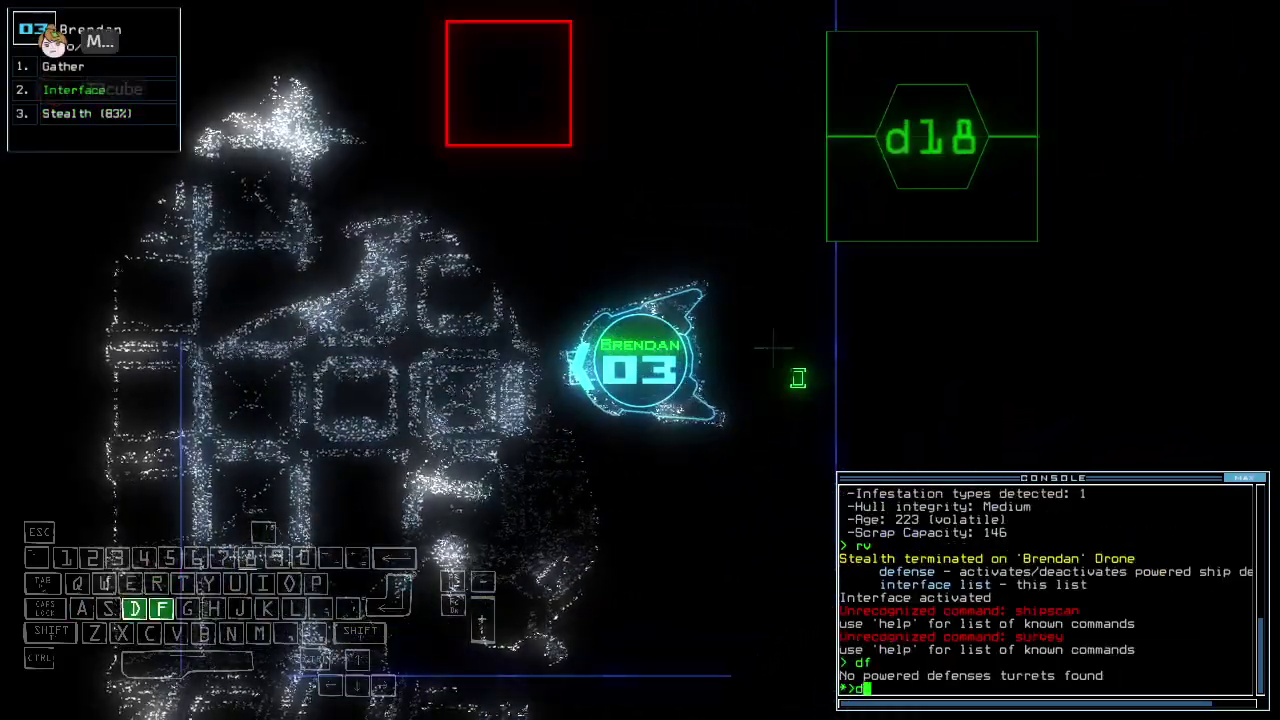
text(f)
key(Return)
text(18)
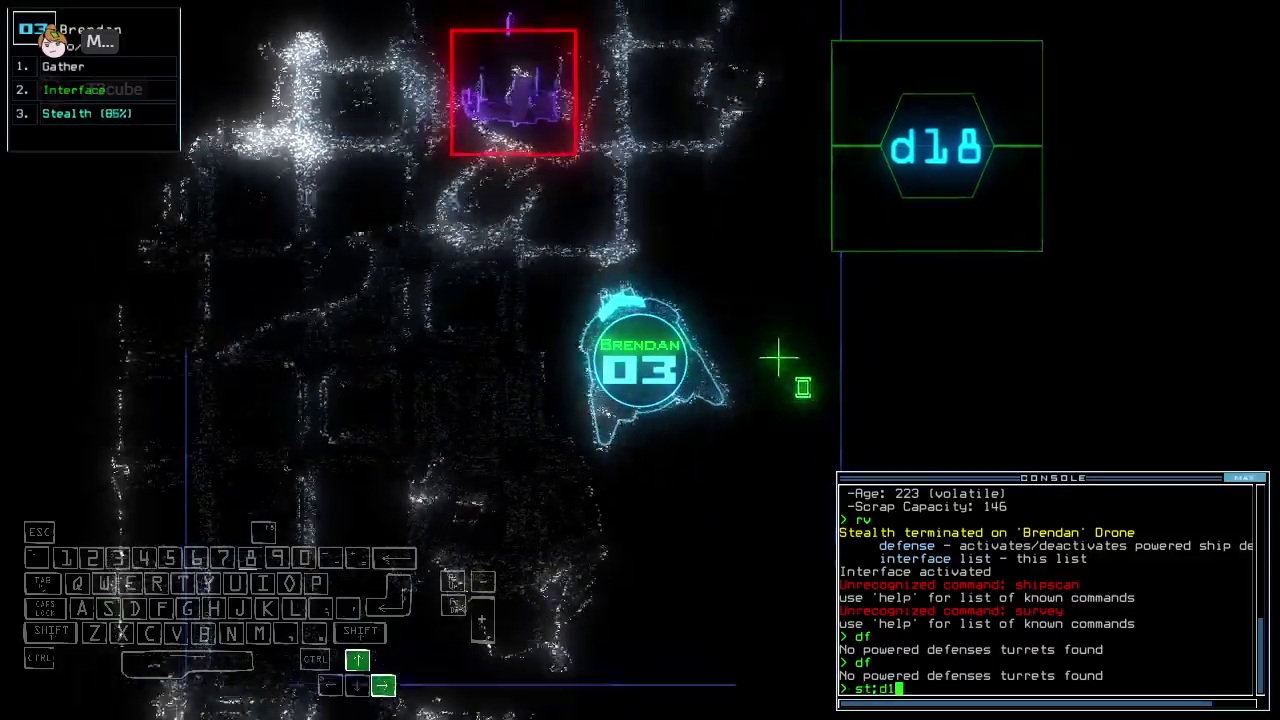
key(Return)
Drive Brendan through d18 and onward through the next rooms, closing the door behind it
key(Right)
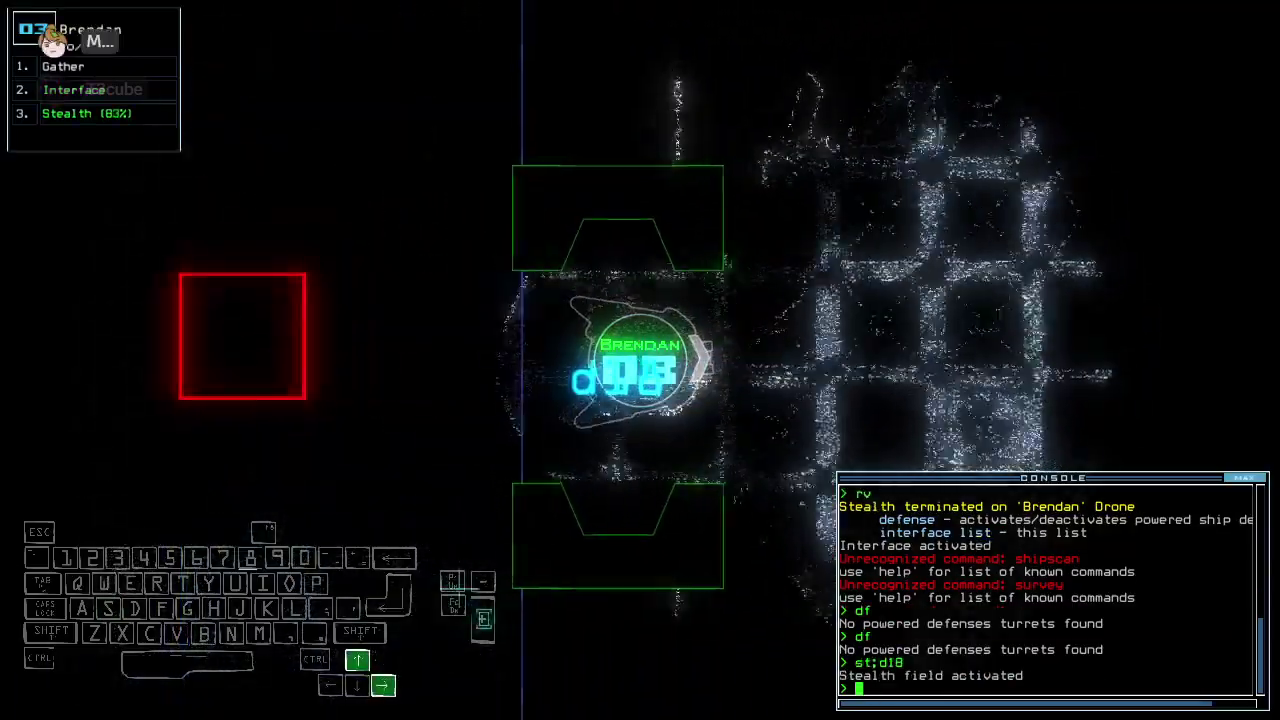
key(Up)
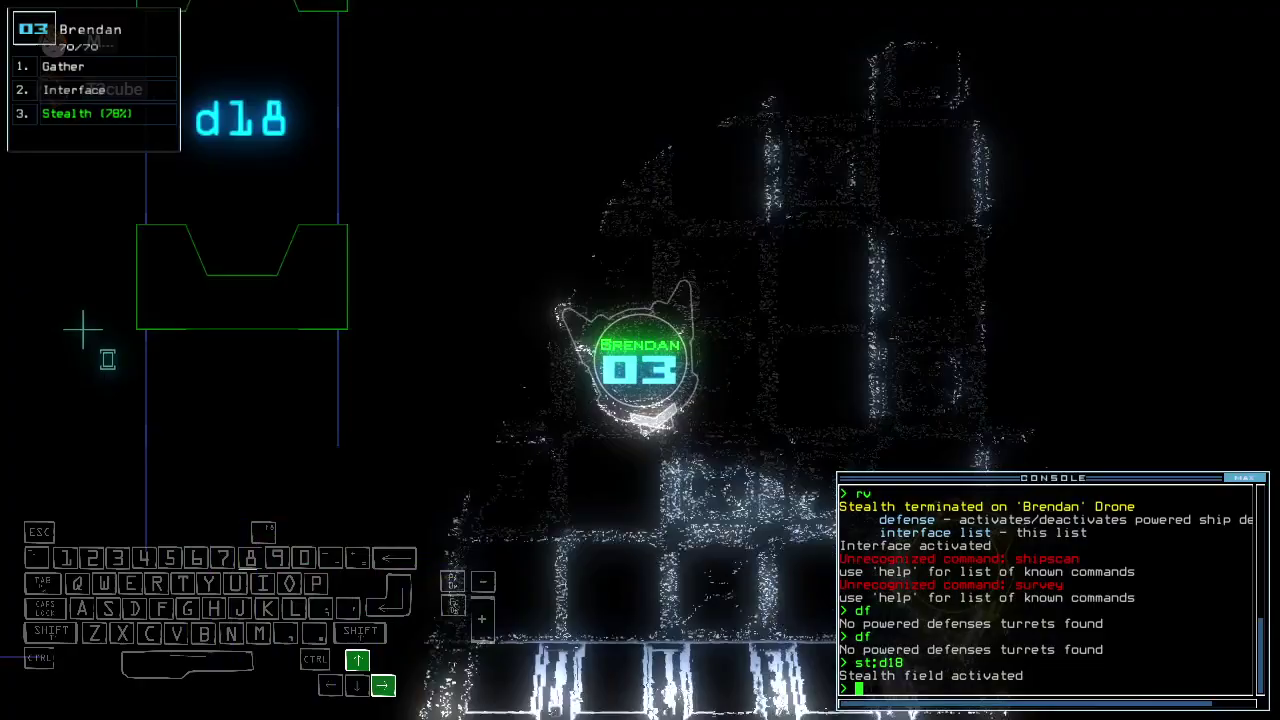
key(Left)
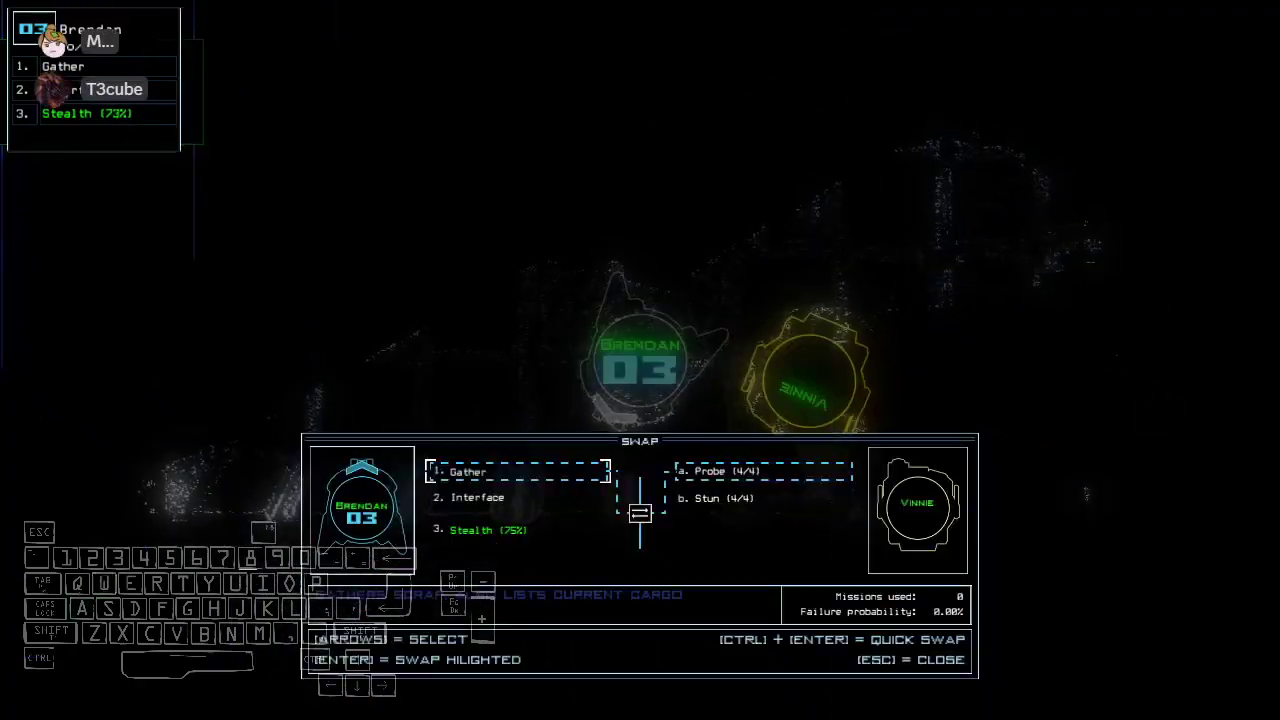
key(ctrl+Return)
key(Up)
key(Left)
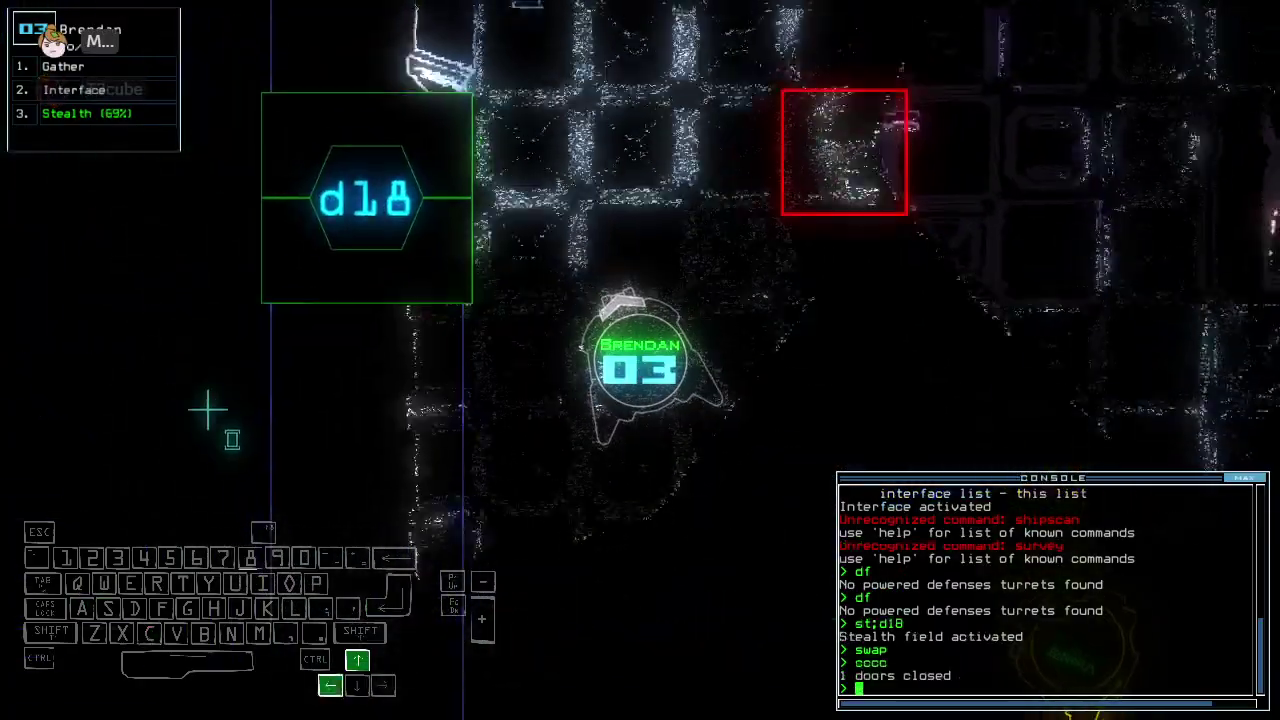
key(space)
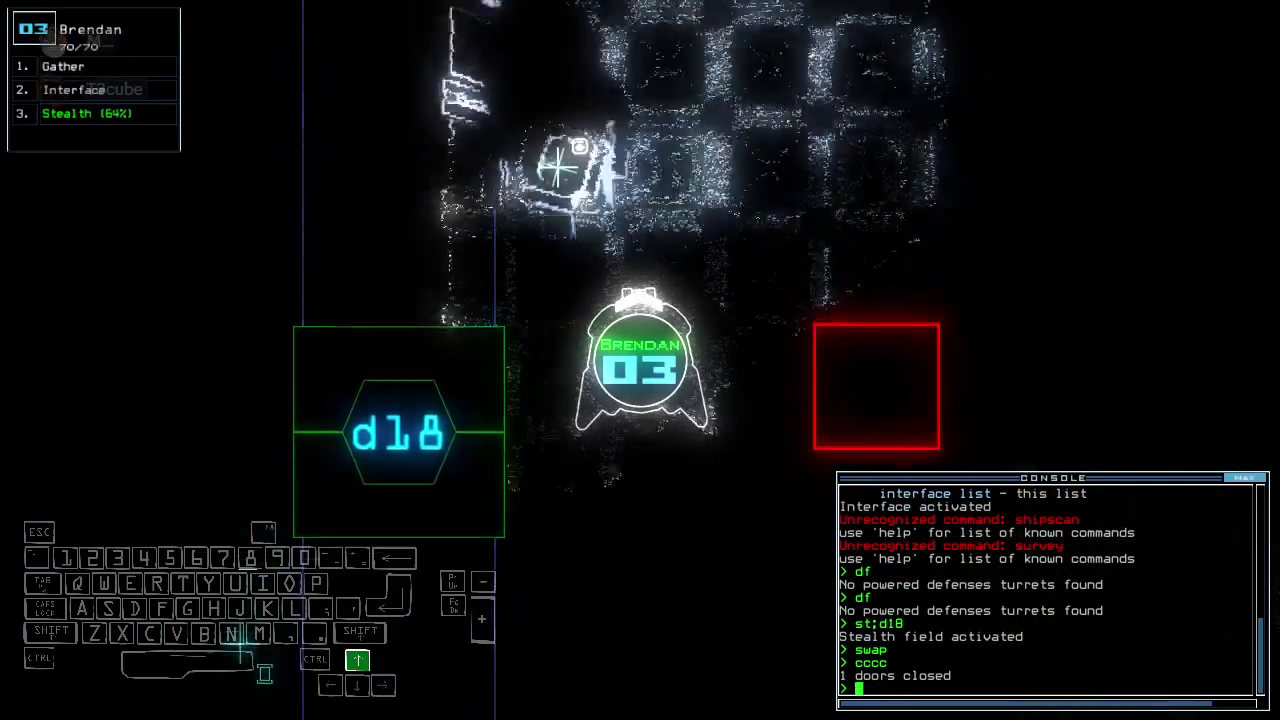
key(Up)
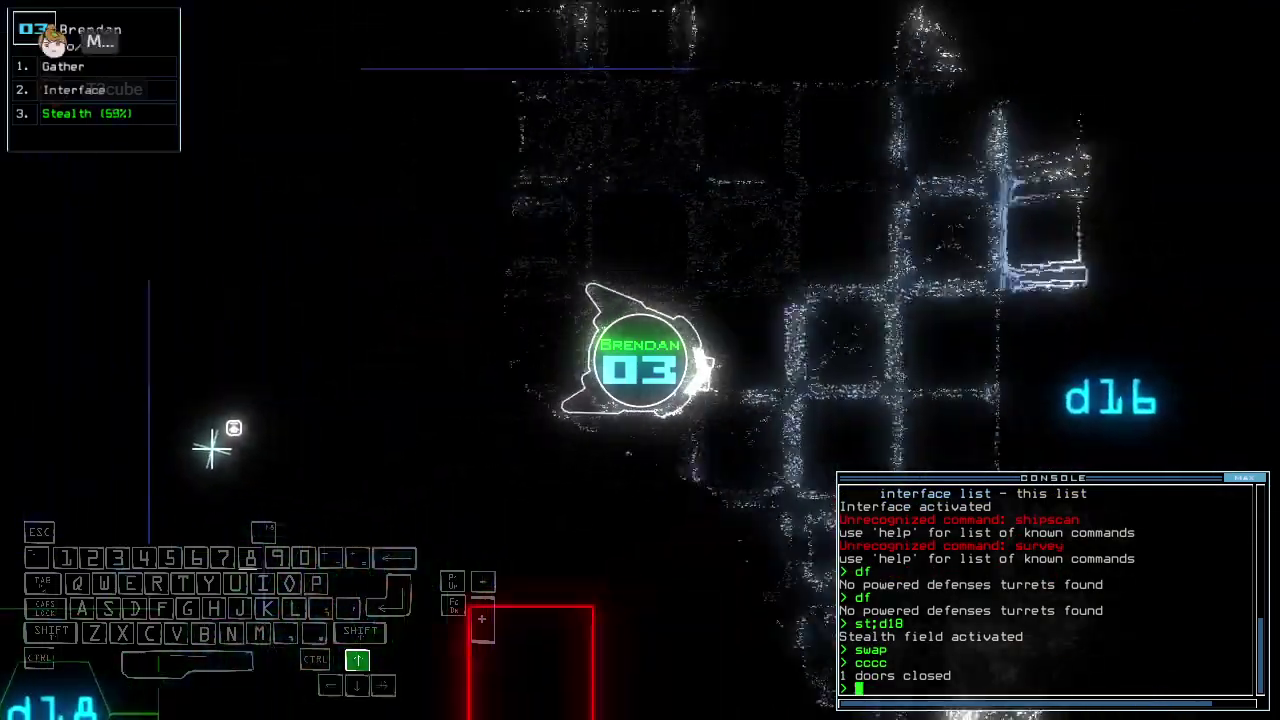
key(Right)
key(Up)
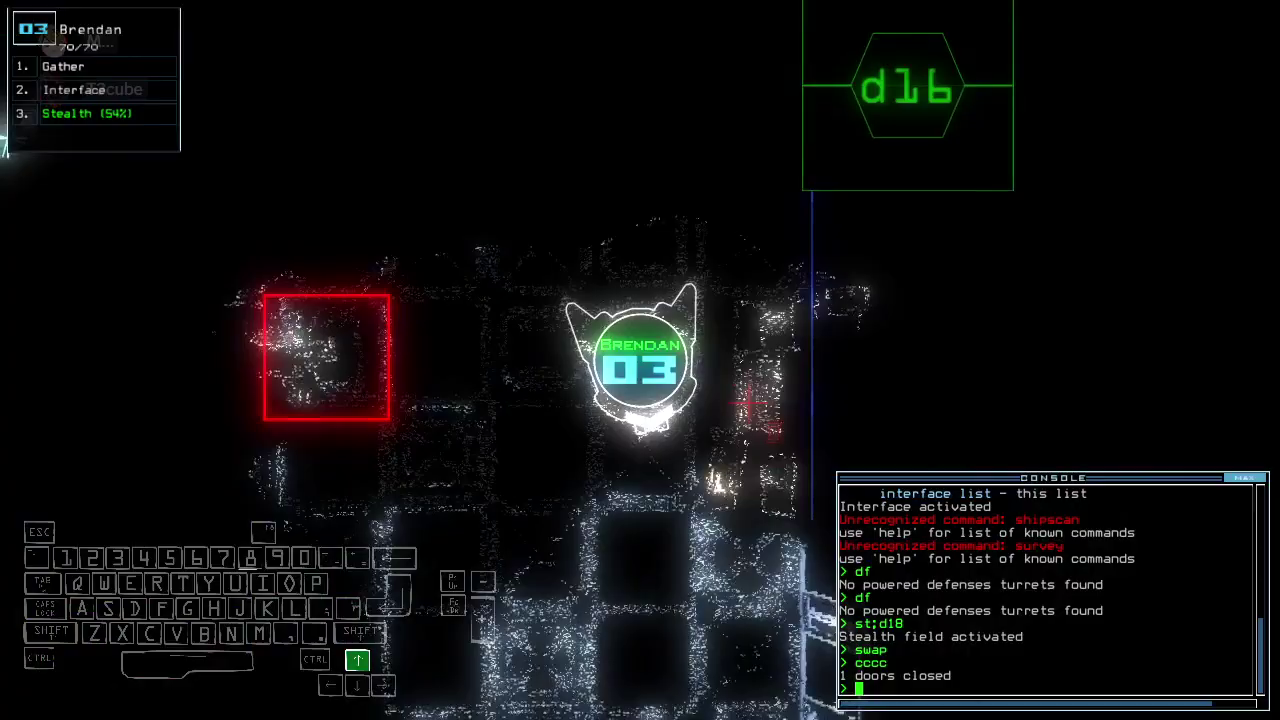
key(Left)
key(space)
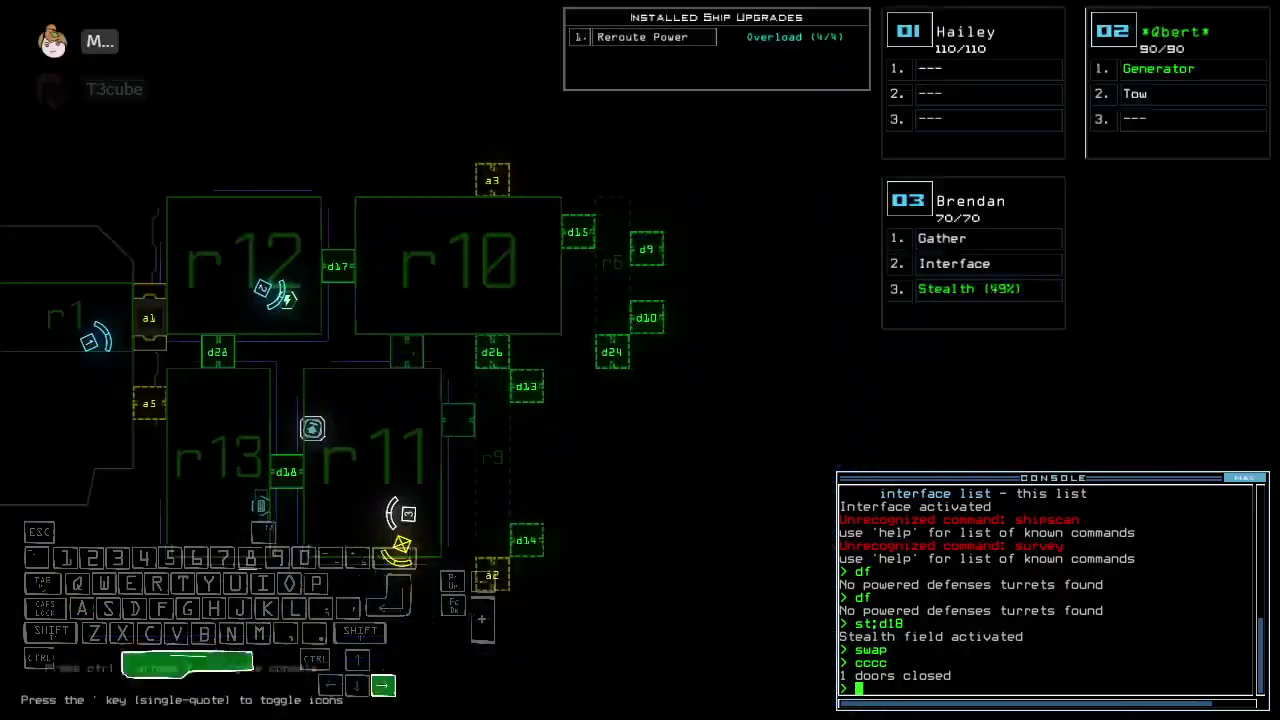
key(space)
key(Up)
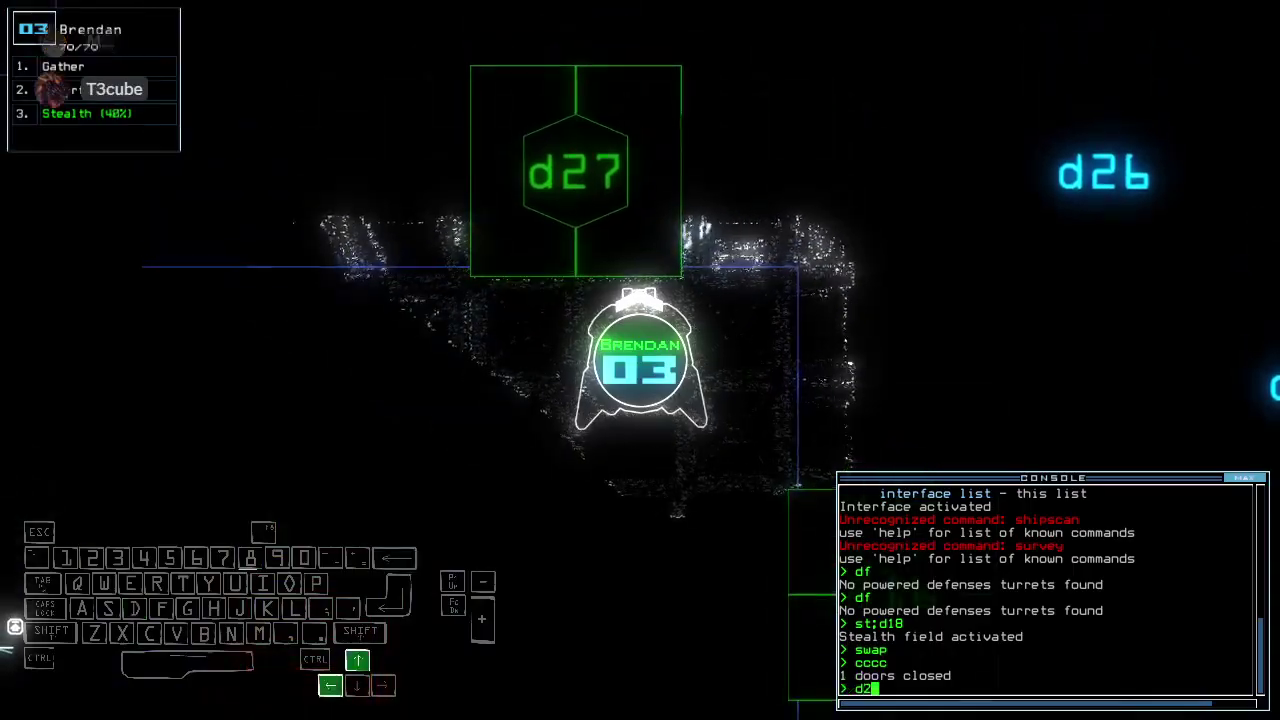
text(7)
Open door d27 and have Brendan gather every piece of scrap in the new room
key(Return)
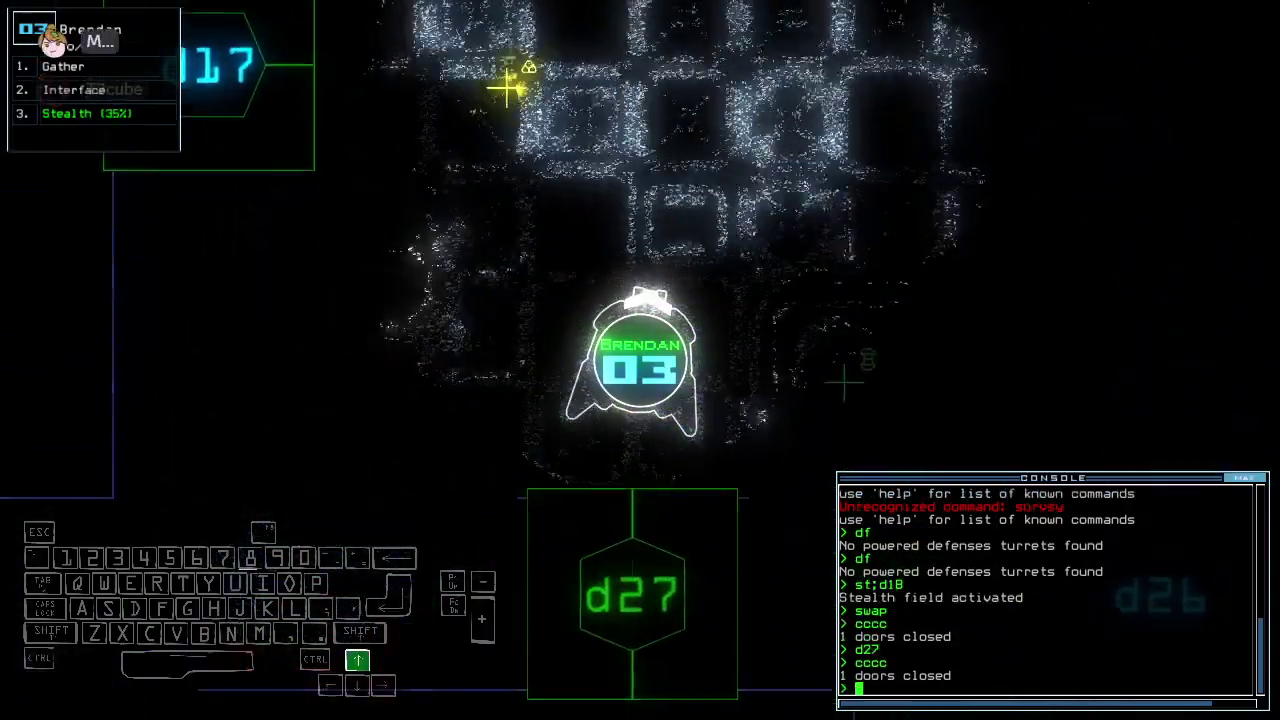
key(Up)
key(Up)
key(g)
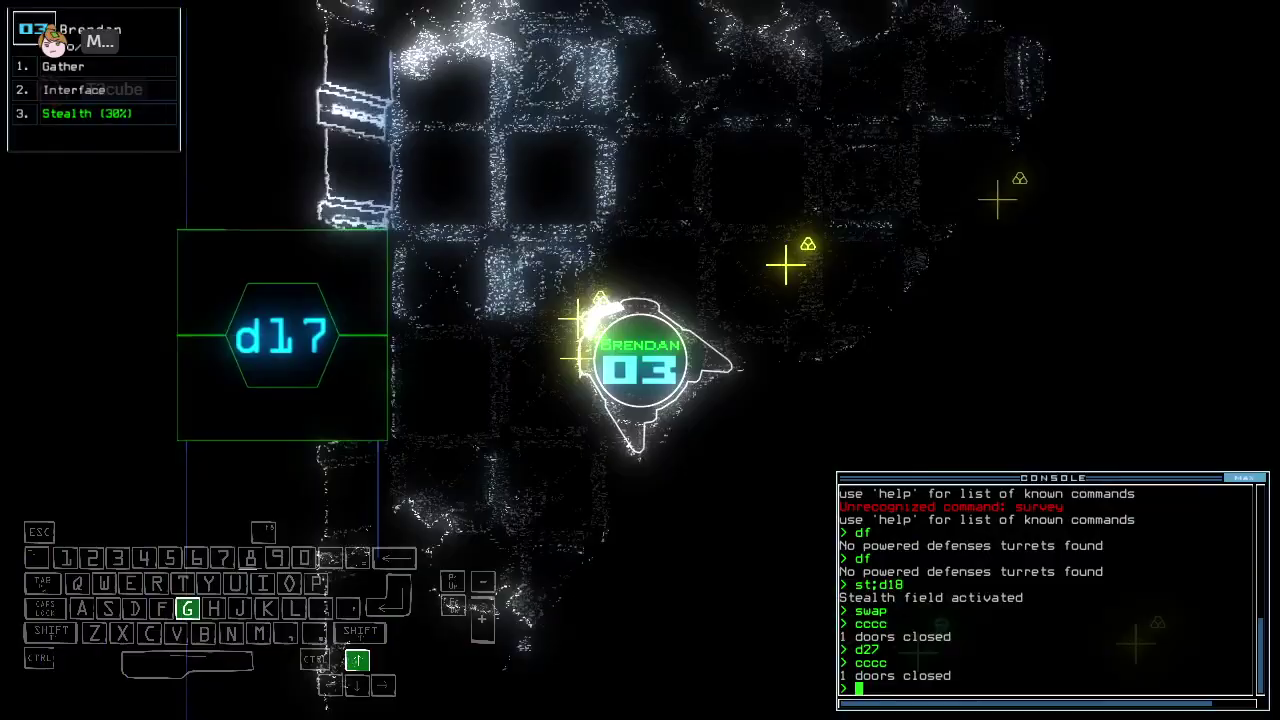
key(Up)
key(g)
key(Up)
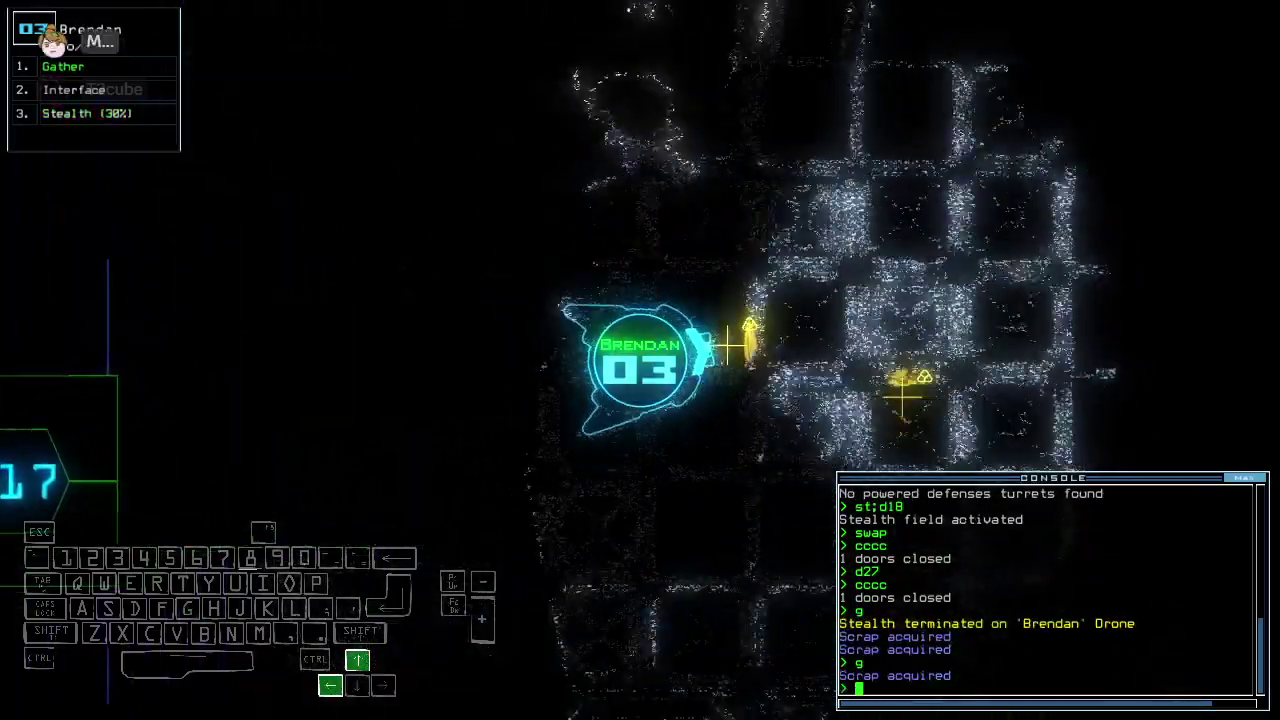
key(g)
key(Up)
key(g)
key(Up)
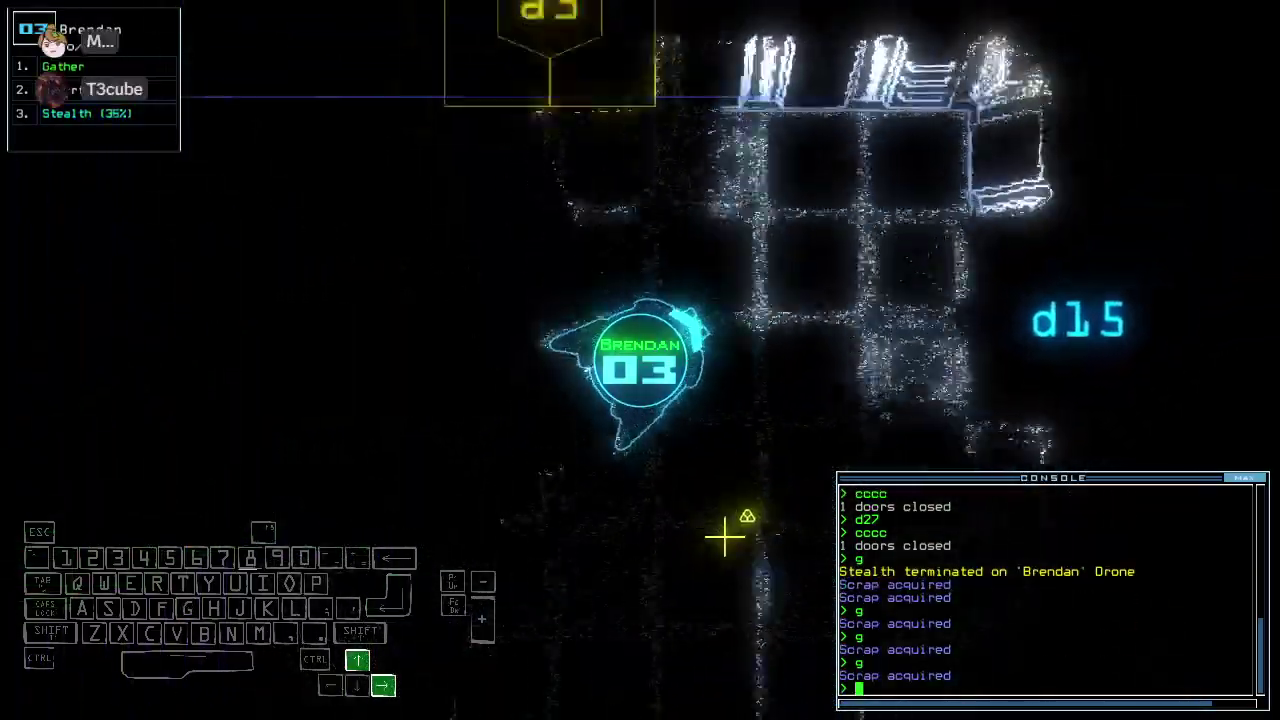
key(g)
key(Up)
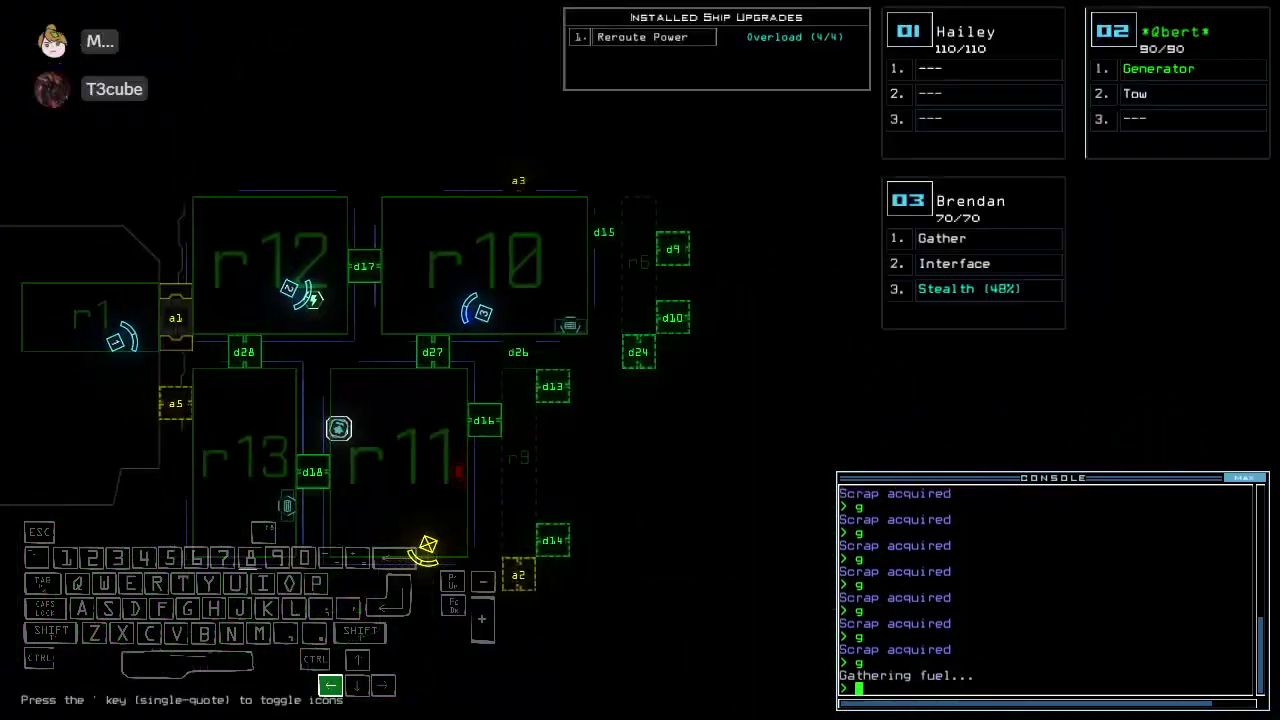
Gather fuel, open door d17, close doors behind Brendan, and activate stealth at d26
key(Left)
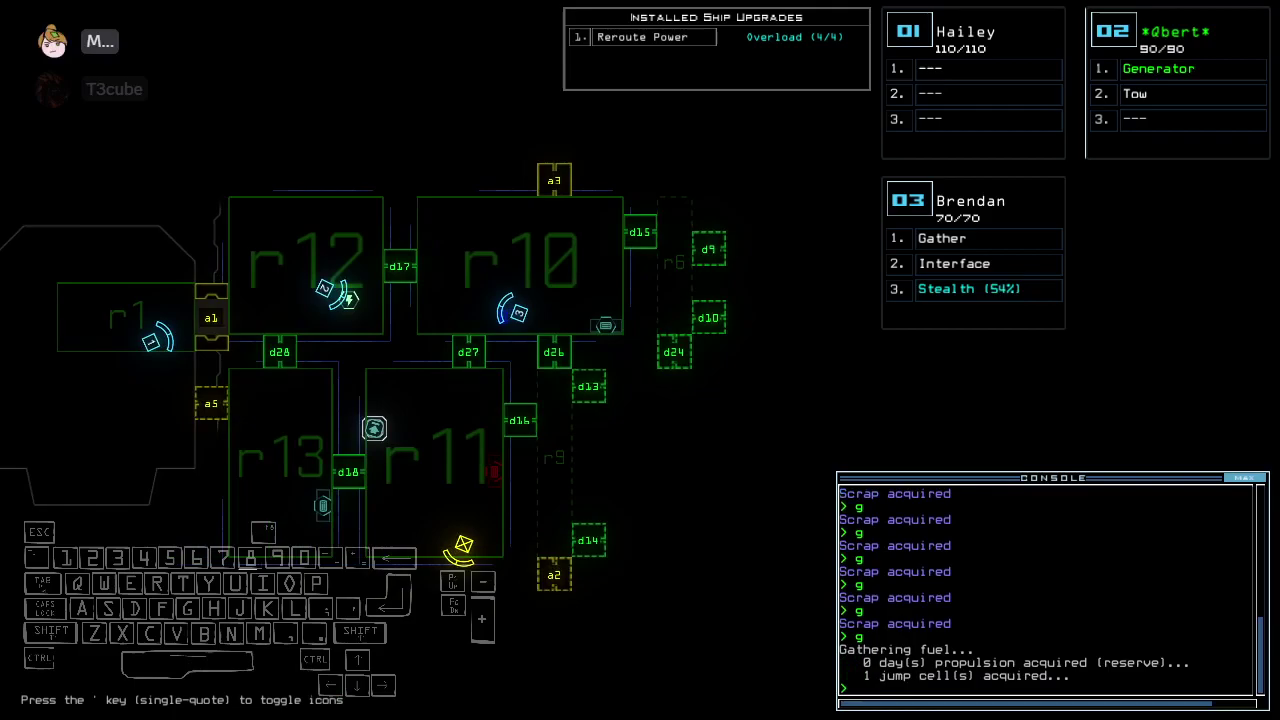
text(3)
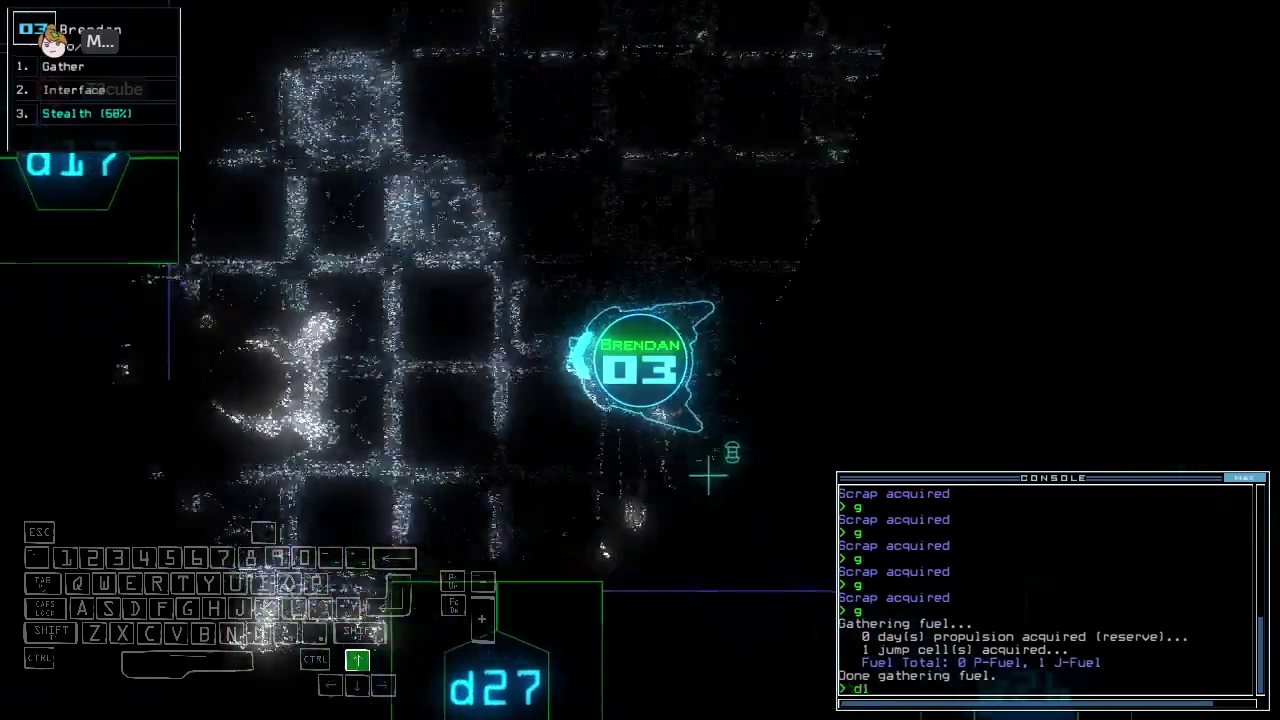
text(d17)
key(Return)
text(swap in to)
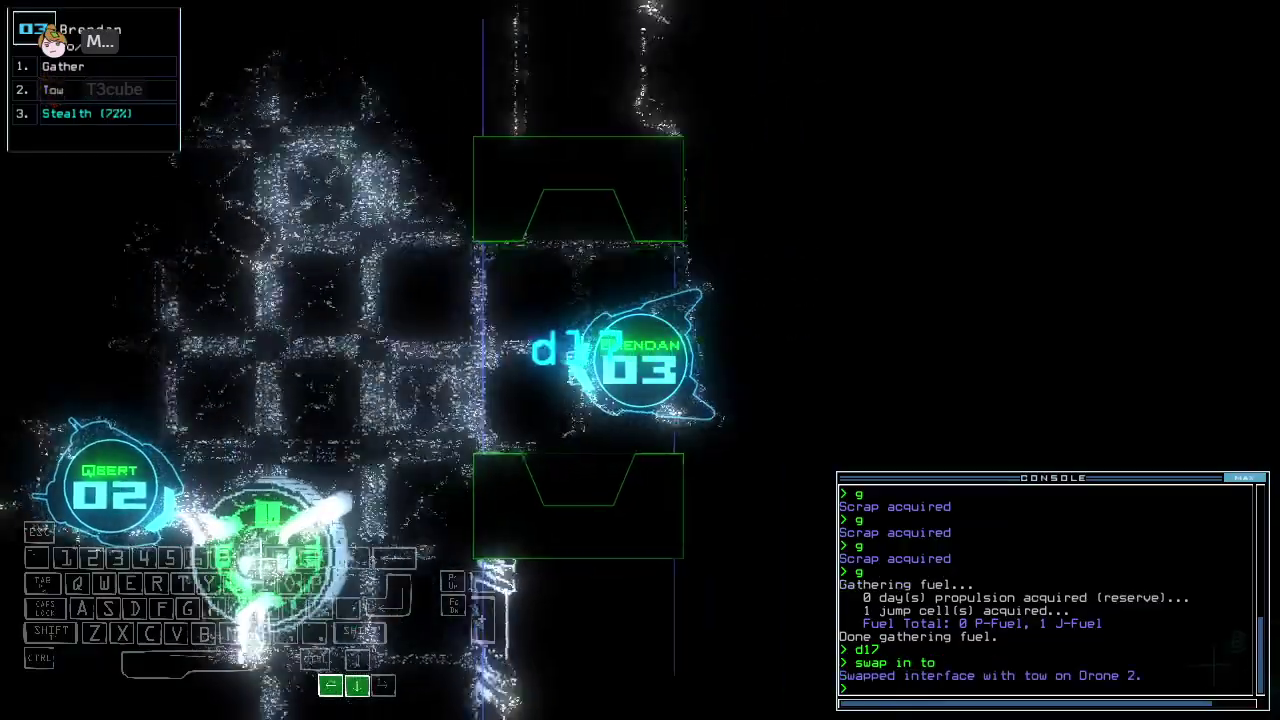
text(cccc)
key(Return)
key(space)
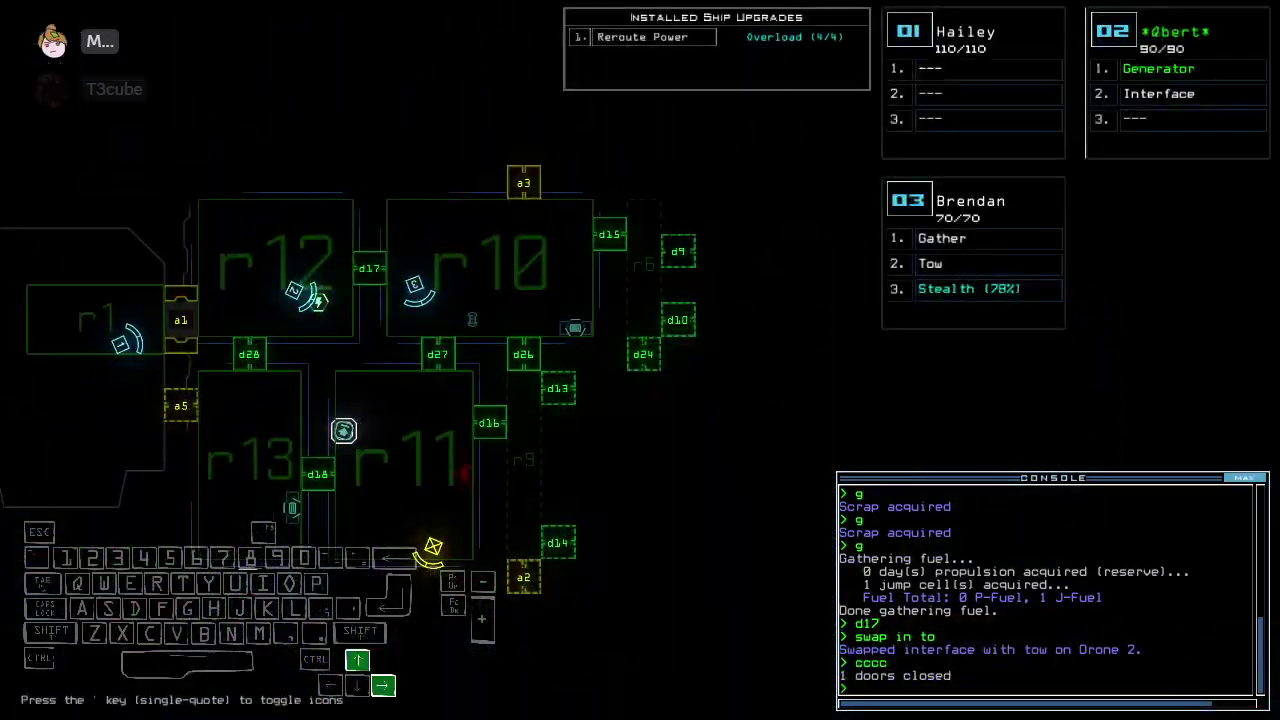
key(space)
text(st;d26)
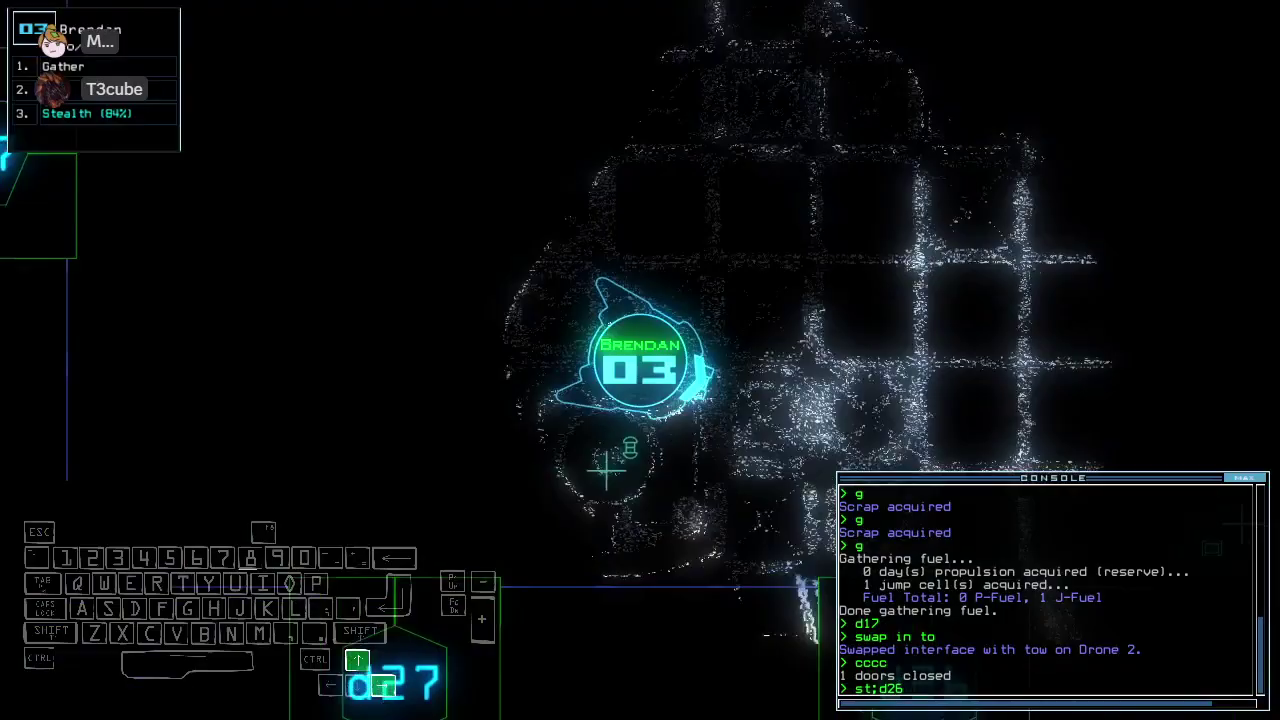
key(Return)
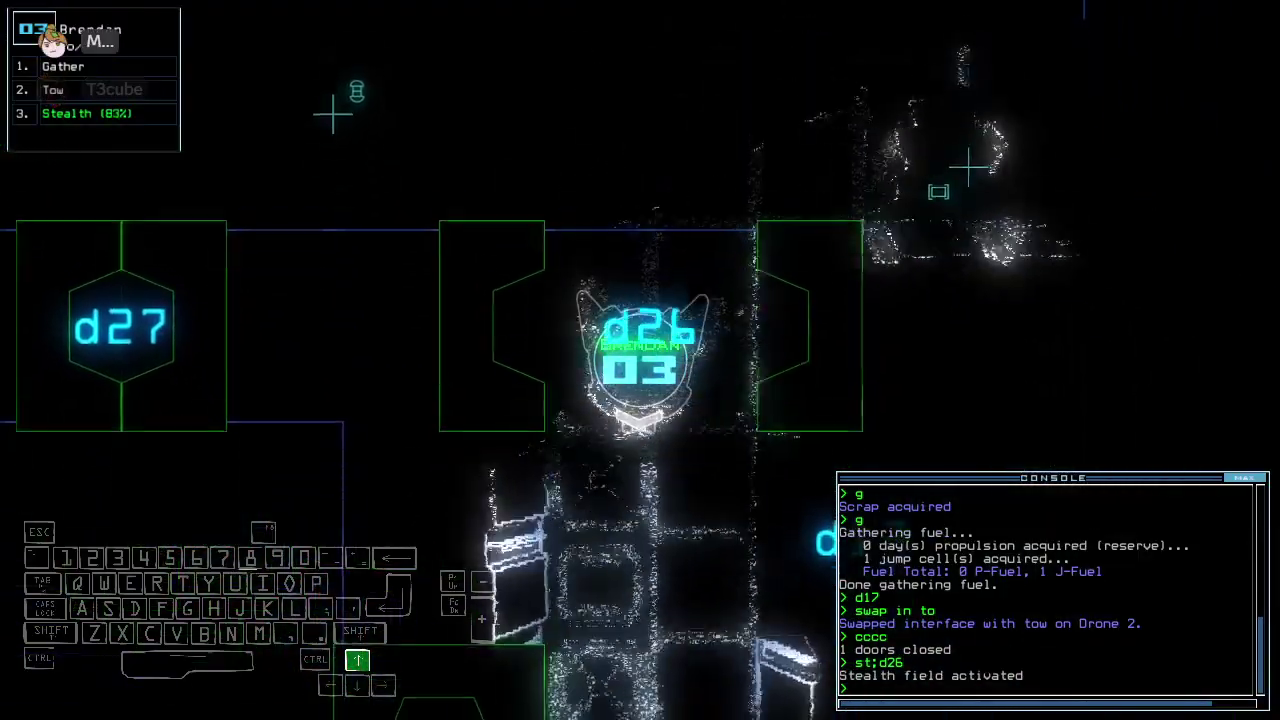
key(Up)
text(cccc)
key(Return)
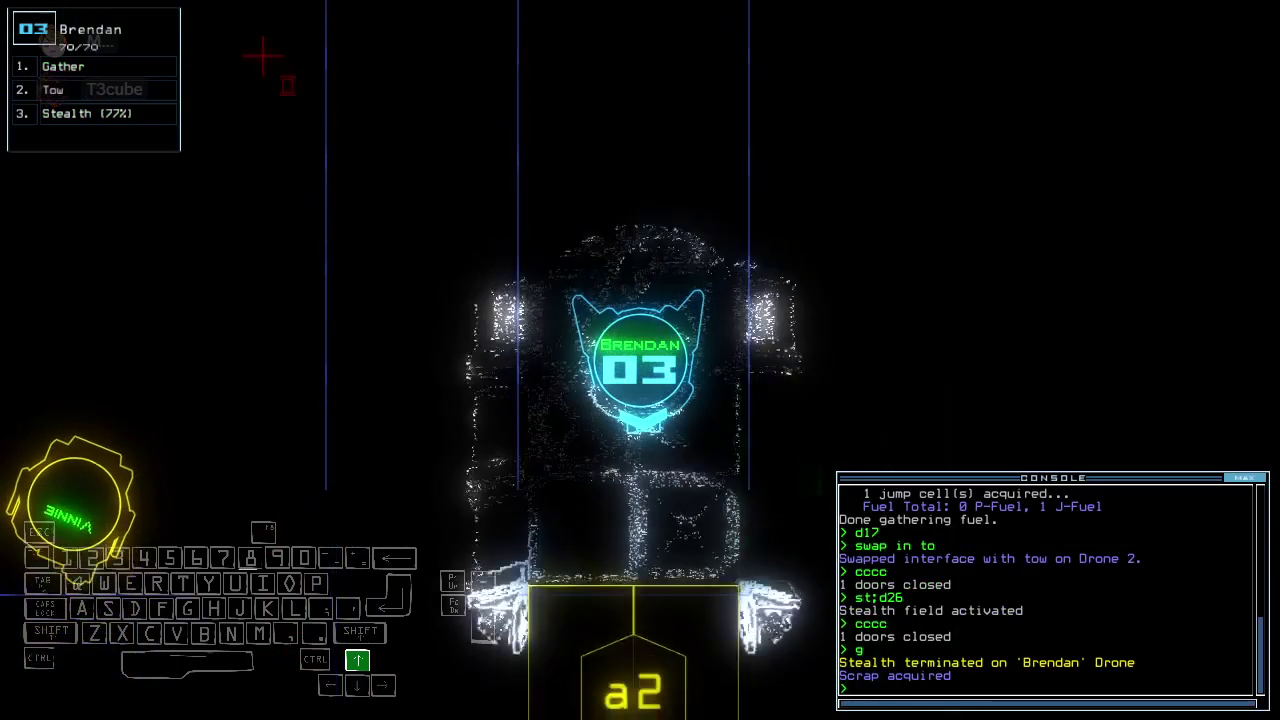
Activate stealth, open door d14, and drive Brendan through the following rooms
key(space)
key(space)
text(st;d14)
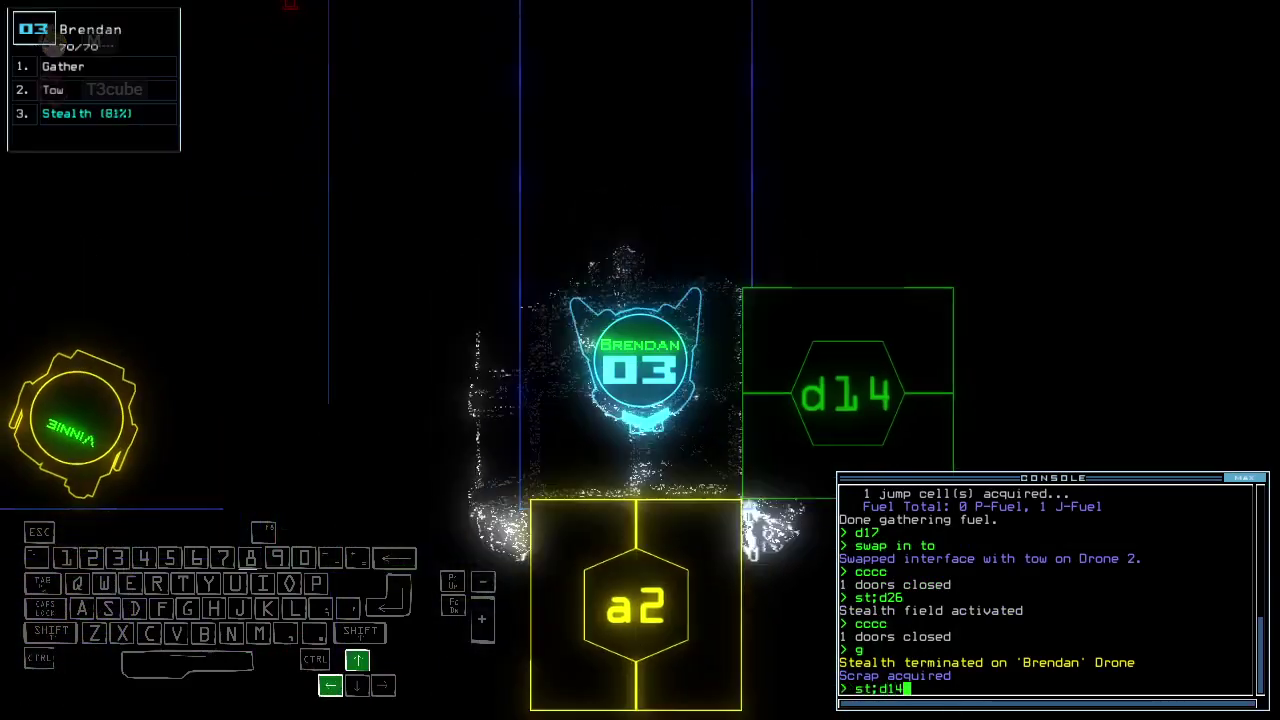
key(Return)
key(space)
key(space)
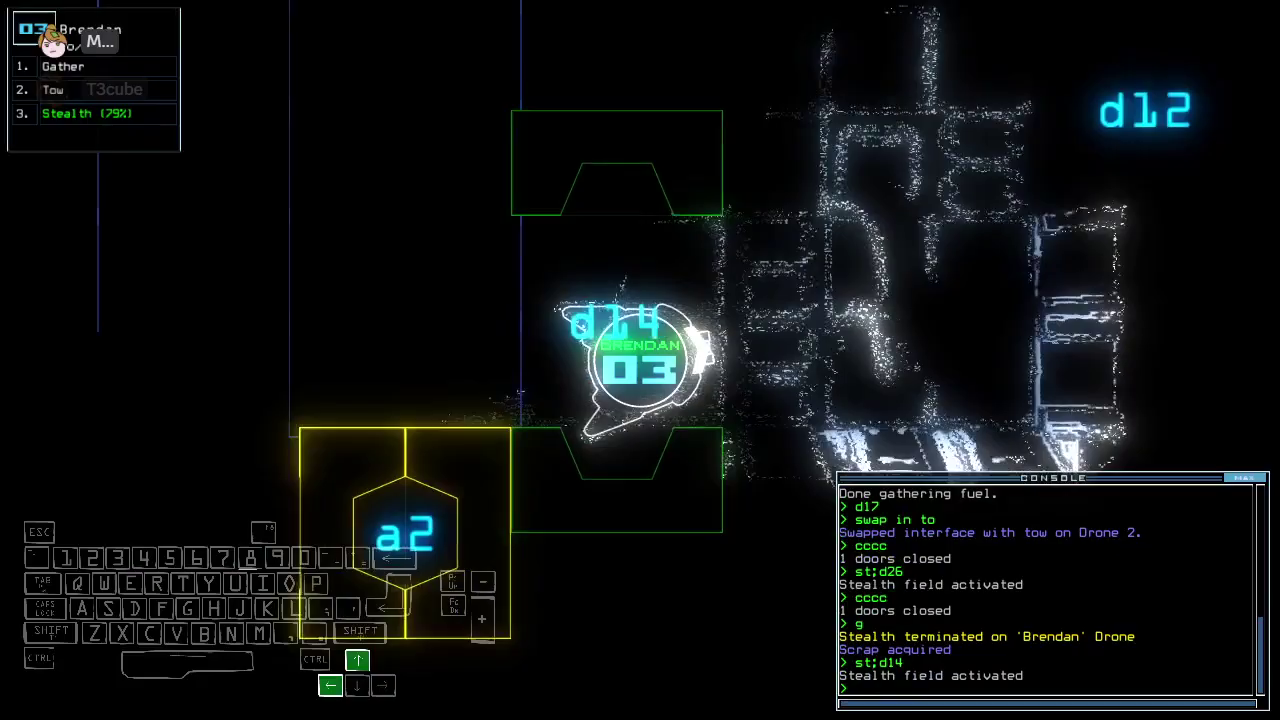
key(Up)
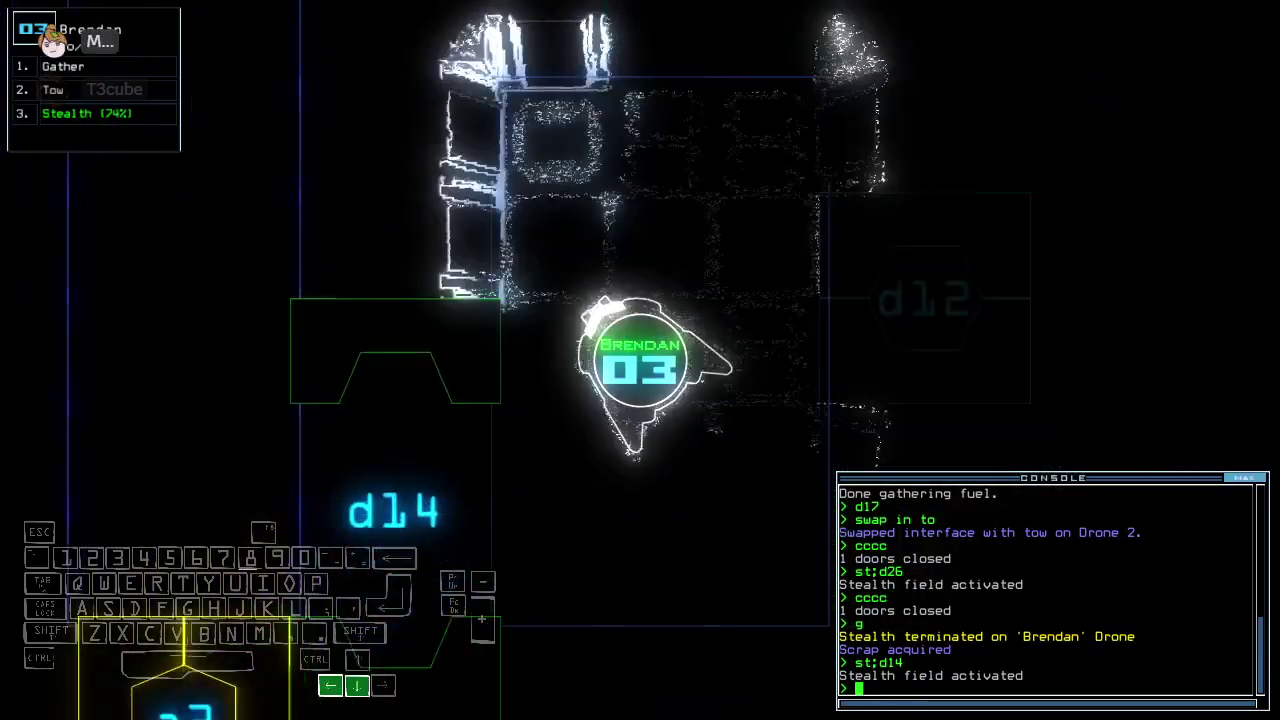
key(Up)
key(space)
key(space)
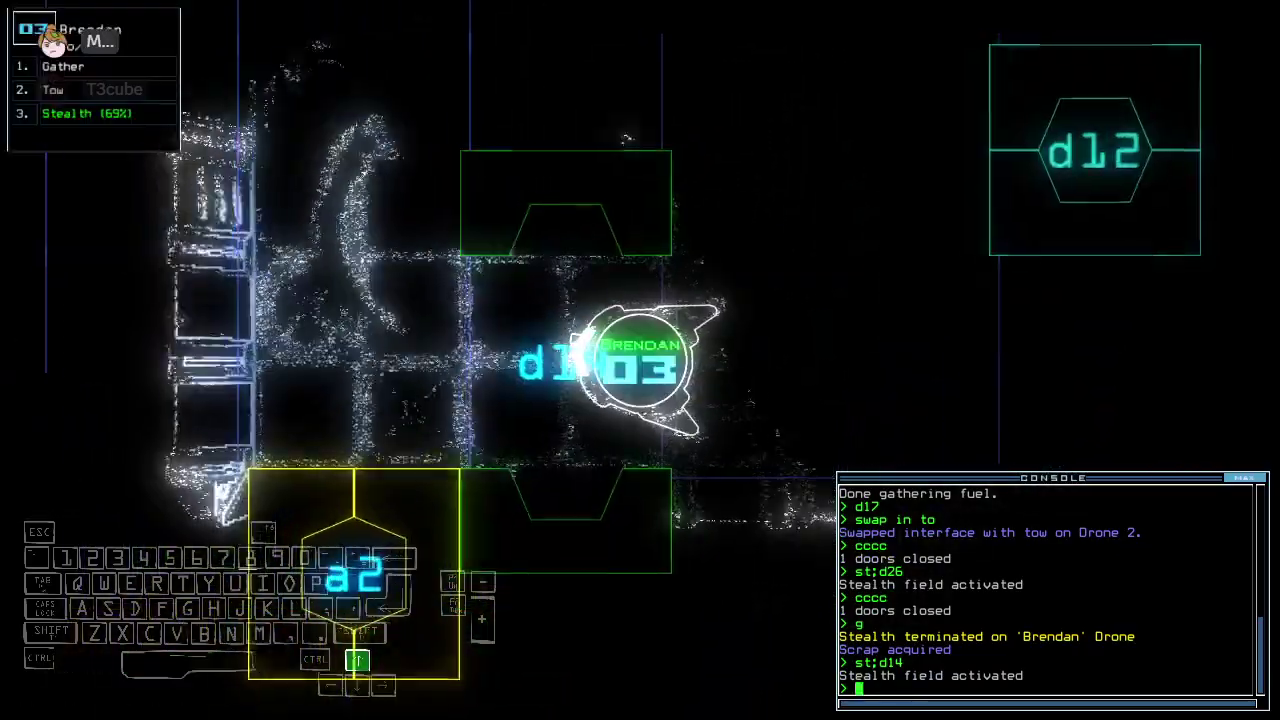
key(Up)
text(d1)
key(Up)
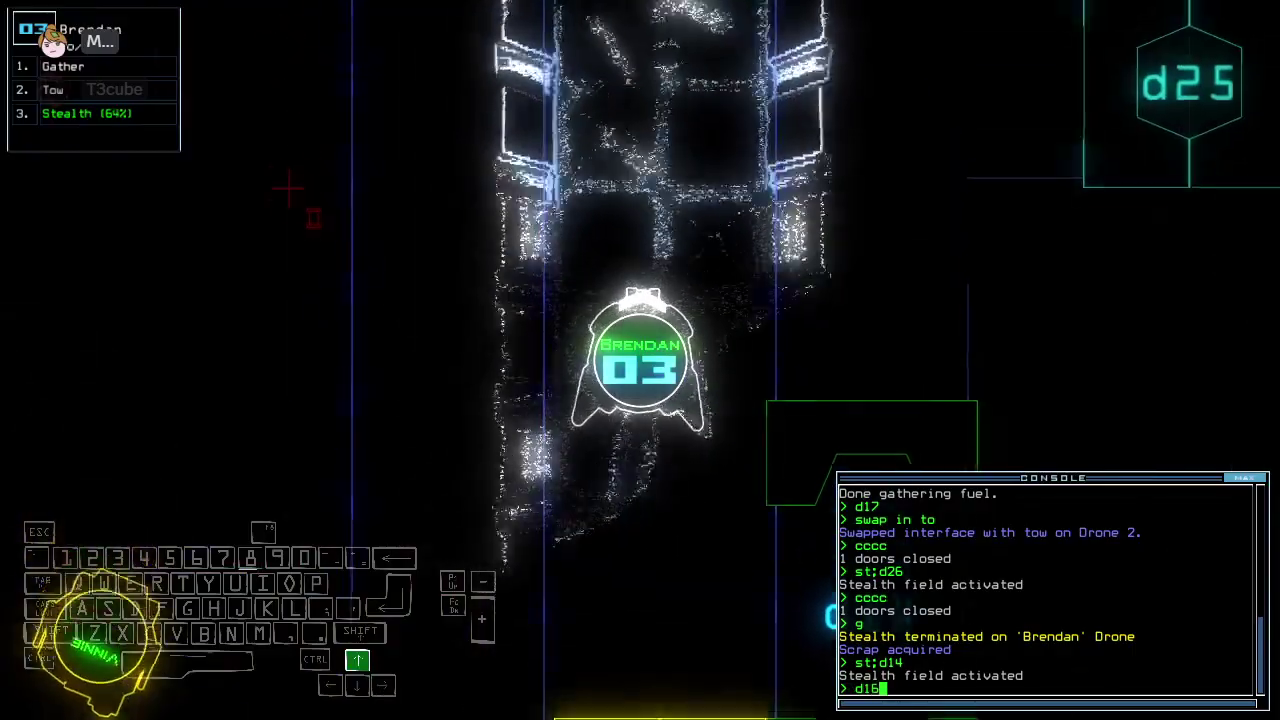
Open doors d16 and d13, drive Brendan through them, and close the nearby doors
key(Up)
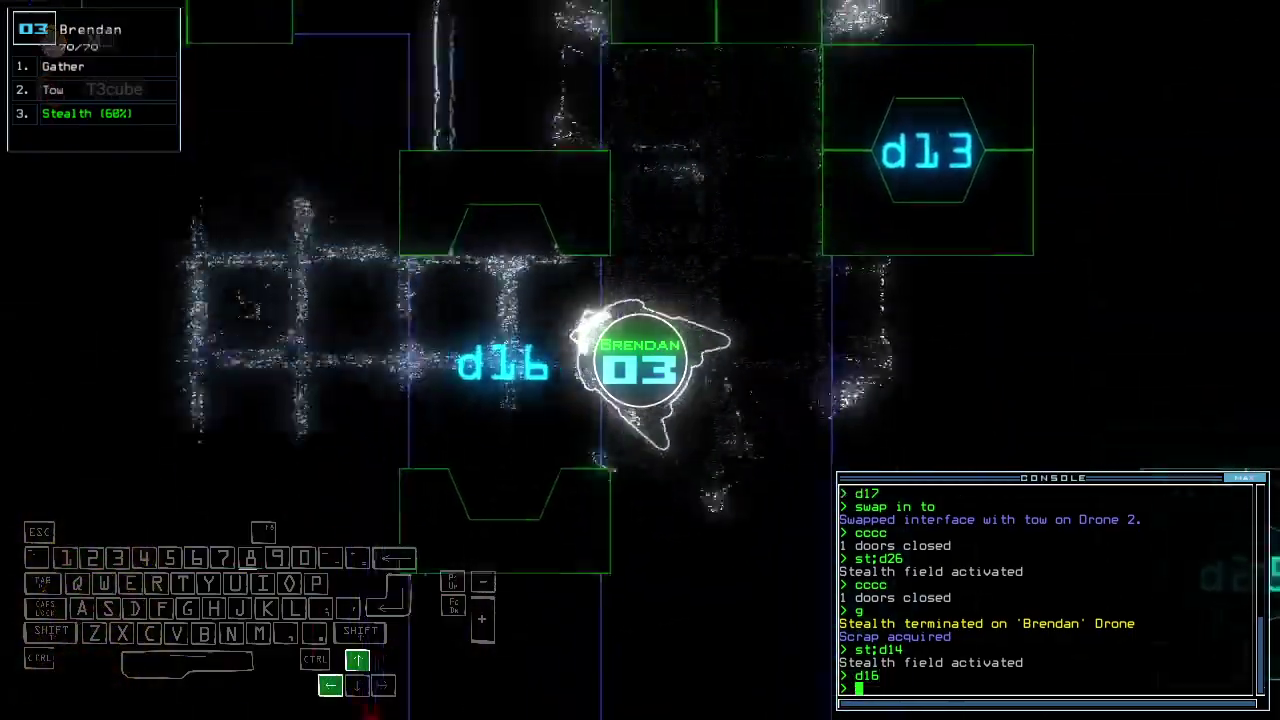
text(d13)
key(Return)
key(Right)
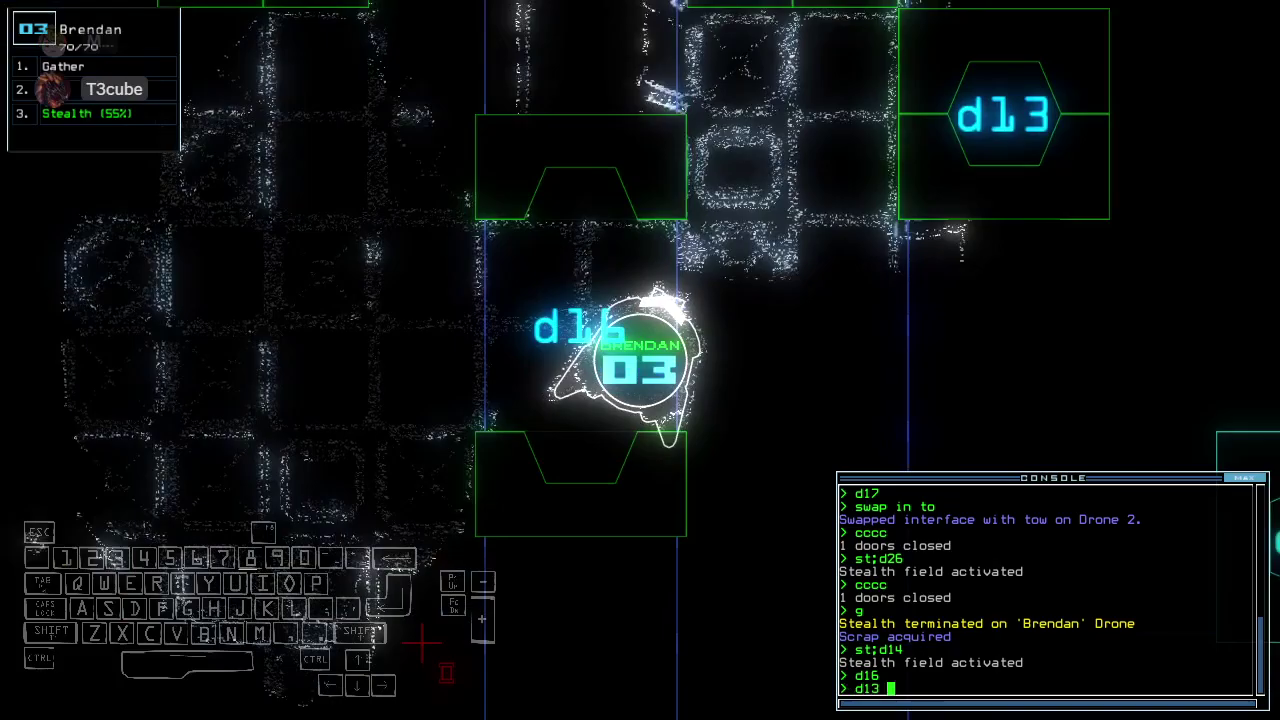
text(d13)
key(Return)
key(Up)
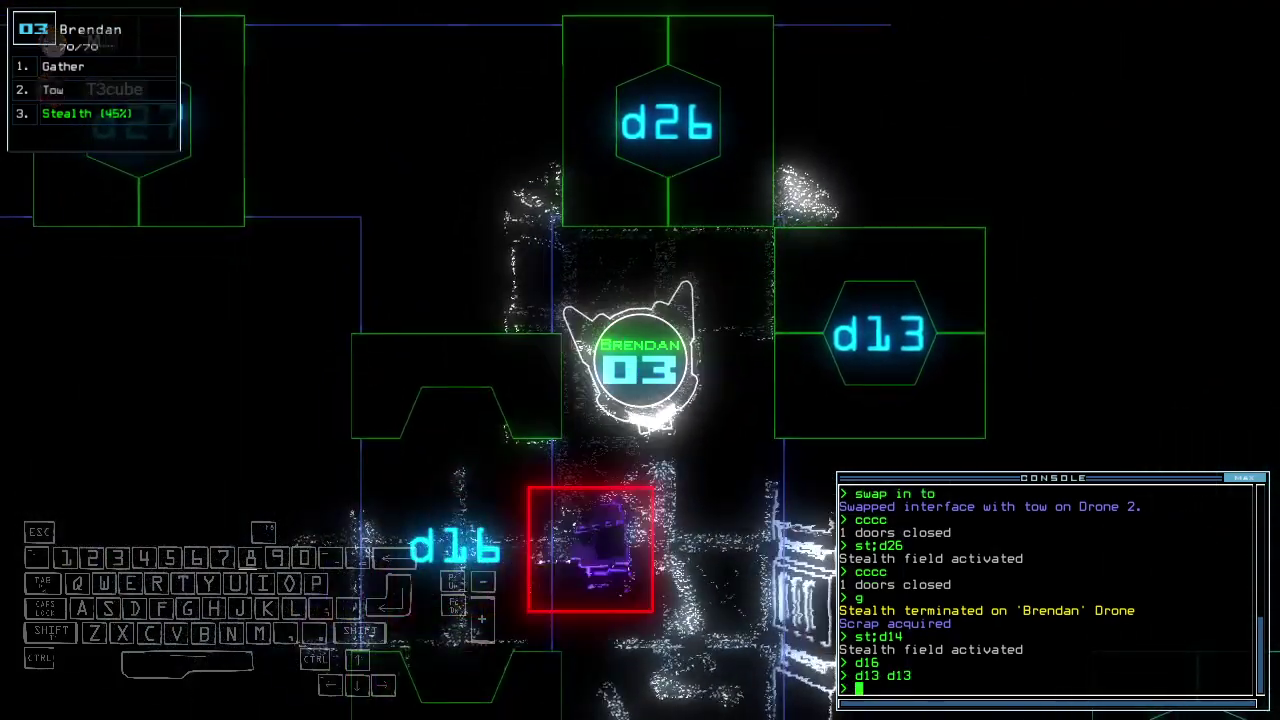
key(Up)
key(Up)
key(Up)
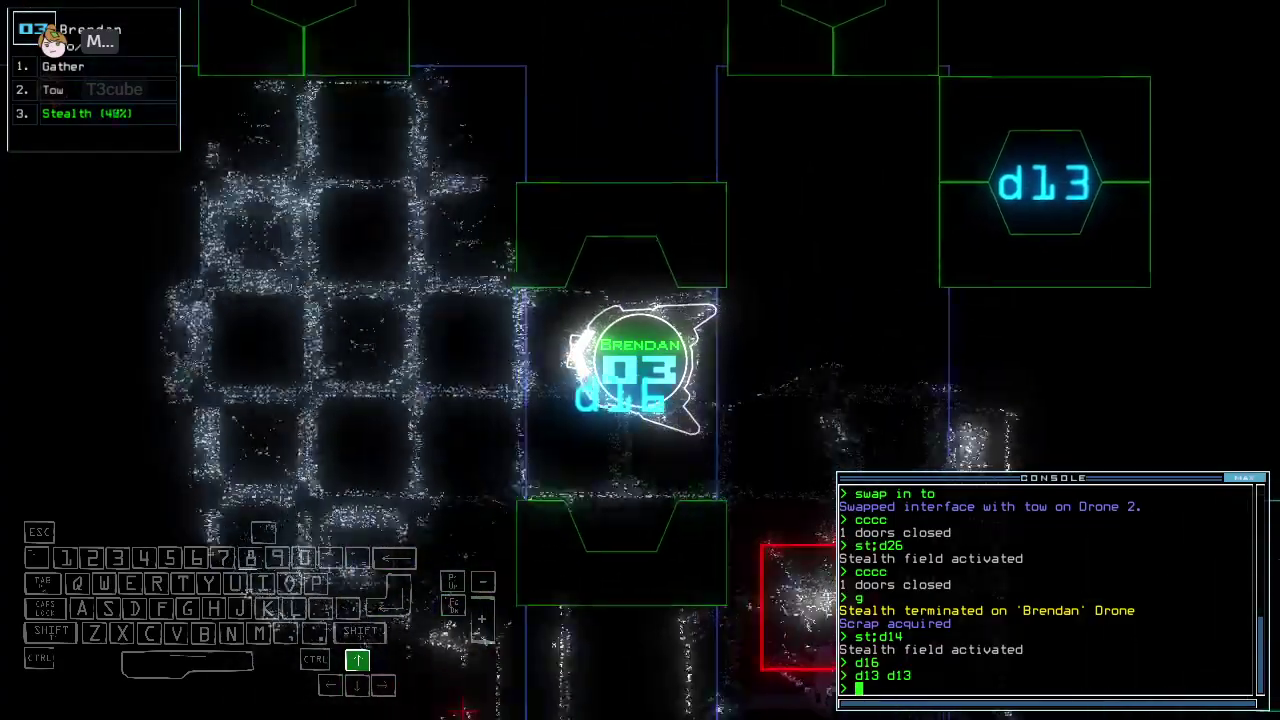
key(Up)
text(c)
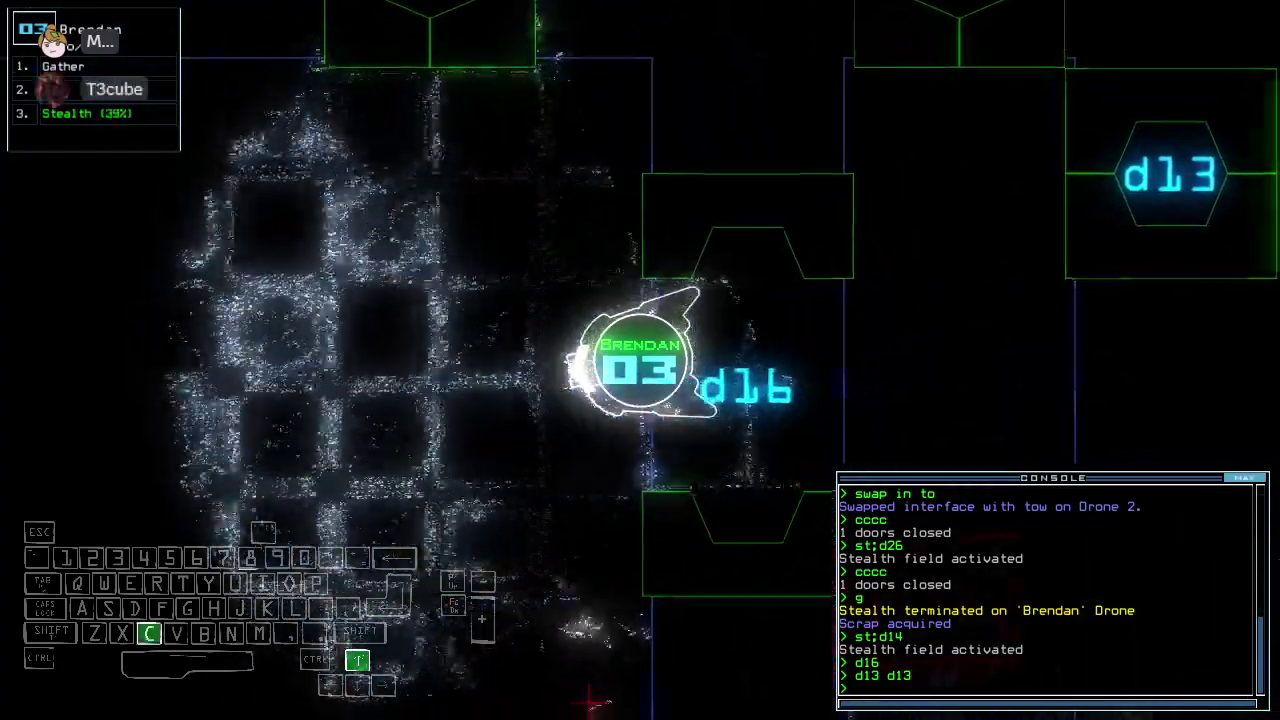
text(cccc)
key(Return)
text(st)
Turn off Brendan's stealth field and review the ship map
key(Return)
key(space)
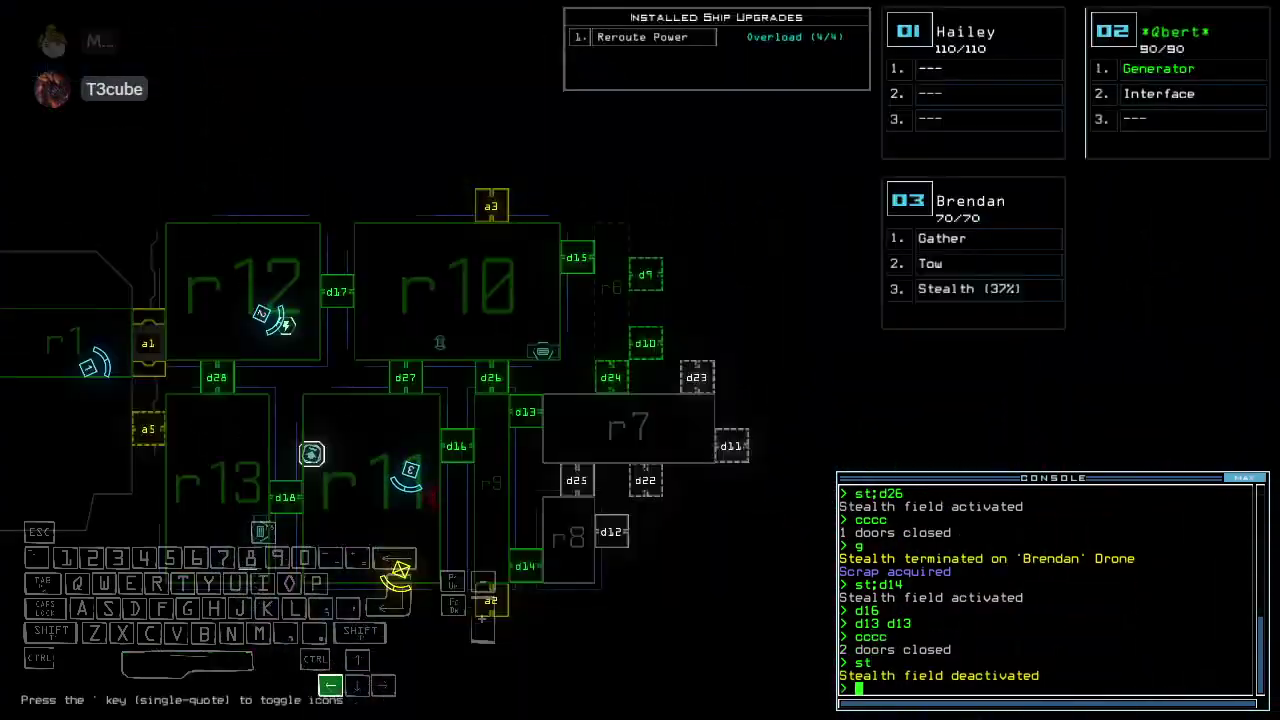
key(space)
key(space)
text(dd a)
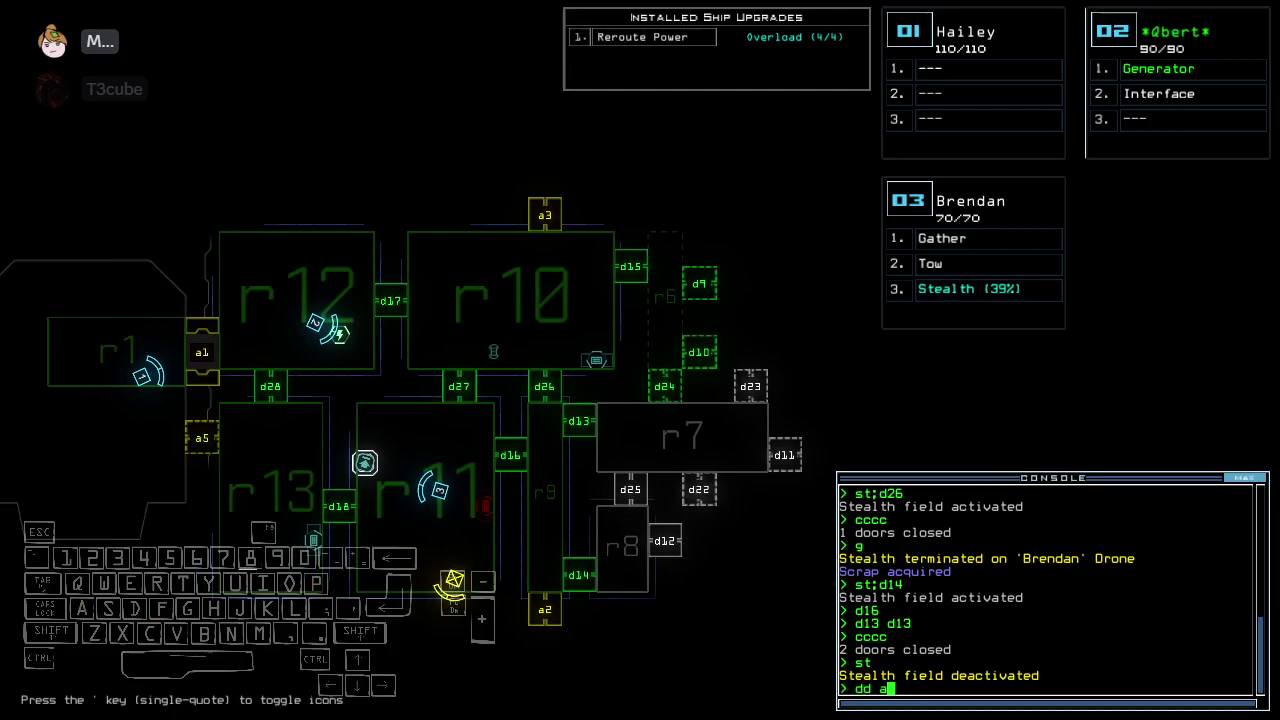
key(space)
text(1)
key(Up)
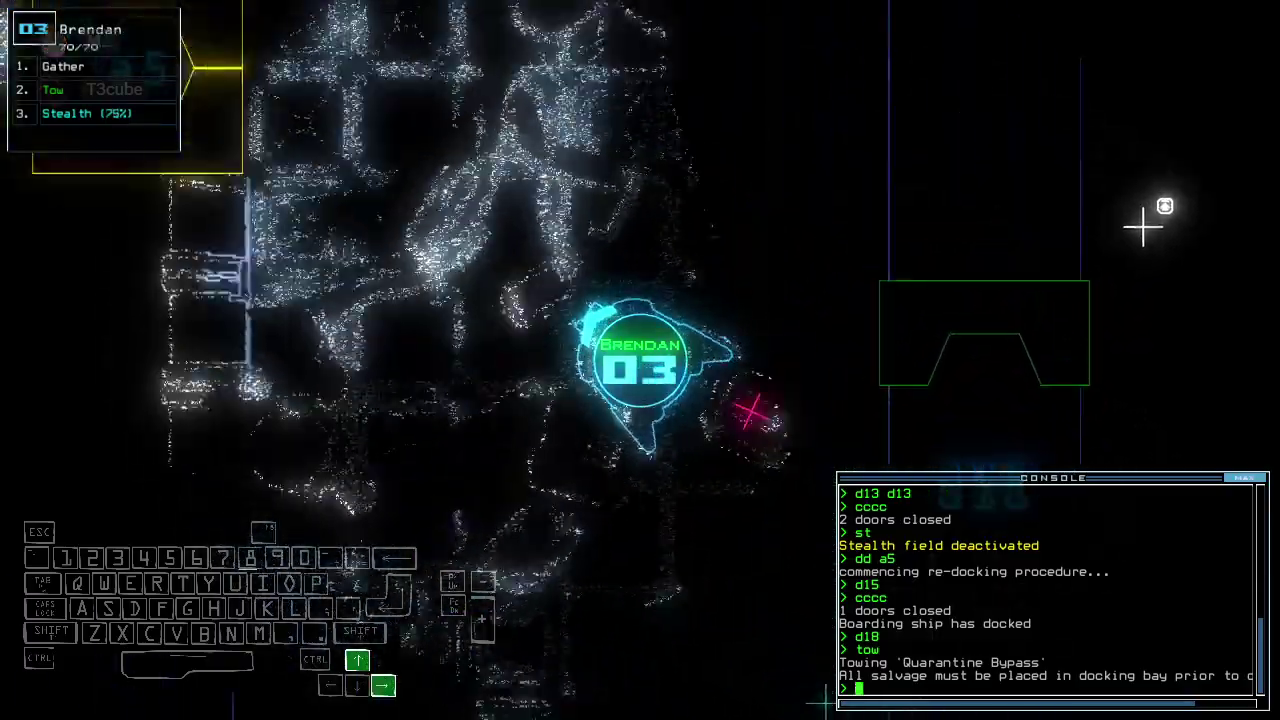
text(arr)
Open all doors to room r1, haul the Quarantine Bypass there, and release it
key(Return)
key(Tab)
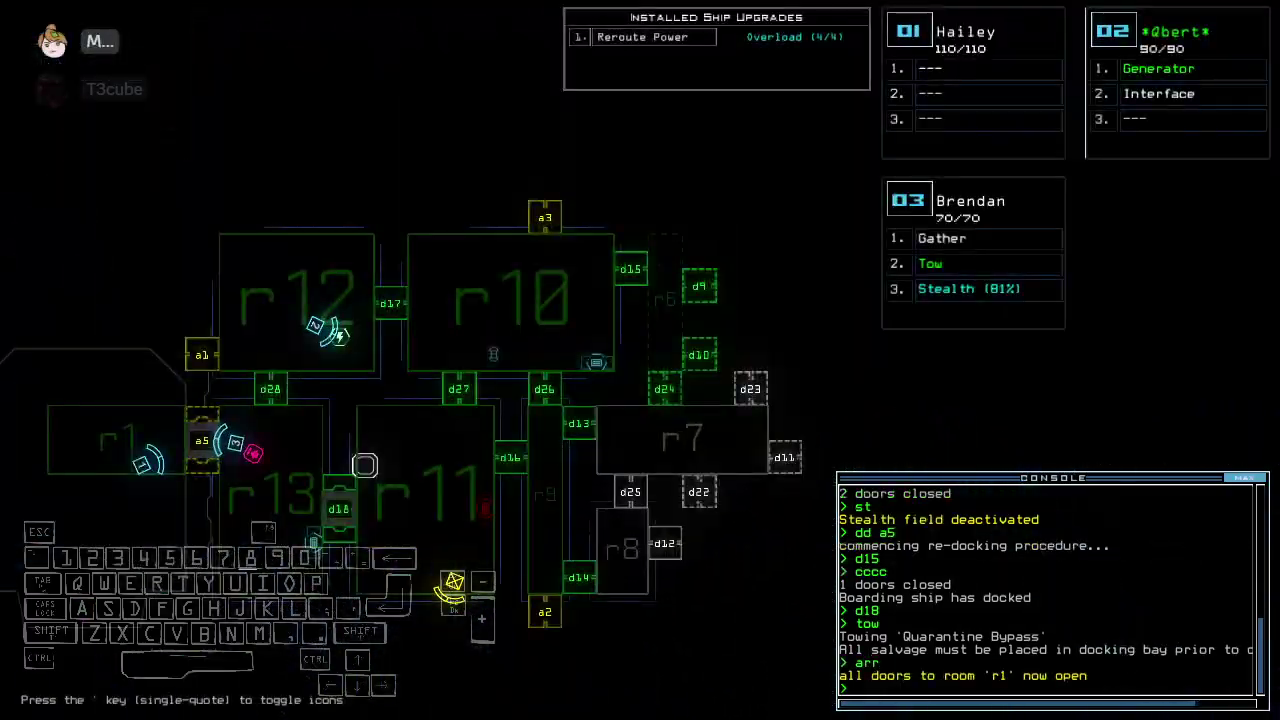
key(Tab)
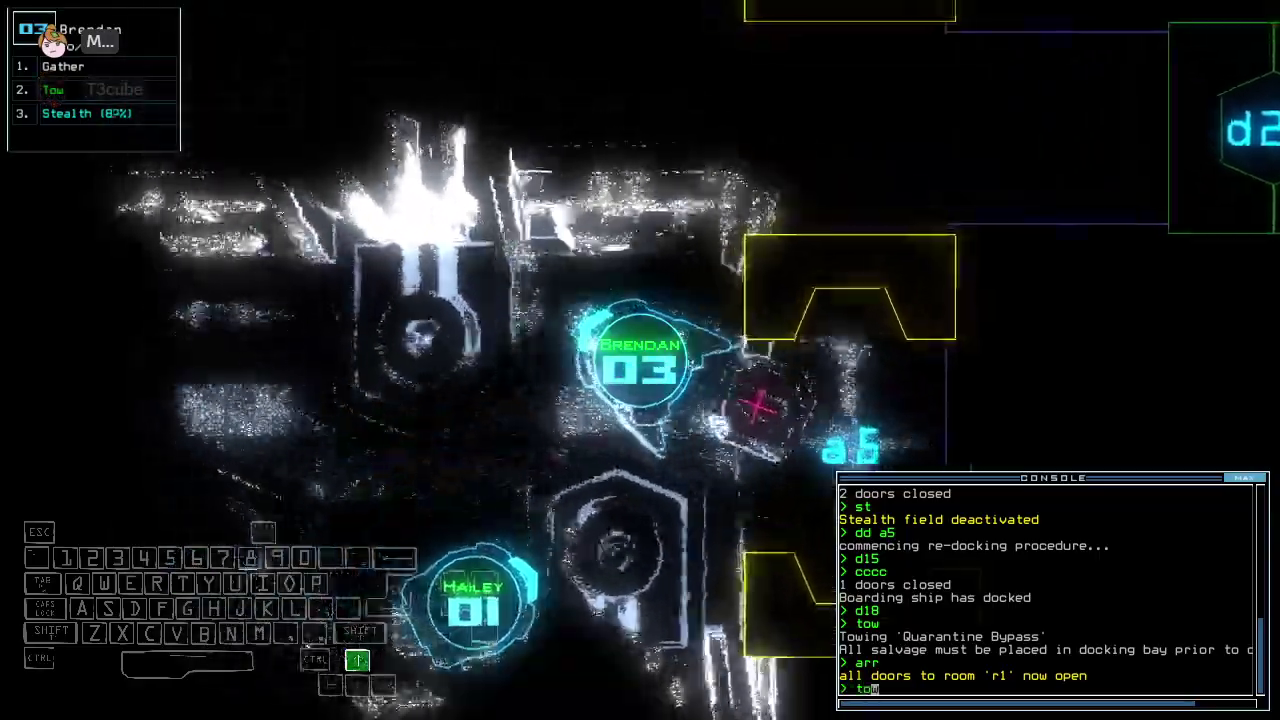
text(to)
key(Left)
text(w)
key(Return)
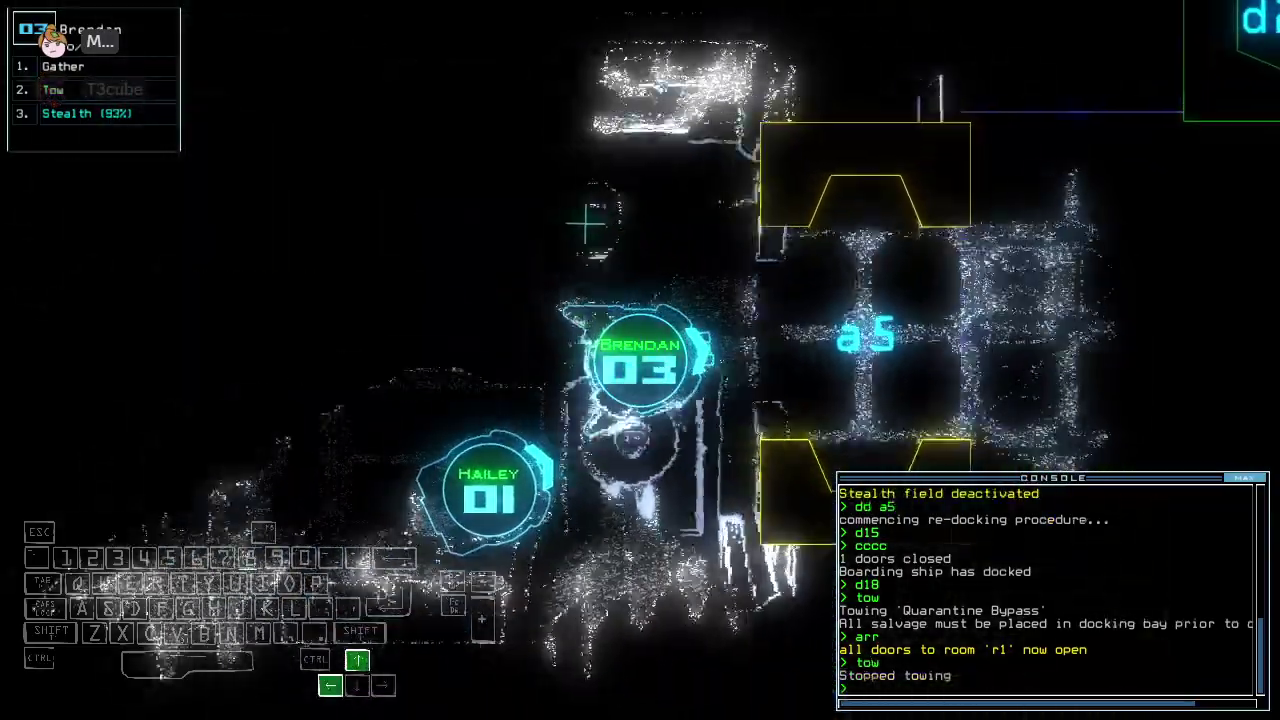
key(Tab)
key(Tab)
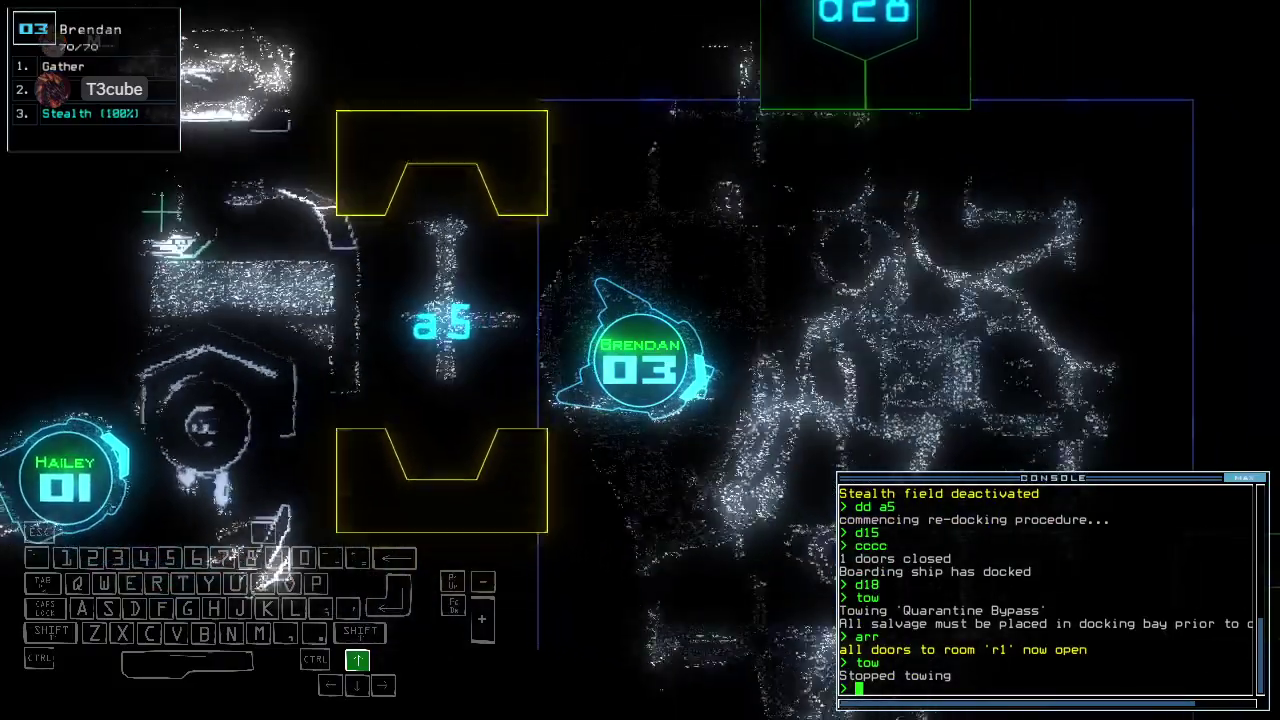
key(Up)
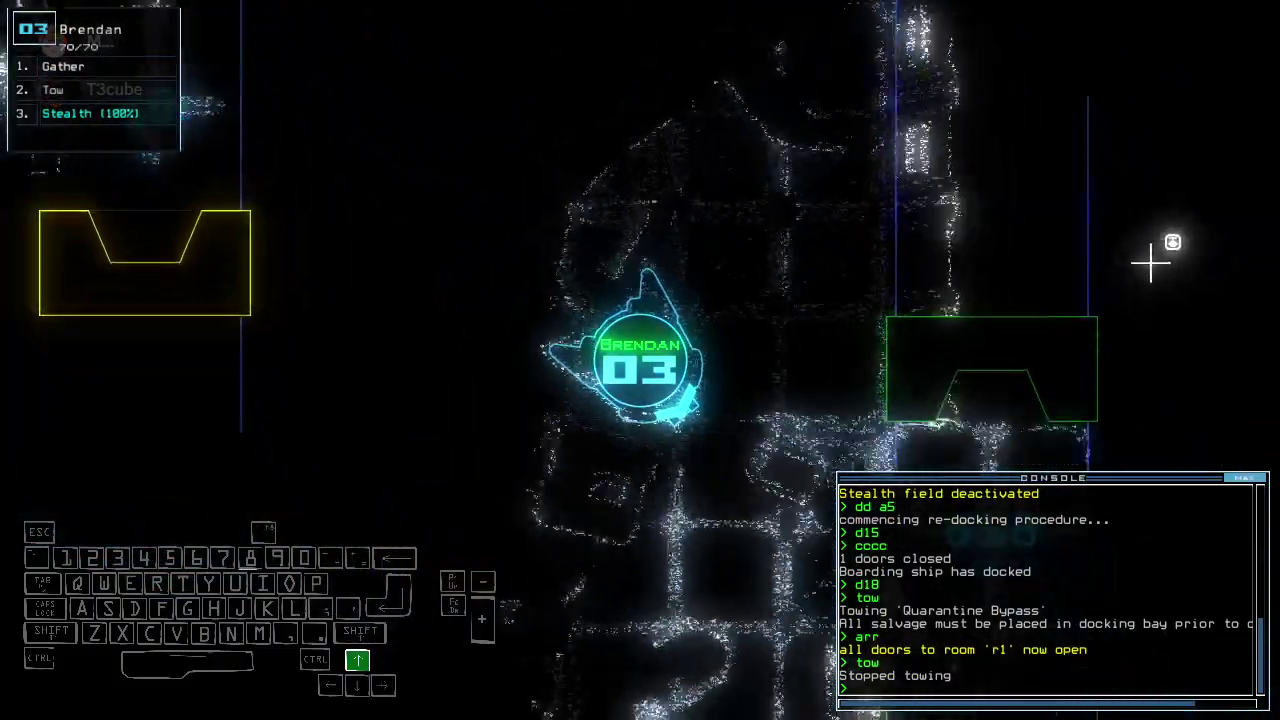
key(Tab)
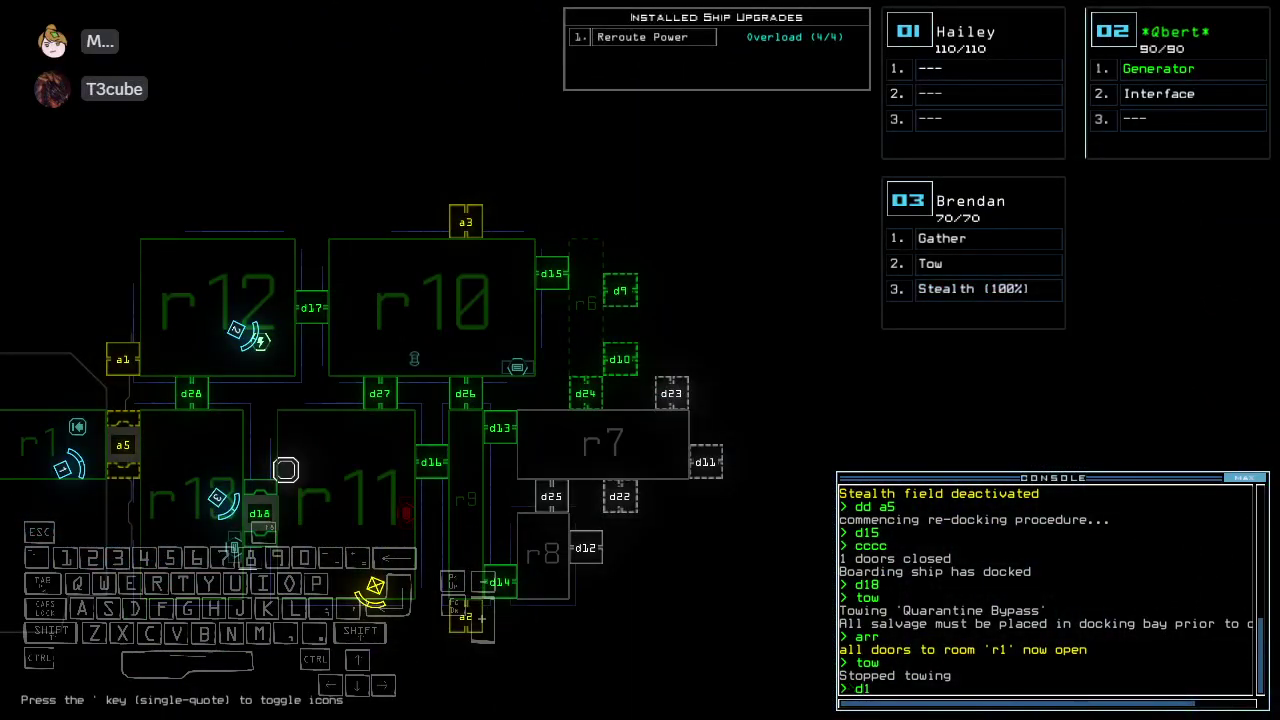
Drive Brendan past d18 toward the docking area, close nearby doors, and stop towing Vinnie
key(Tab)
key(Up)
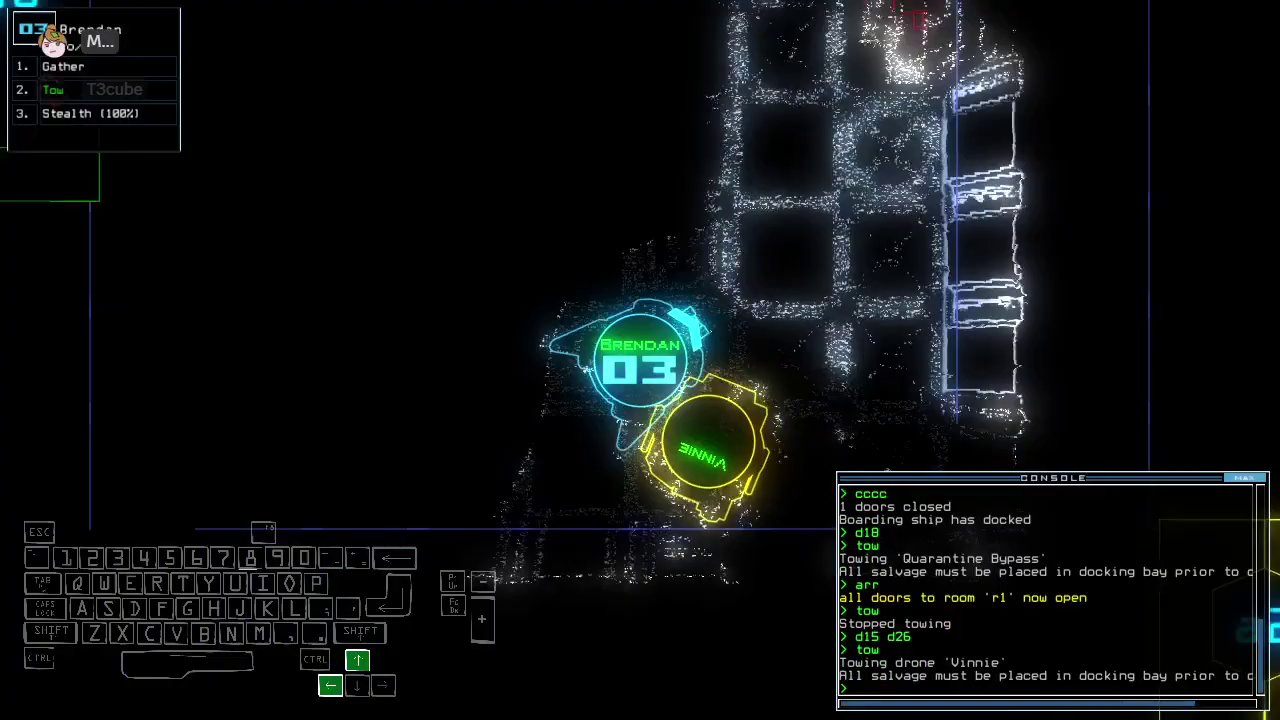
key(Up)
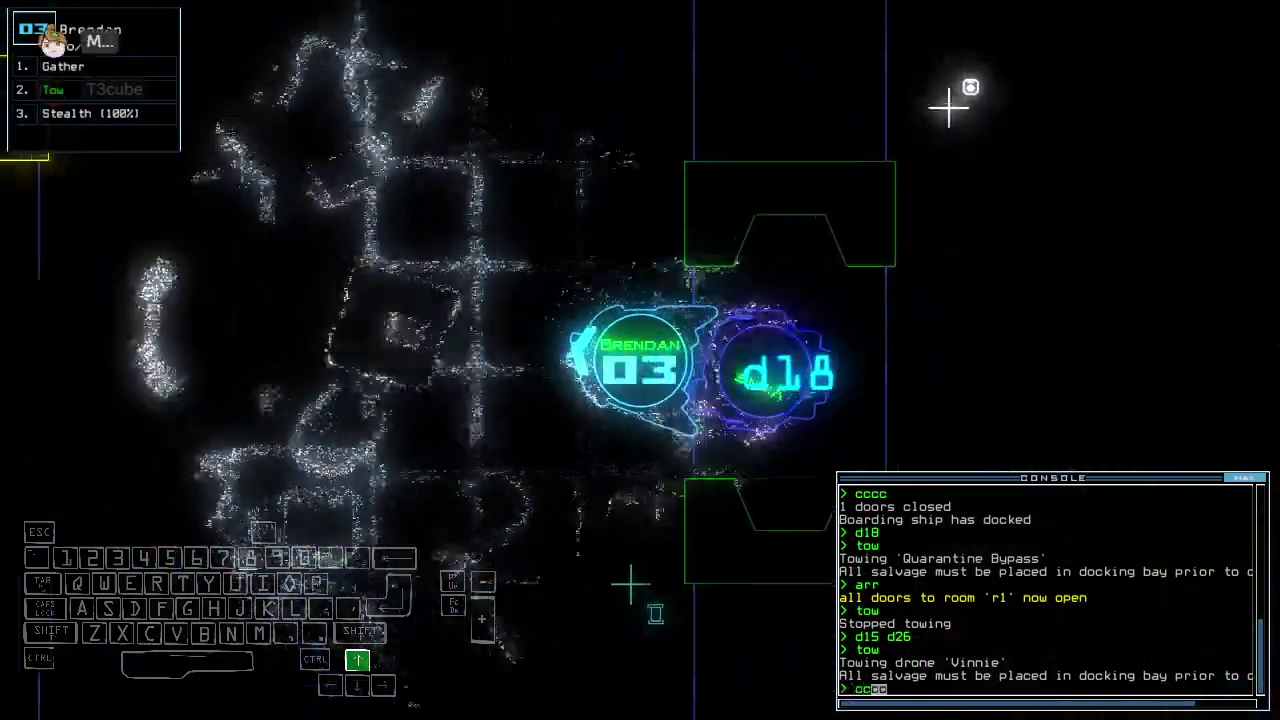
key(Return)
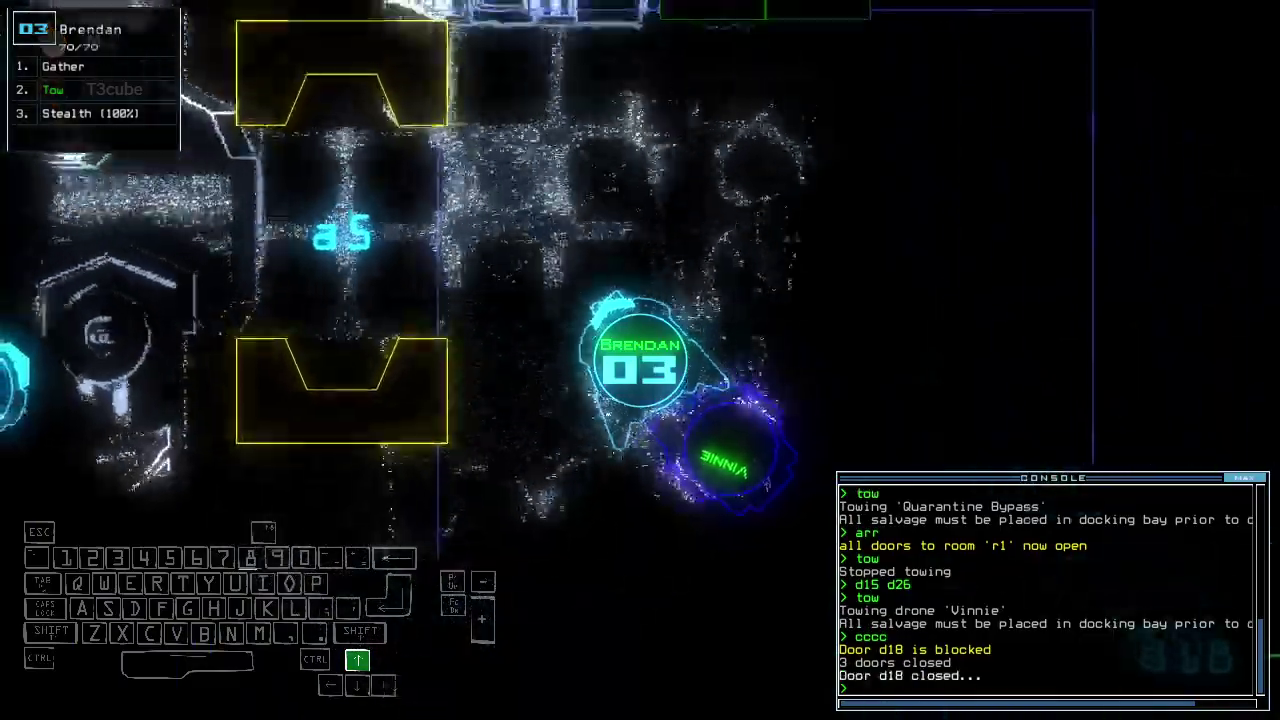
key(Up)
text(to)
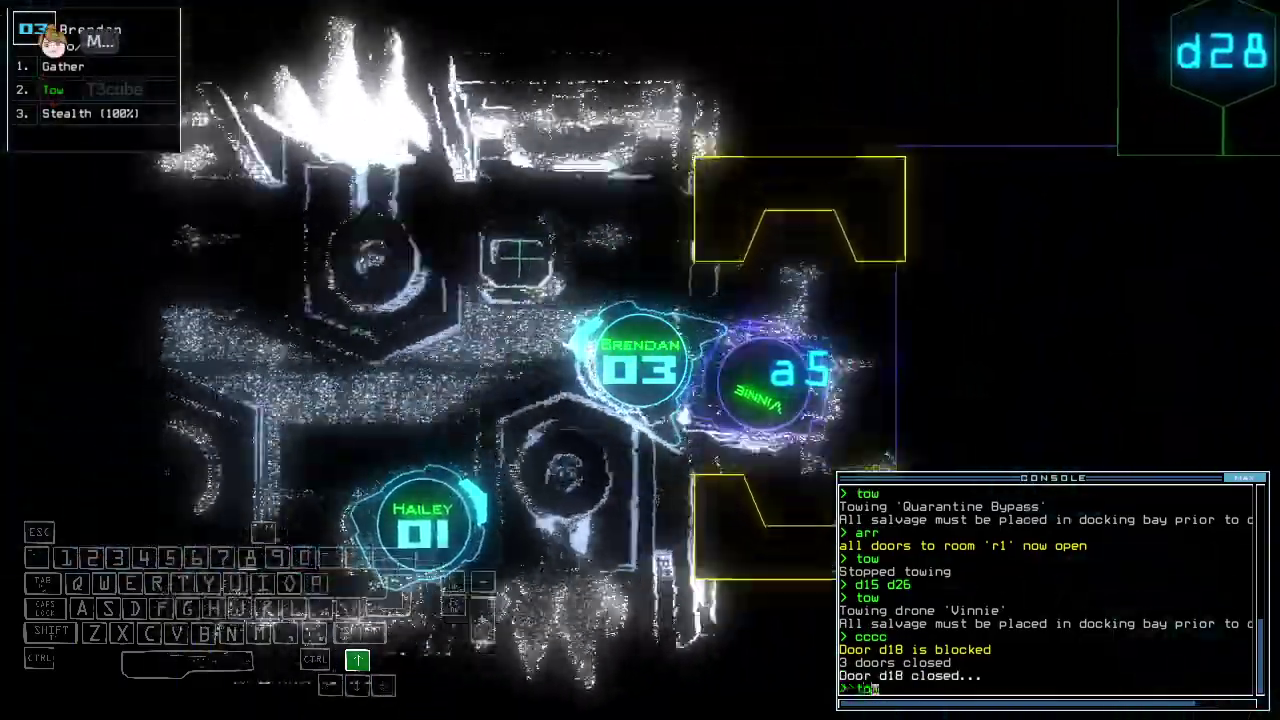
text(w)
key(Return)
text(w)
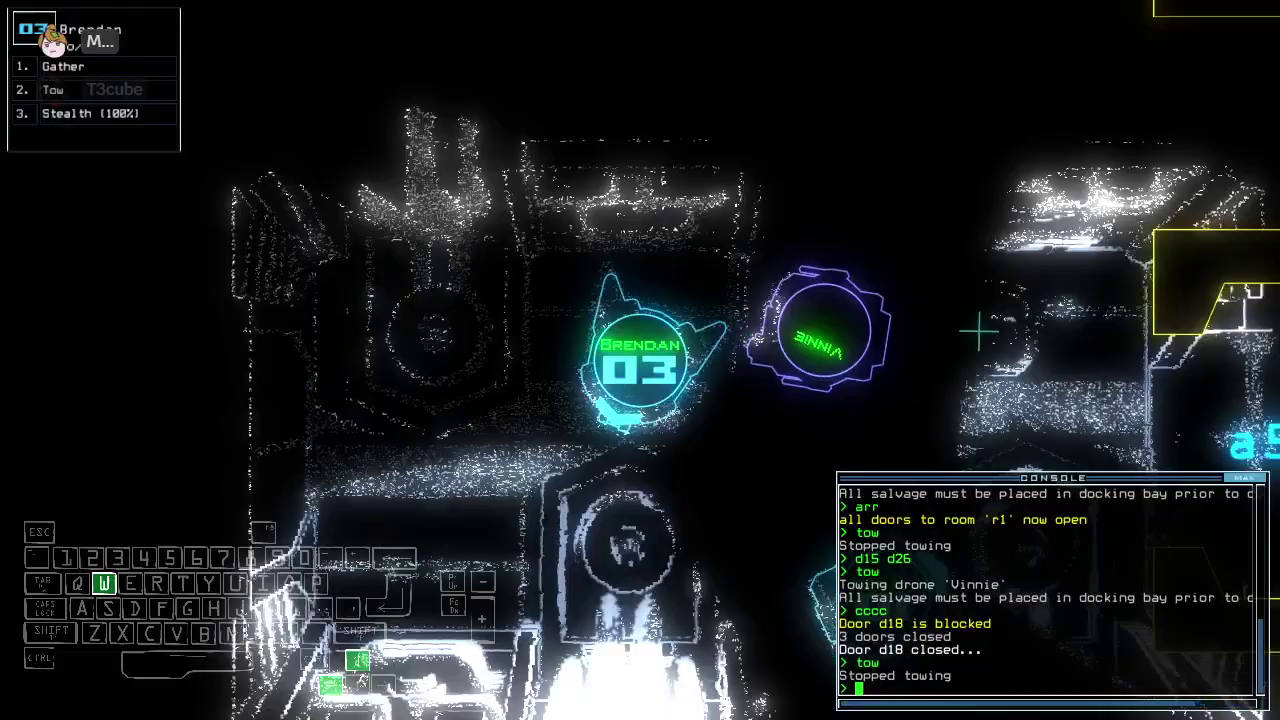
text(swap h)
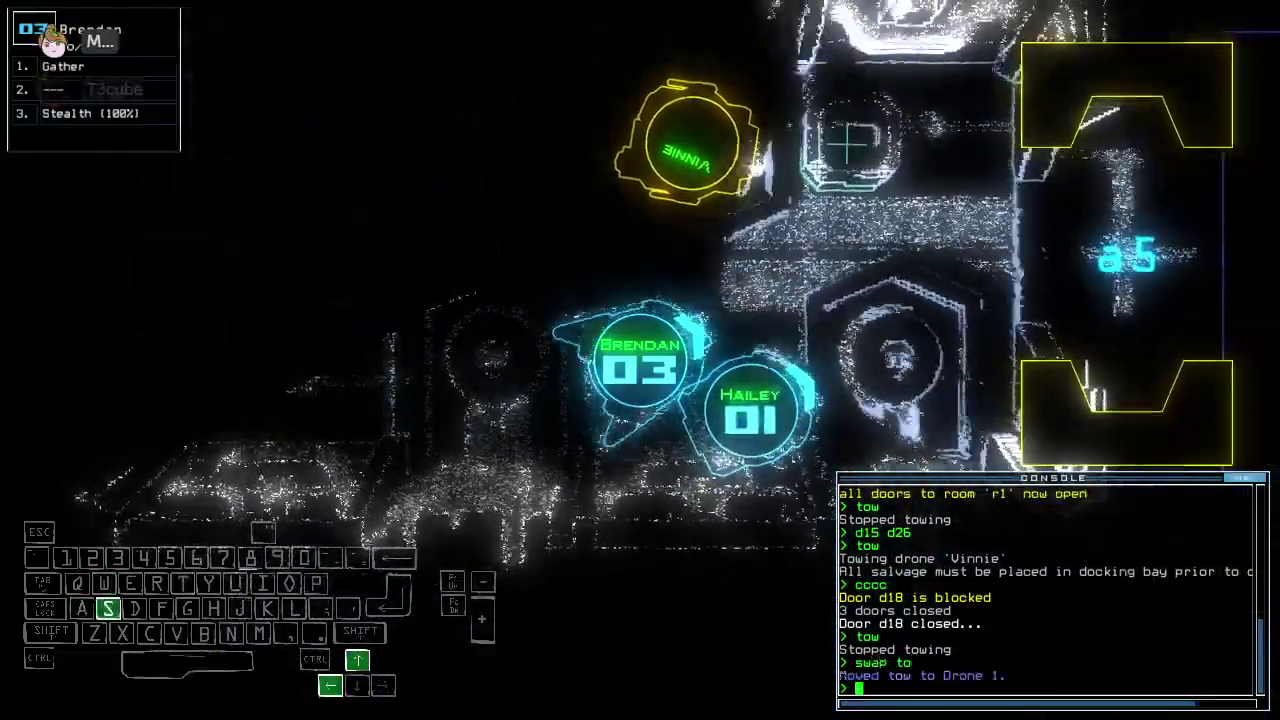
text(swap)
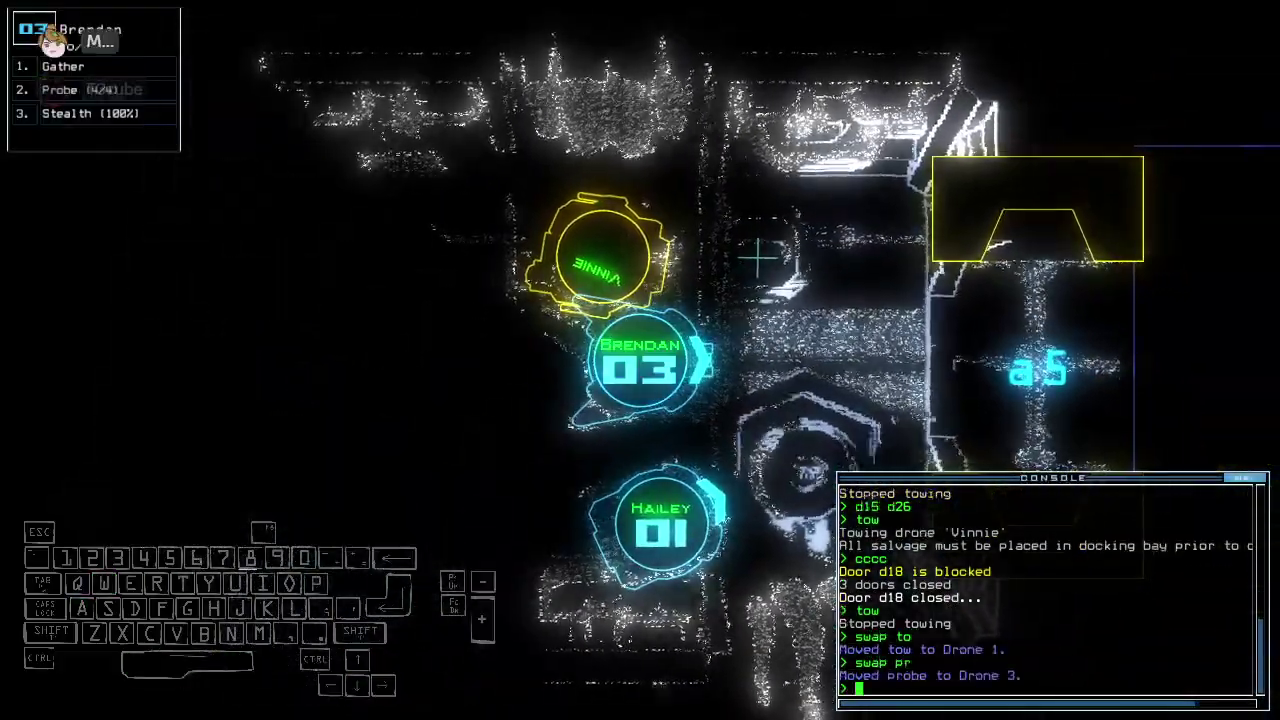
Close room r1's doors, drop a probe, open d28, and swap Brendan's stealth for interface
key(space)
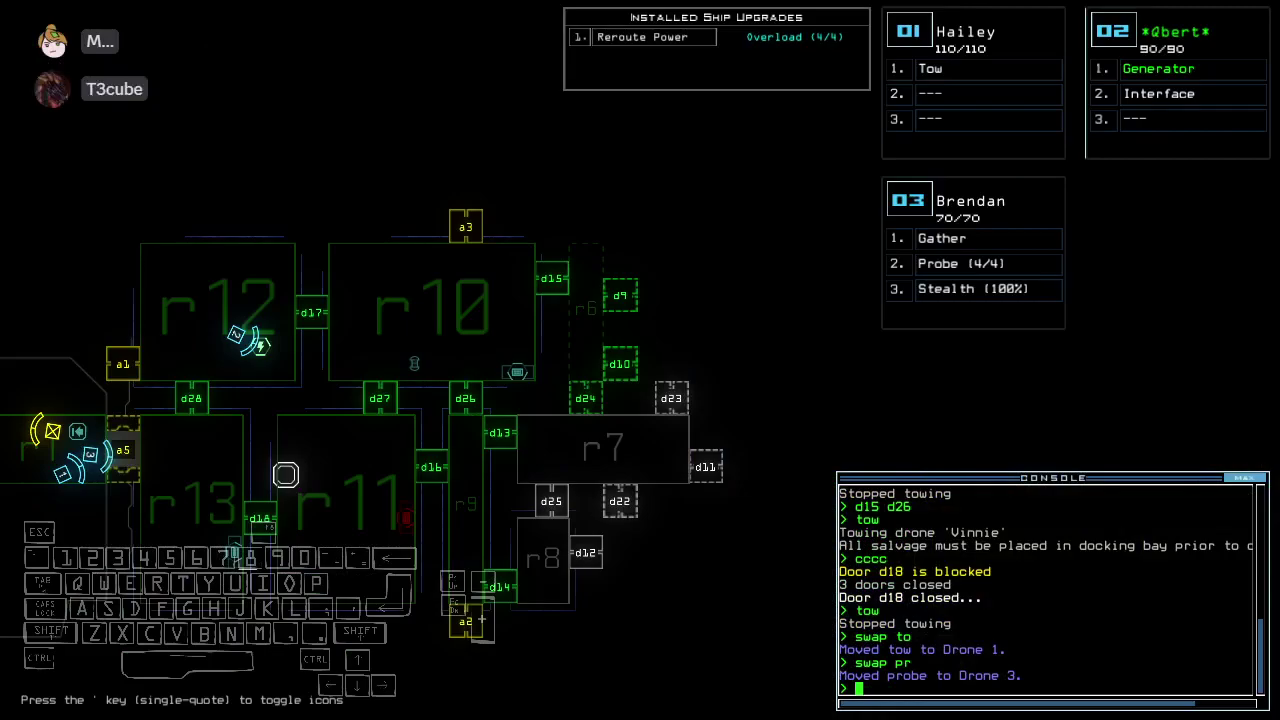
key(space)
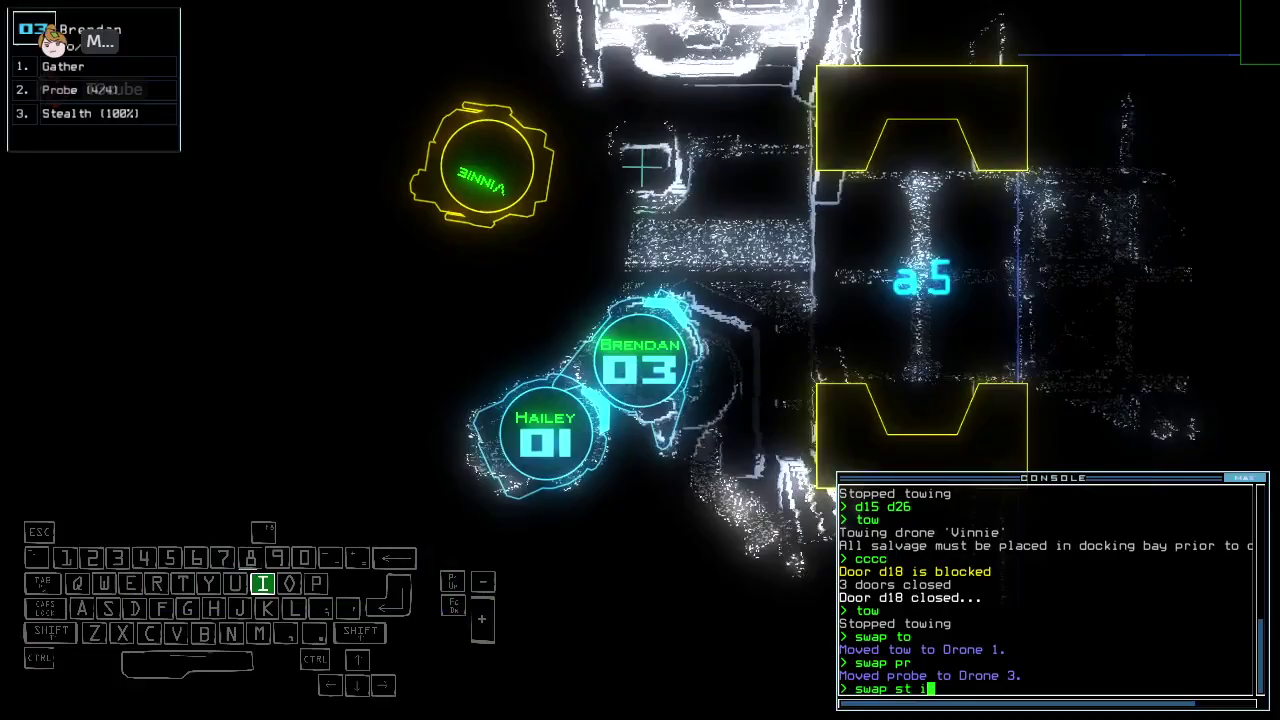
key(space)
key(space)
key(Up)
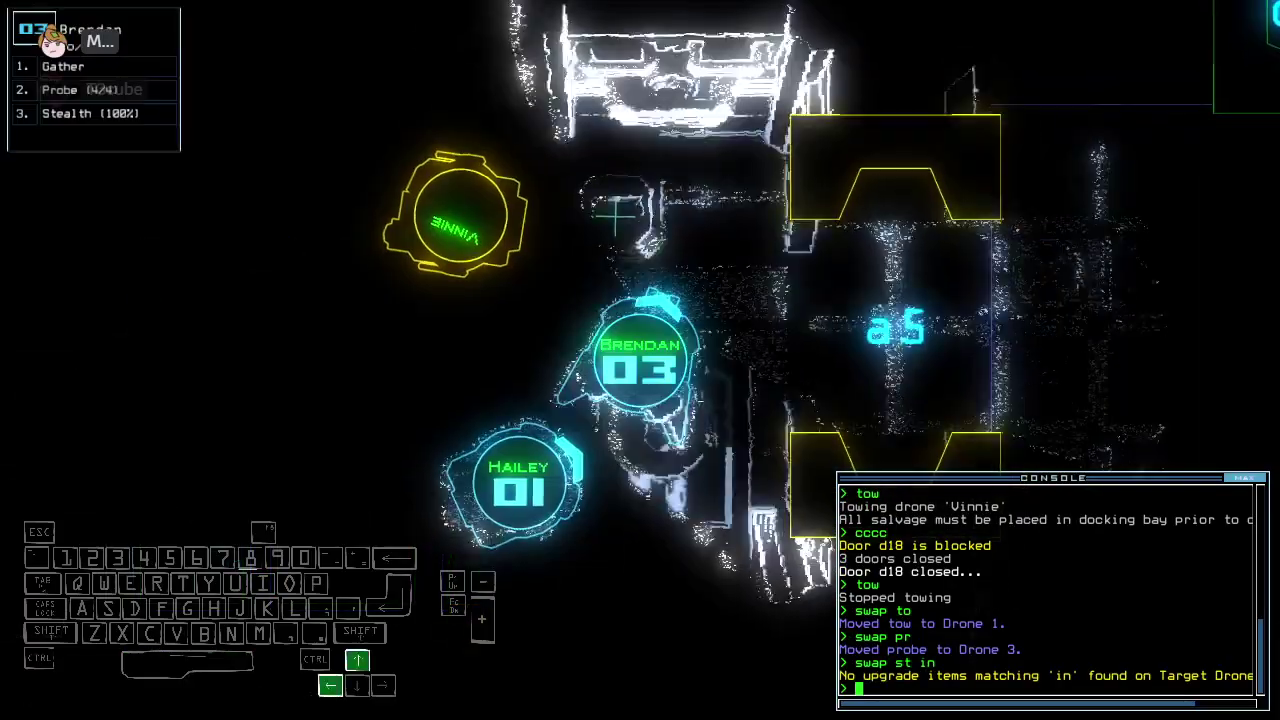
key(space)
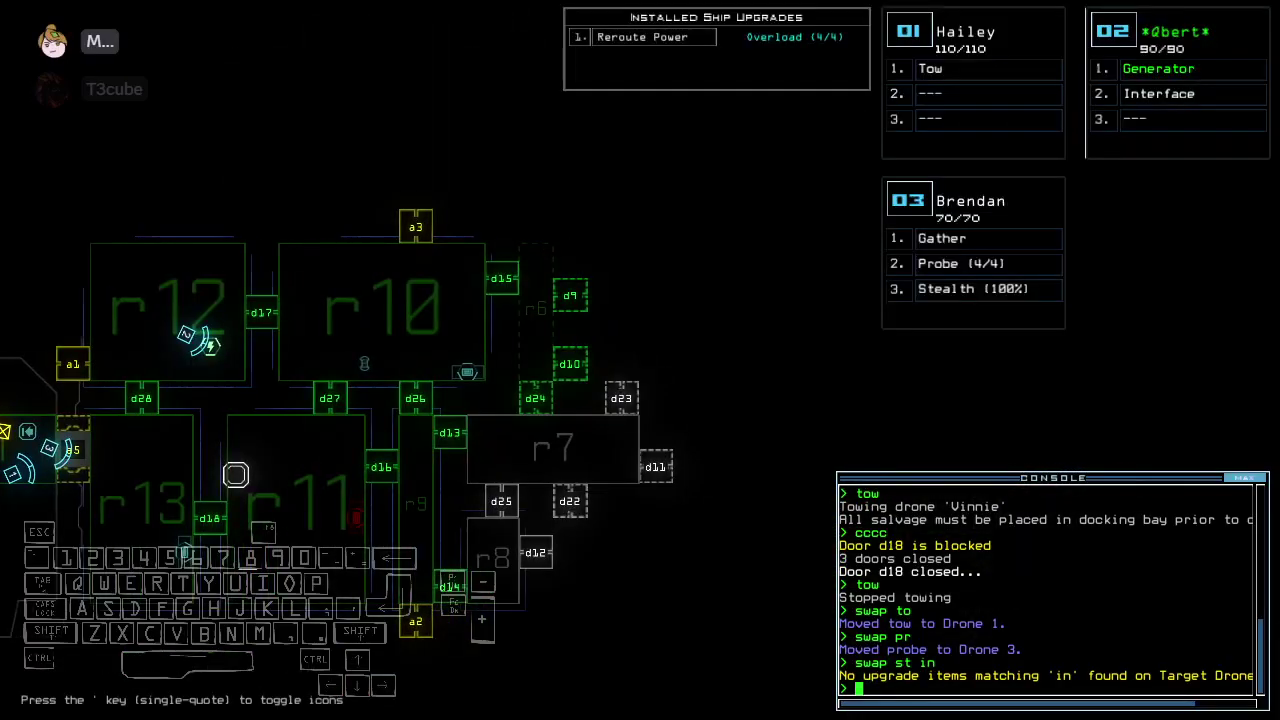
key(space)
key(Up)
text(f)
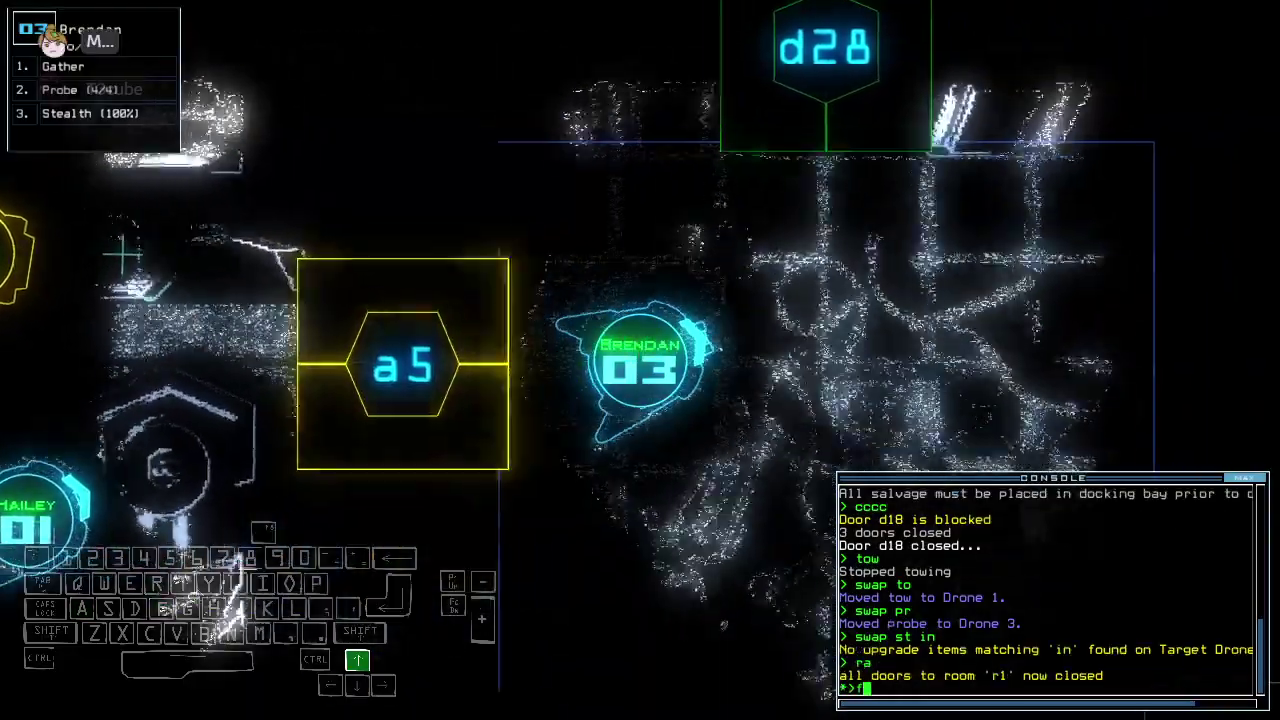
text(fff)
key(Return)
text(d28)
key(Return)
text(swa)
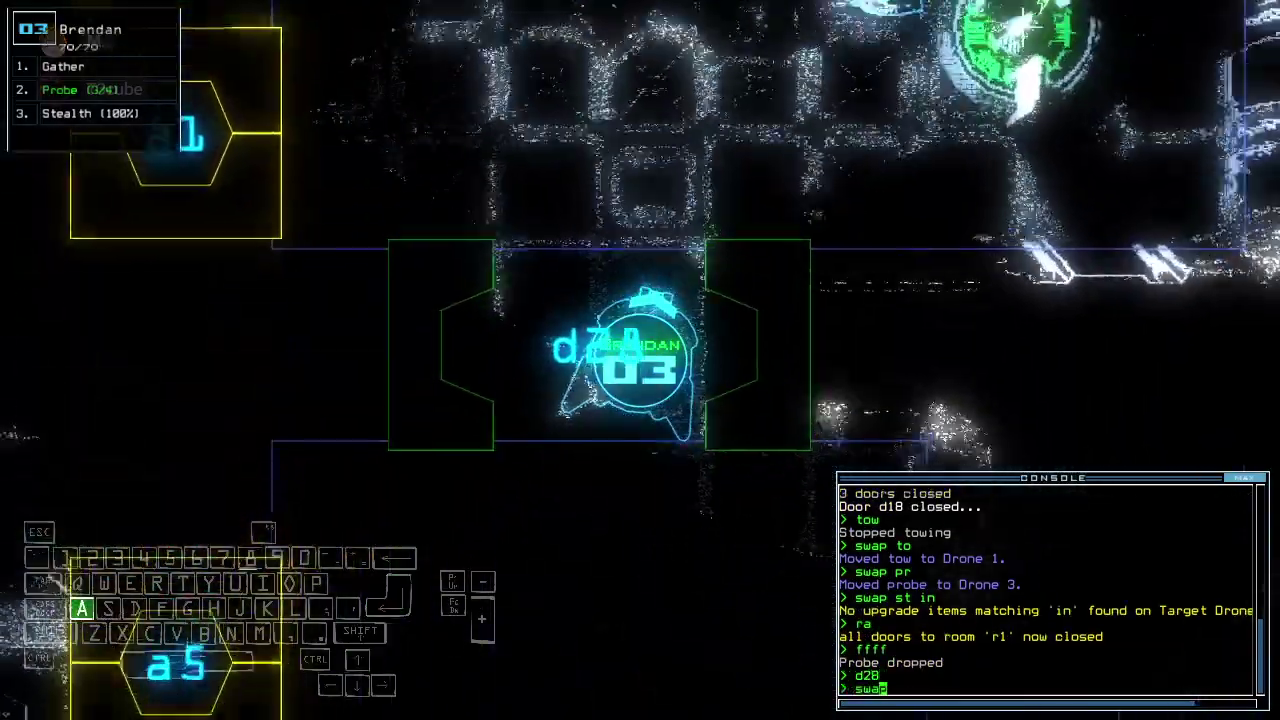
text(p)
key(space)
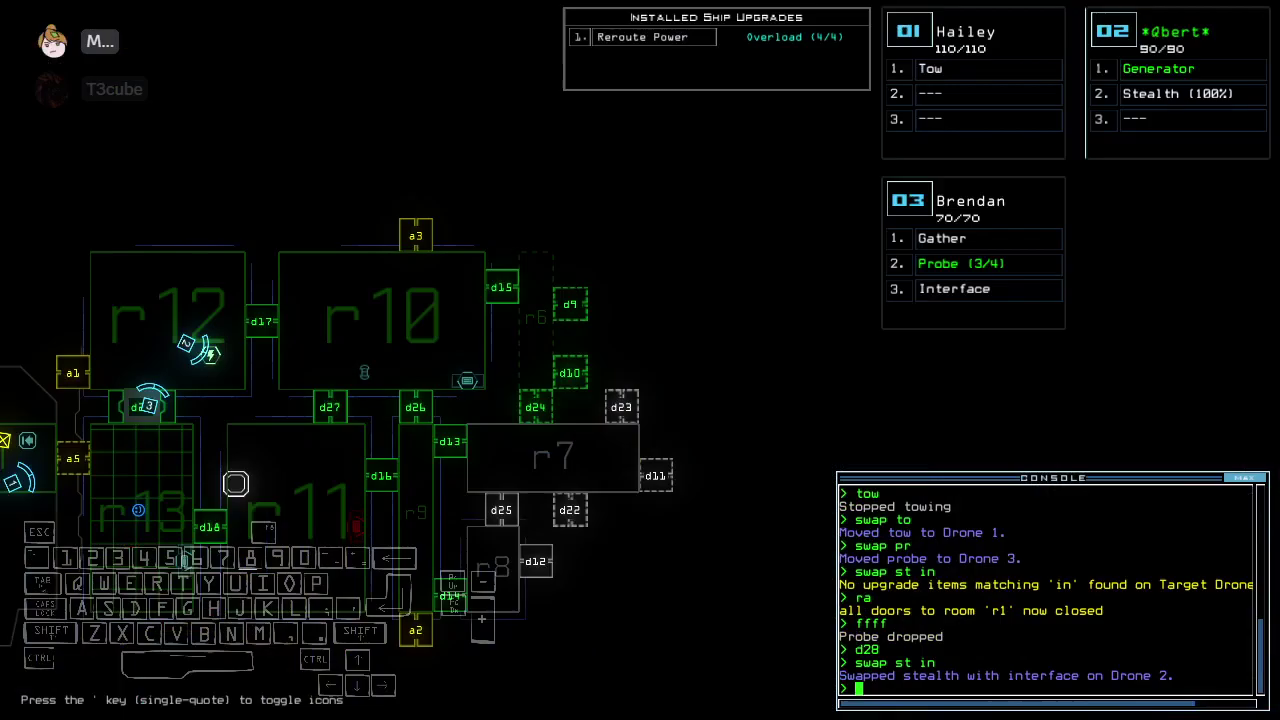
Gather scrap twice with drone 03 while steering it around the room
key(space)
text(g)
key(Return)
key(Down)
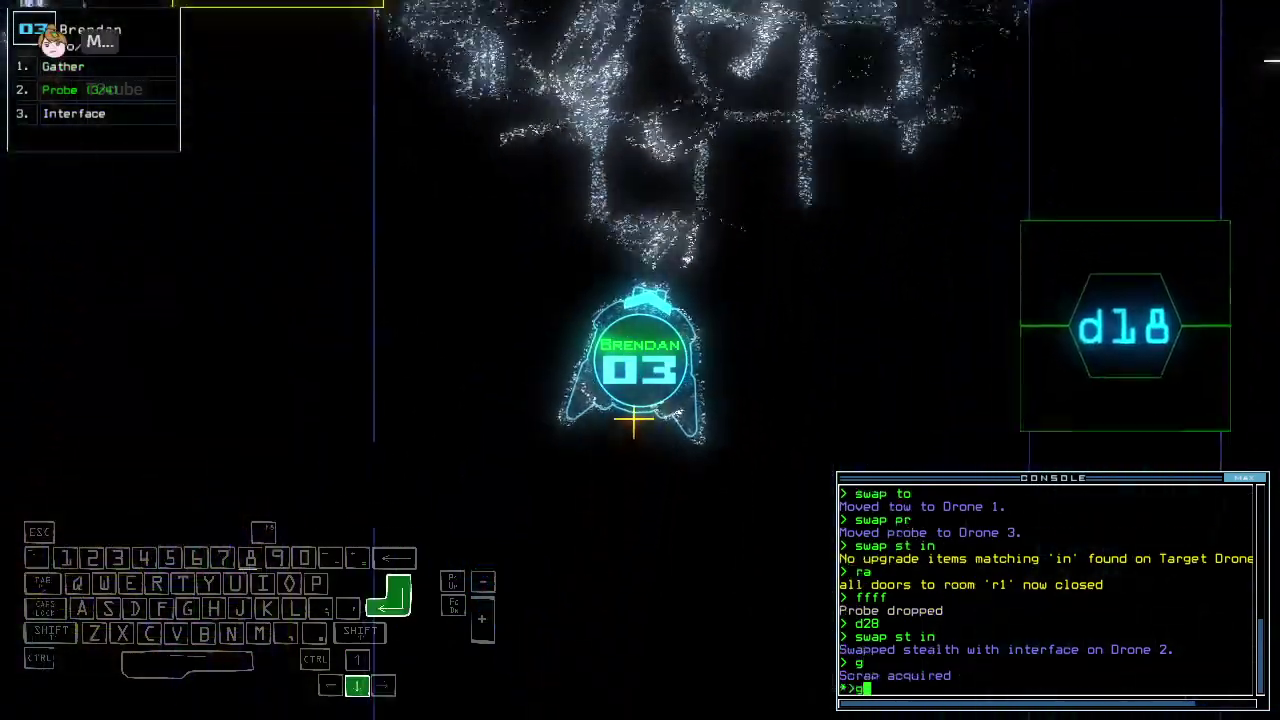
key(space)
text(g)
key(space)
key(Return)
key(Up)
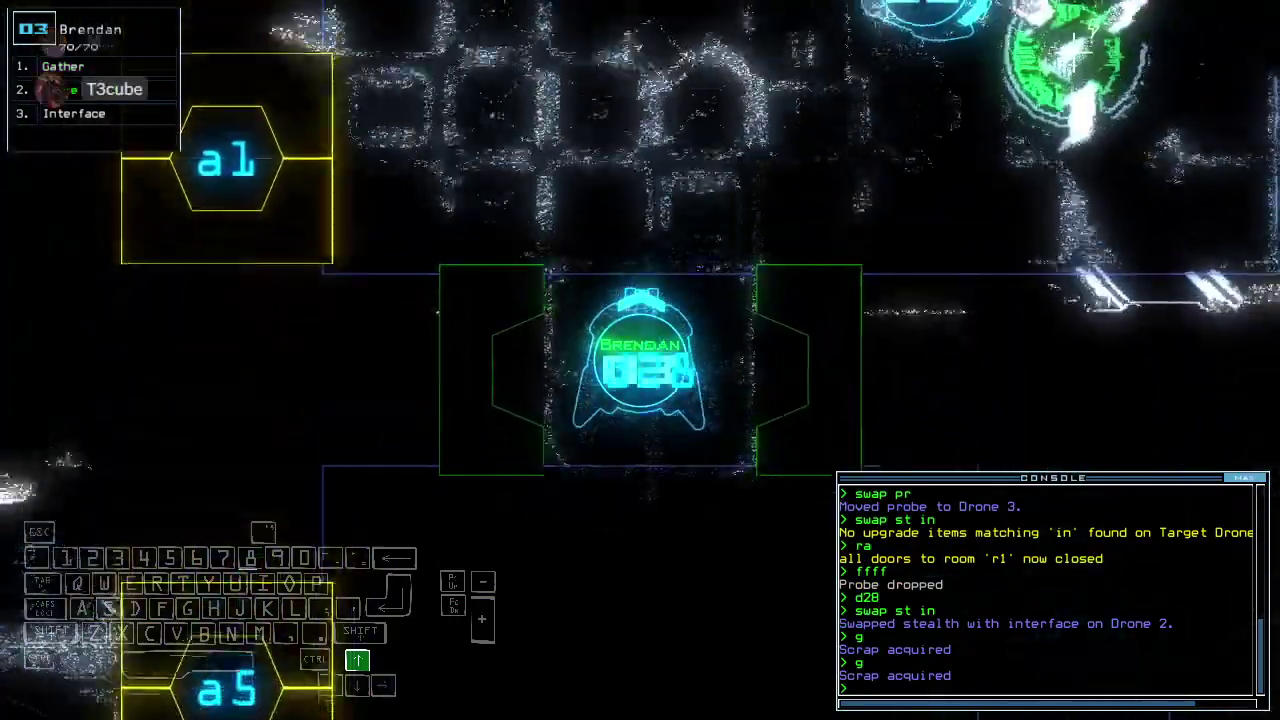
text(cccc)
Pick up the dropped probe, then pass through door d17 and close it
key(Return)
text(pi)
key(Tab)
key(Return)
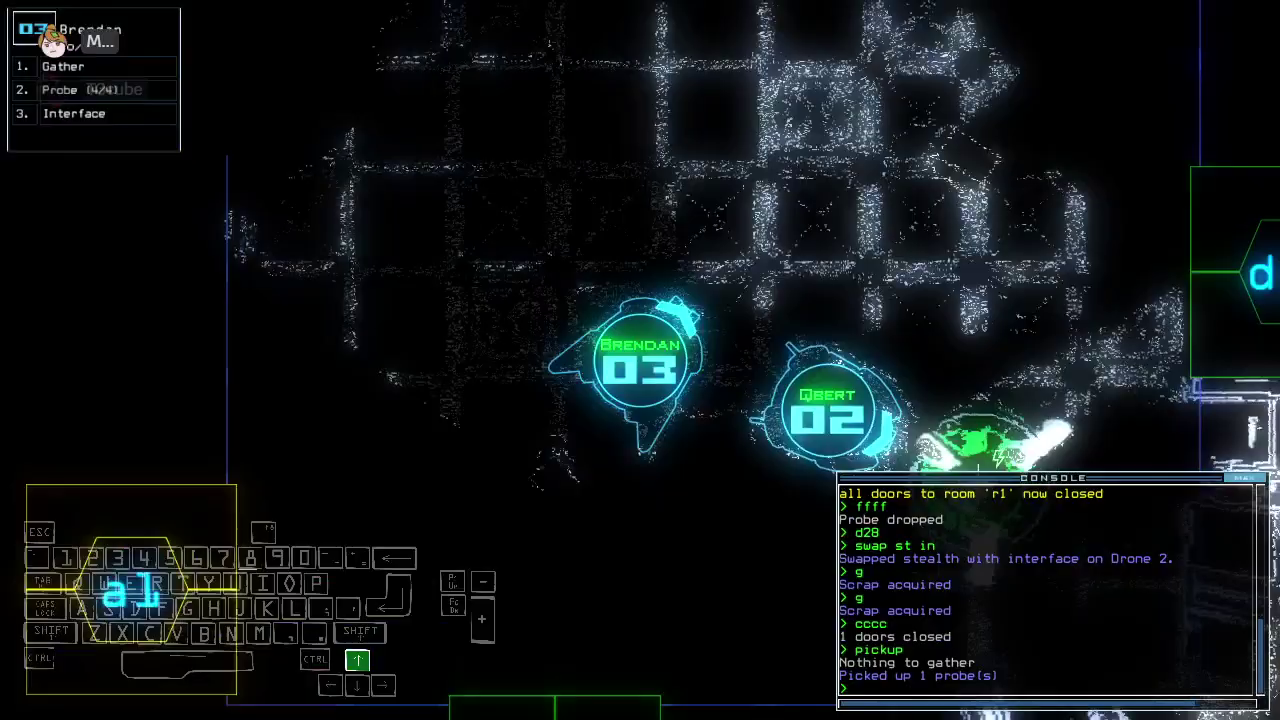
text(d17)
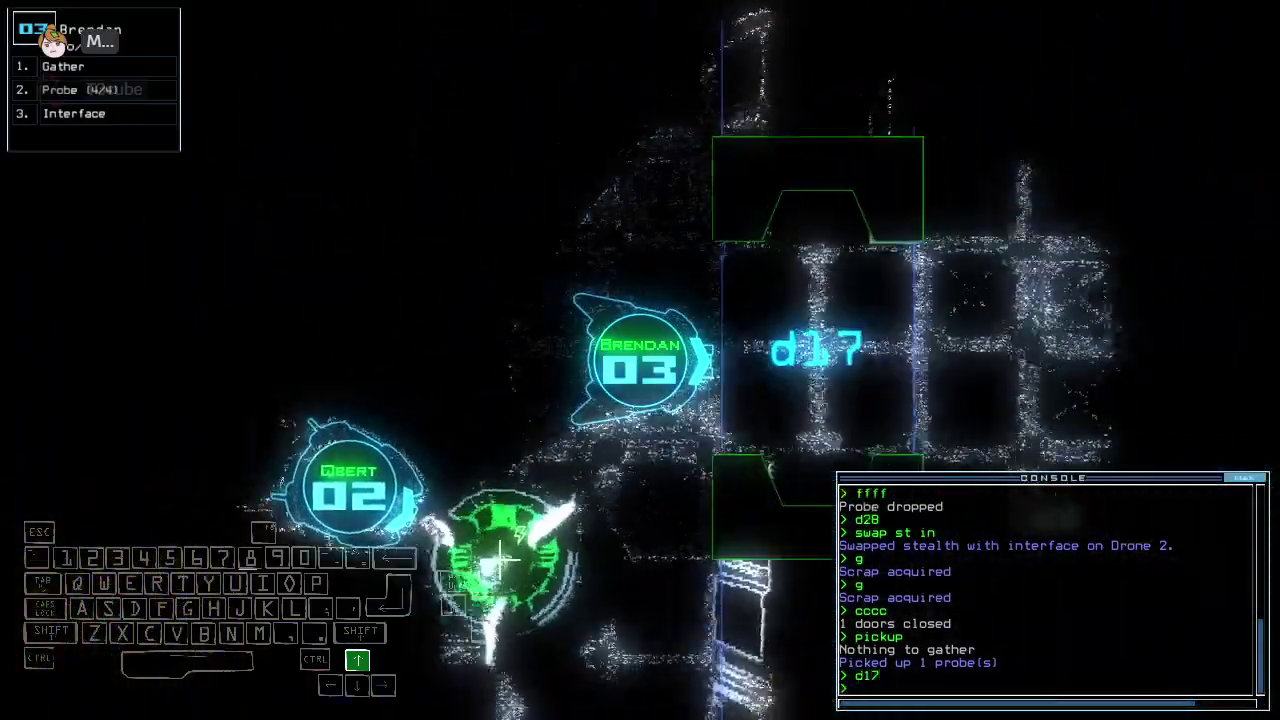
key(Return)
text(cccc)
key(Return)
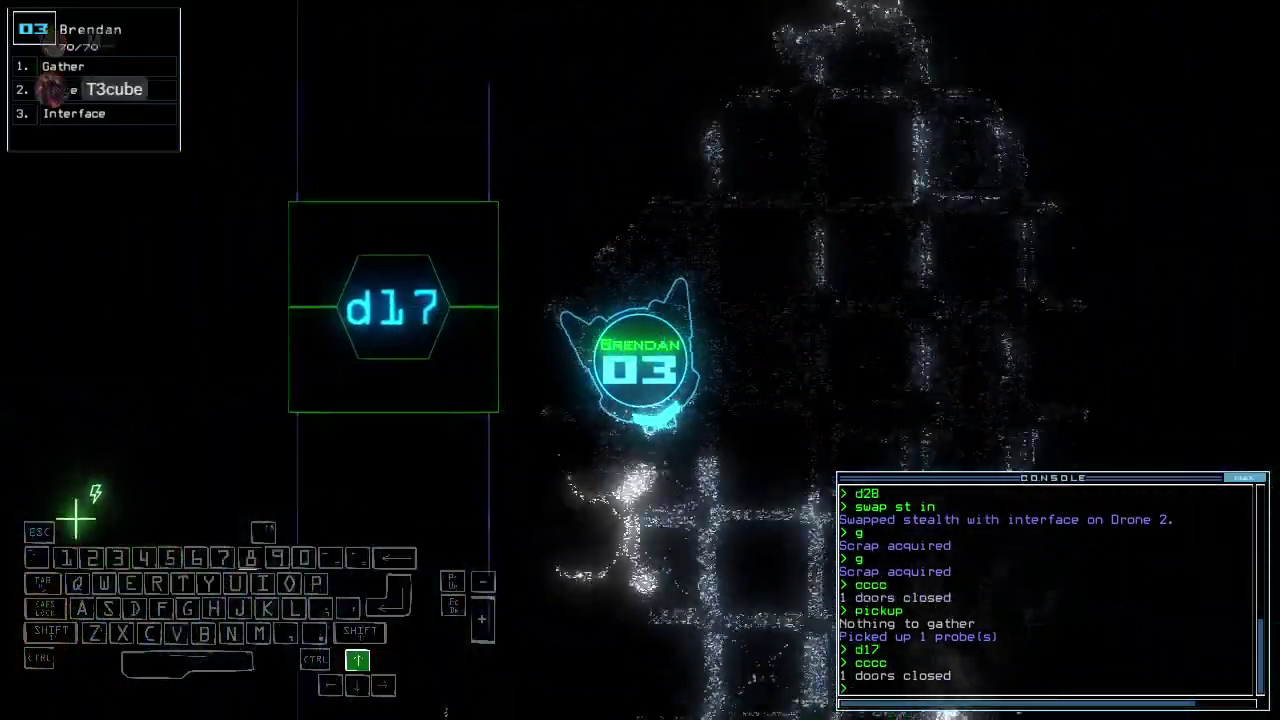
key(Down)
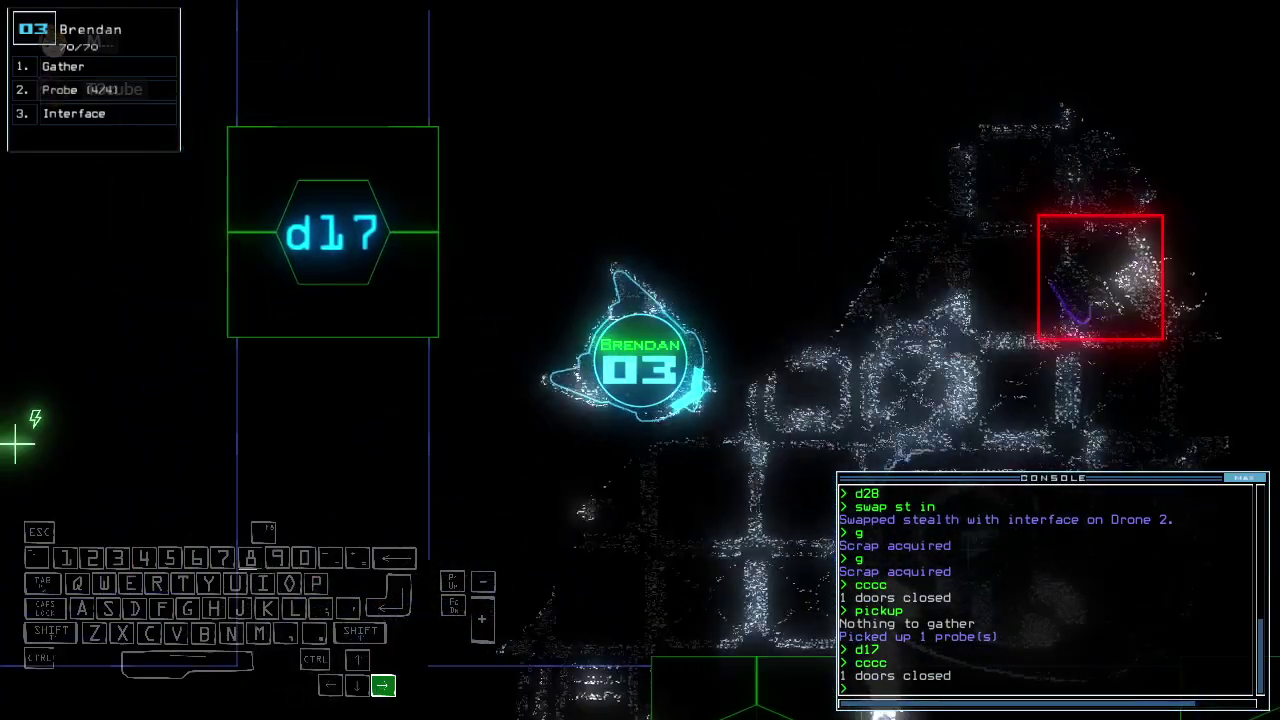
Take drone 03 through door d27, close it behind, and drop another probe
key(space)
key(space)
key(Up)
key(Left)
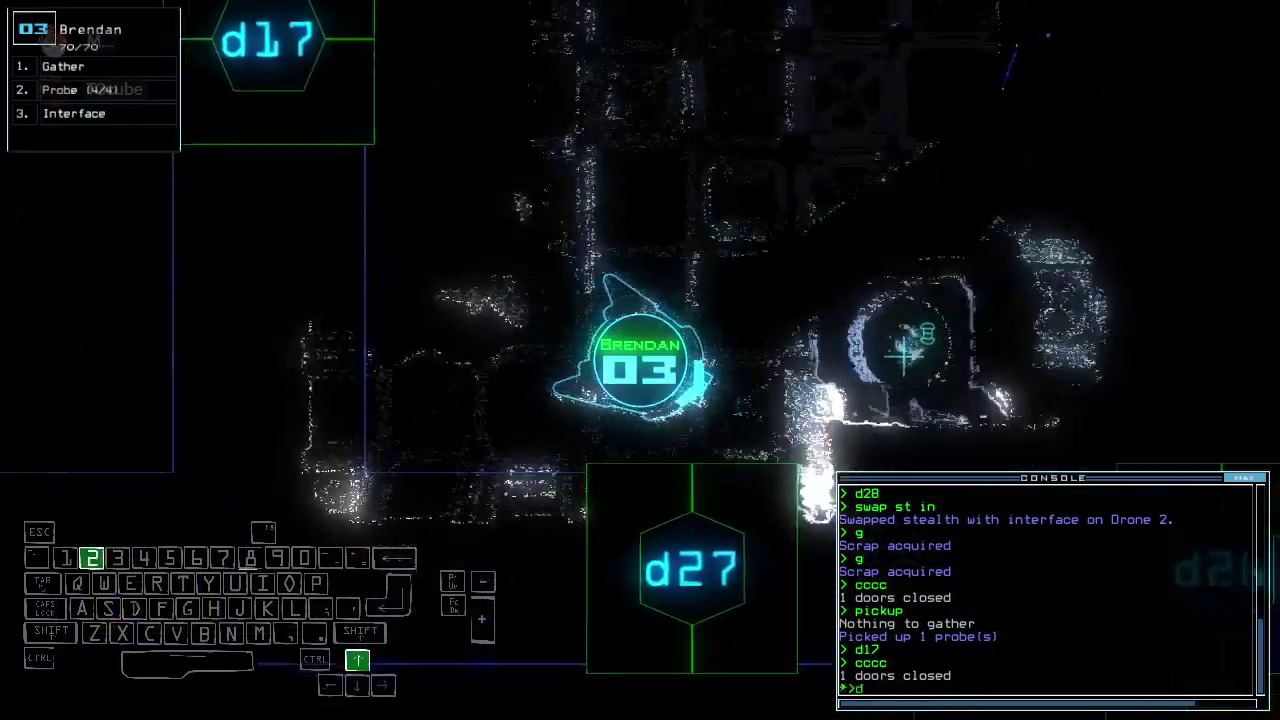
text(d2)
key(Return)
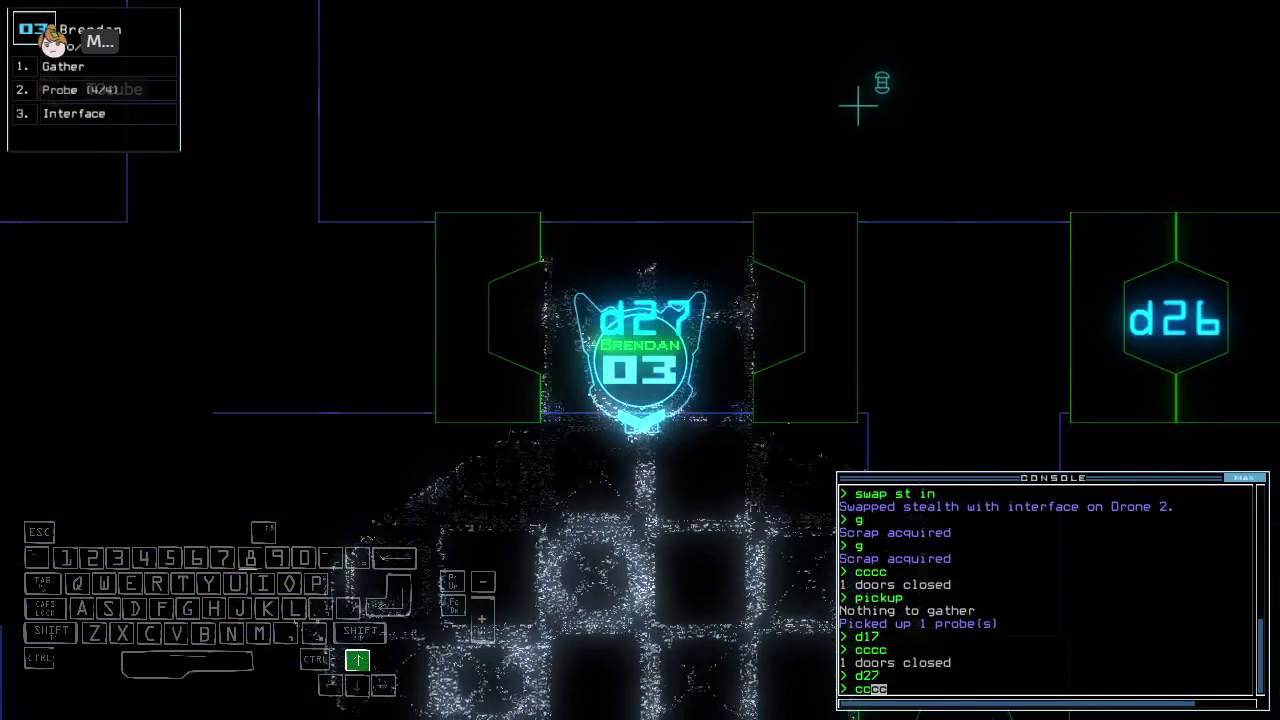
key(space)
text(f)
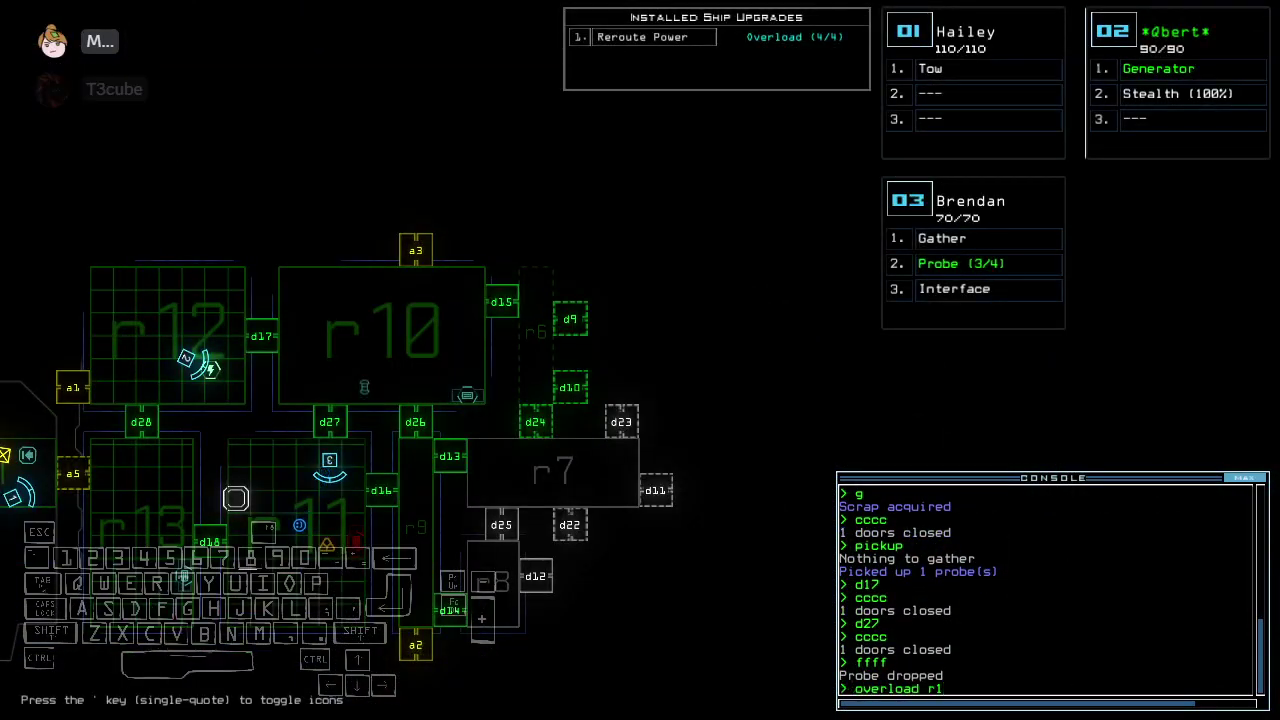
Overload room r10, pick up a probe, and gather the nearby scrap
key(space)
text(0)
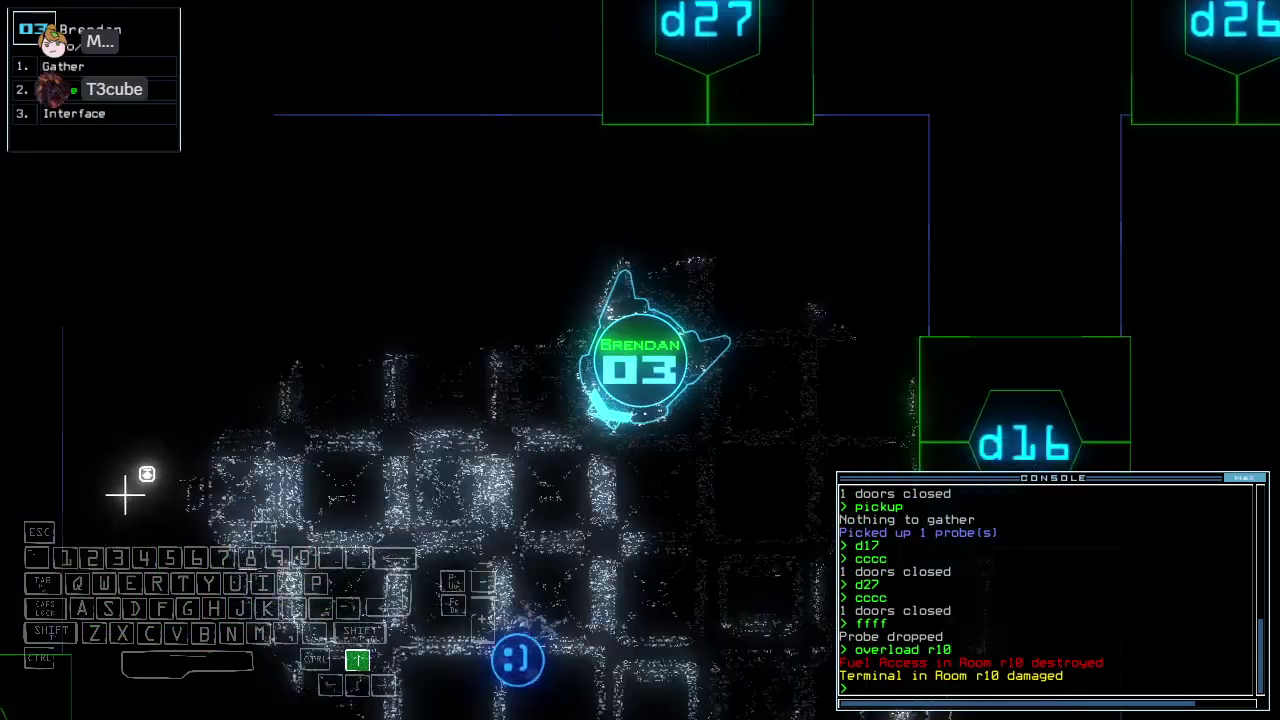
text(pickup)
key(Return)
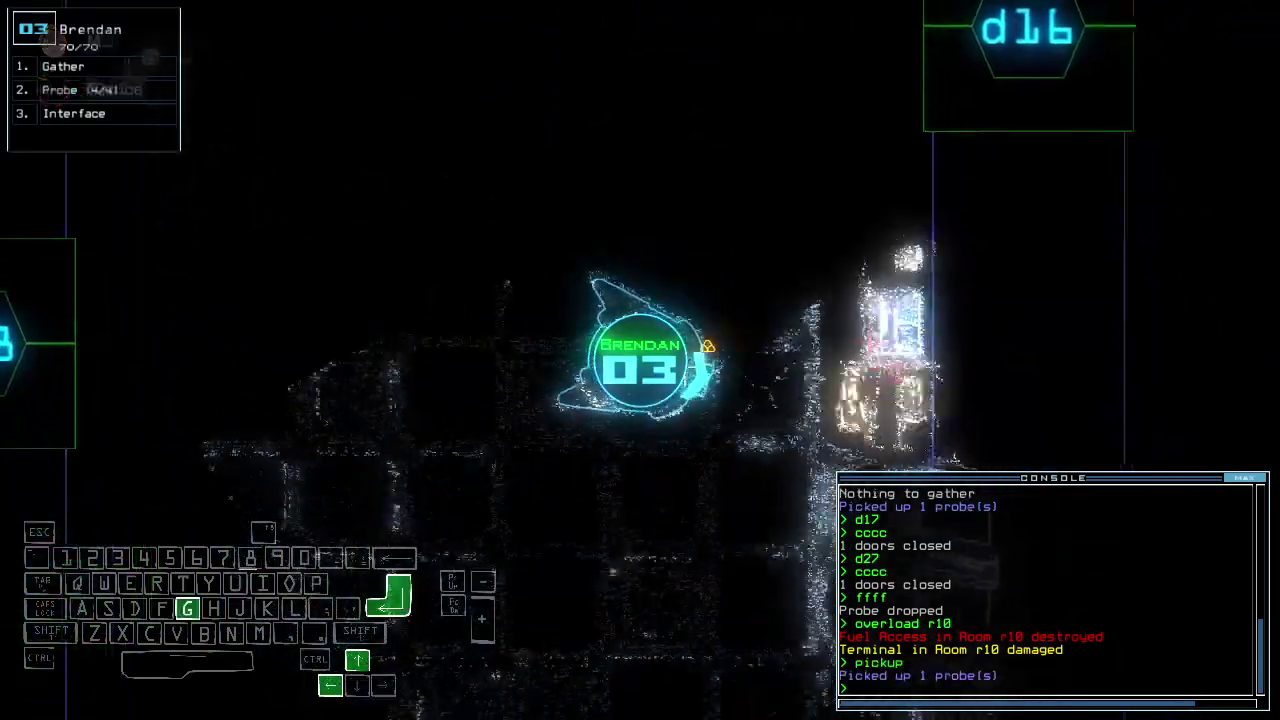
key(Up)
key(Up)
key(Right)
key(Right)
text(g)
key(Return)
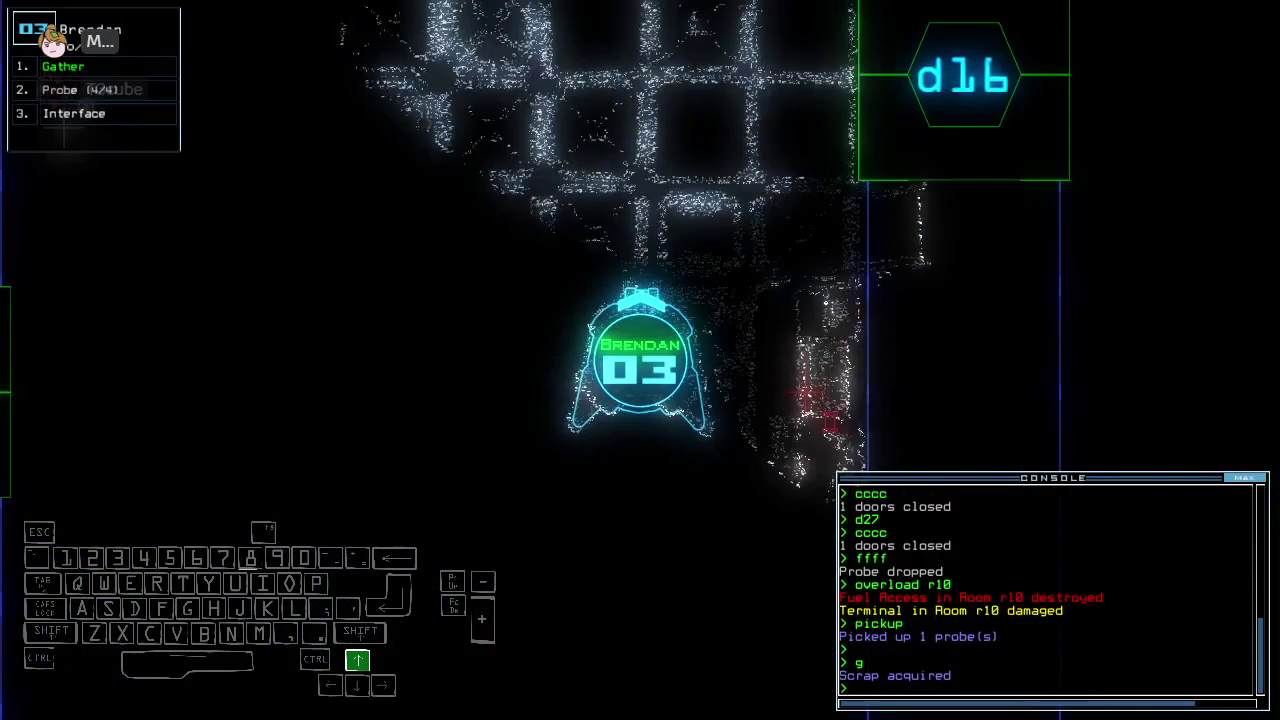
text(cccc)
Pass drone 03 through door d16, drop a probe there, and close it
key(Return)
key(Up)
text(d16)
key(Return)
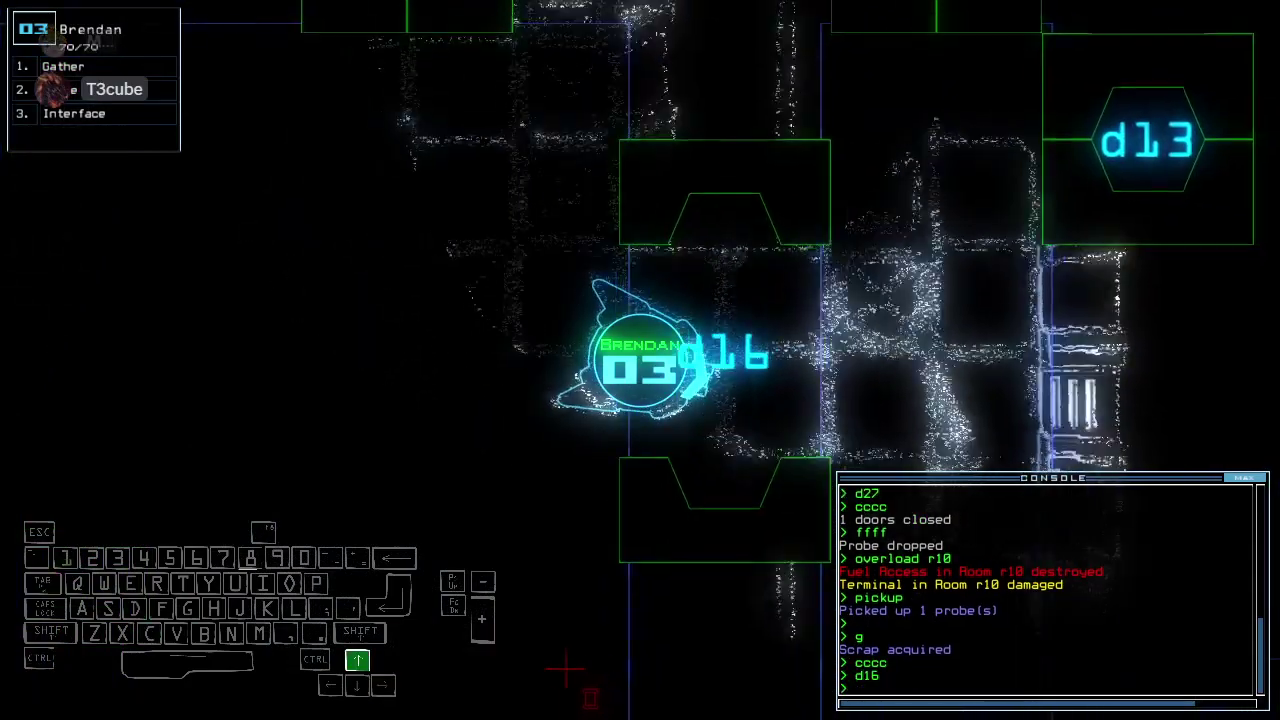
text(ffff)
key(Return)
key(Up)
text(cccc)
key(Return)
Take drone 03 through door d13, close it, and bring up the upgrade swap screen
key(Up)
text(d)
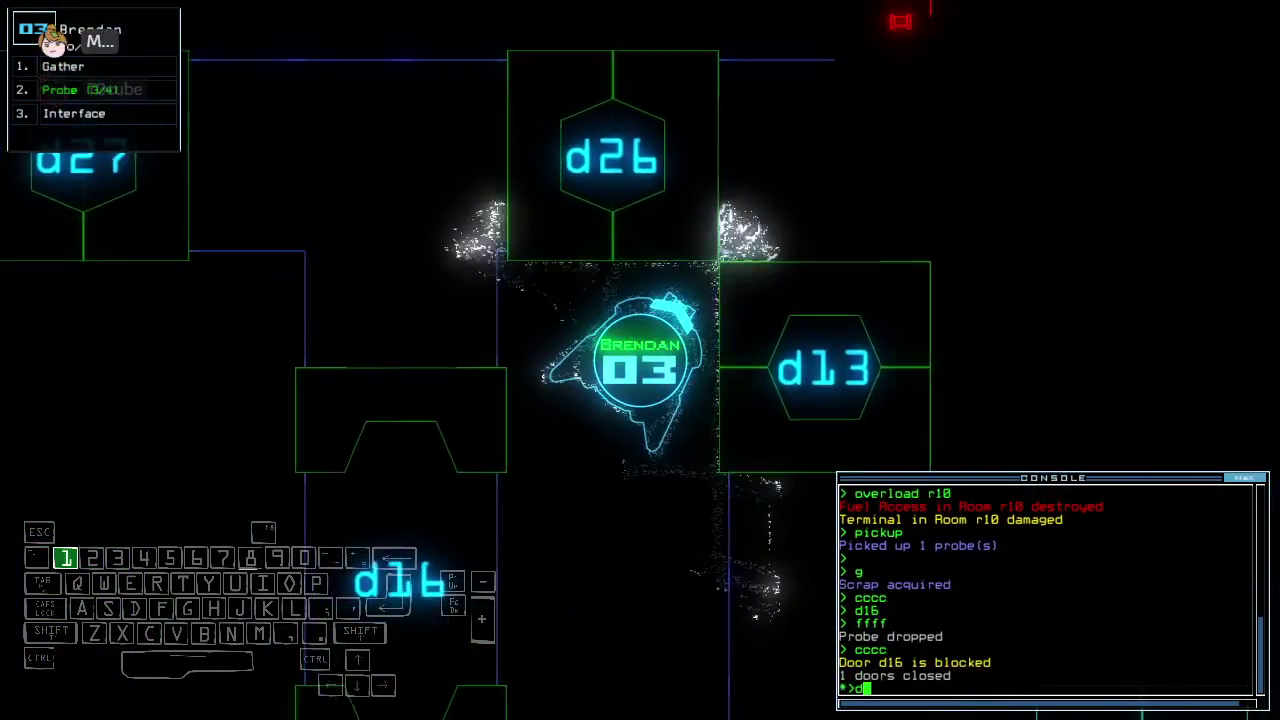
key(Return)
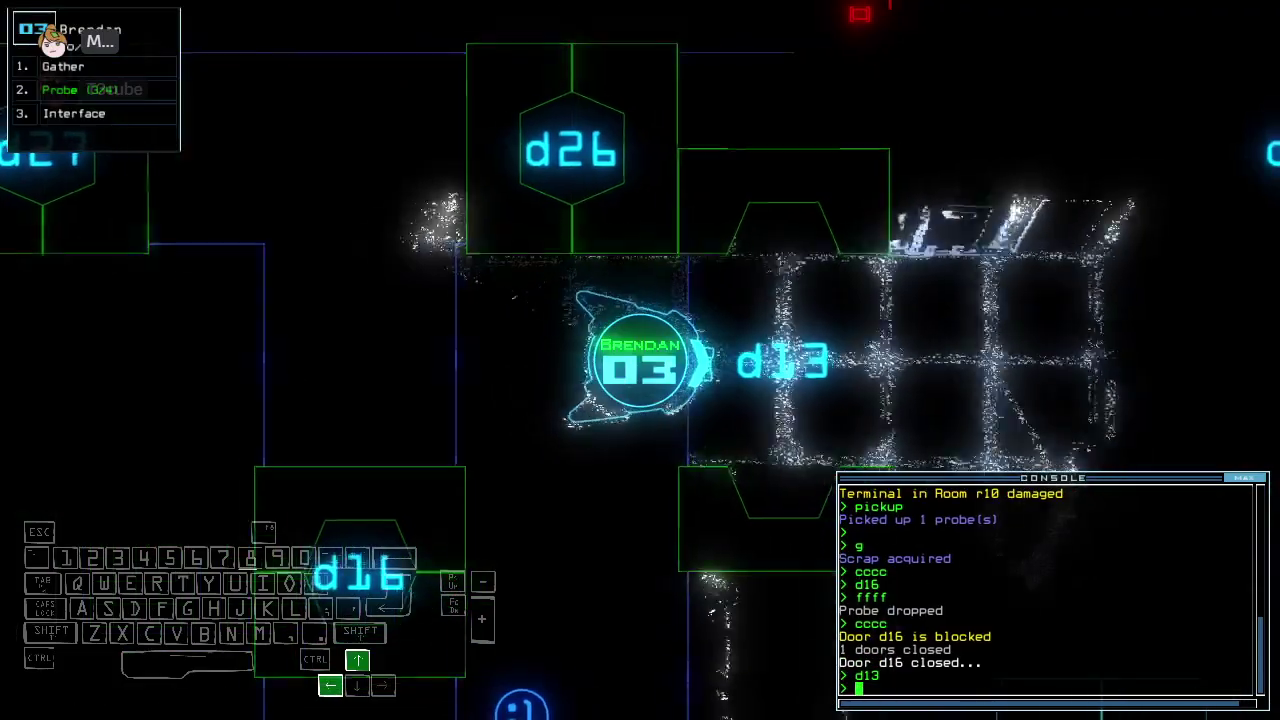
text(cccc)
key(Return)
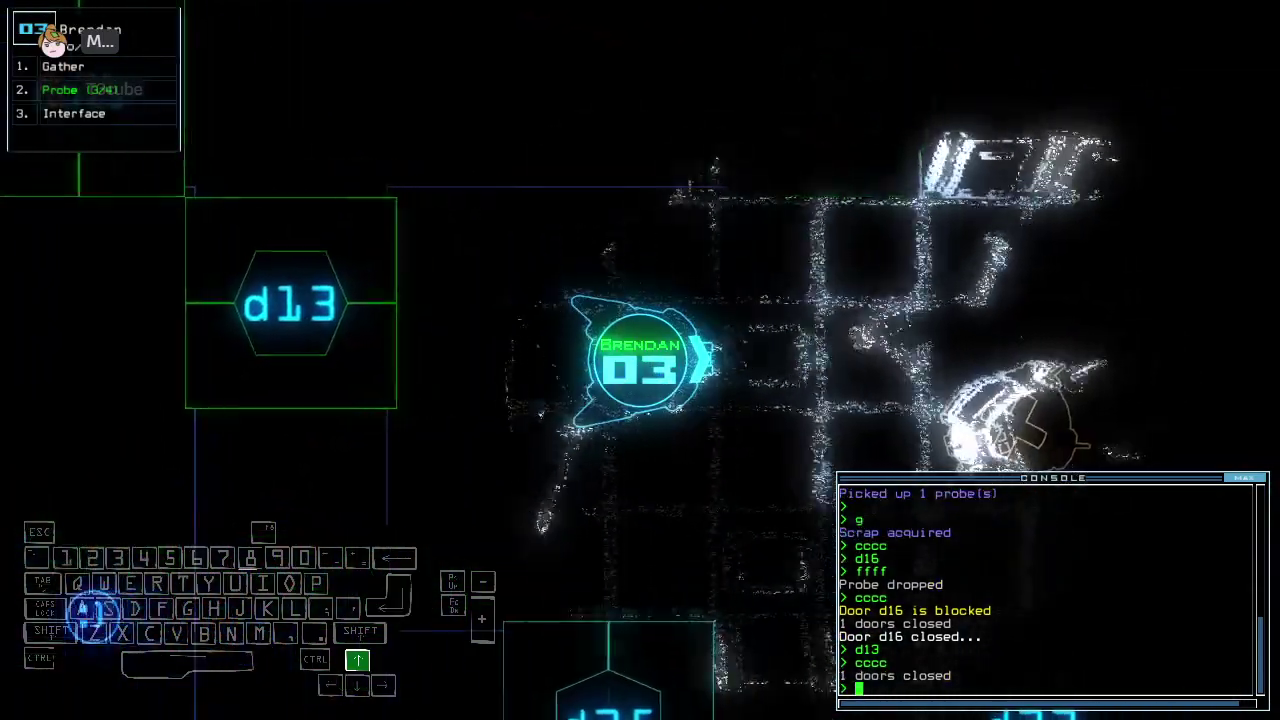
text(ffff)
key(Return)
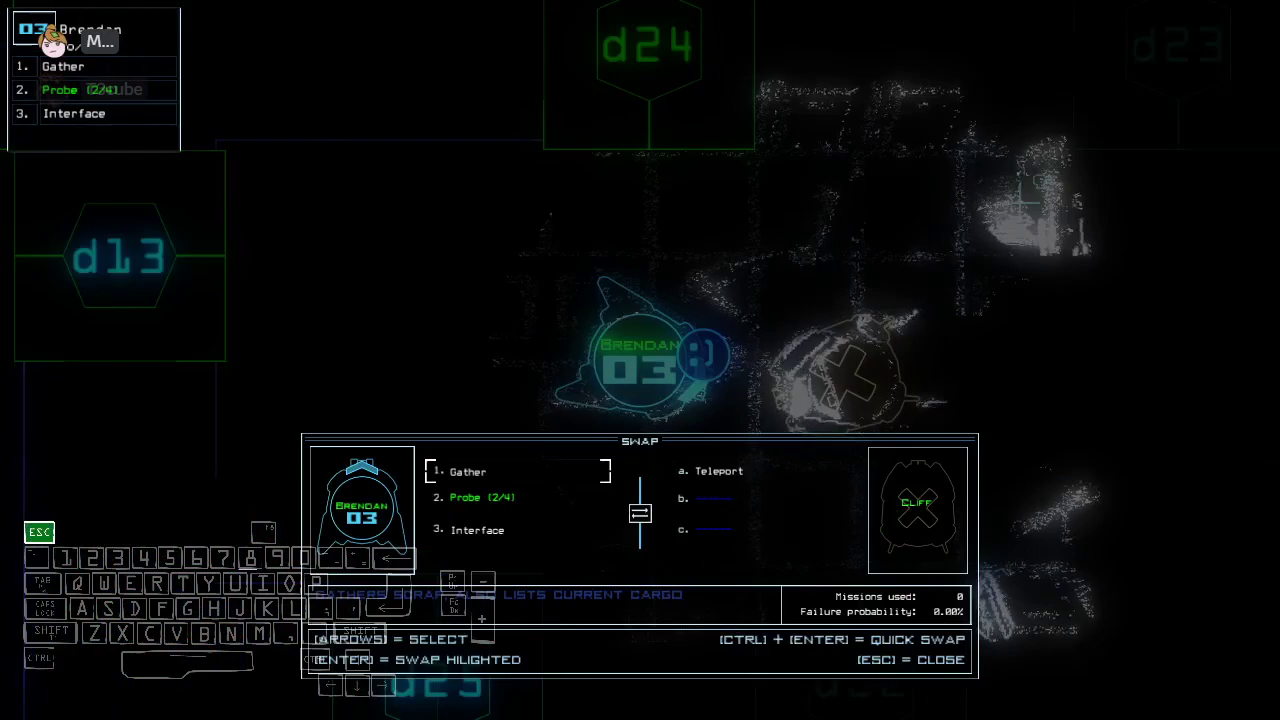
Leave the swap screen, collect the dropped probes, and reopen door d13
key(Escape)
key(Return)
text(d13)
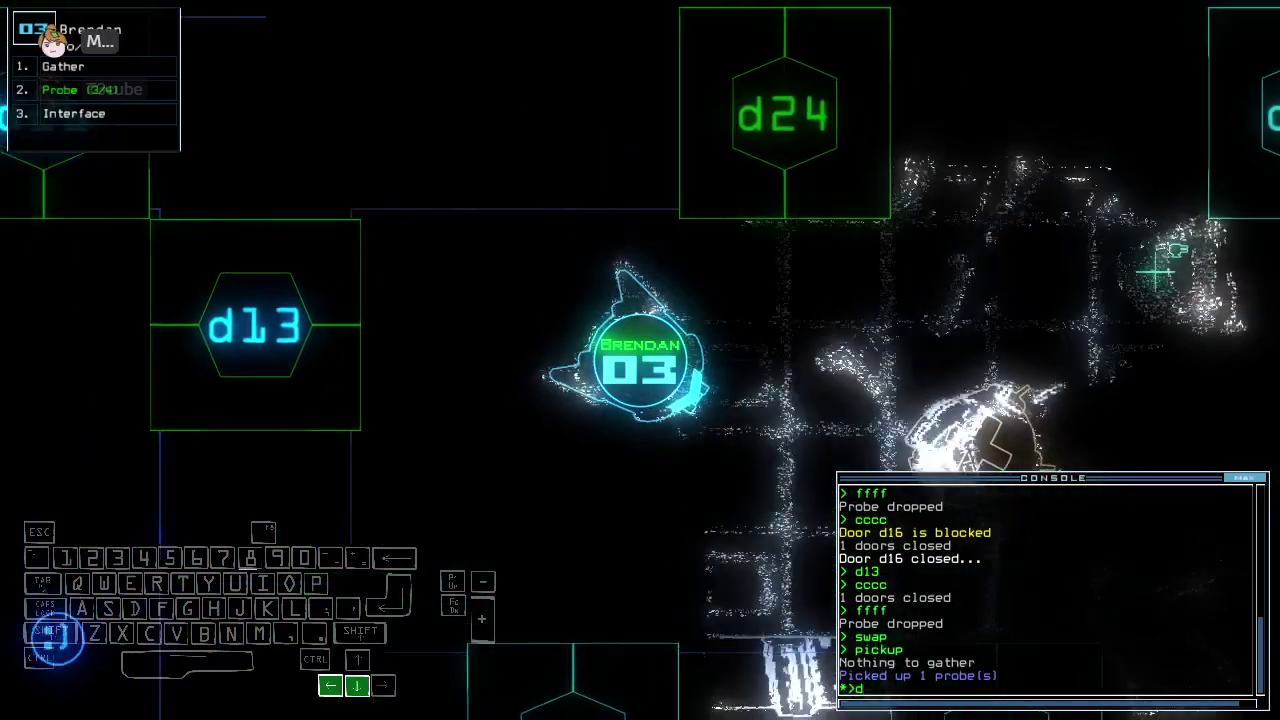
key(Return)
text(pickup)
key(Return)
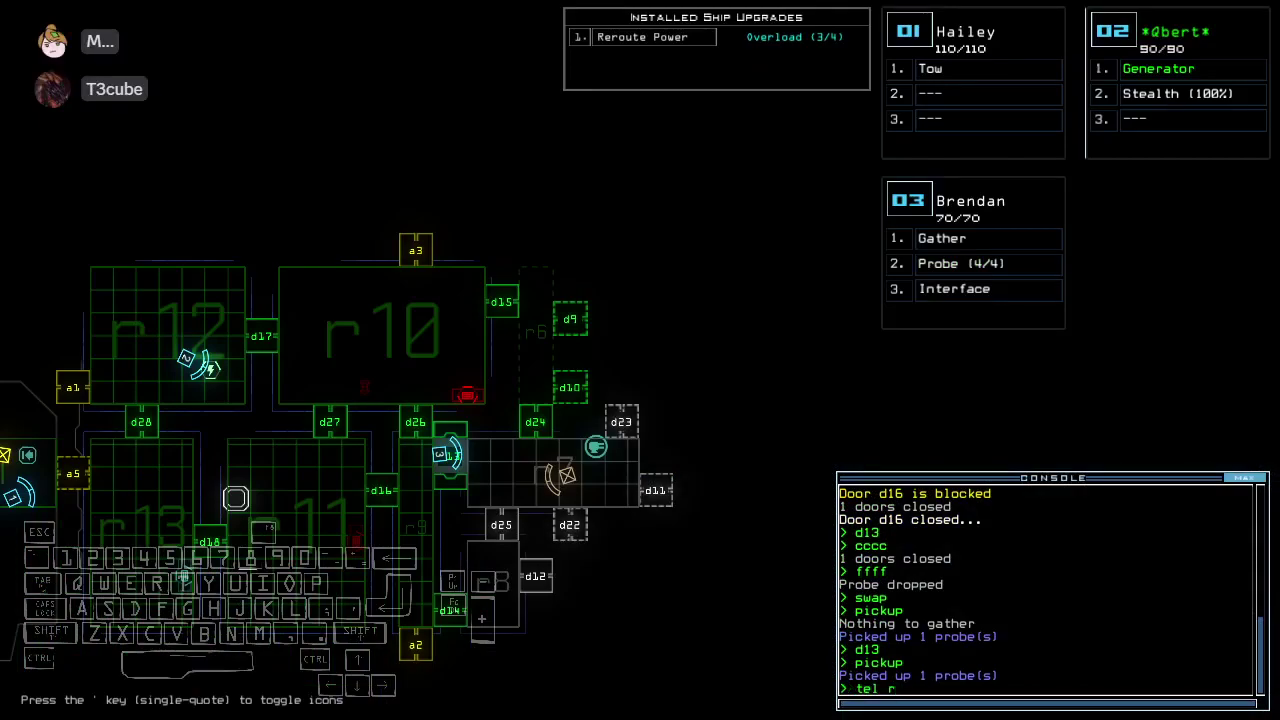
text(swap)
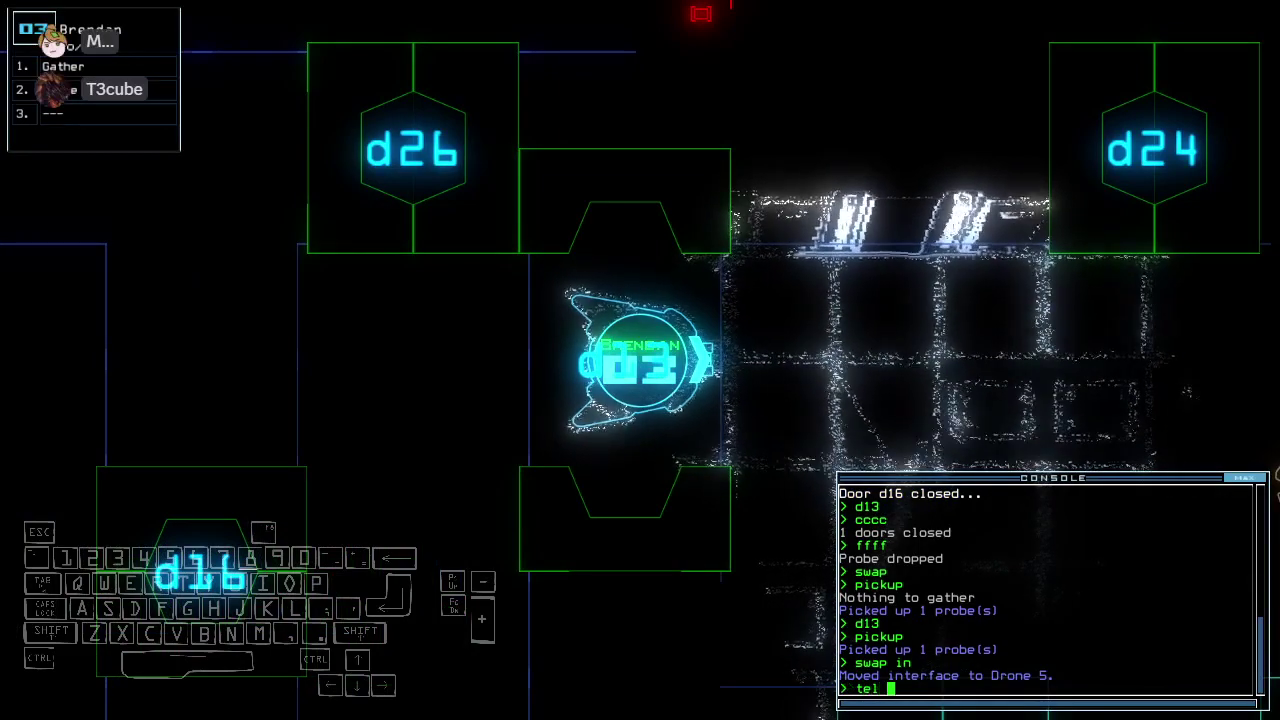
key(Tab)
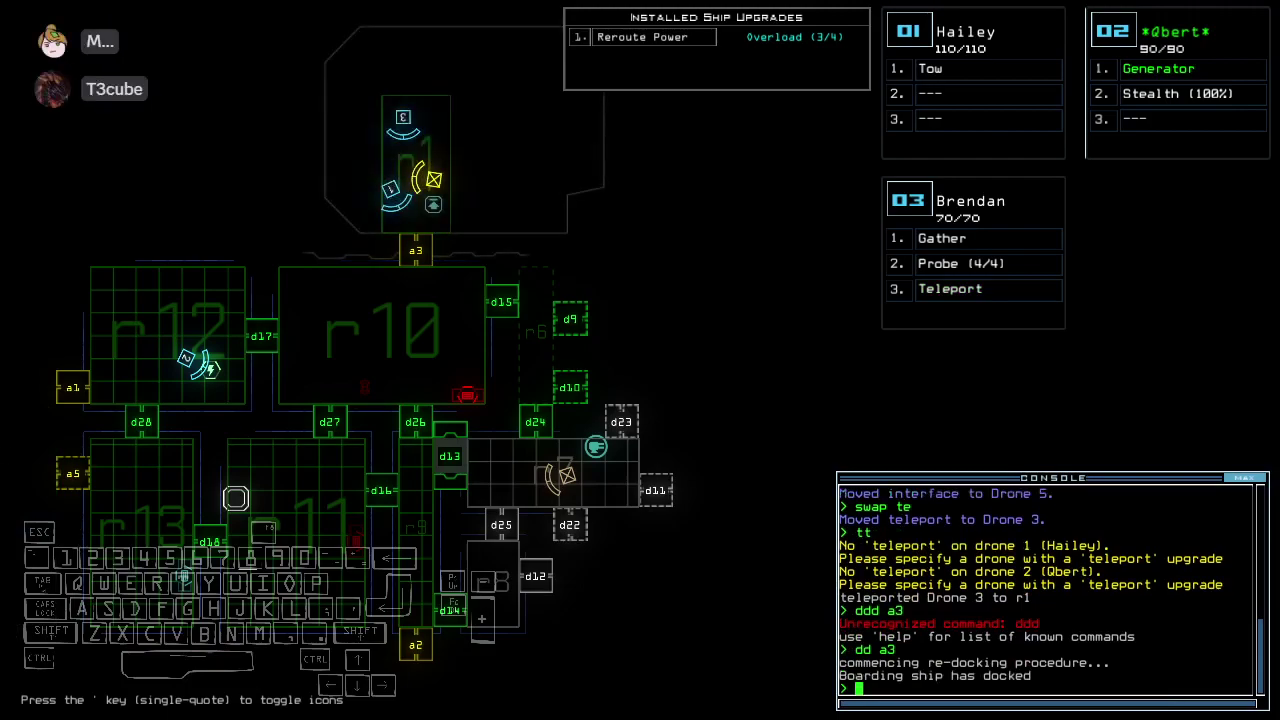
text(30)
Teleport drone 03 to room r10, drop a probe, and gather its scrap
key(Return)
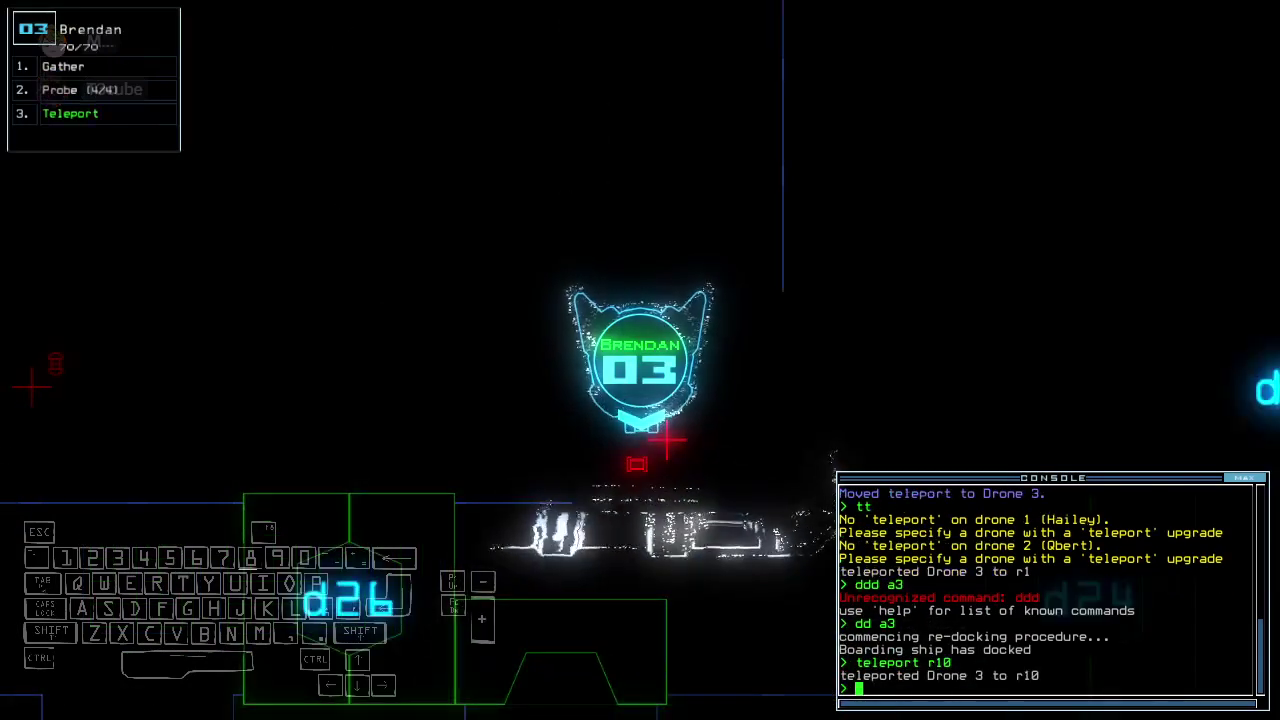
text(ffff)
key(Return)
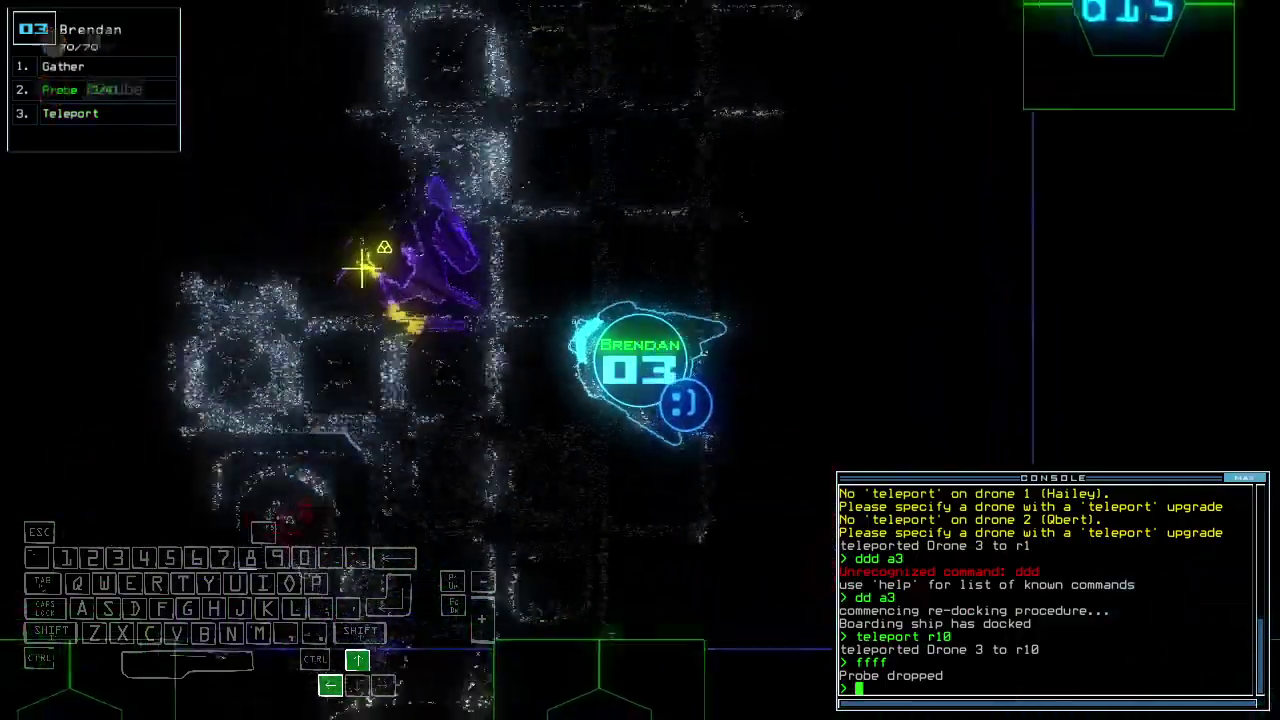
text(g)
key(Return)
key(Escape)
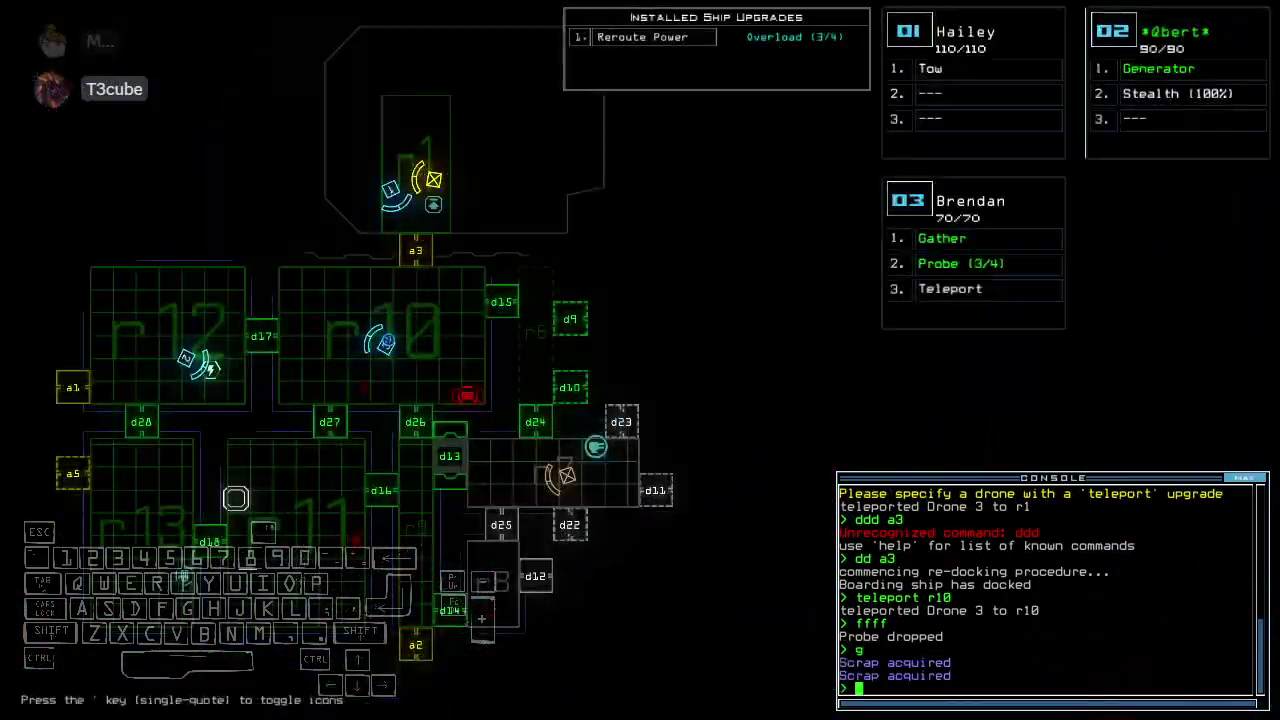
text(3pickup)
Retrieve the r10 probe, open room r1's doors, and give drone 01 Gather
key(Return)
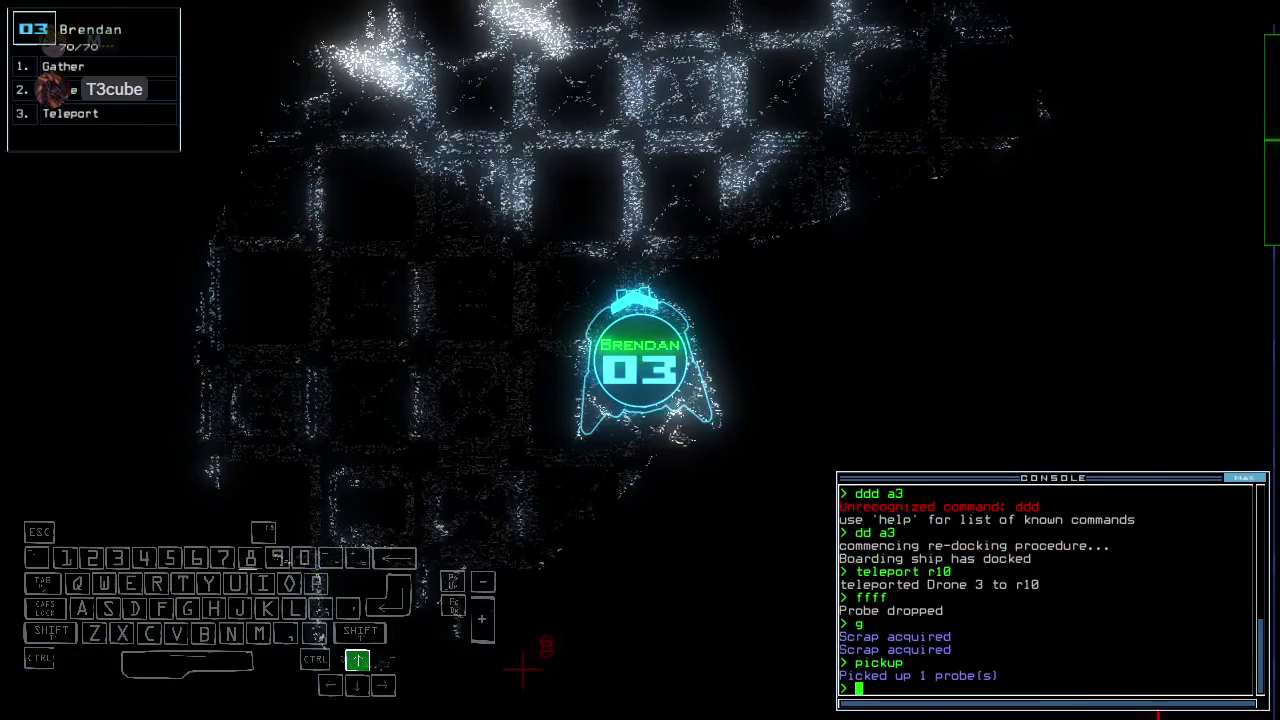
text(arr)
key(Return)
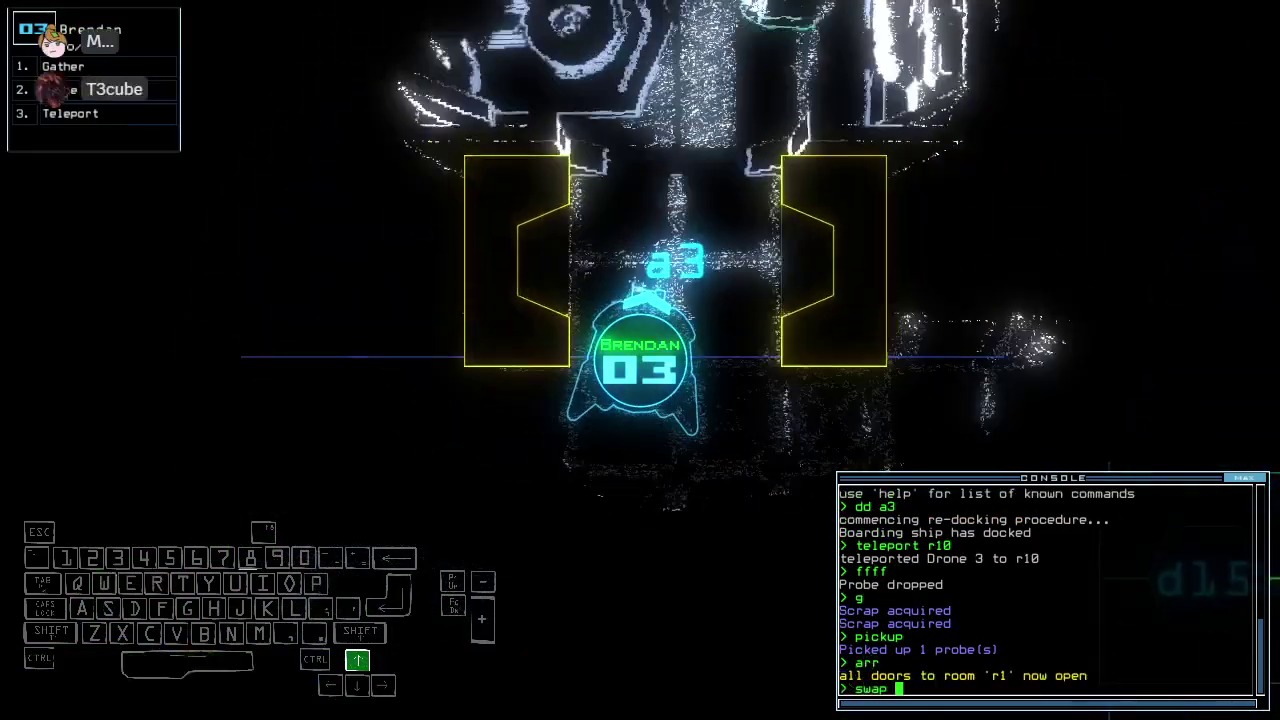
text(swap ga)
key(Return)
Swap the Gather module onto drone 03
key(Escape)
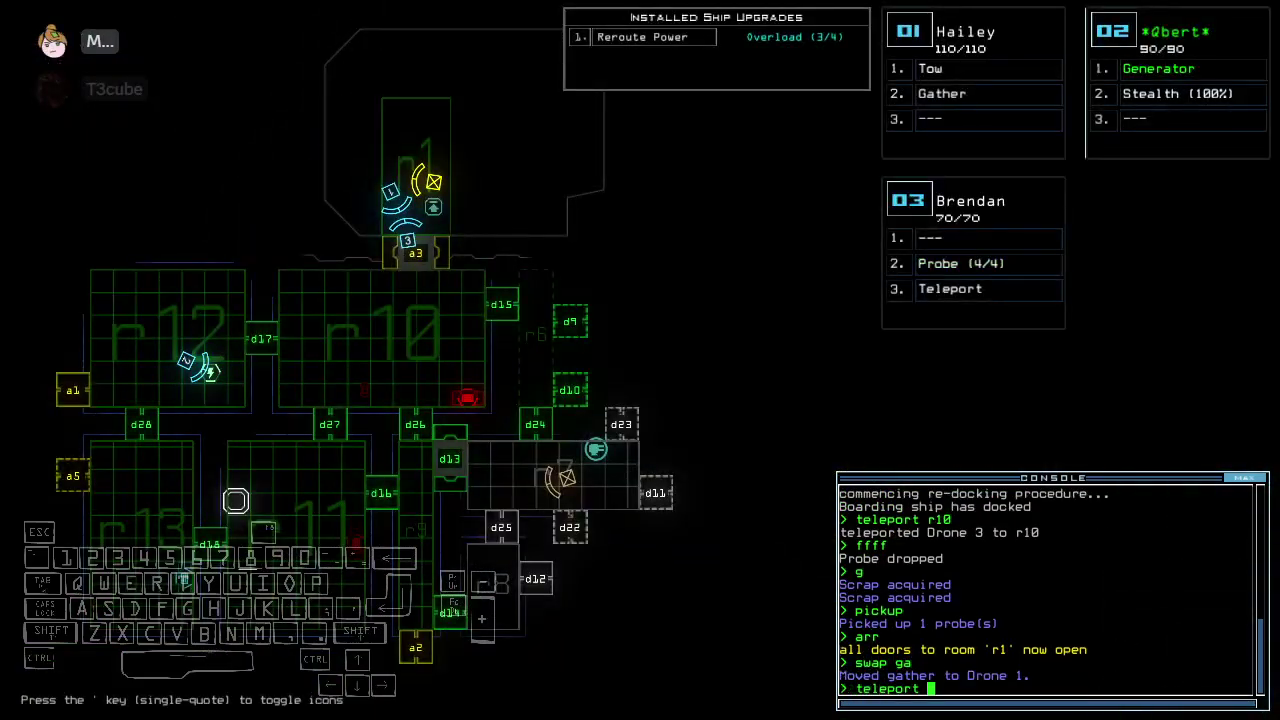
text(3swap)
key(Return)
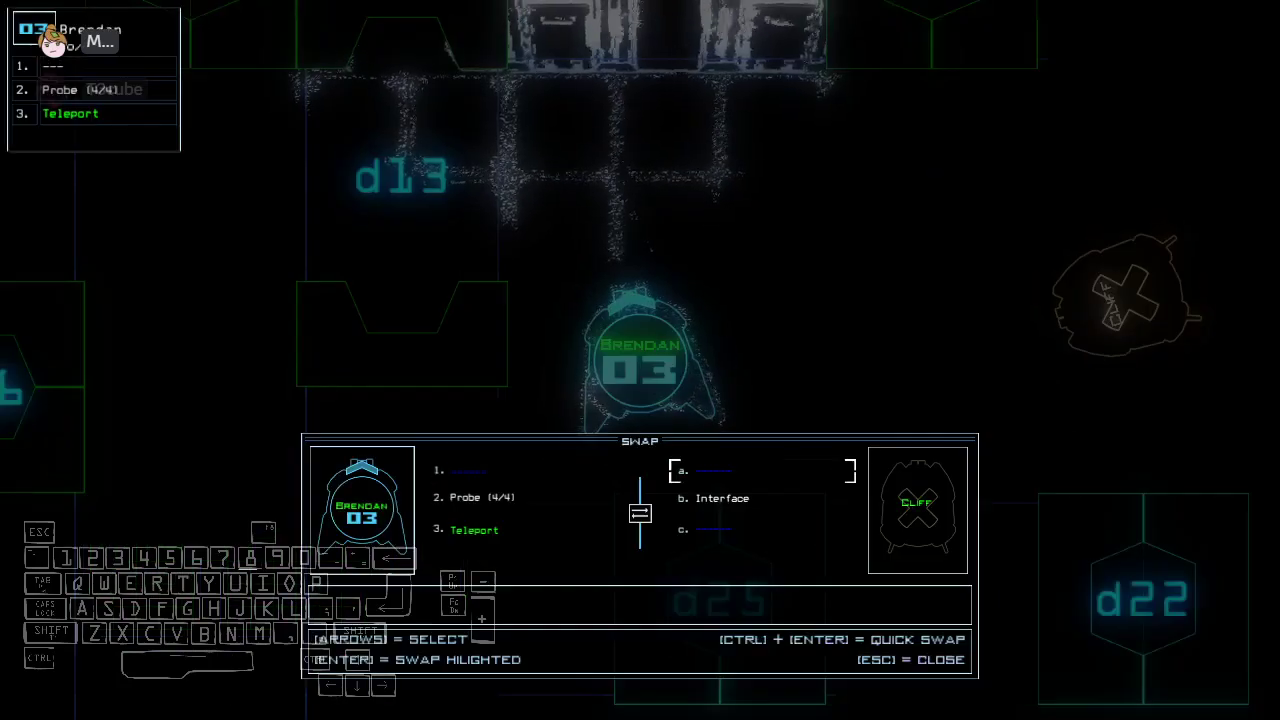
key(Return)
key(Escape)
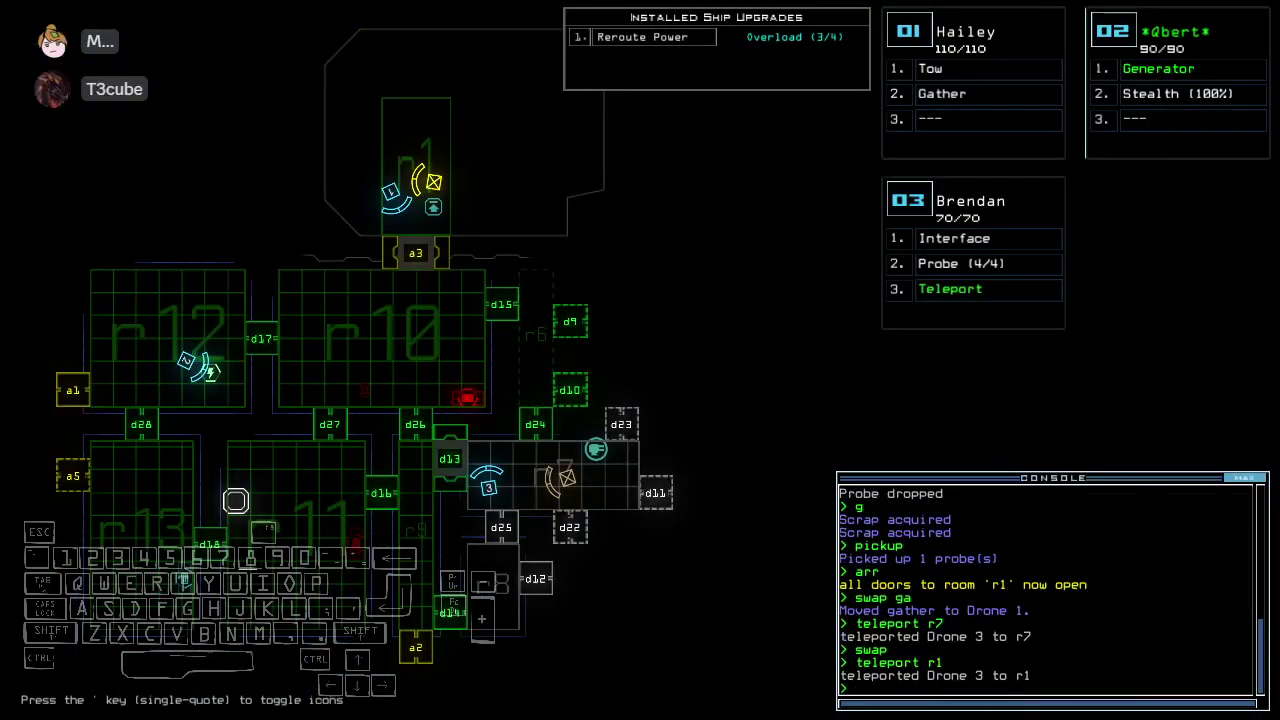
text(3swa)
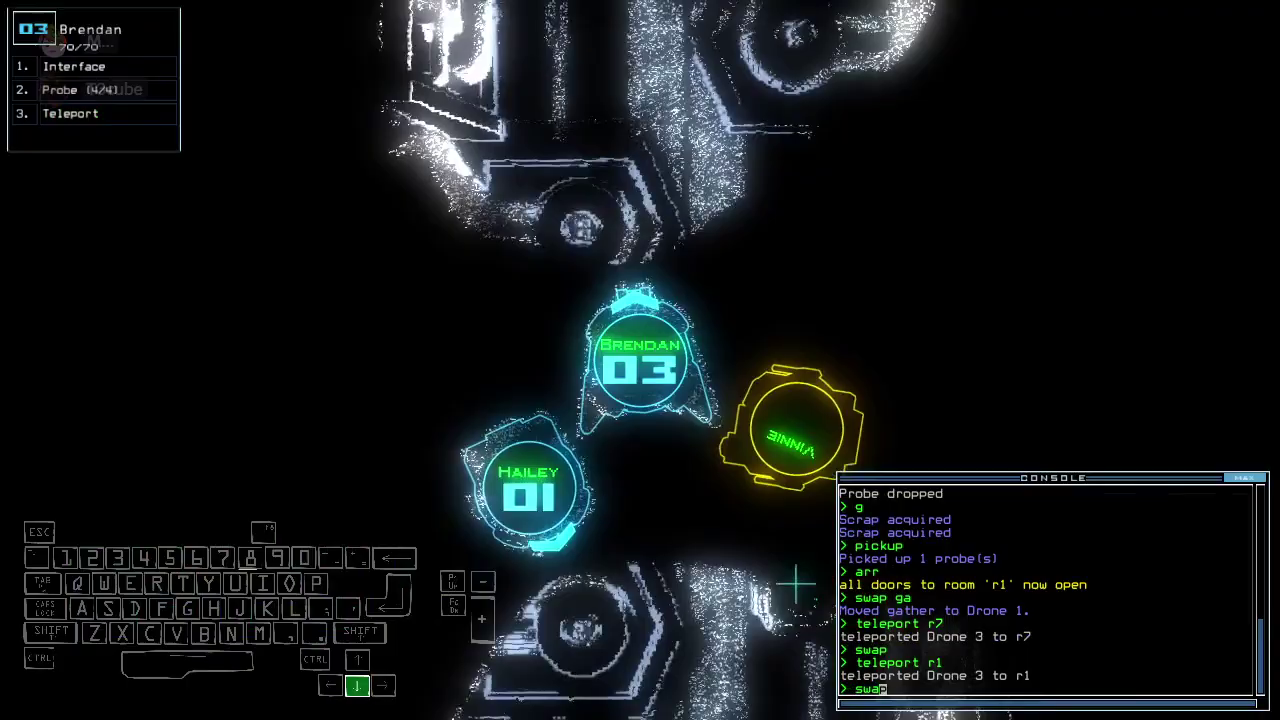
text(p)
key(Return)
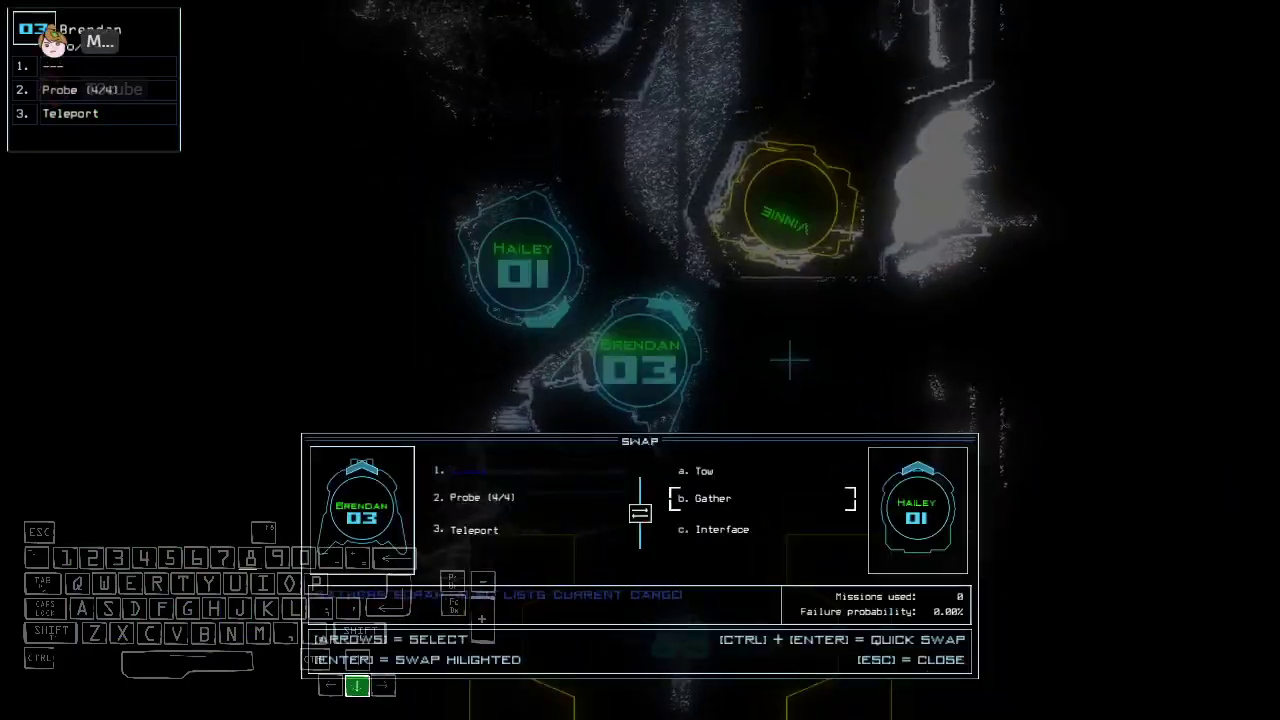
key(Return)
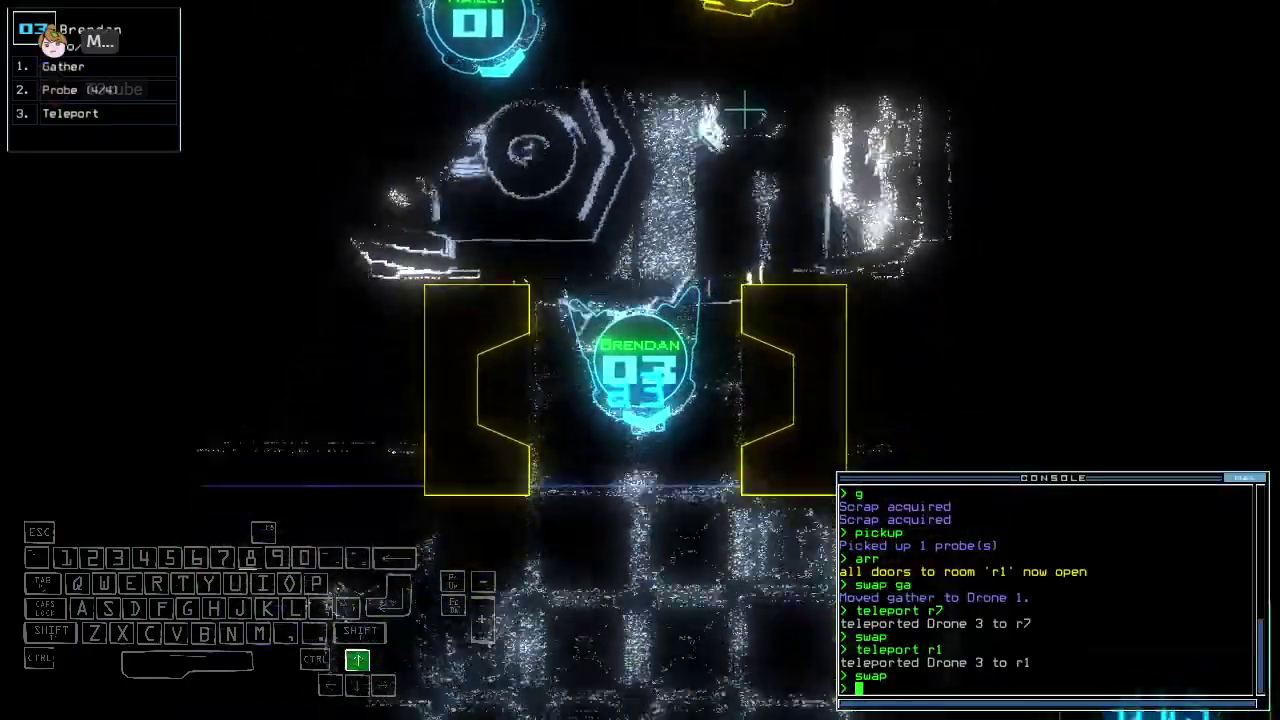
text(ra)
Seal room r1, then send drone 03 through doors d15 and d9, closing them behind
key(Return)
key(space)
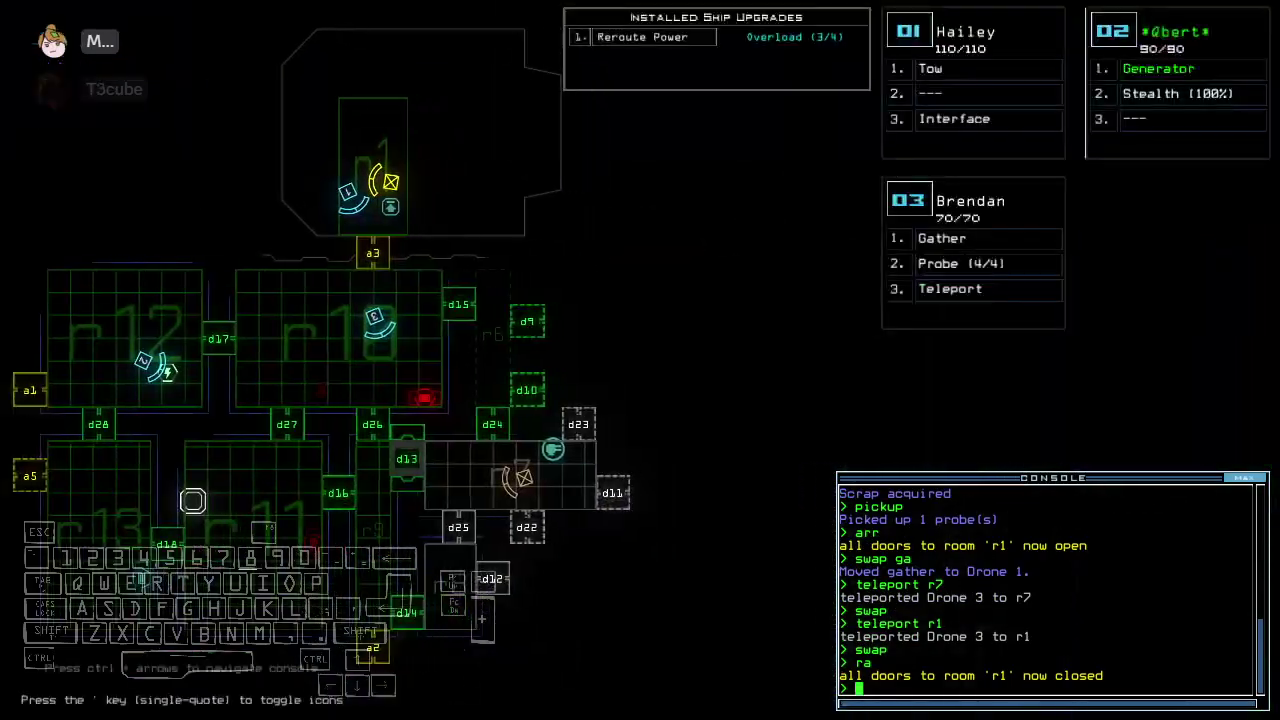
key(space)
text(cccc)
key(Return)
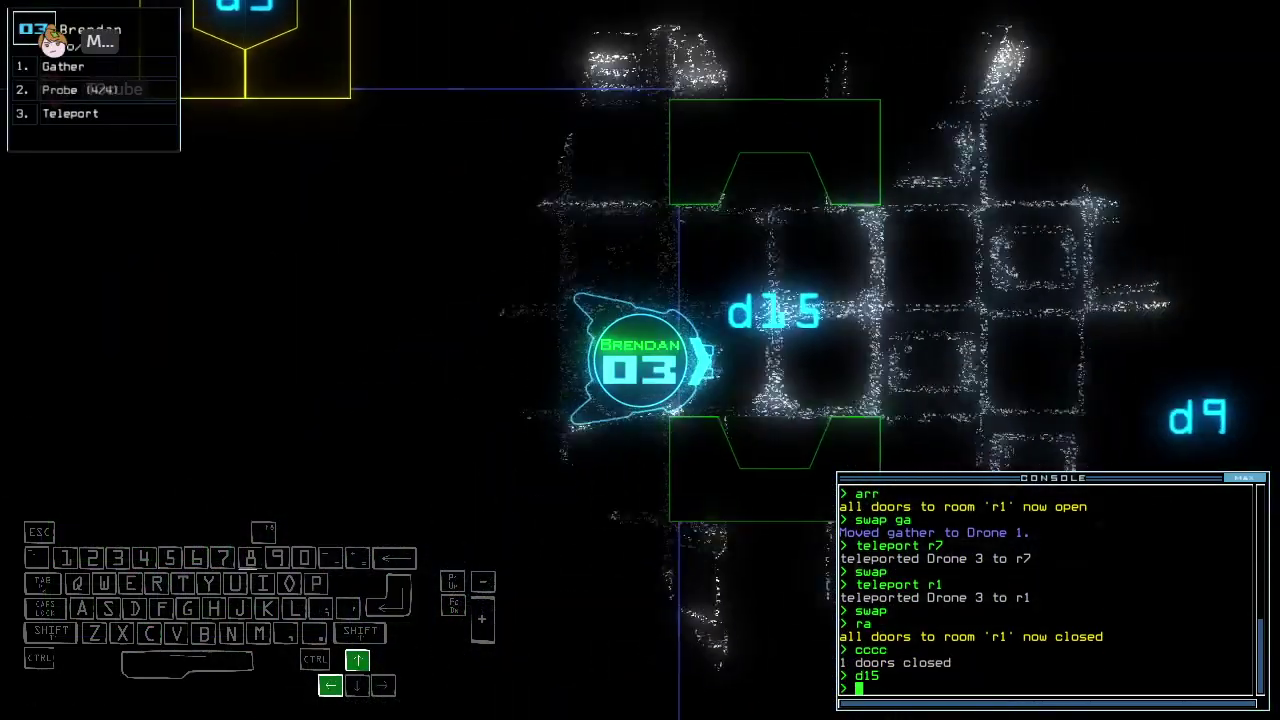
key(f)
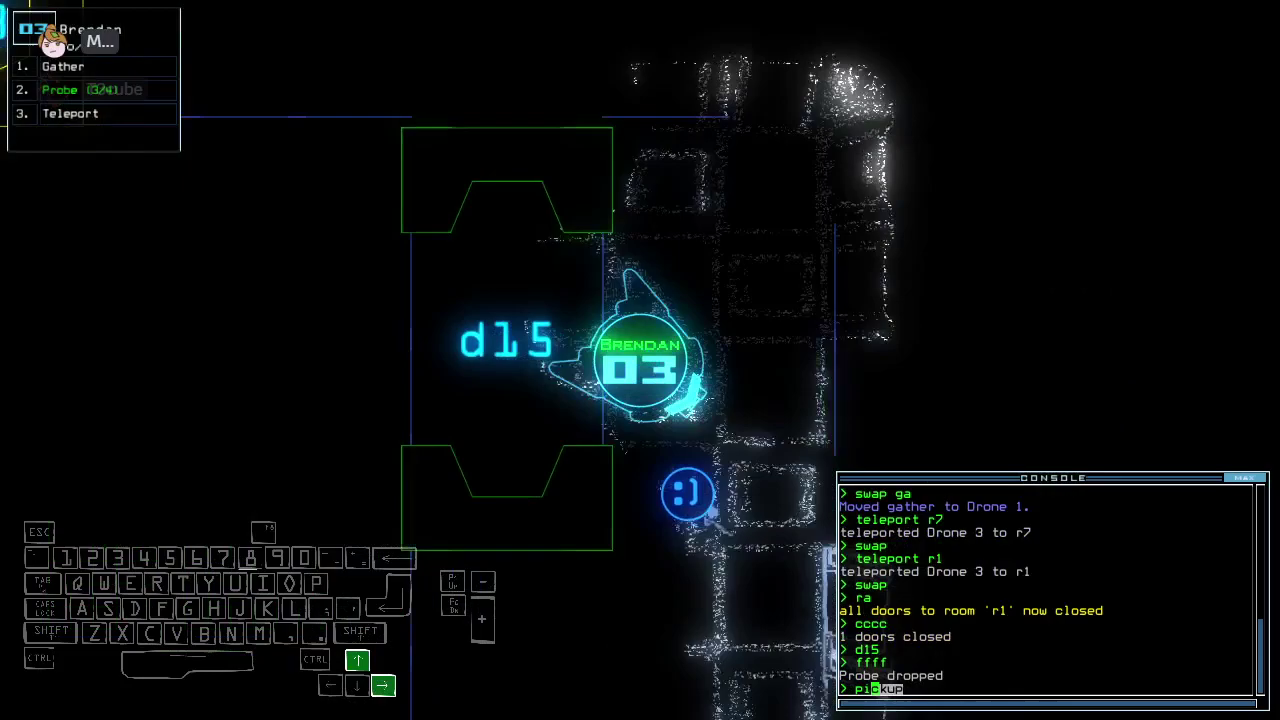
text(9 d)
key(Return)
key(space)
key(space)
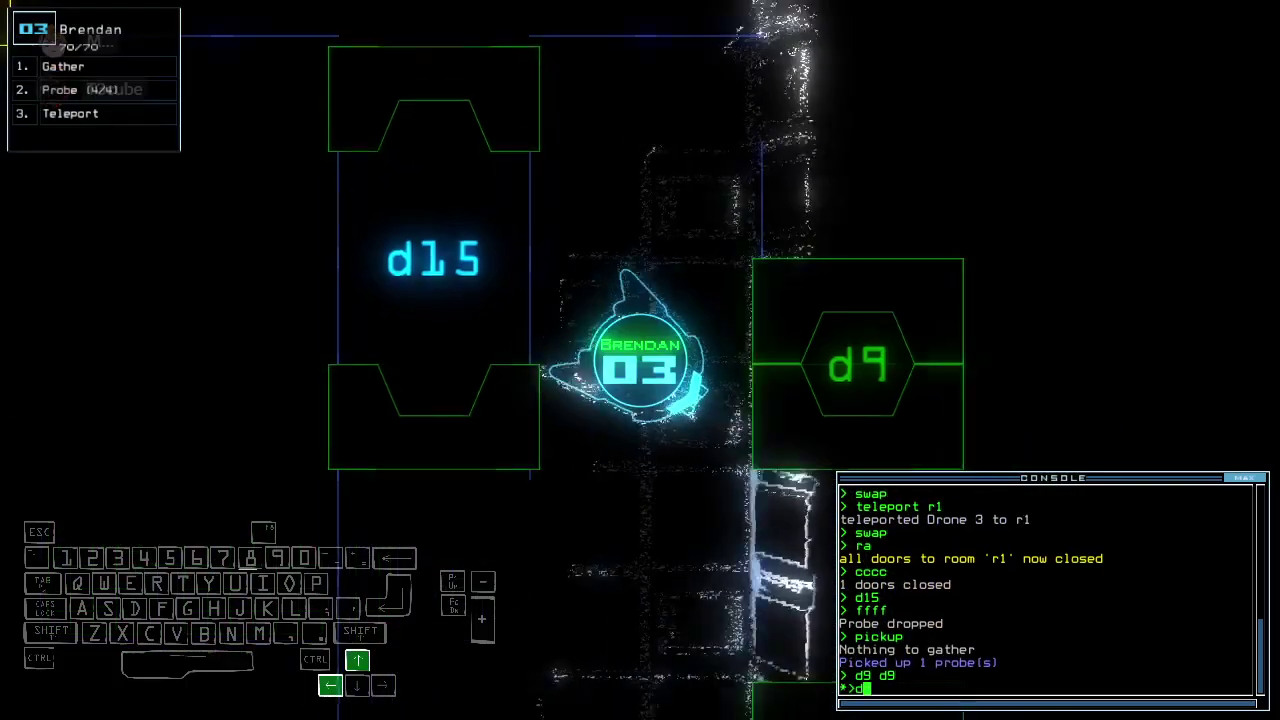
text(cccc)
key(Return)
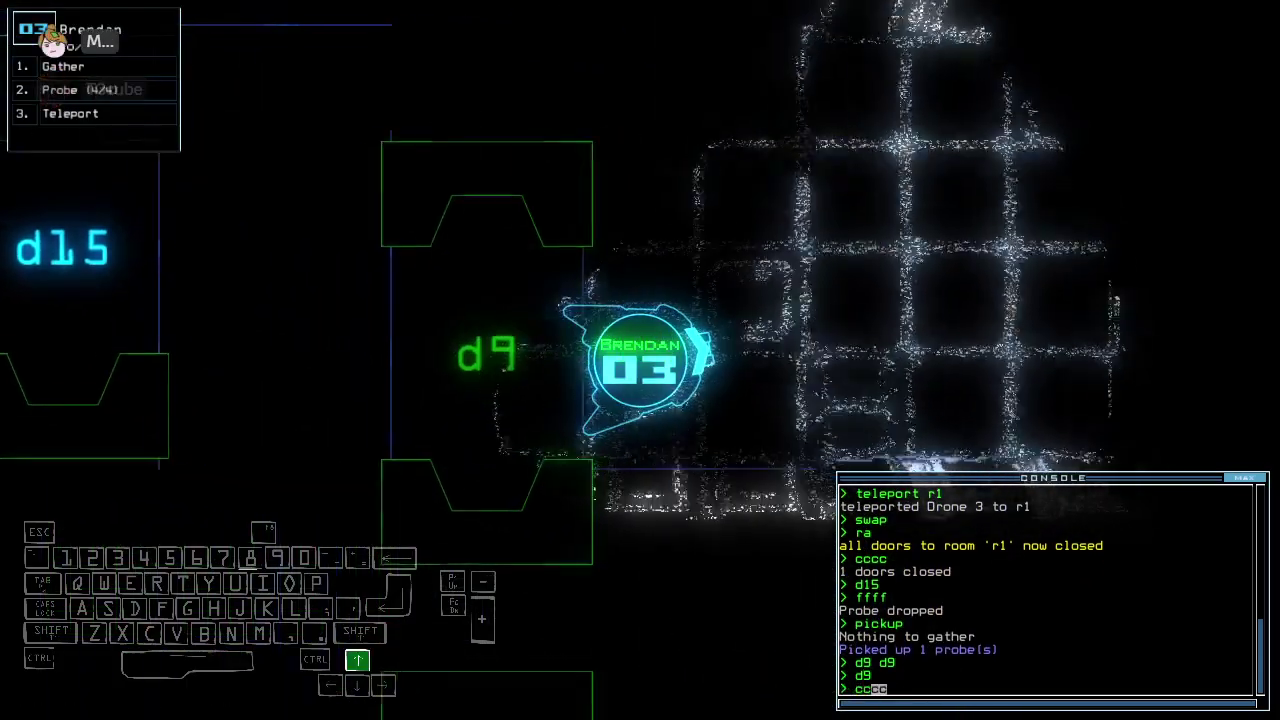
Steer drone 03 into room r3 and collect two piles of scrap
key(Up)
key(Left)
text(g)
key(Return)
key(Up)
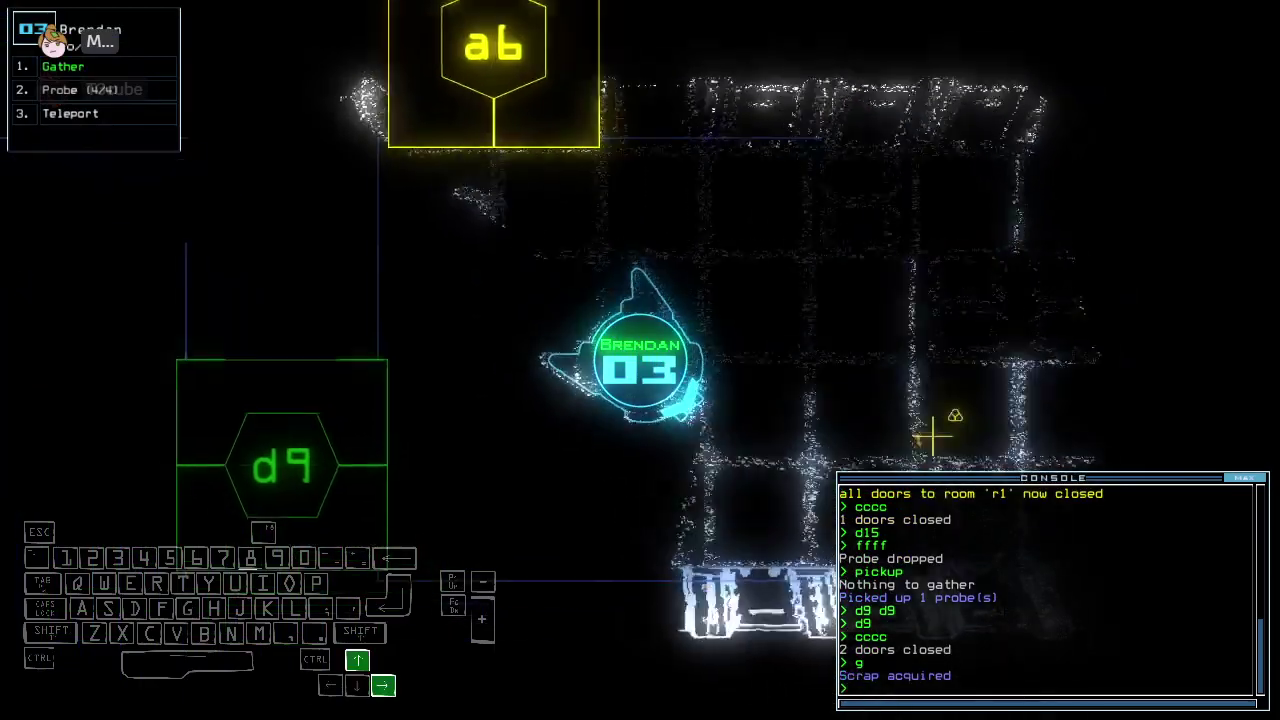
text(g)
key(Return)
text(ffff)
Drop and retrieve a probe, then collect the remaining scrap in r3
key(Return)
key(space)
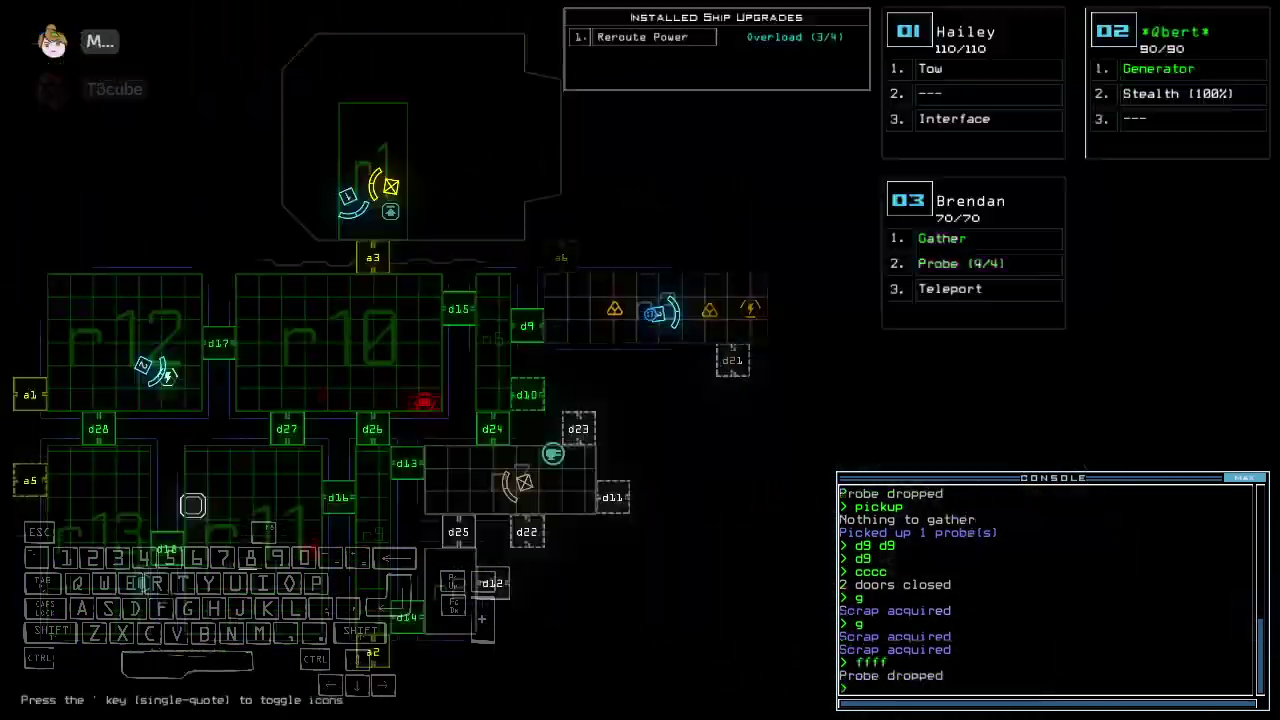
key(space)
text(pickup)
key(Return)
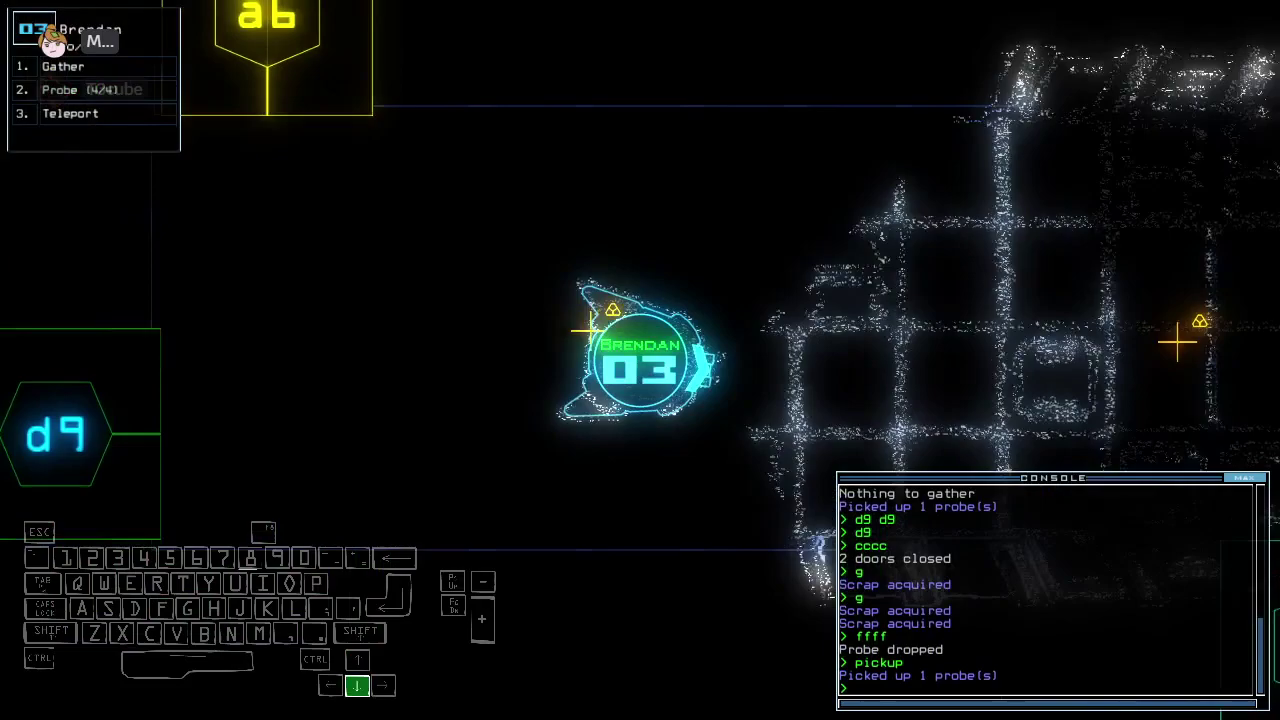
text(g)
key(Return)
key(Up)
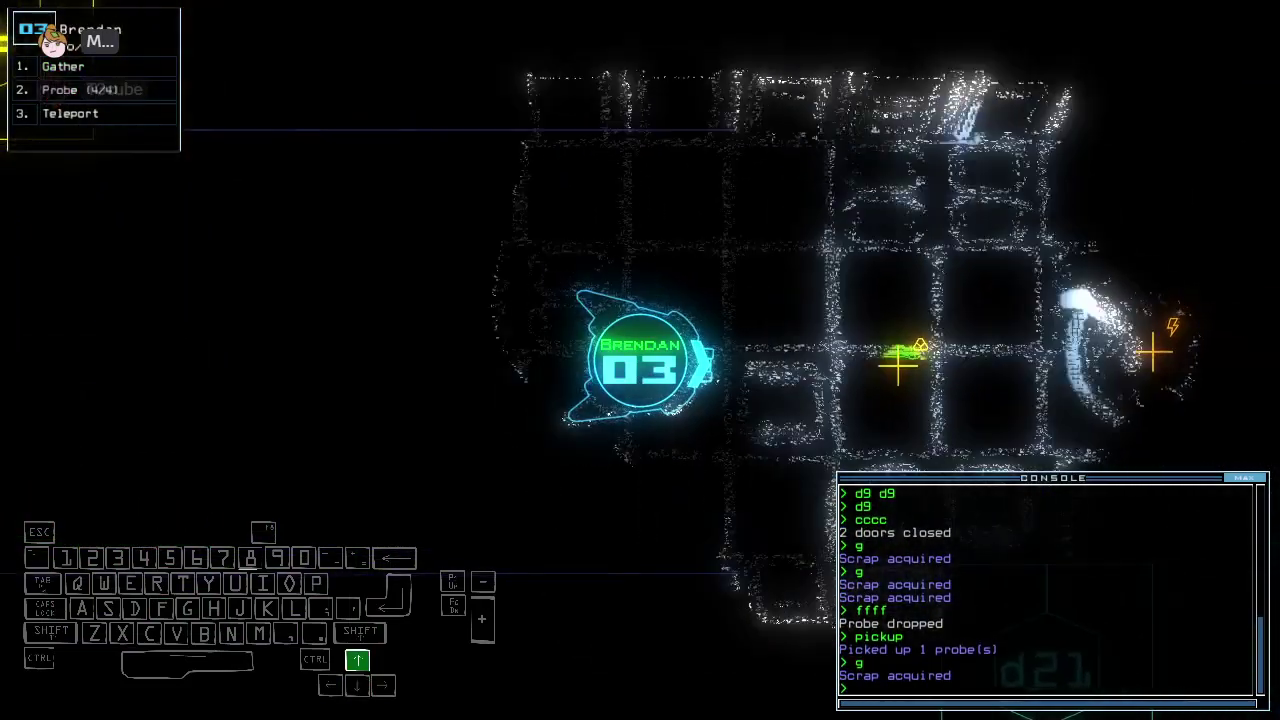
key(space)
text(g)
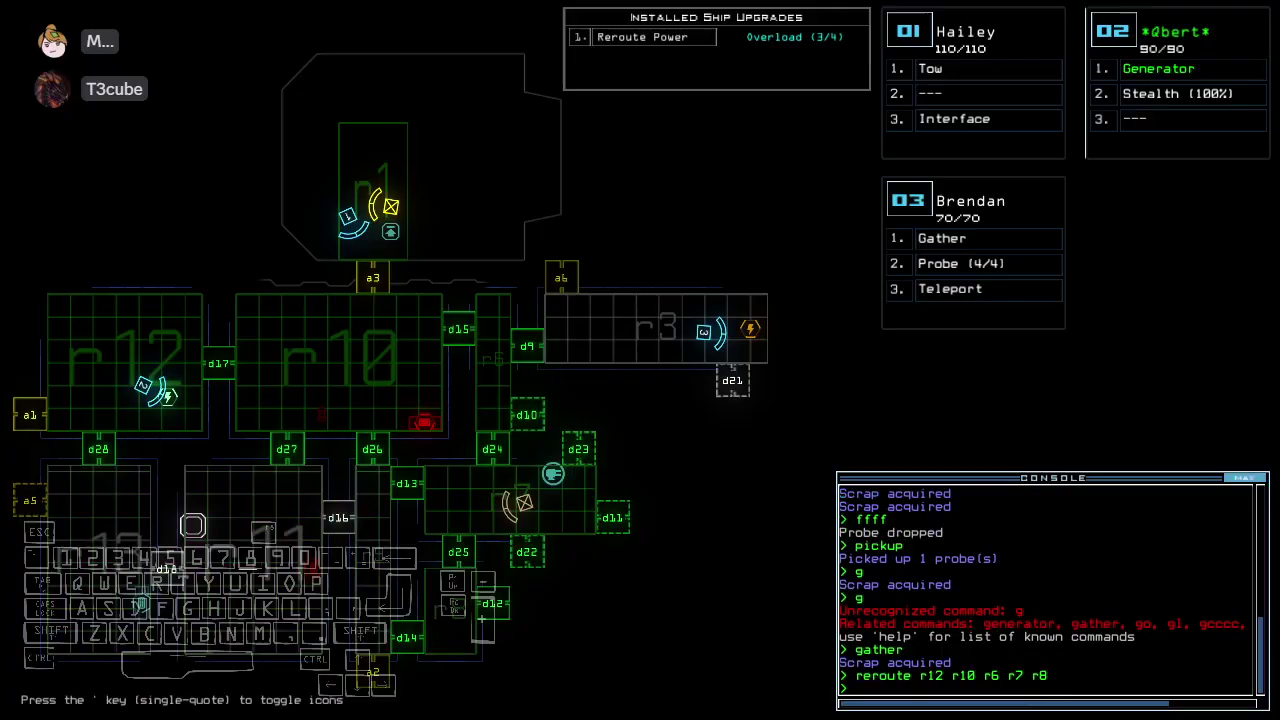
Drive drone 03 through door d9 and close it behind
key(space)
key(Up)
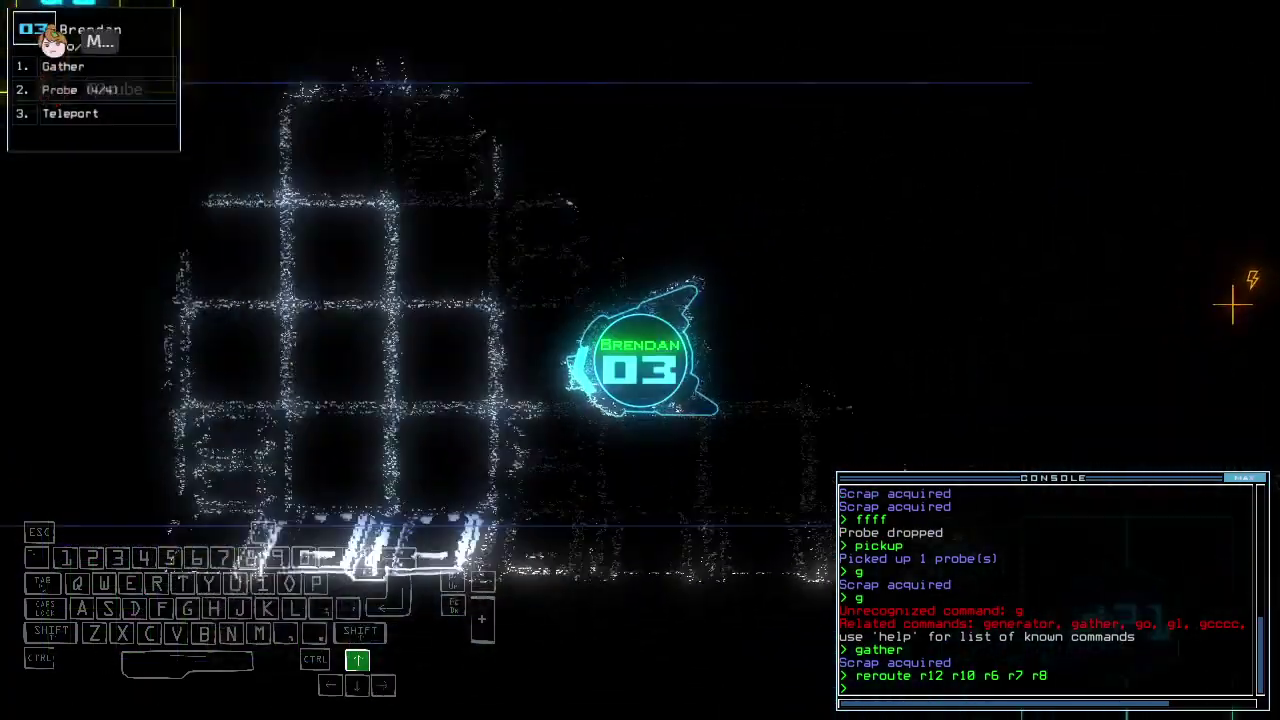
text(d9)
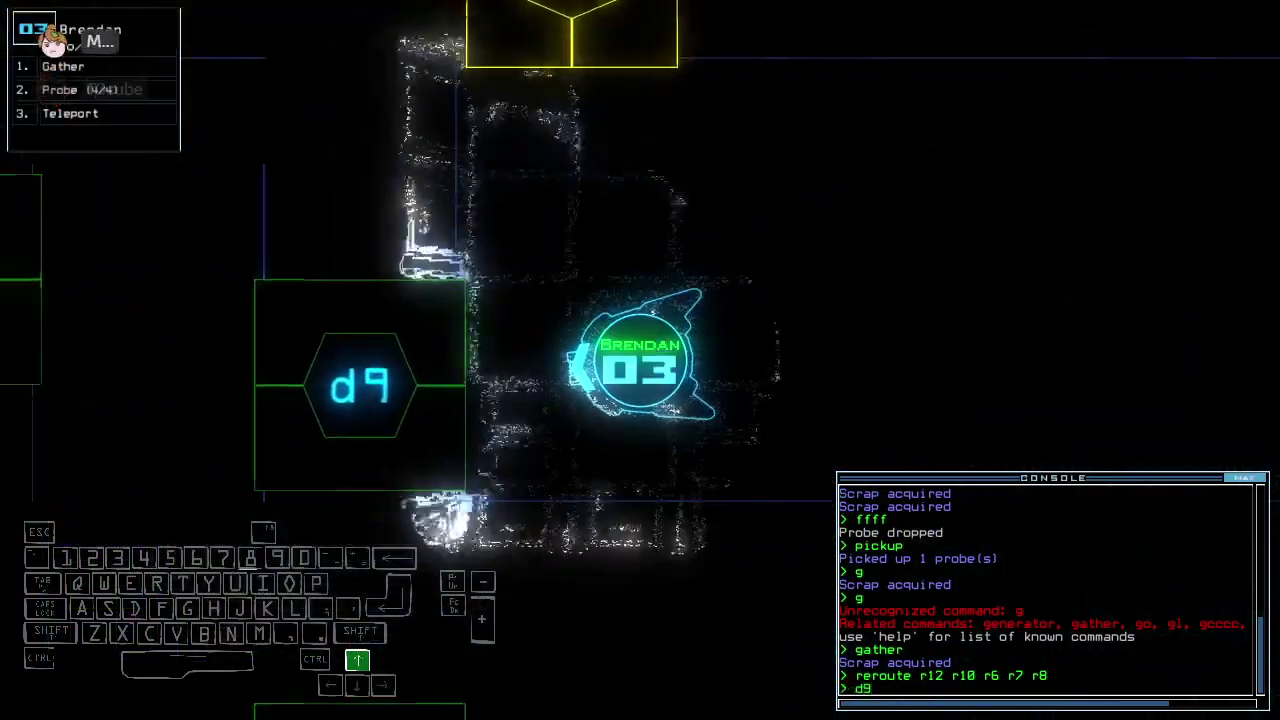
key(Return)
text(c)
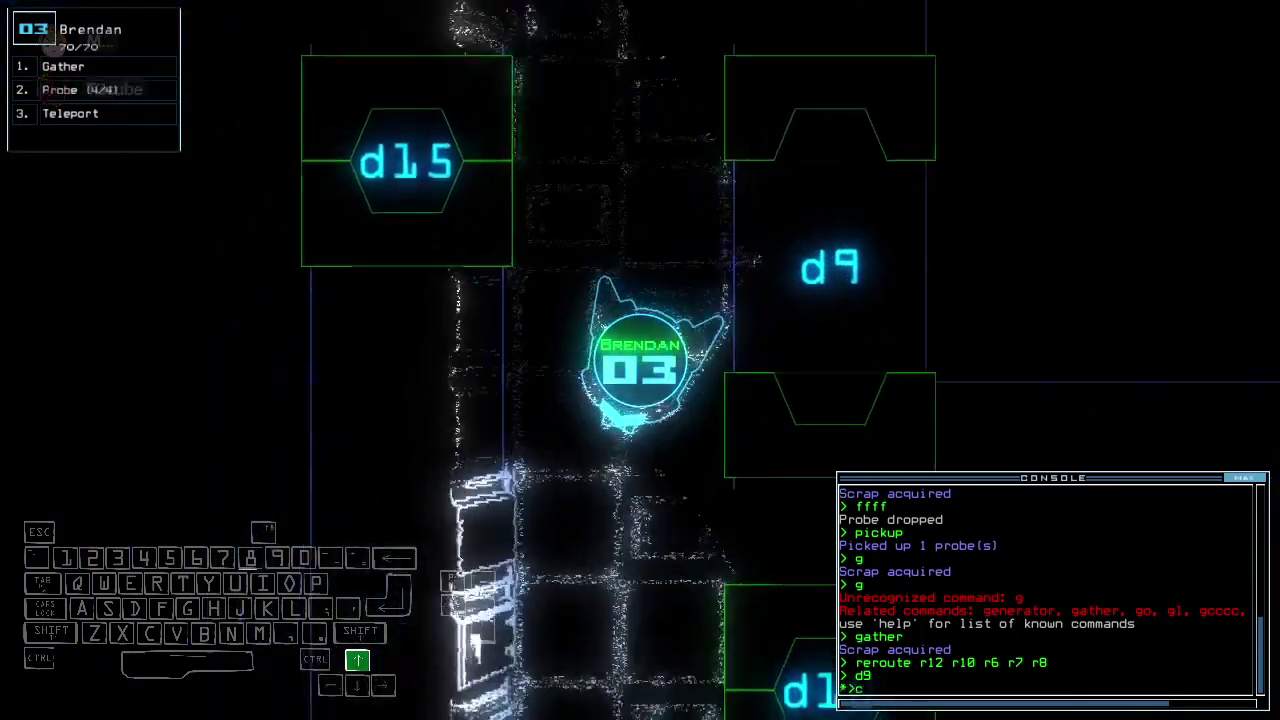
text(ccc)
key(Return)
text(d10)
Move drone 03 through door d10, close it, and drop a probe into room r4
key(Return)
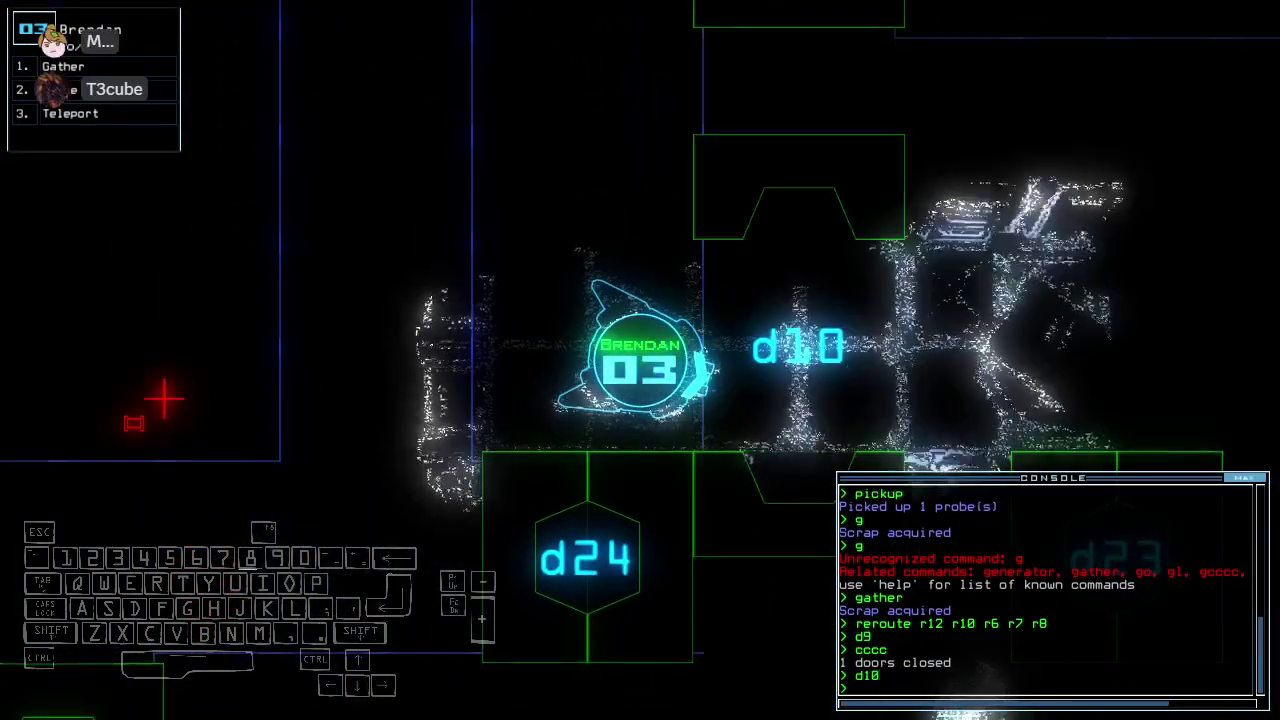
text(cccc)
key(Return)
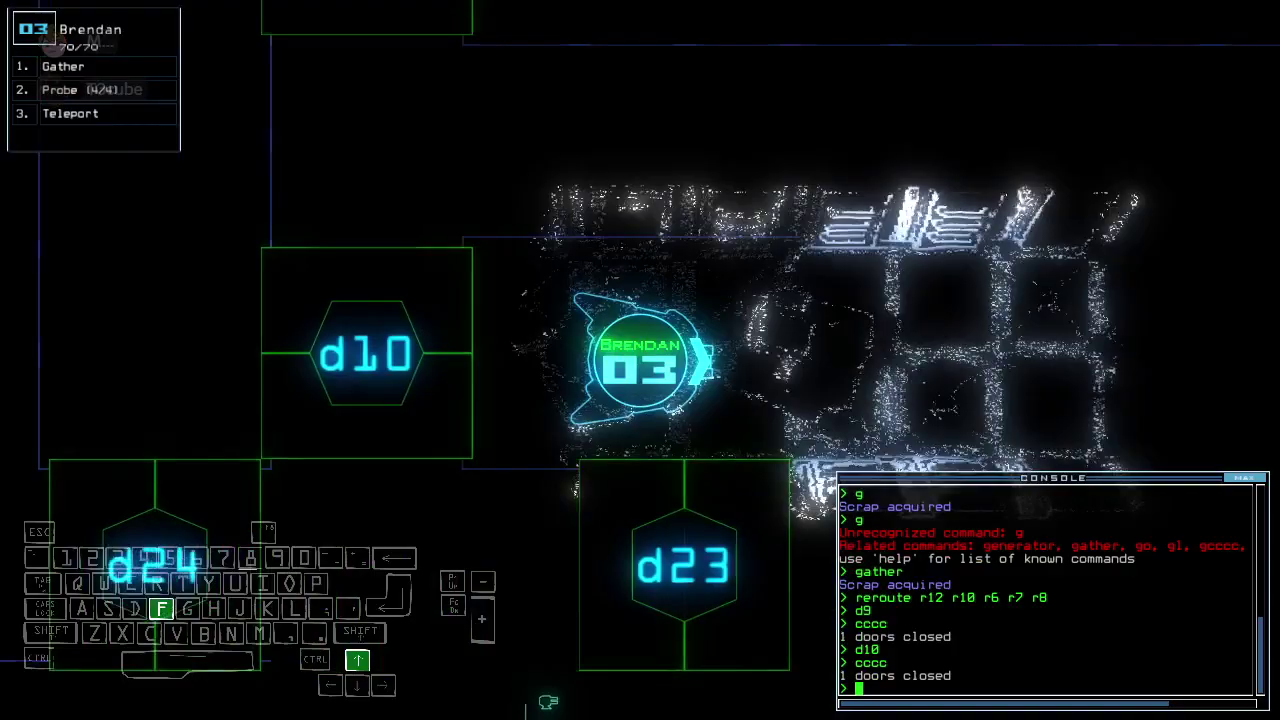
text(ffff)
key(Return)
key(Tab)
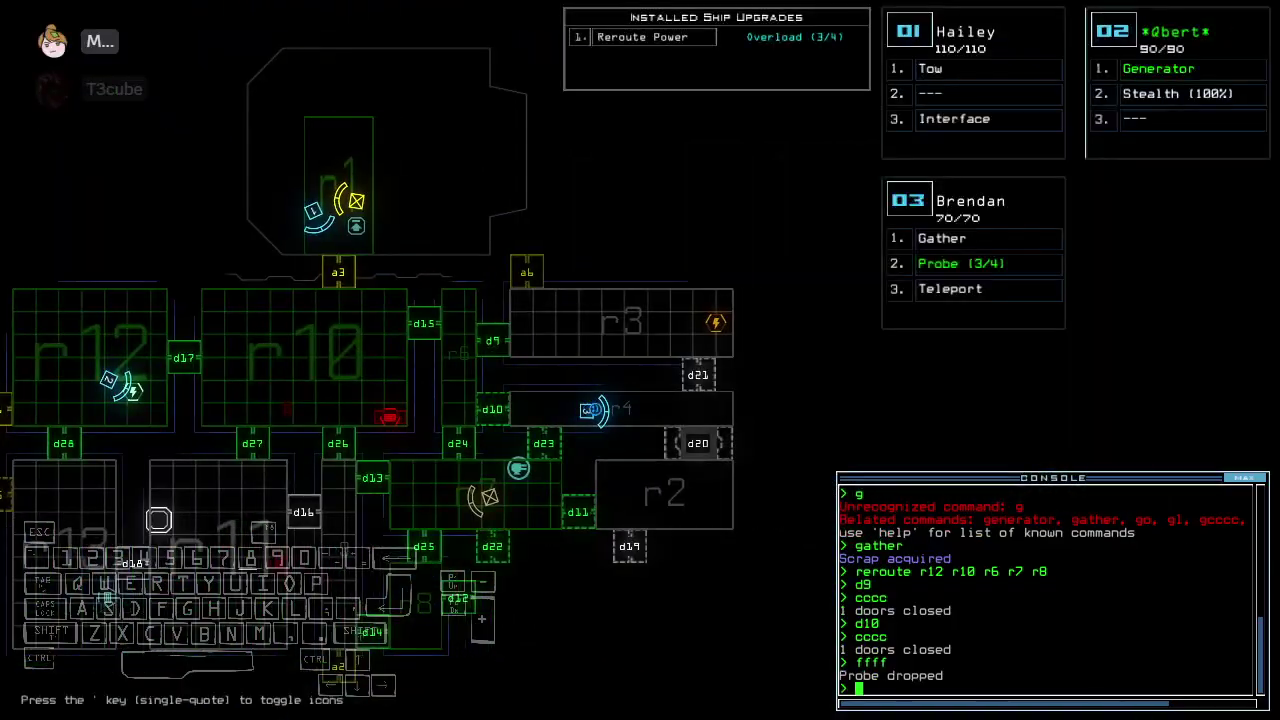
key(Tab)
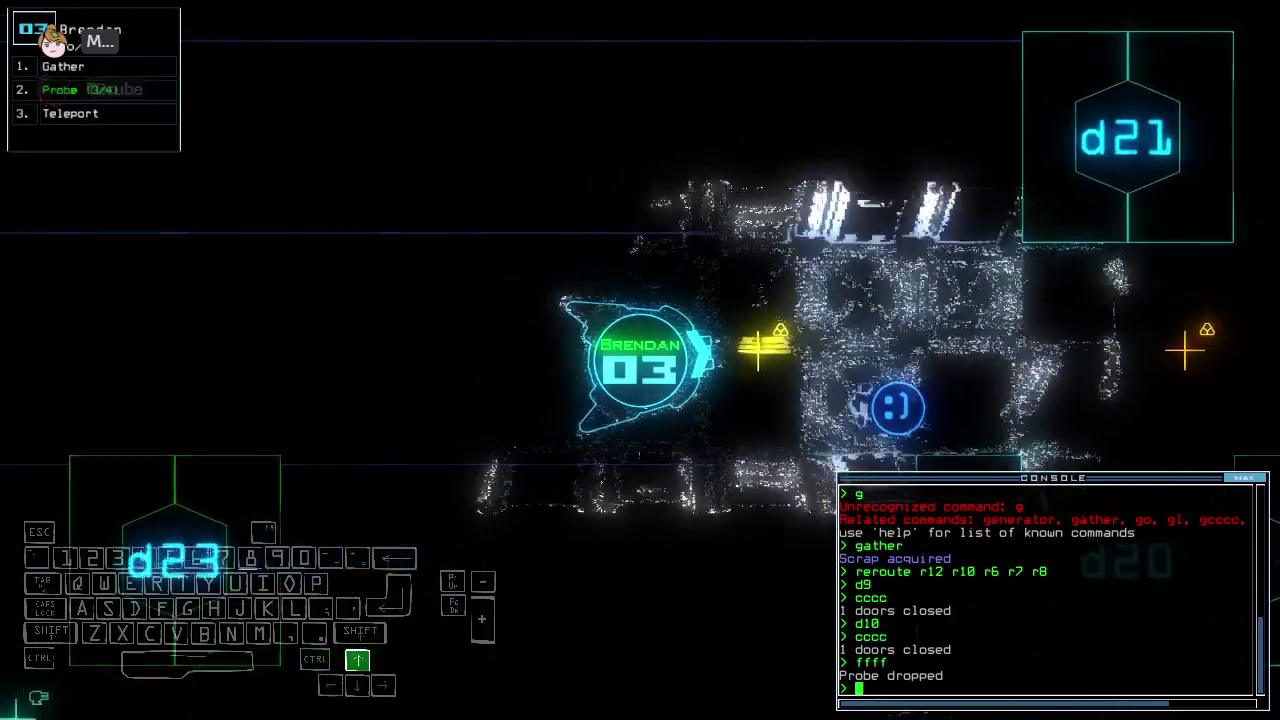
text(g)
Collect two loads of scrap in room r4
key(Return)
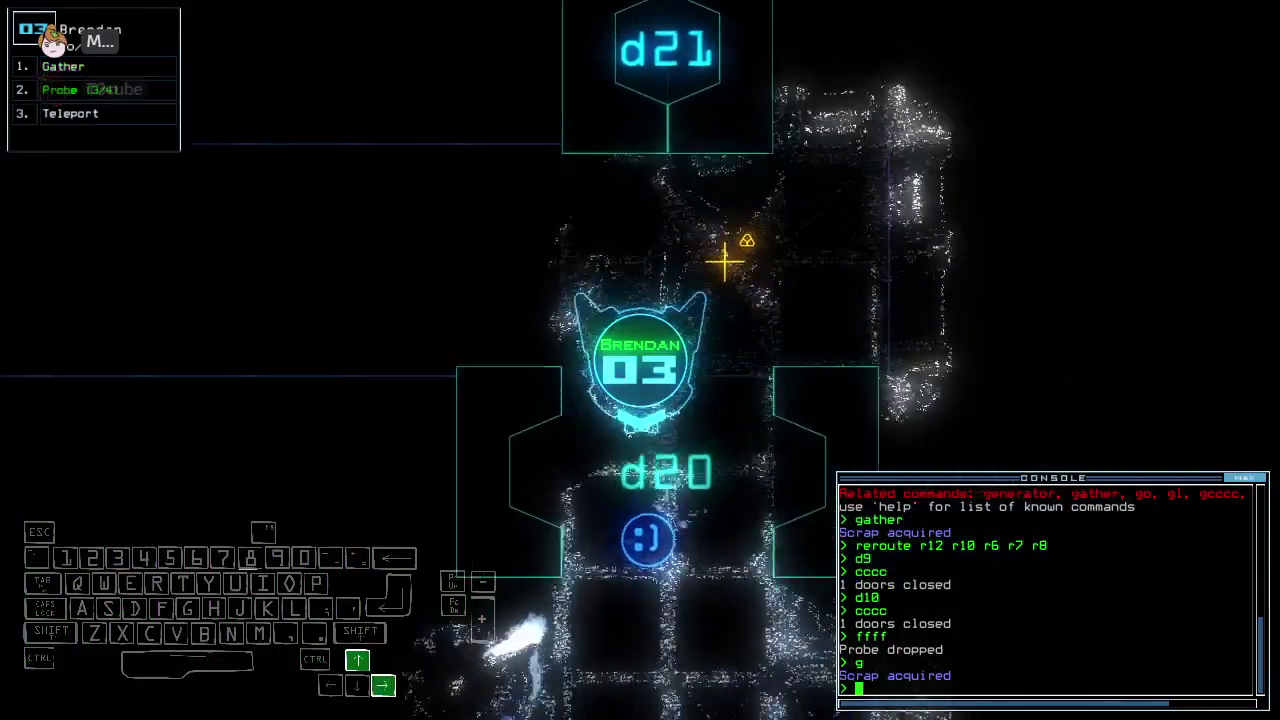
text(g)
key(Return)
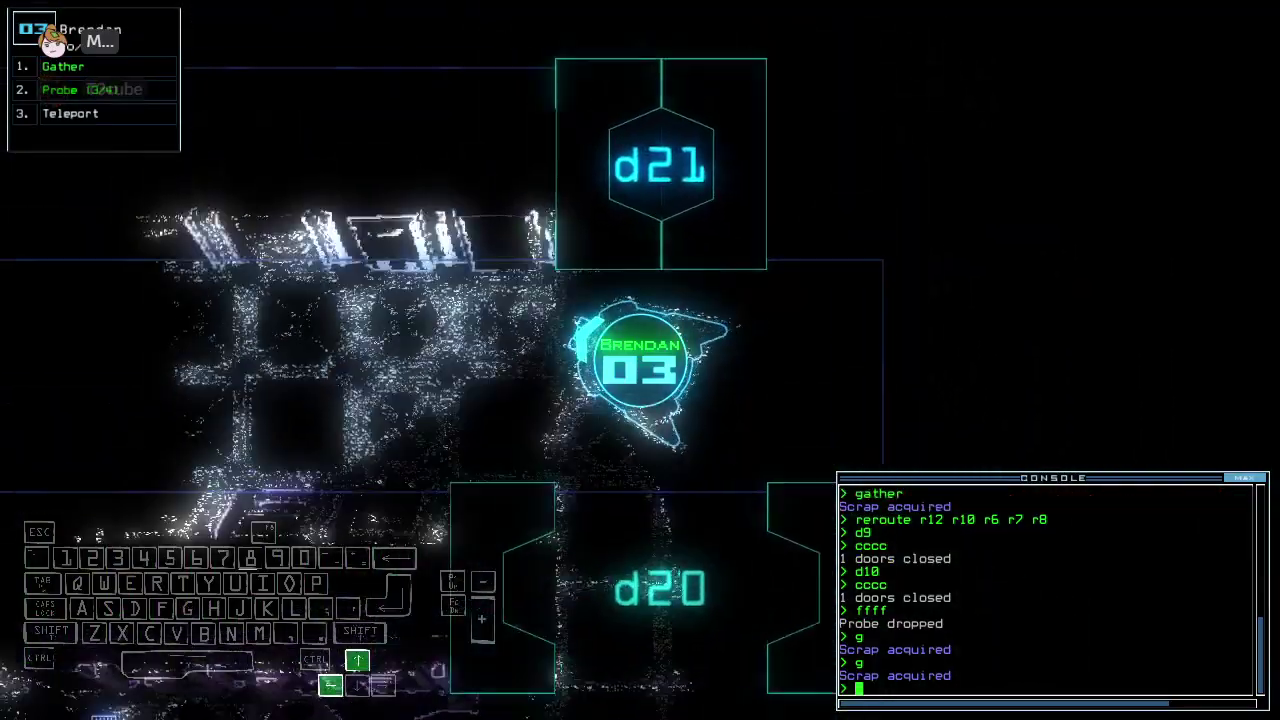
key(Tab)
key(Tab)
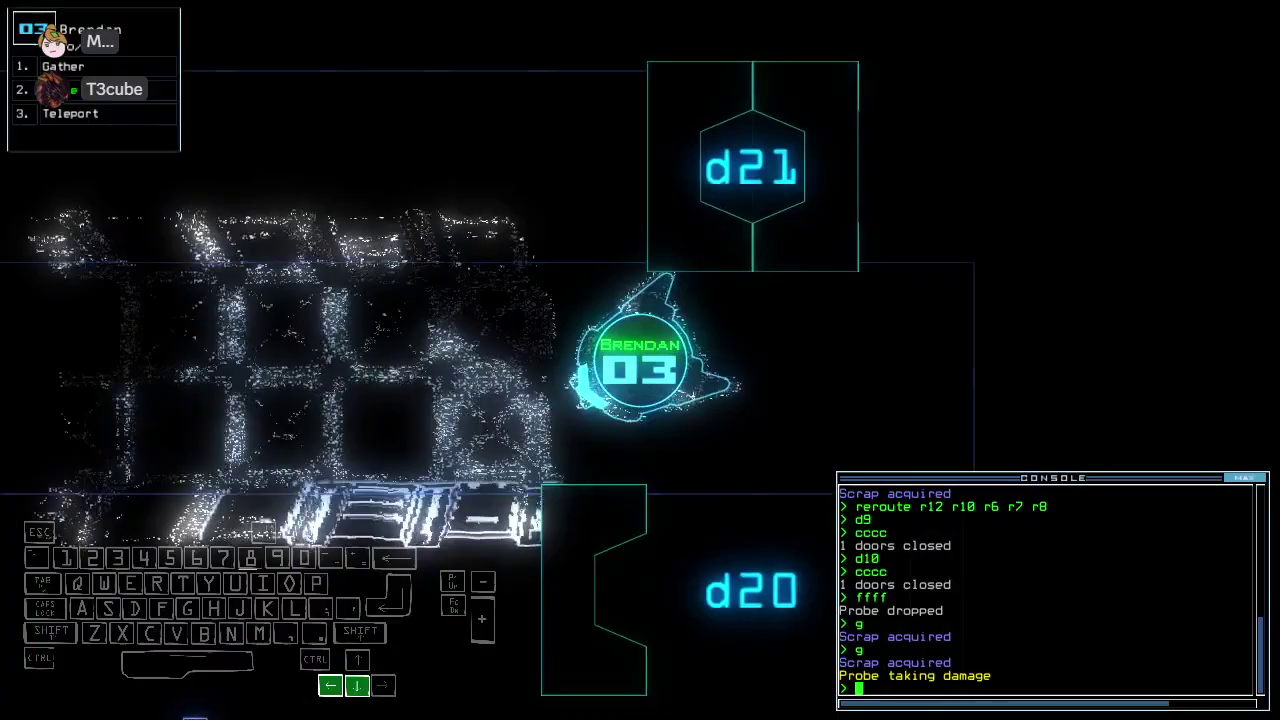
text(pickup)
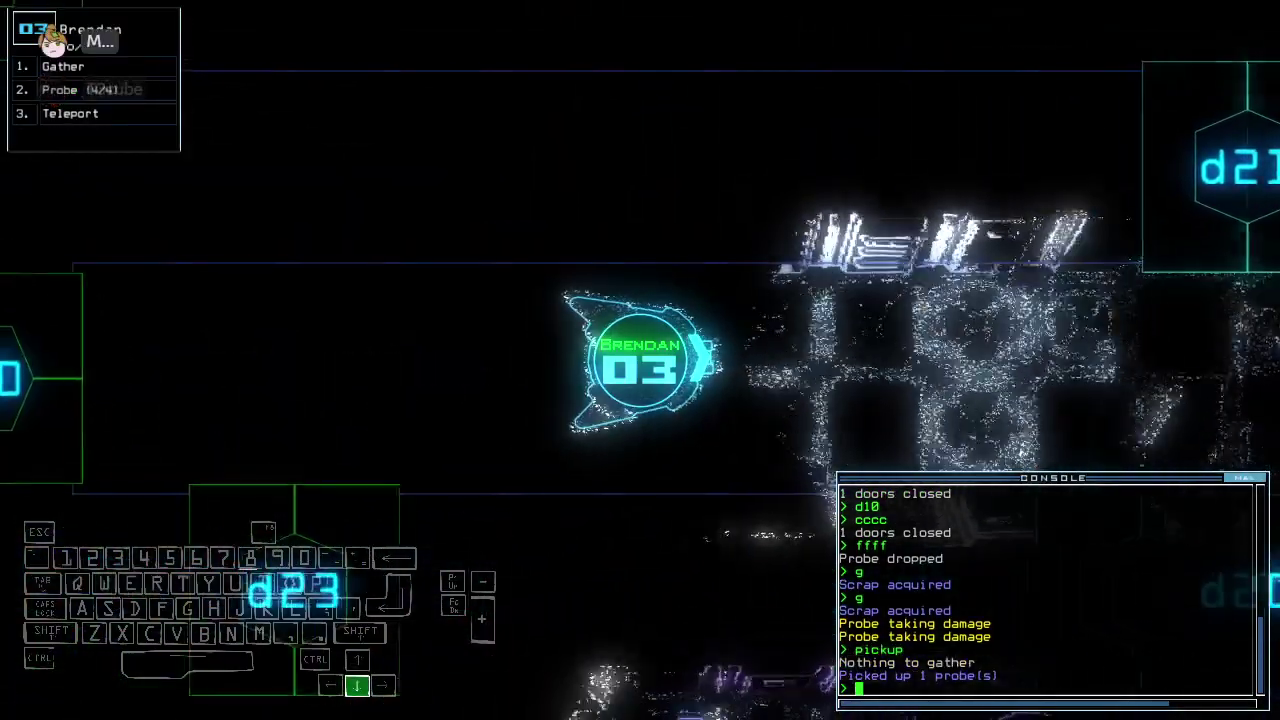
text(d1)
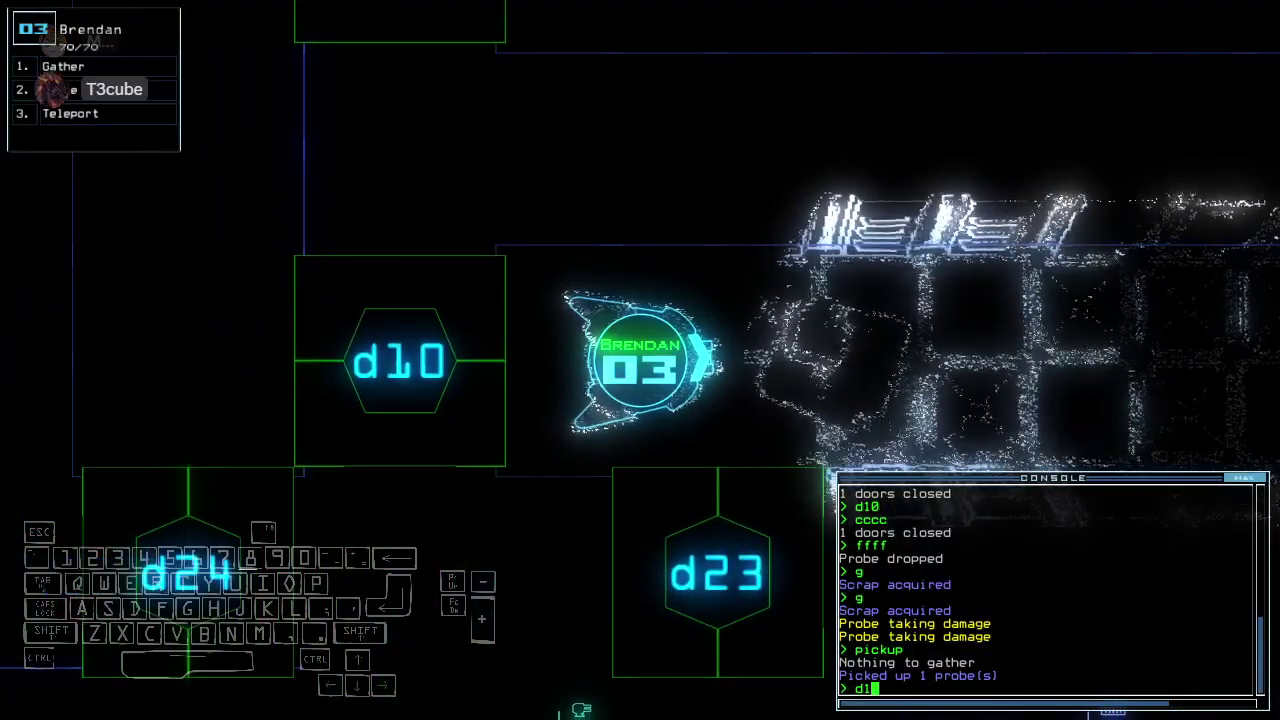
text(3)
Take drone 03 through doors d23, d22 and d25, closing doors behind it
key(Return)
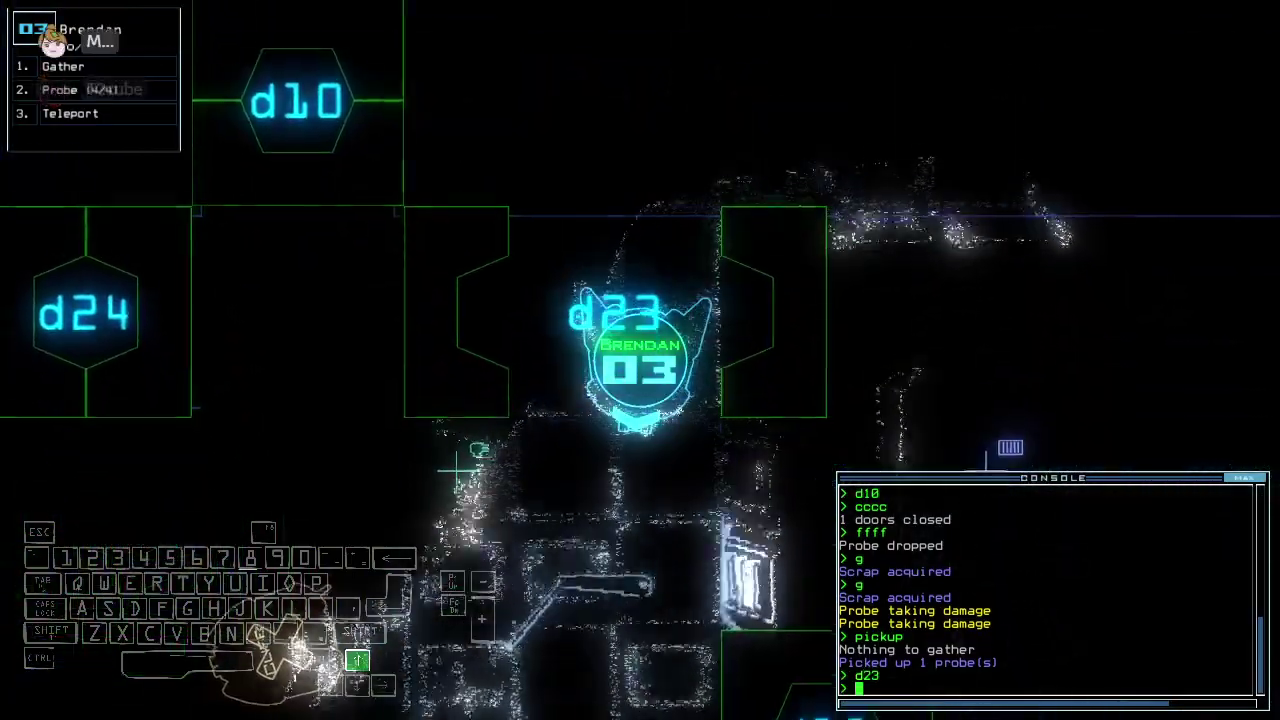
key(Up)
key(Return)
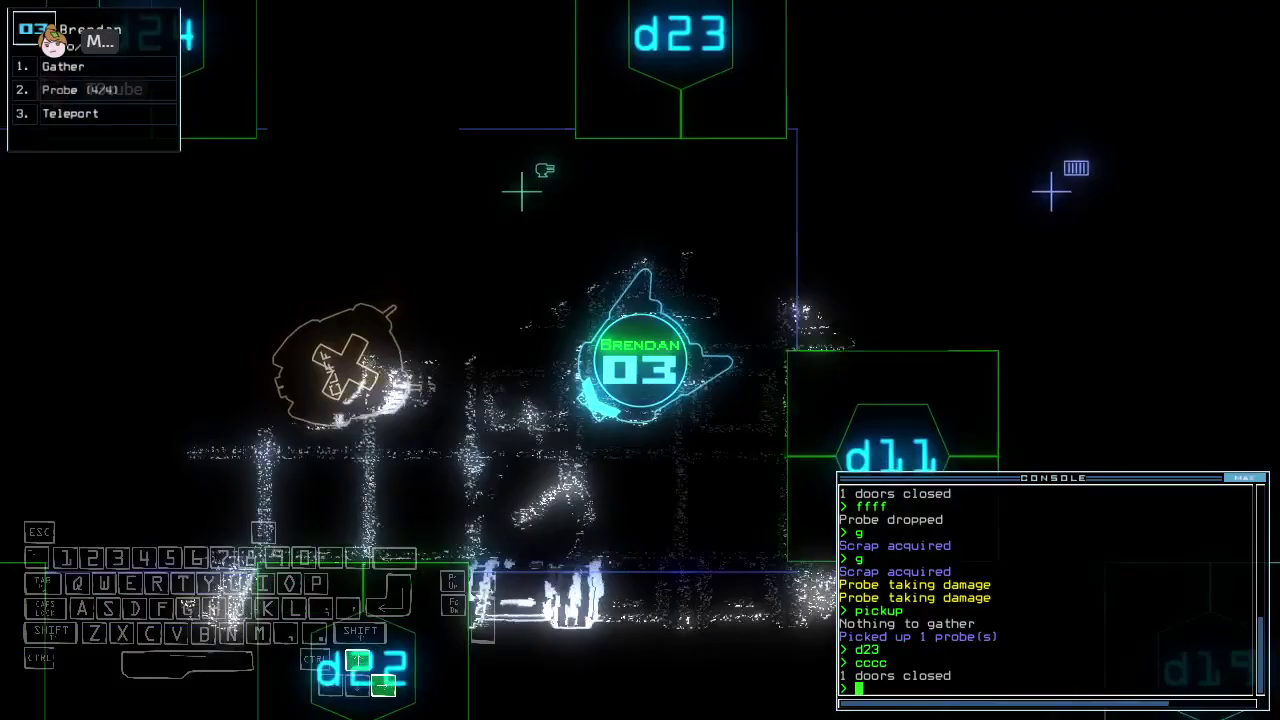
text(d22)
key(Return)
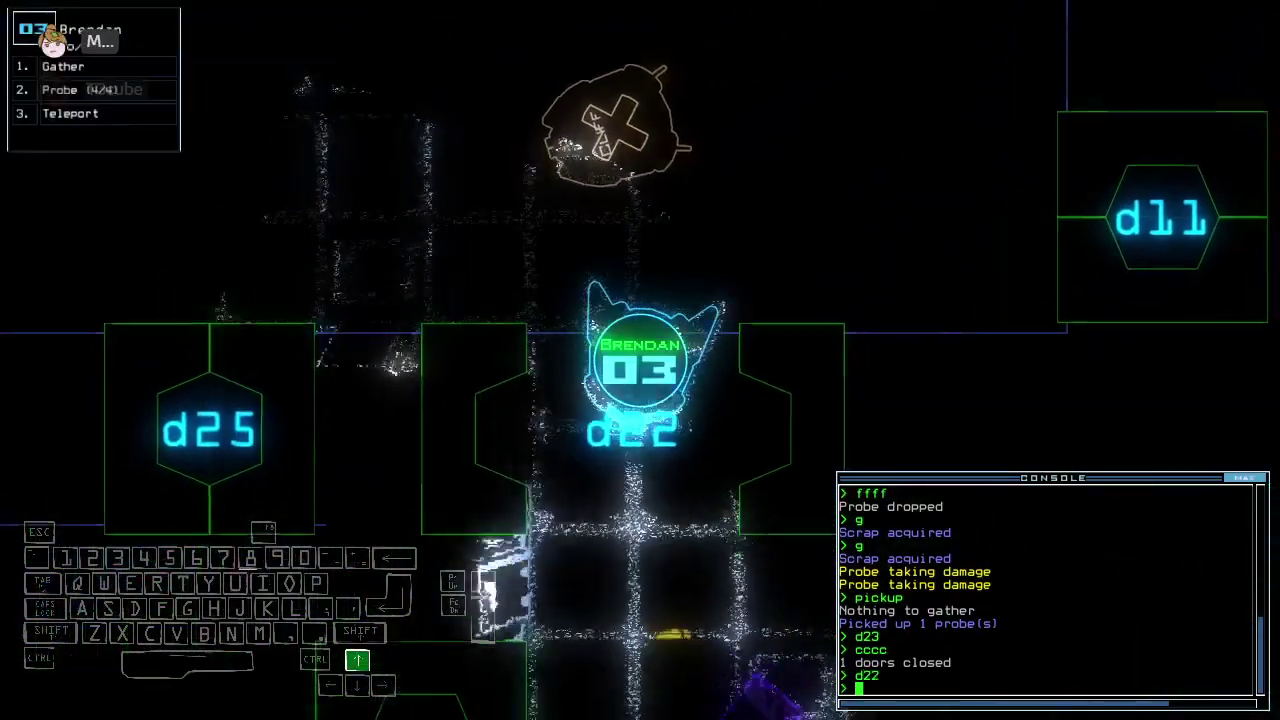
text(d25)
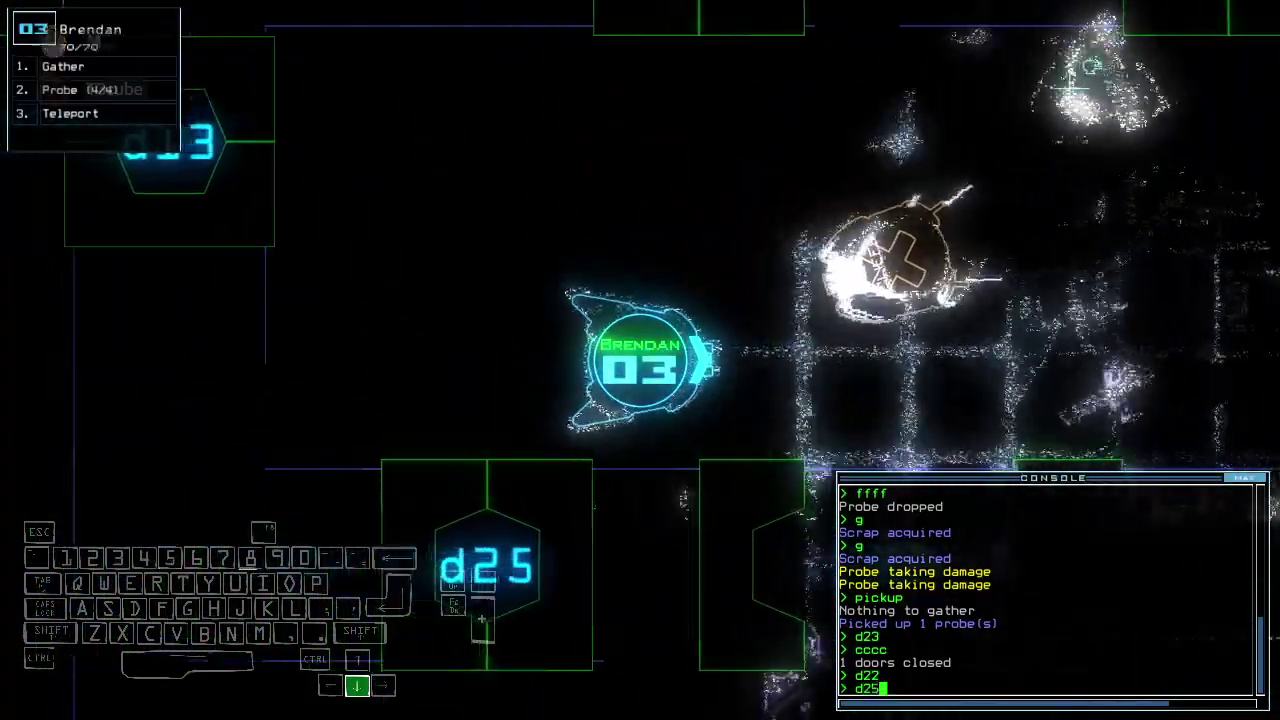
key(Return)
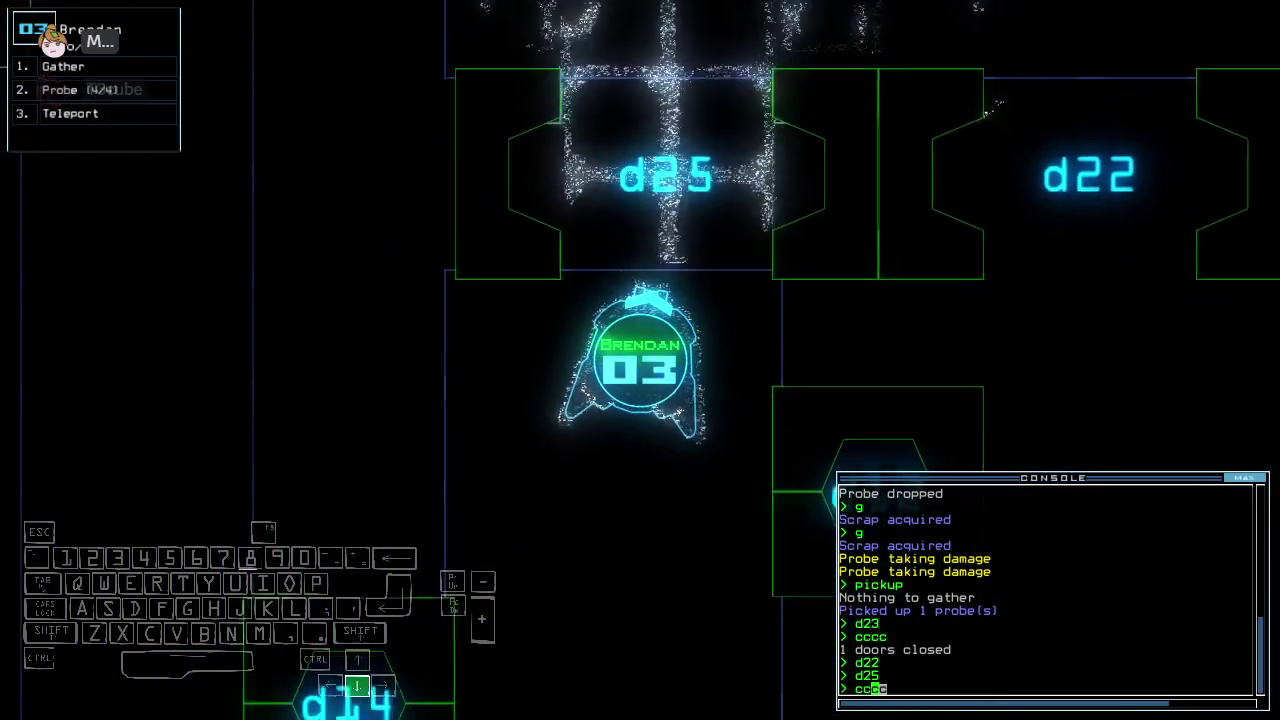
text(cccc)
key(Return)
key(Tab)
text(ff)
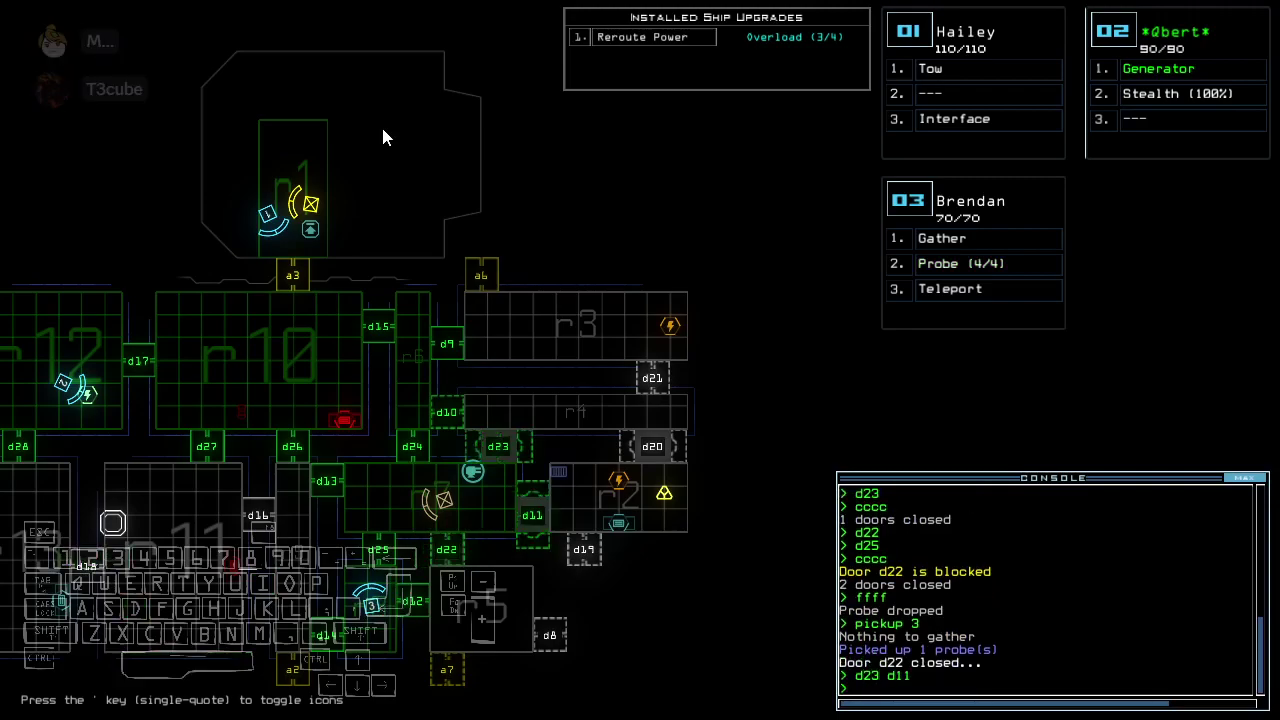
key(Tab)
text(d25)
Send drone 03 to door d25 again and seal the doors behind it
key(Return)
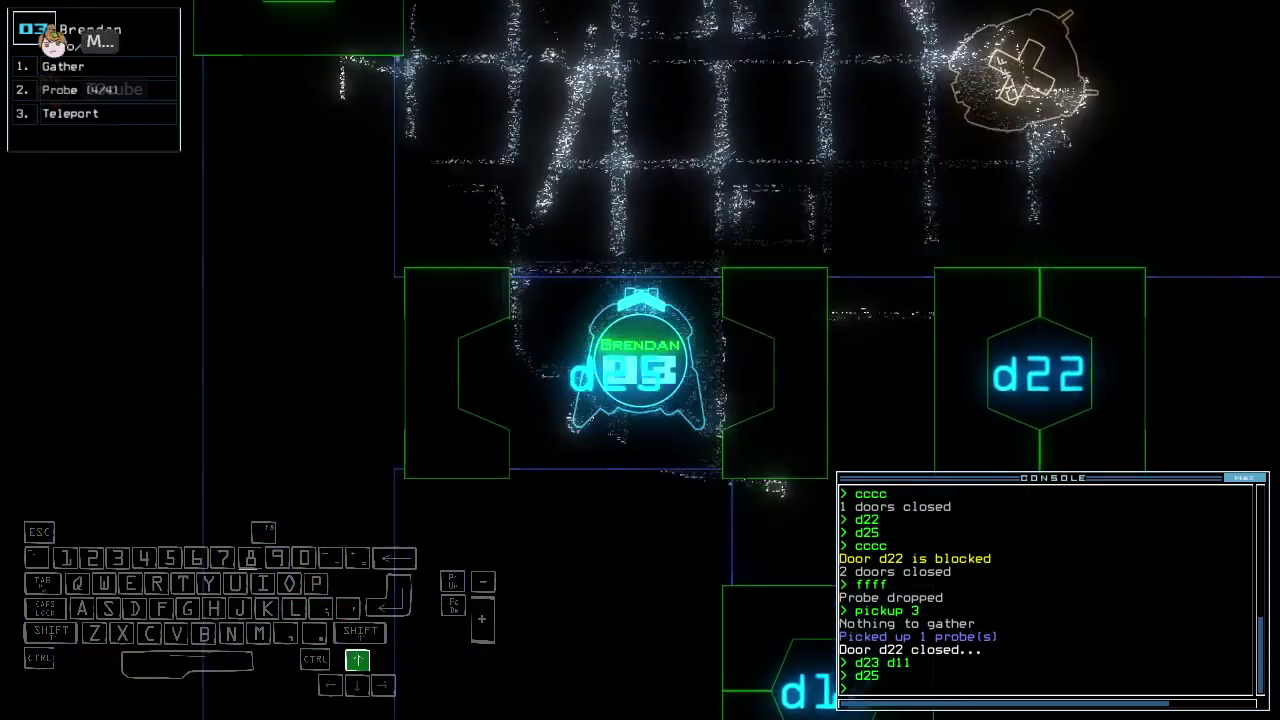
text(cccc)
key(Return)
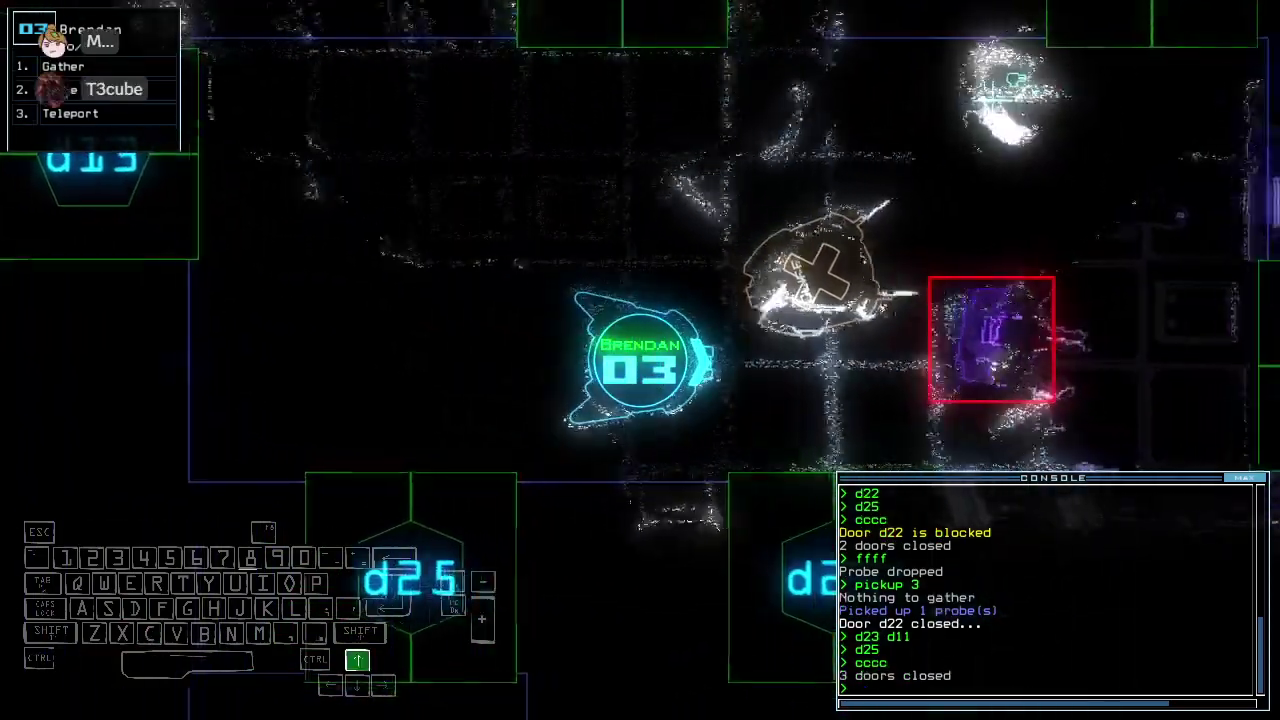
key(Tab)
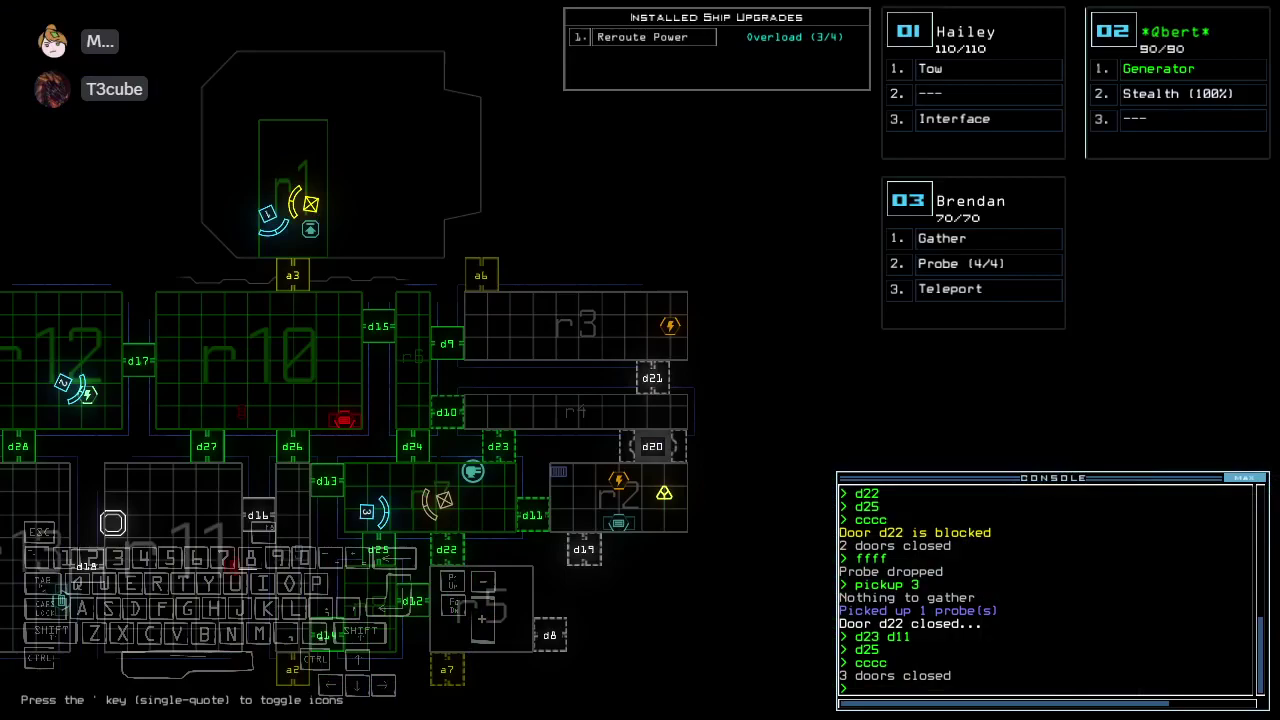
key(Tab)
text(d)
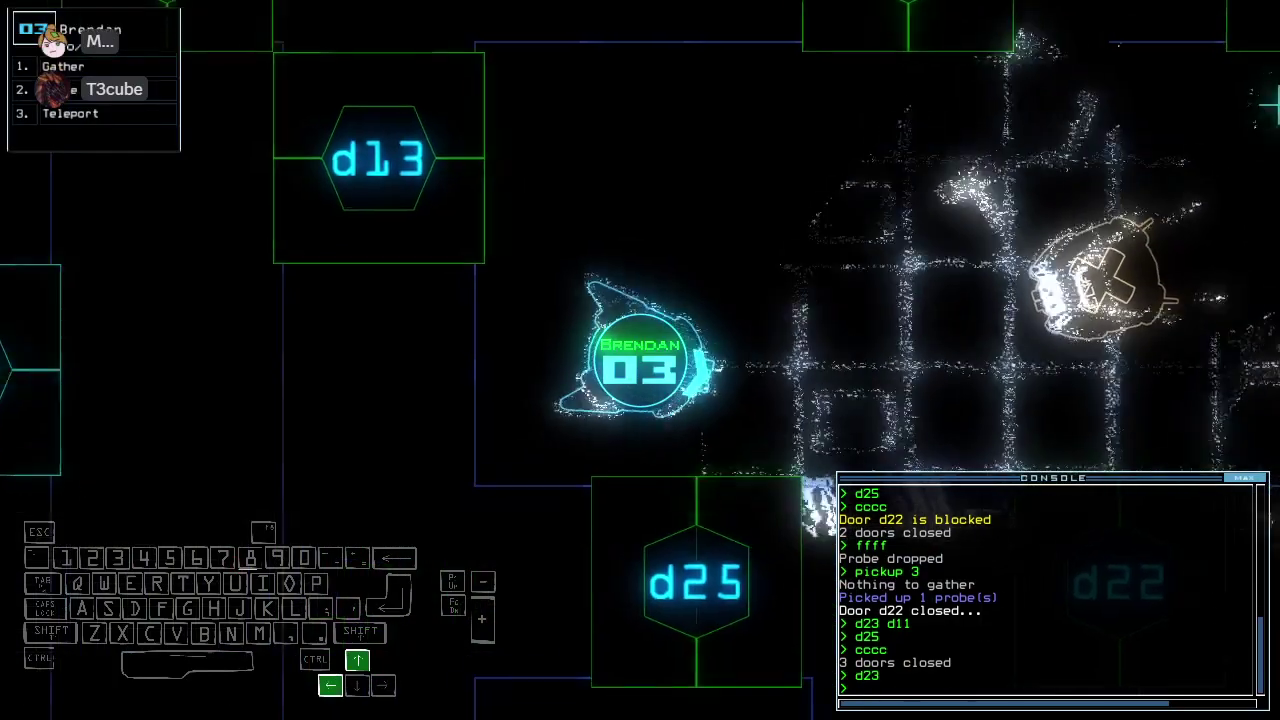
text(cccc)
key(Return)
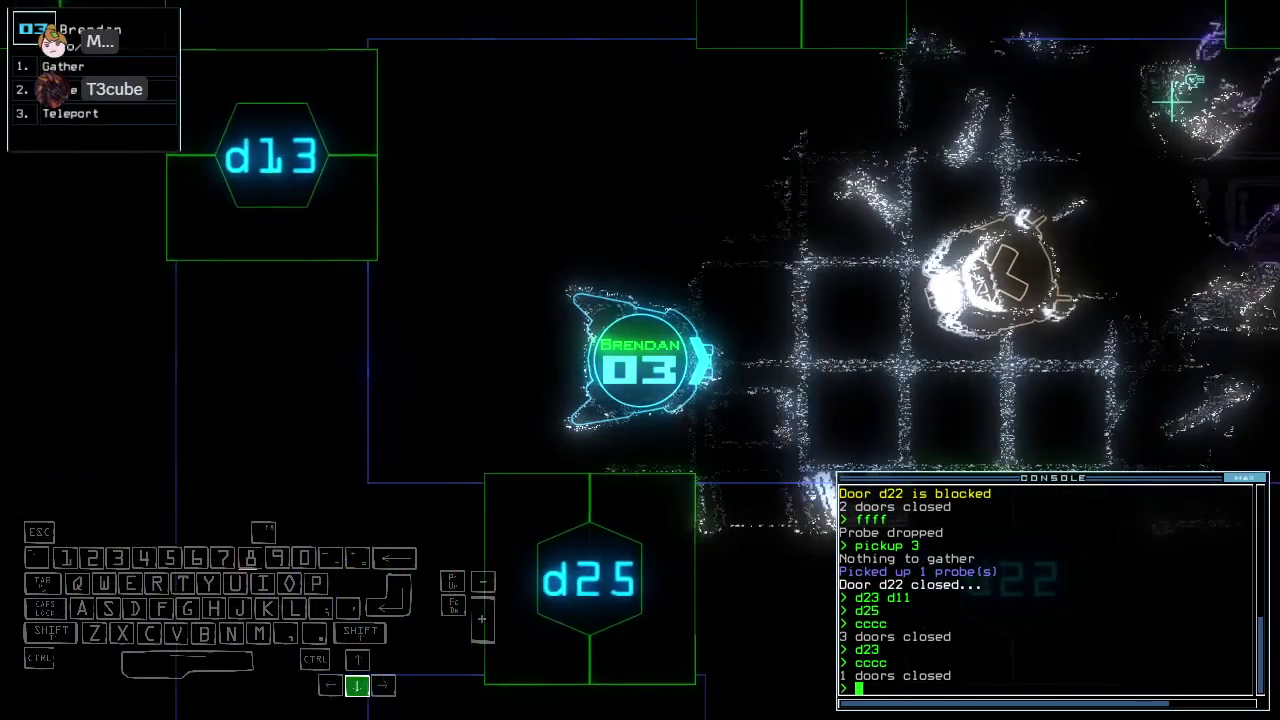
key(Tab)
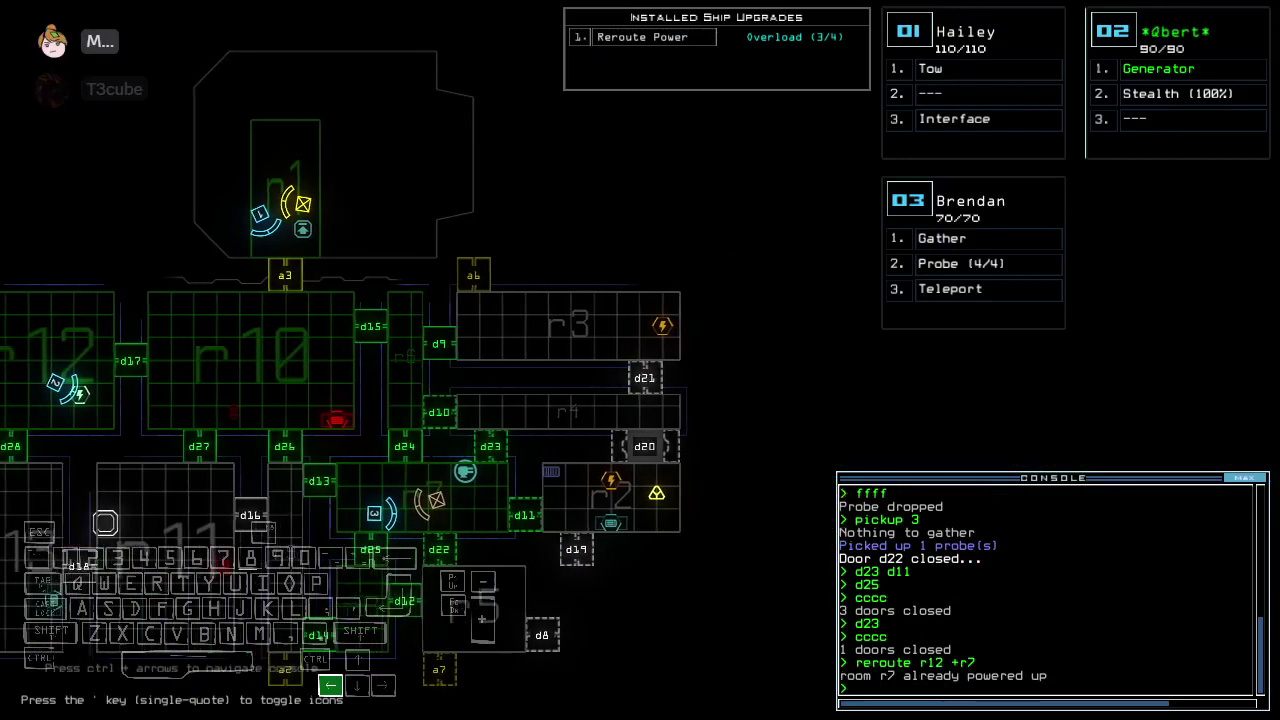
Return drone 03 through door d23 and close that door behind it
key(Left)
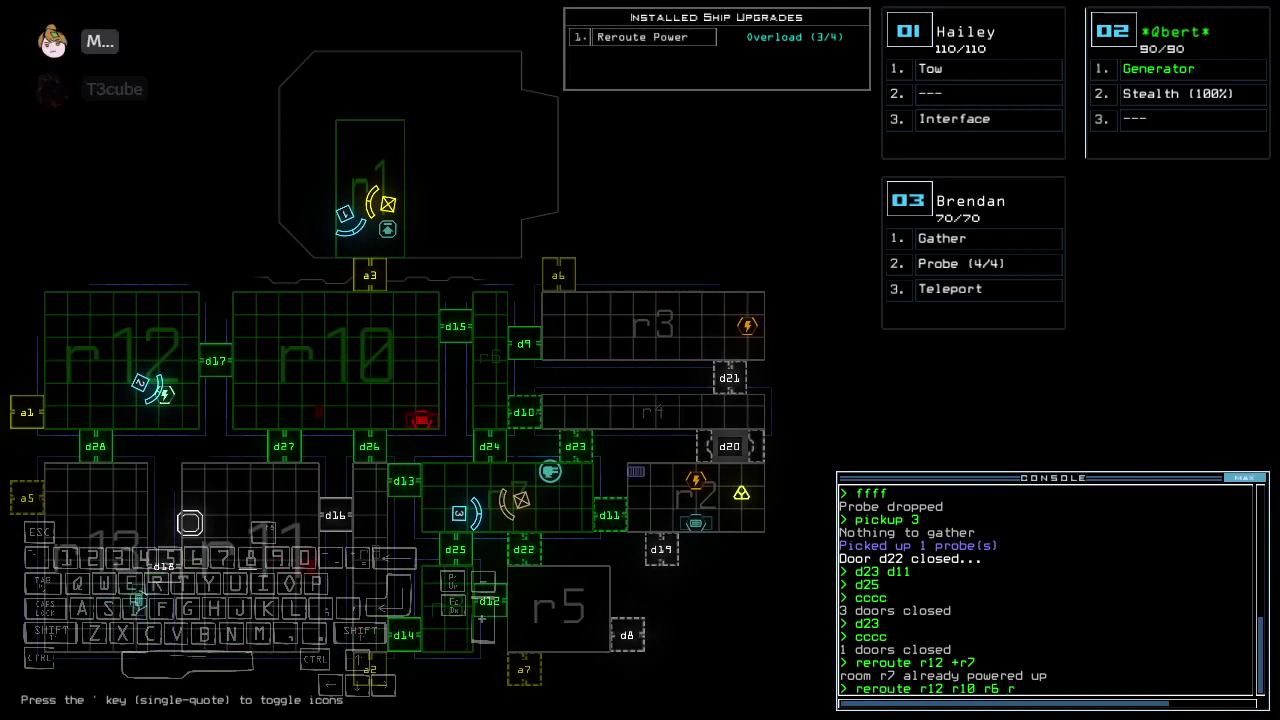
key(F3)
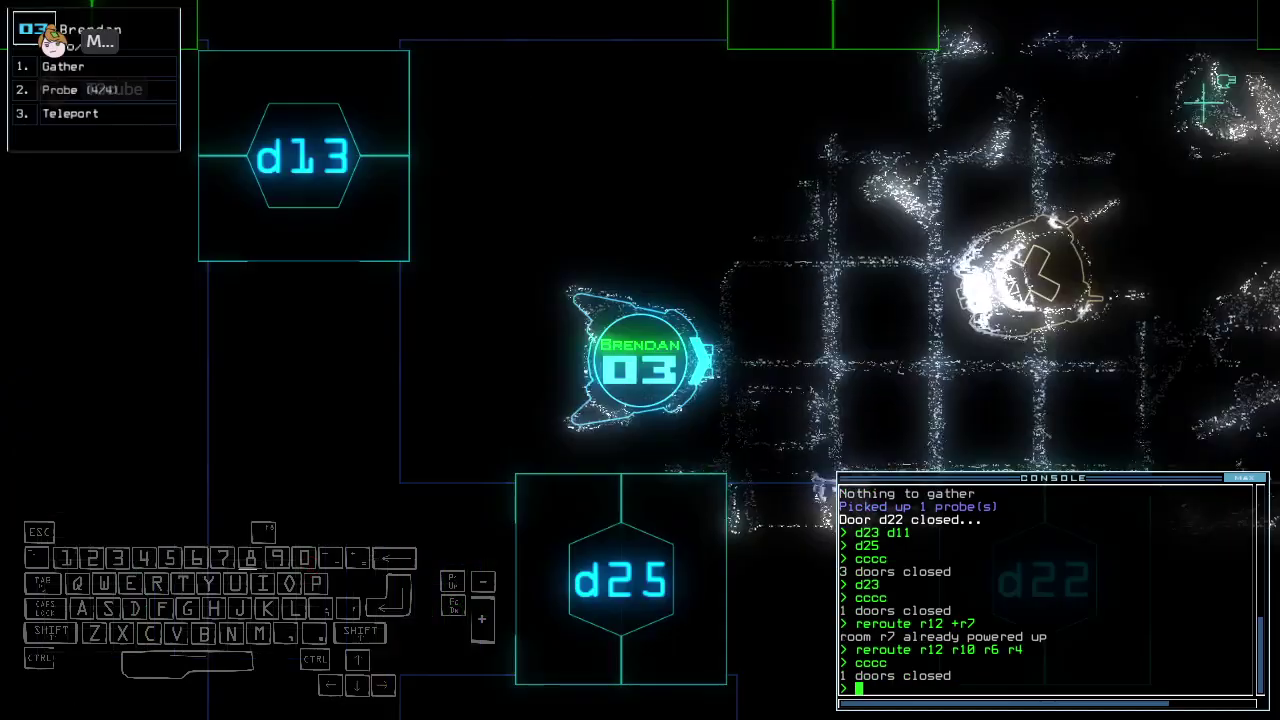
text(d23)
key(Return)
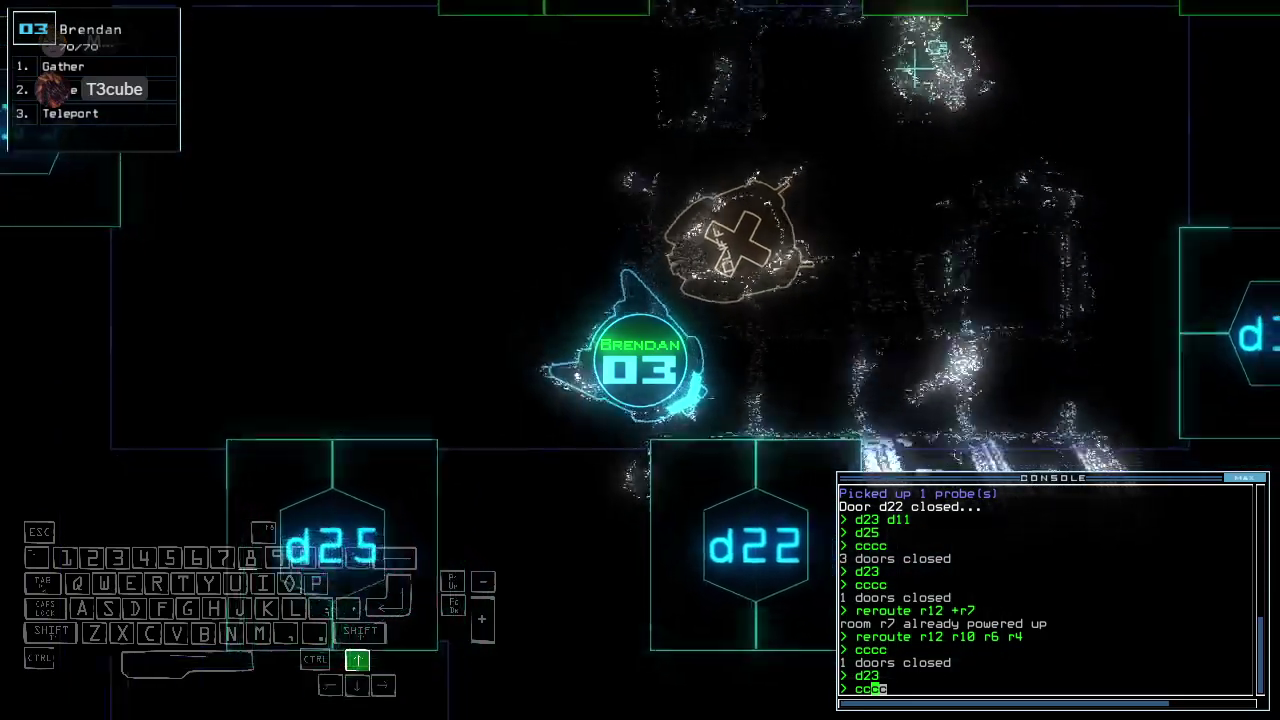
key(Return)
key(Up)
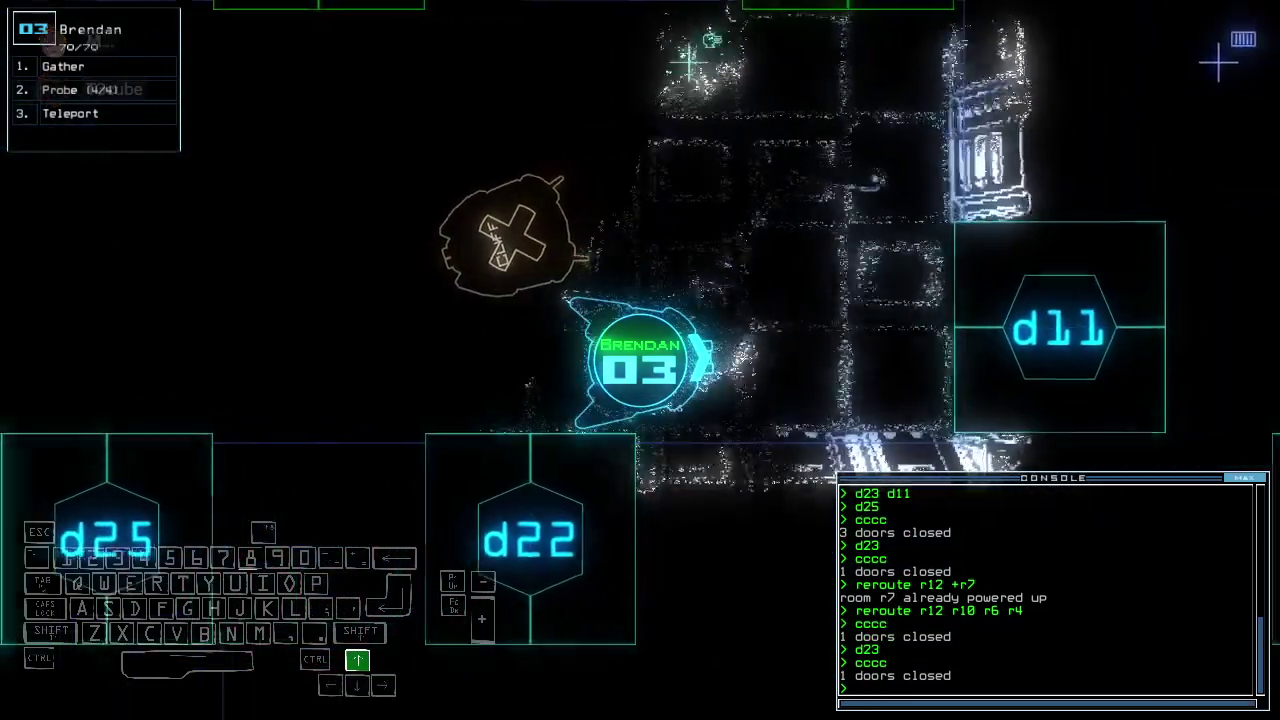
key(space)
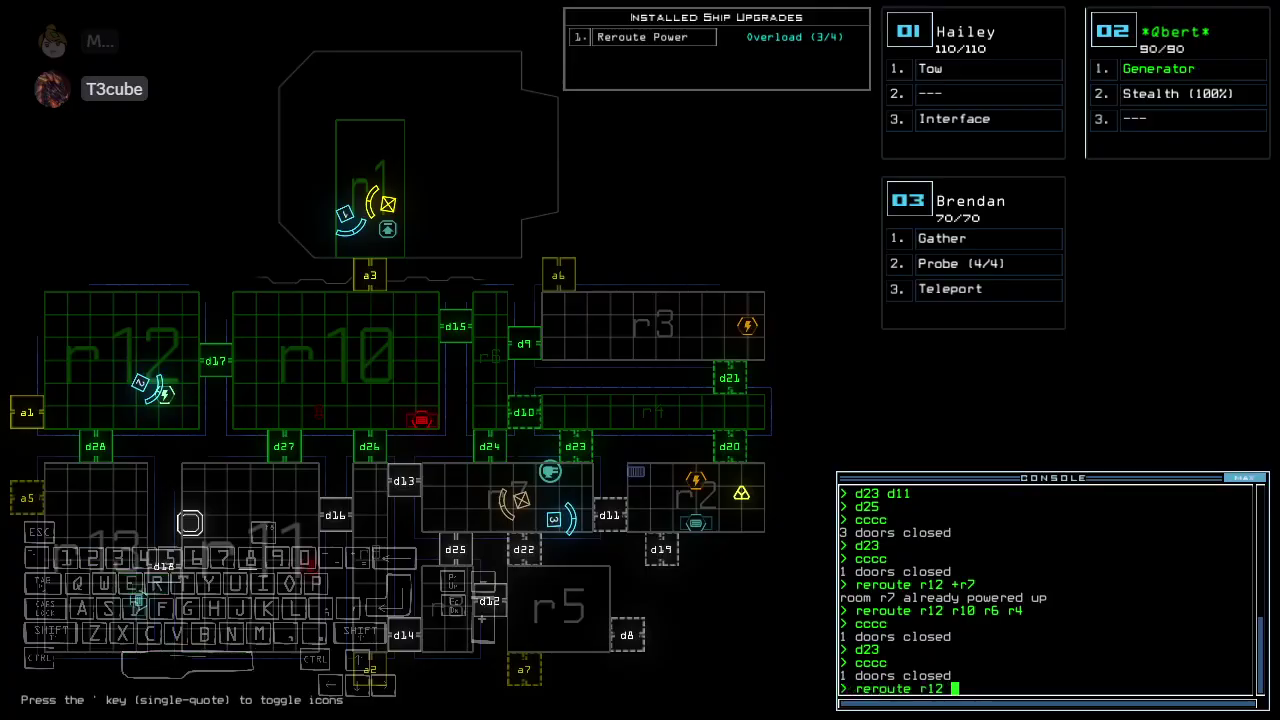
text(3d11)
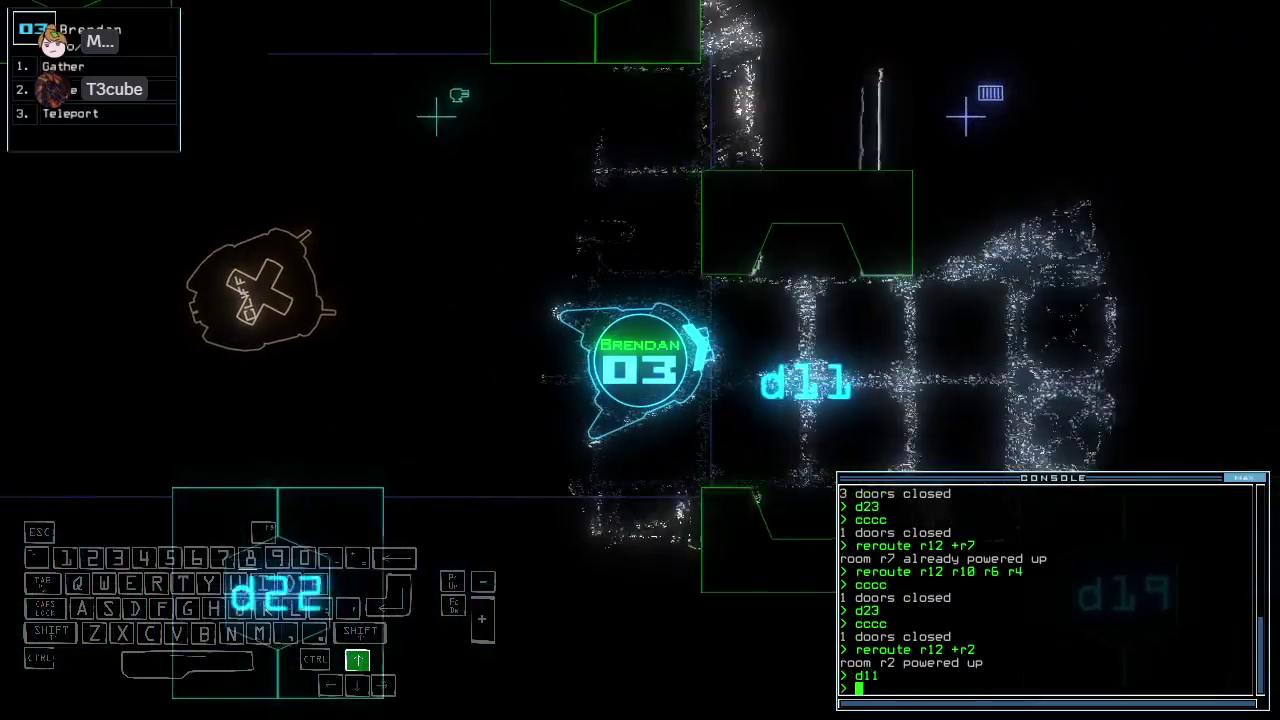
Send drone 03 through door d11, close it, and gather scrap
key(Return)
key(Up)
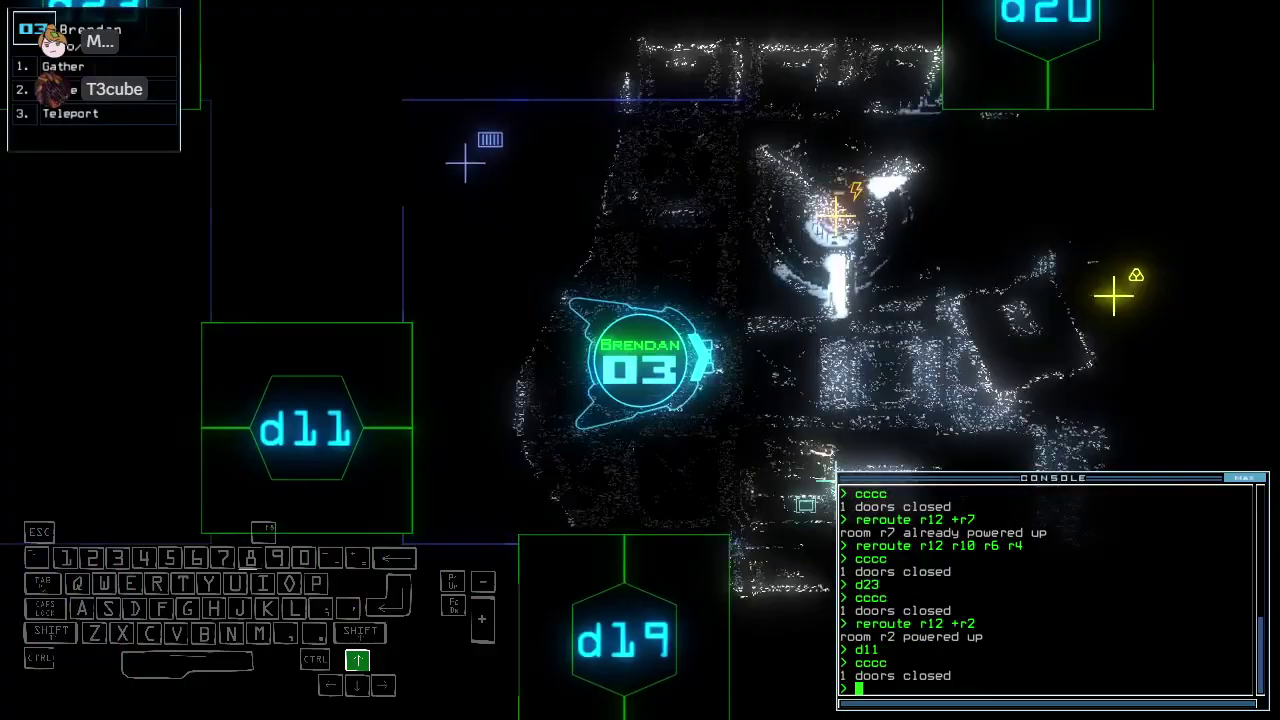
text(cccc)
key(Return)
key(Up)
text(g)
key(Return)
key(space)
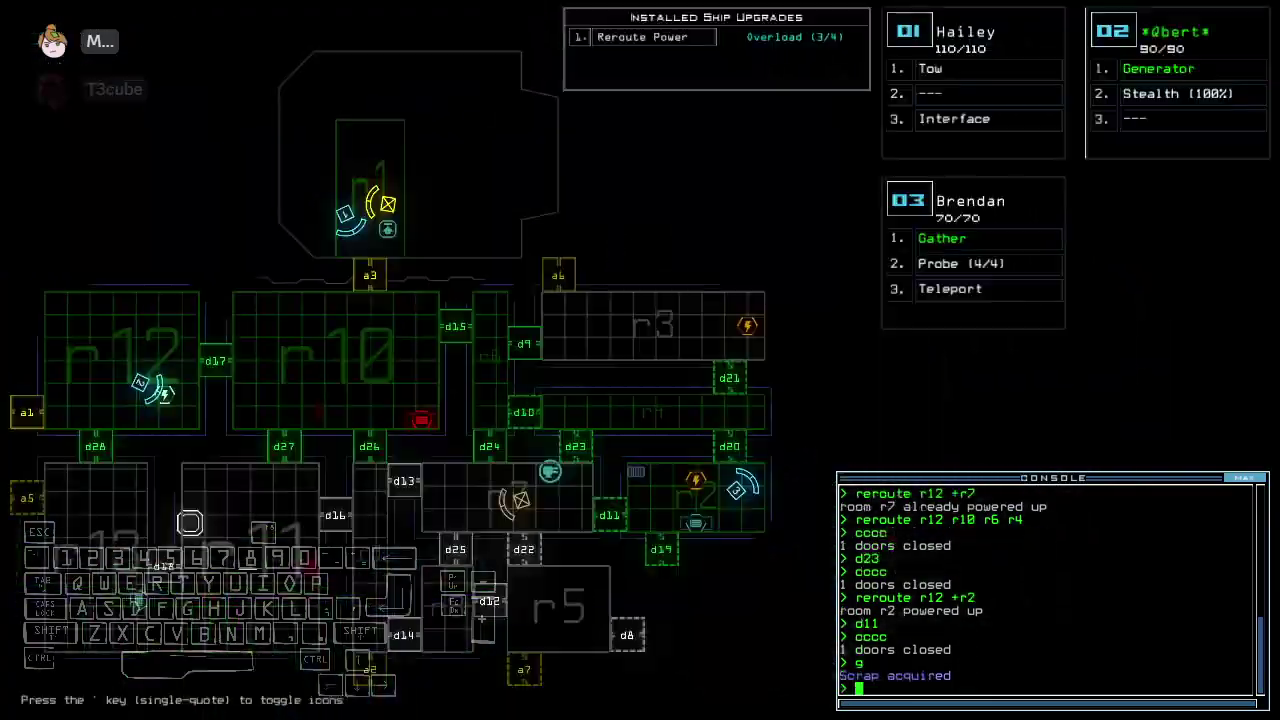
key(space)
key(space)
key(space)
text(d)
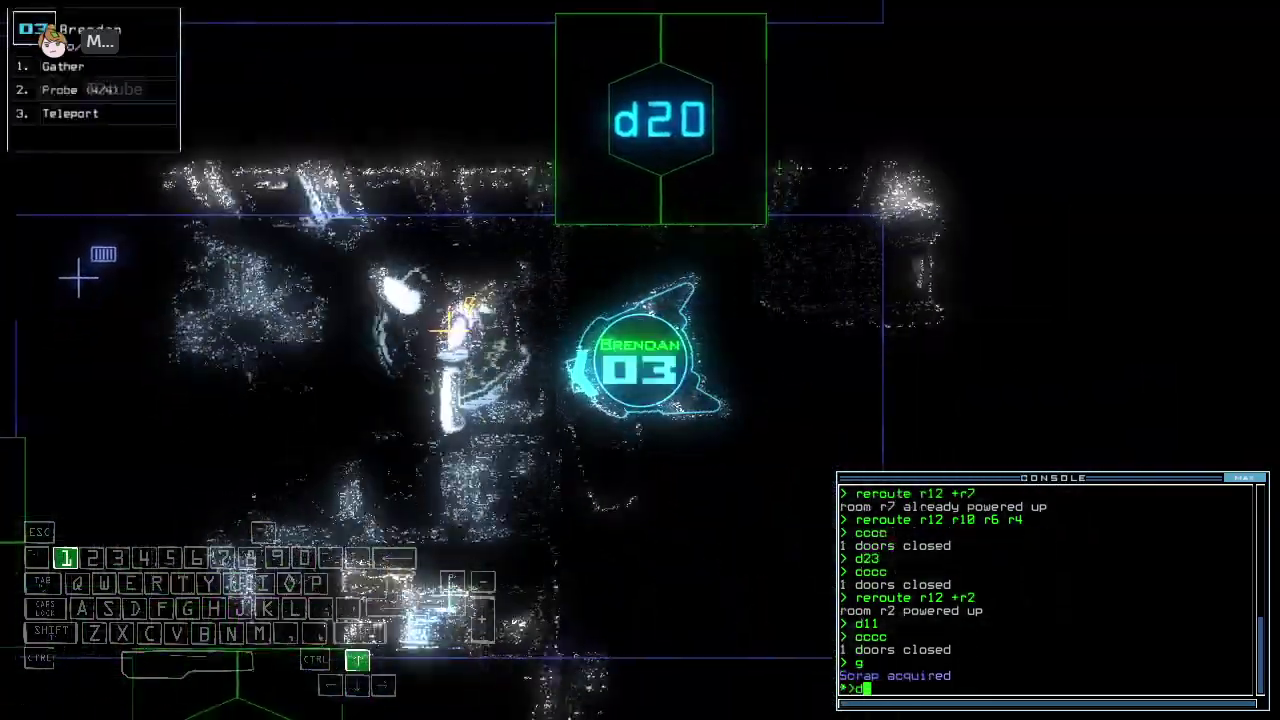
Move drone 03 to door d19 and drop a probe
key(Up)
text(d14)
key(Return)
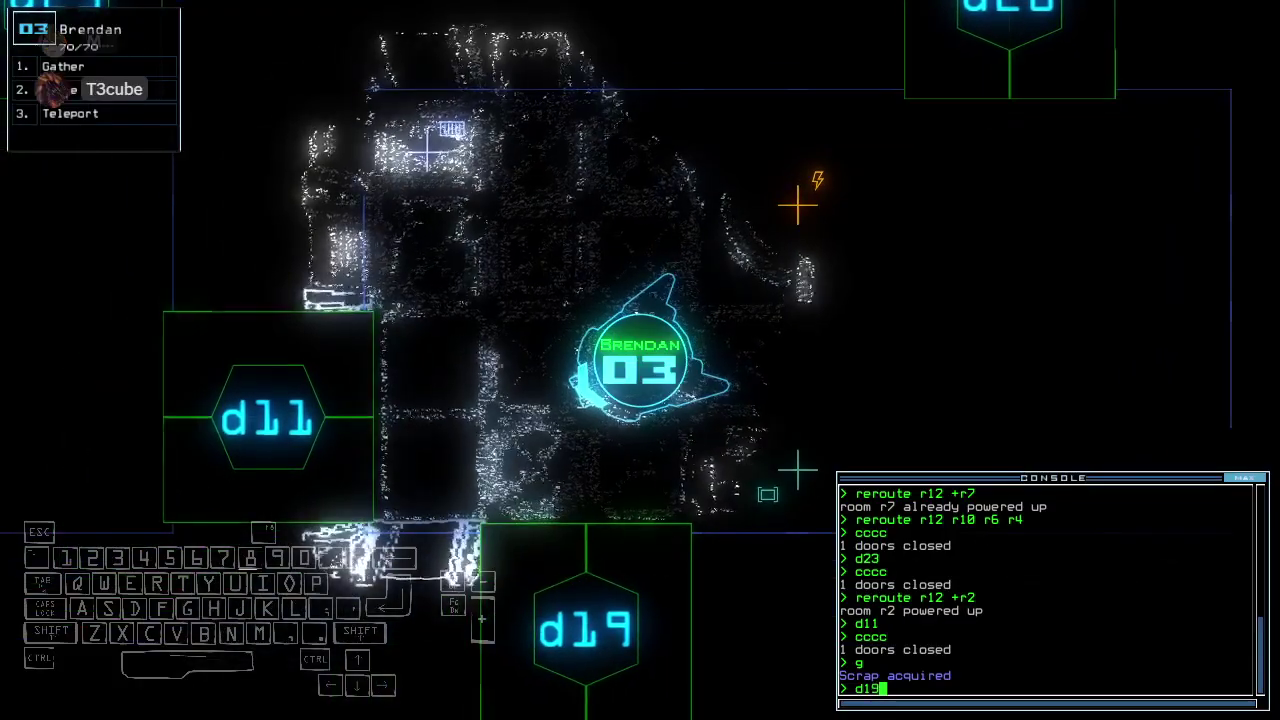
key(Return)
key(Up)
text(ffff)
key(Return)
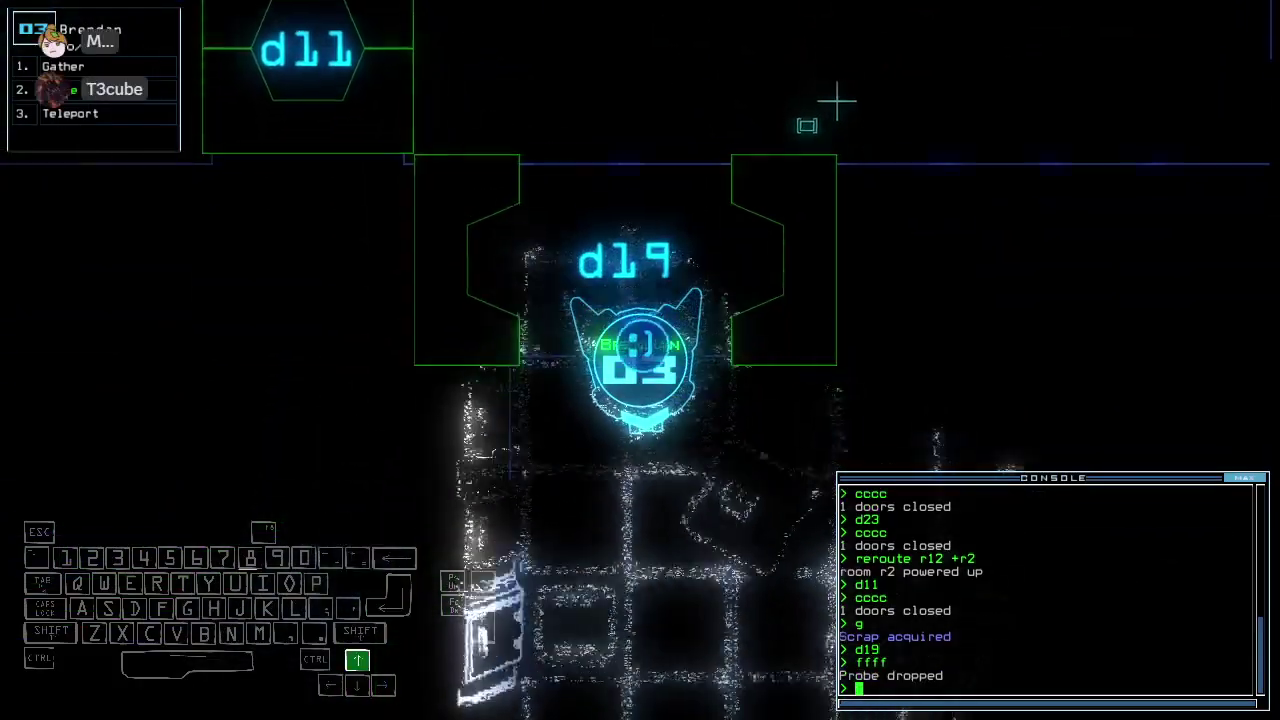
key(space)
key(space)
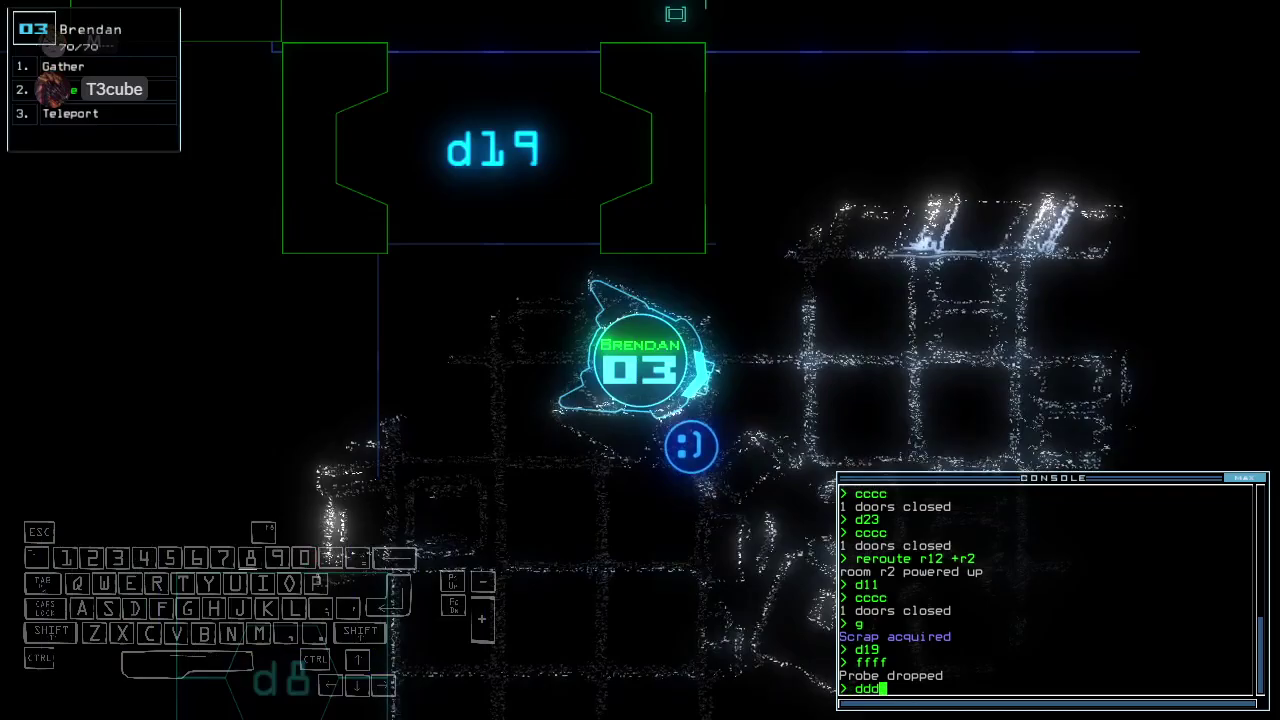
text(dd a1)
Redock the ship at airlock a1 and pick up the dropped probe
key(Return)
text(pickup)
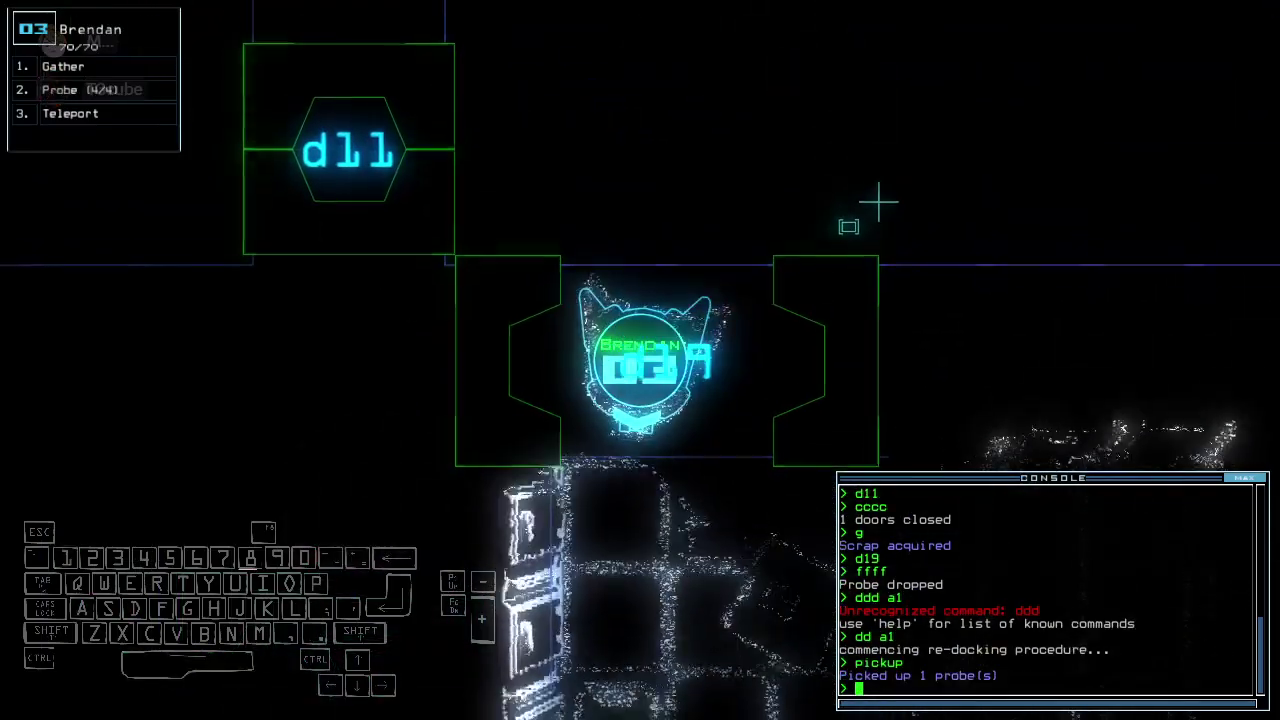
key(Return)
key(space)
key(Left)
key(space)
key(1)
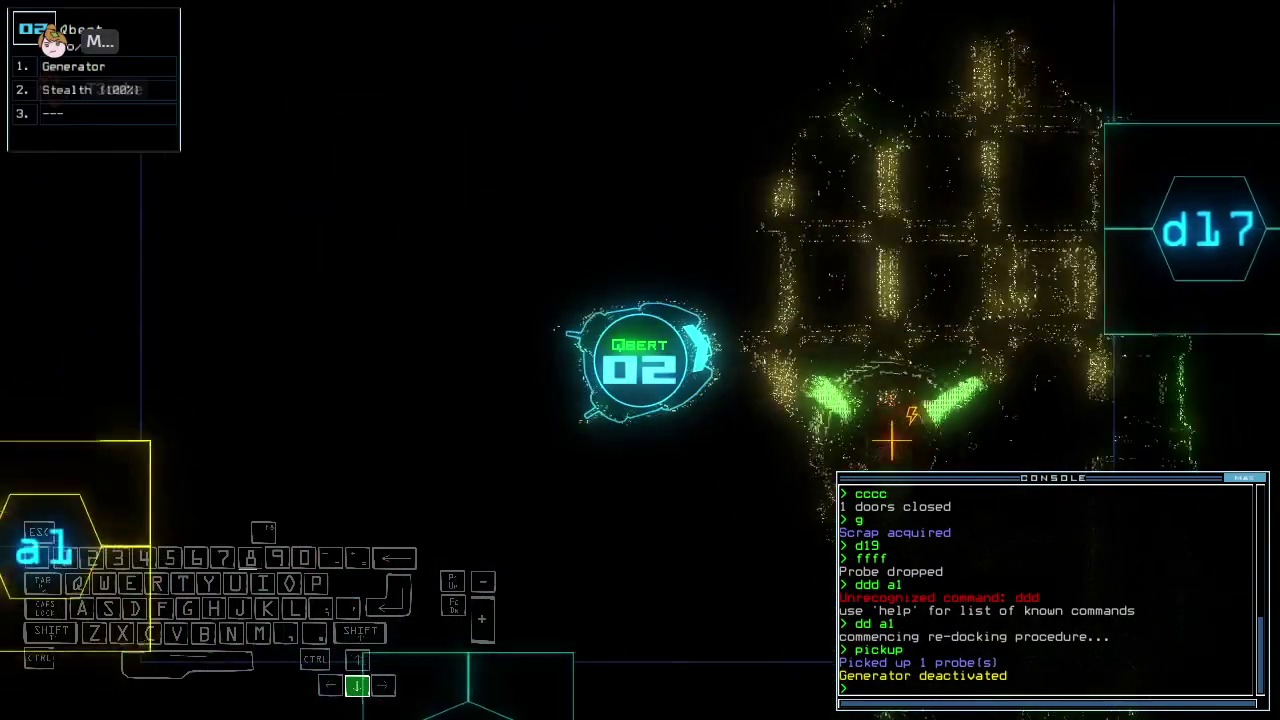
key(Down)
key(Down)
key(Down)
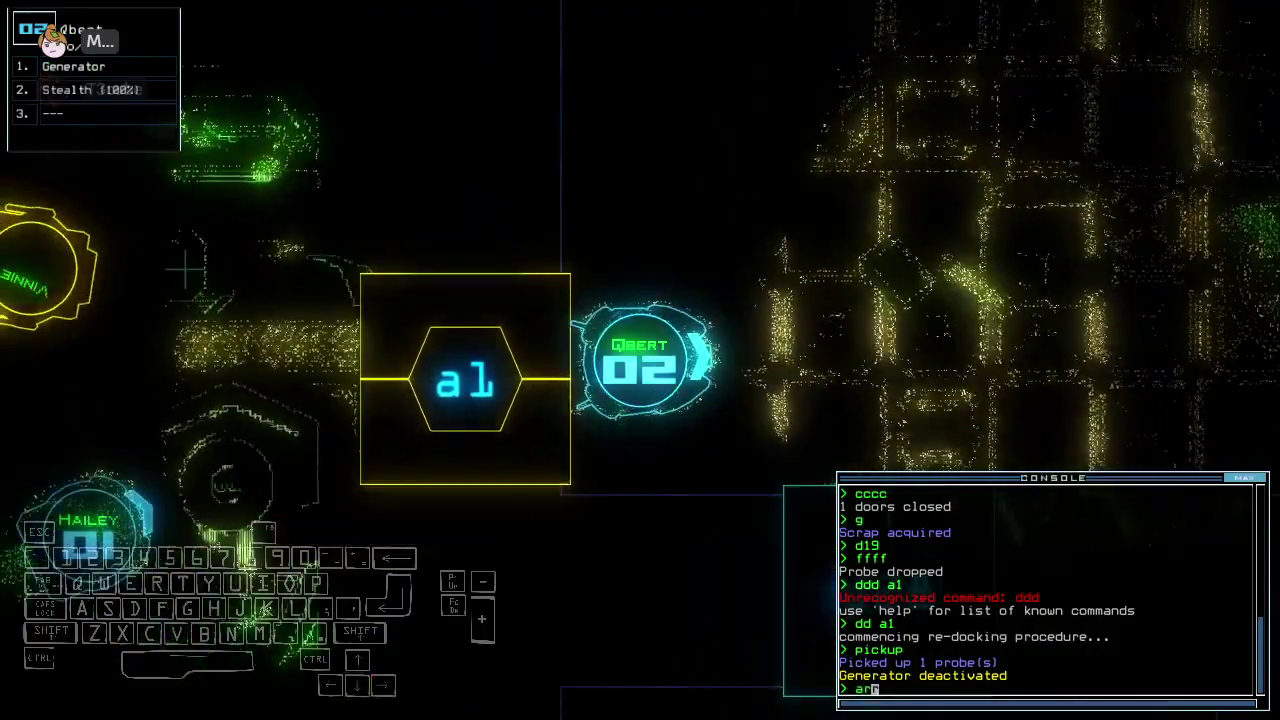
text(arr)
Reopen room r1's doors, switch the generator on, and close drone 03's door
key(Return)
key(Left)
key(Left)
key(Down)
text(ra)
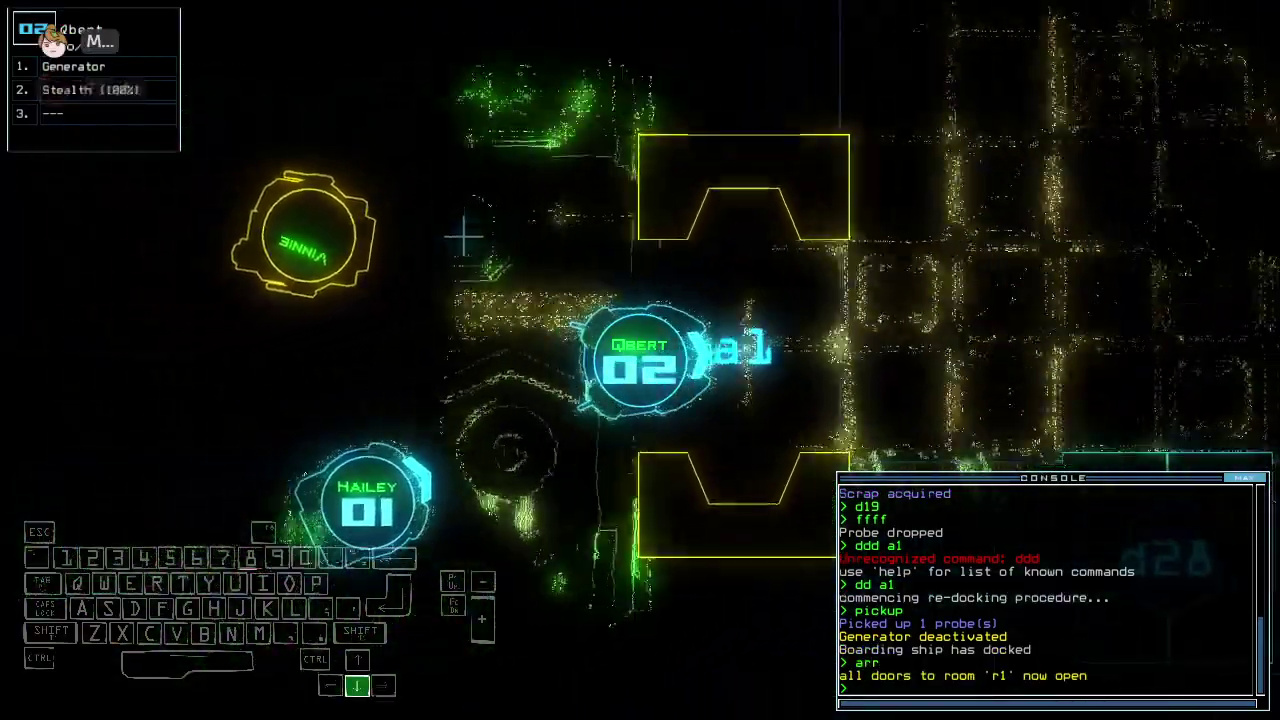
key(Return)
key(space)
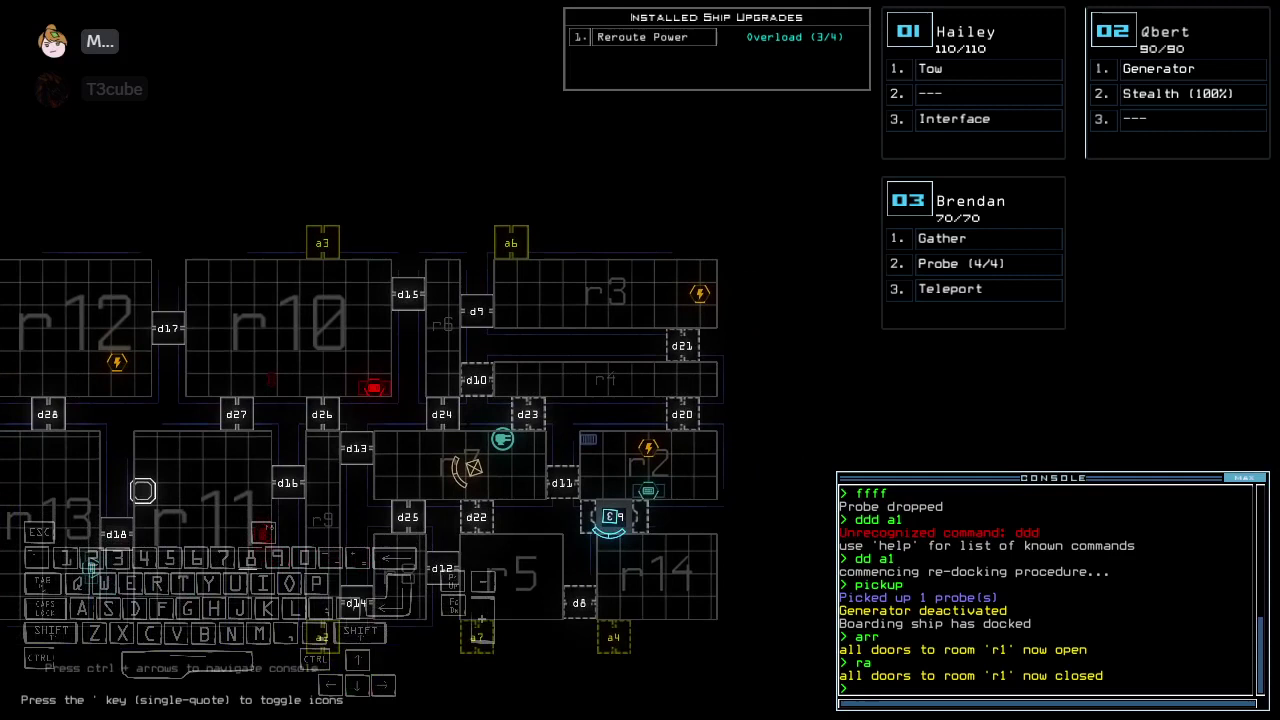
text(dd)
key(Left)
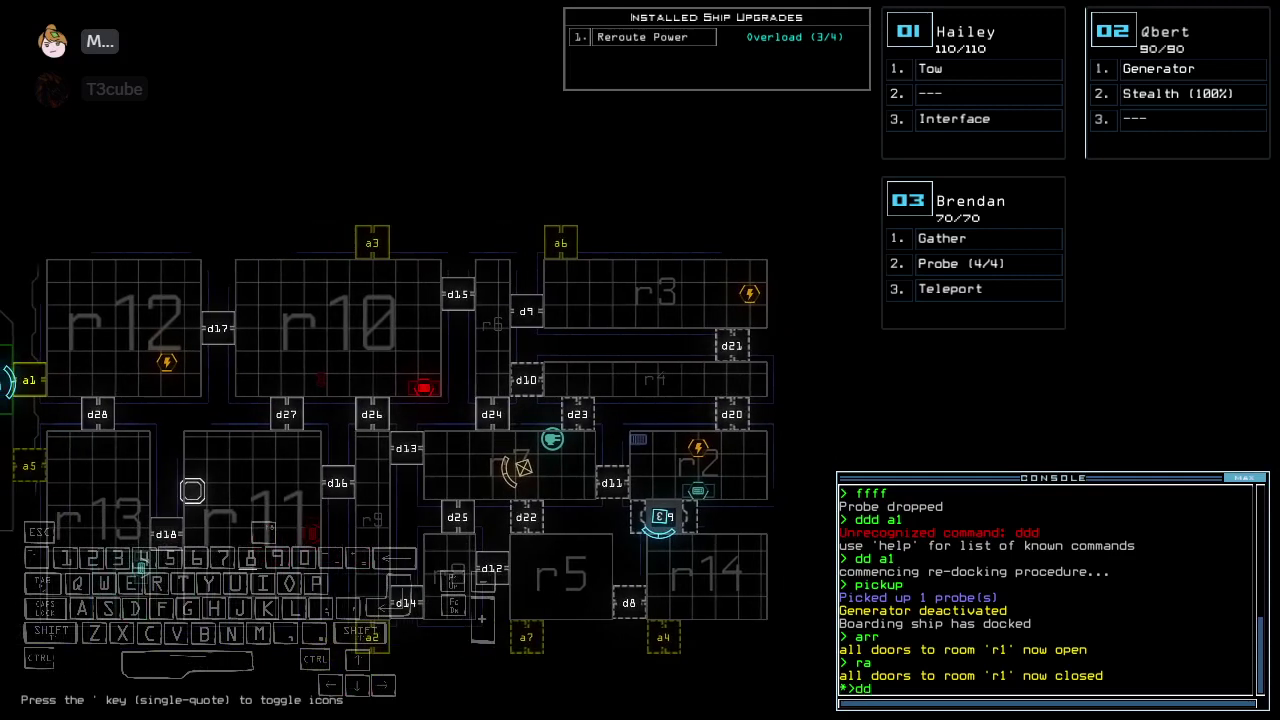
key(Left)
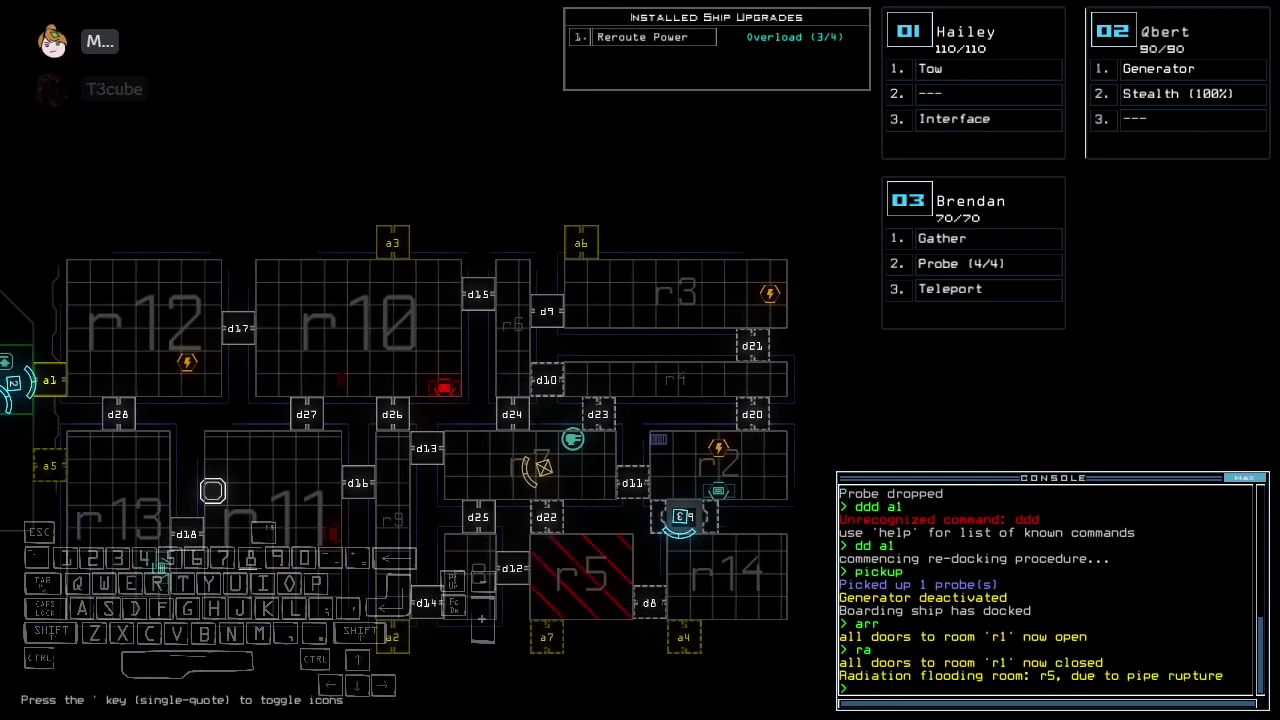
text(arr)
key(Return)
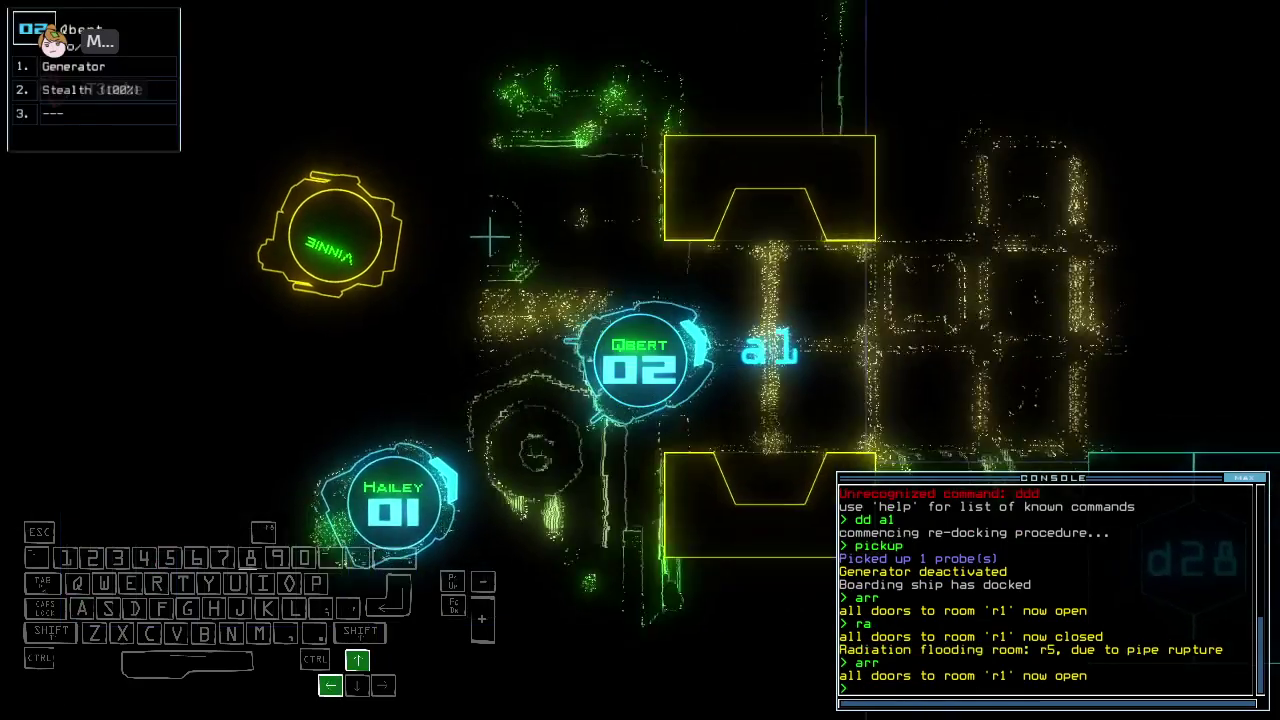
text(generator)
key(Return)
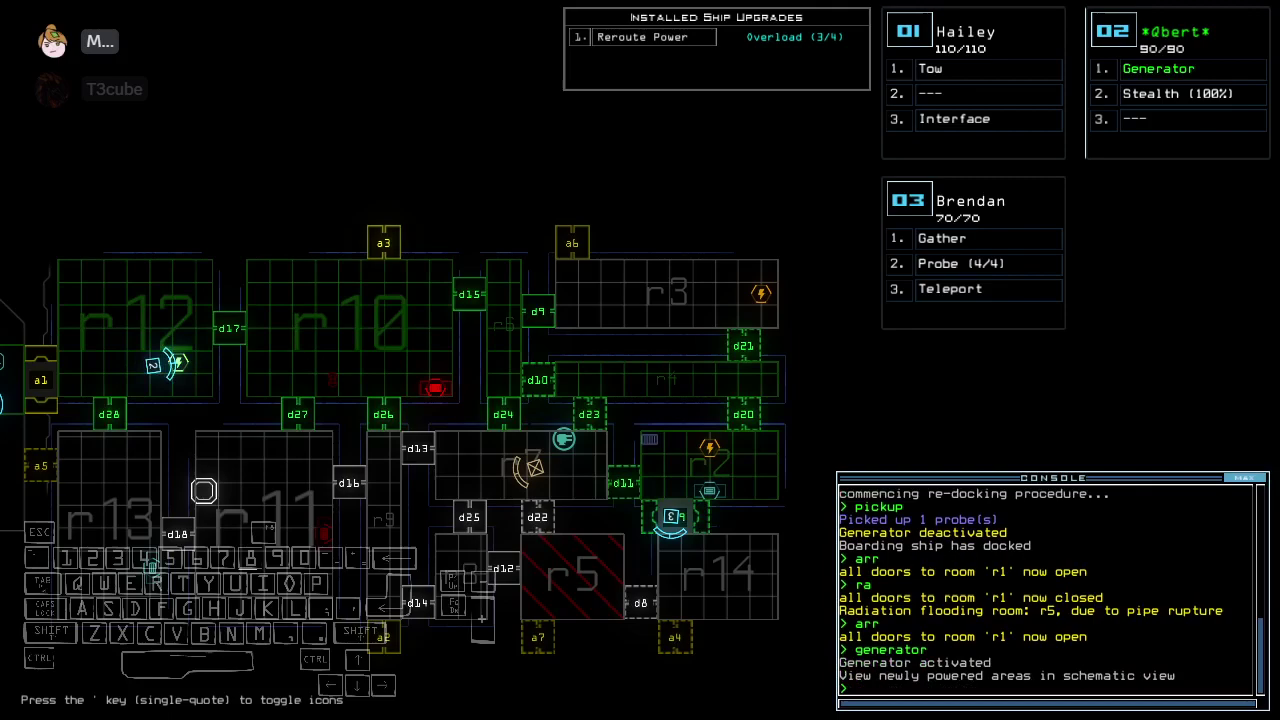
text(cccc)
key(Return)
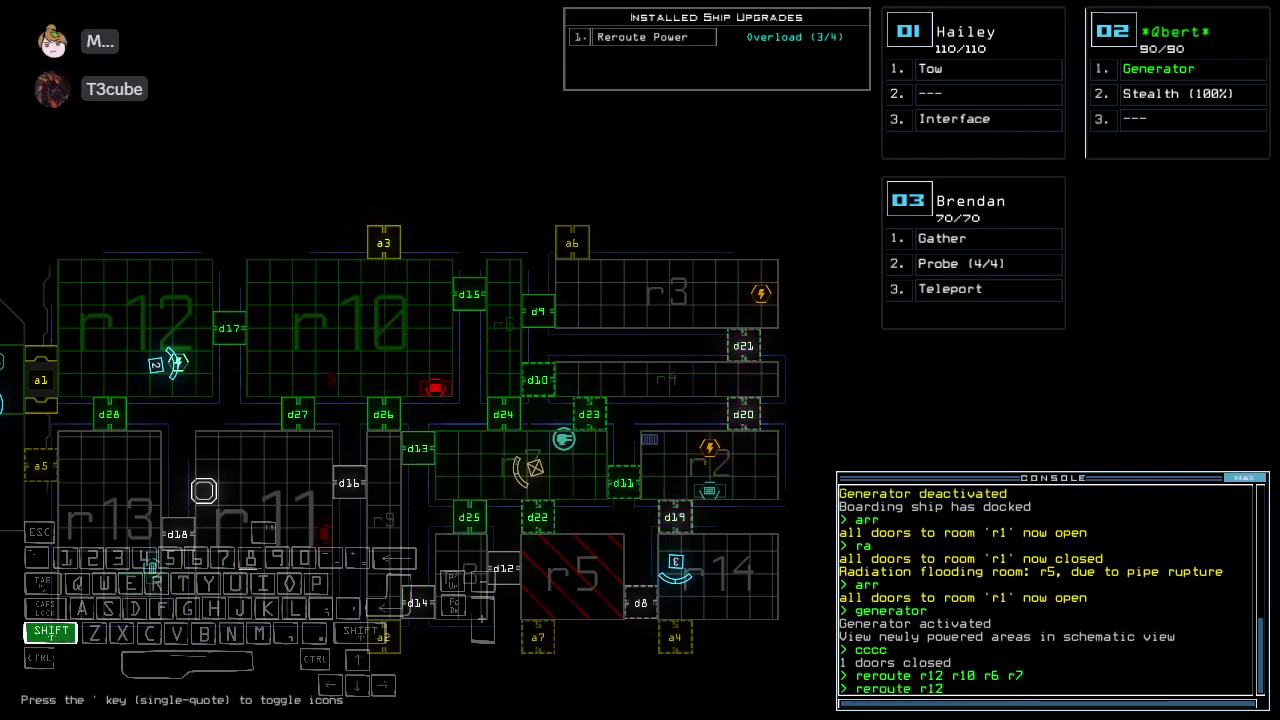
text(3)
text(ffff)
Drop a probe, teleport drone 03 to room r7, and open door d22
key(Return)
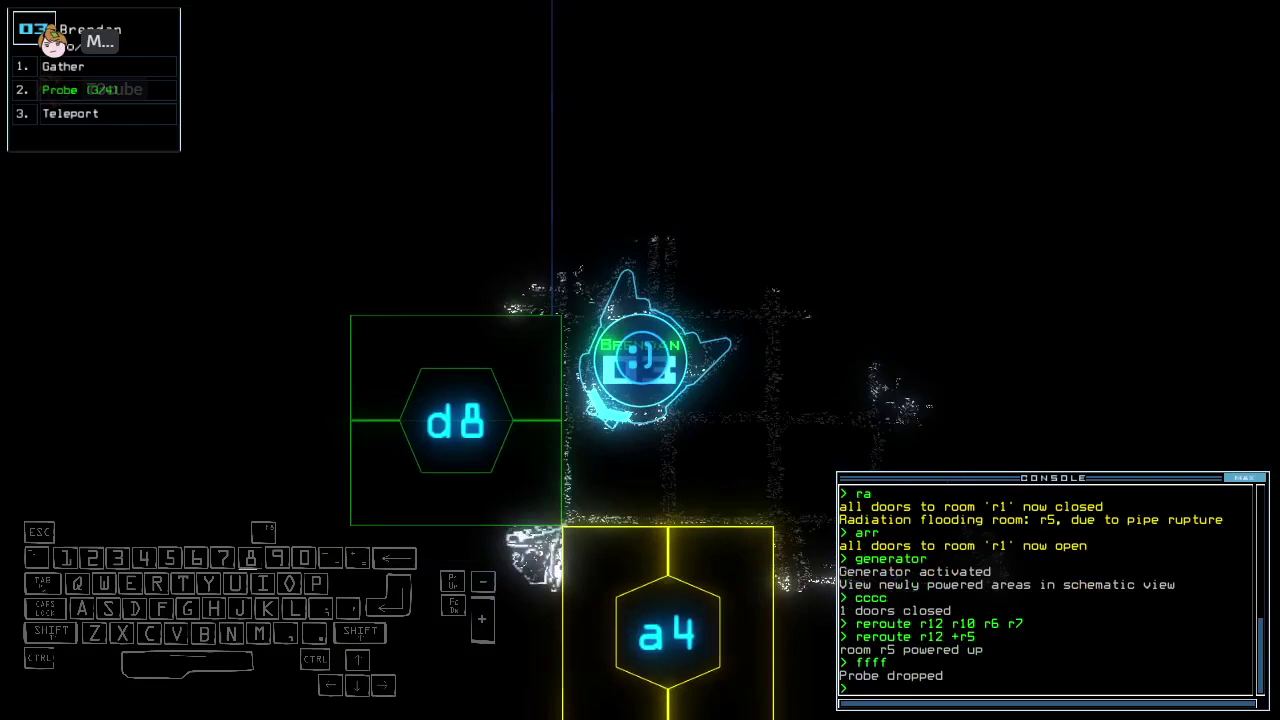
text(d8)
key(Return)
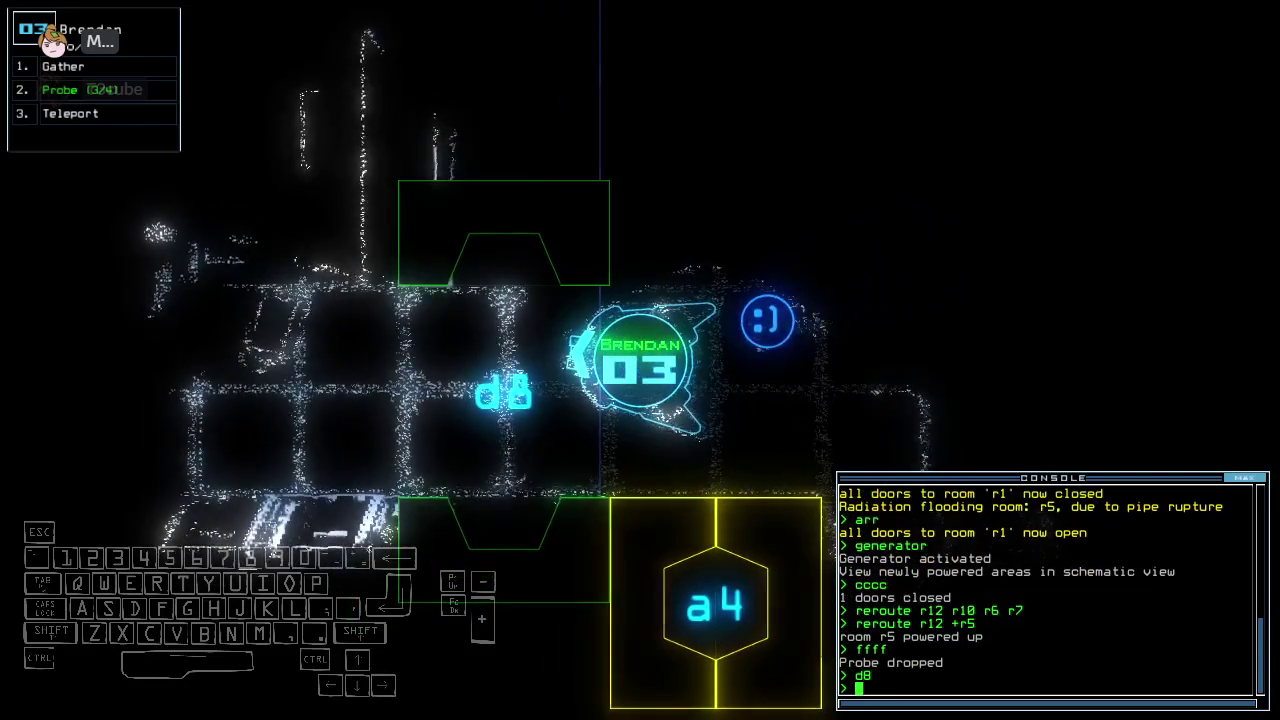
key(space)
text(cccc)
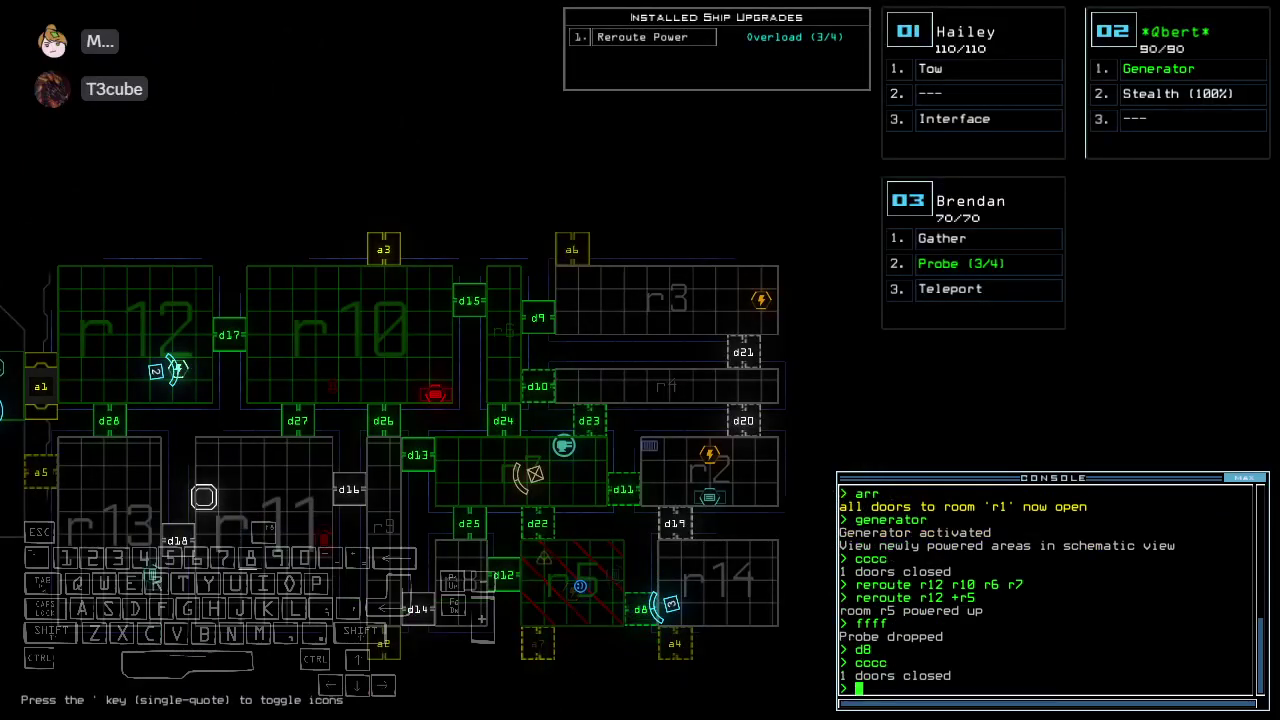
key(ctrl+Right)
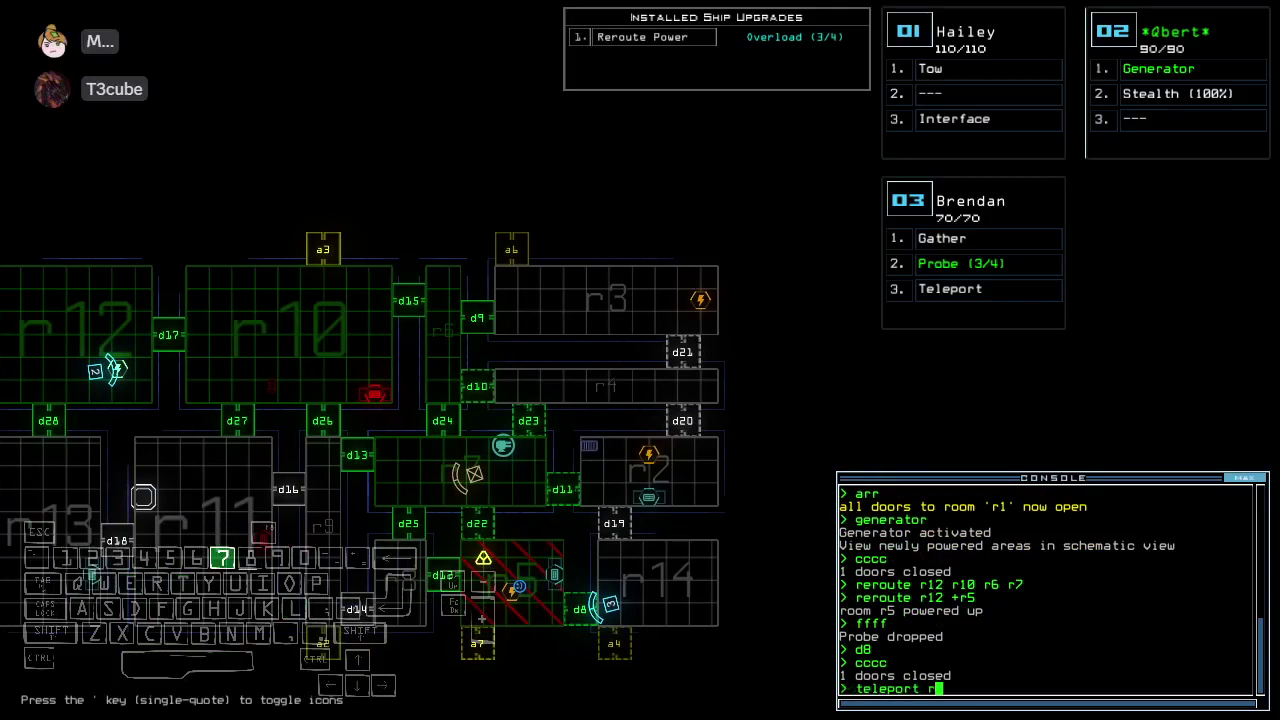
key(space)
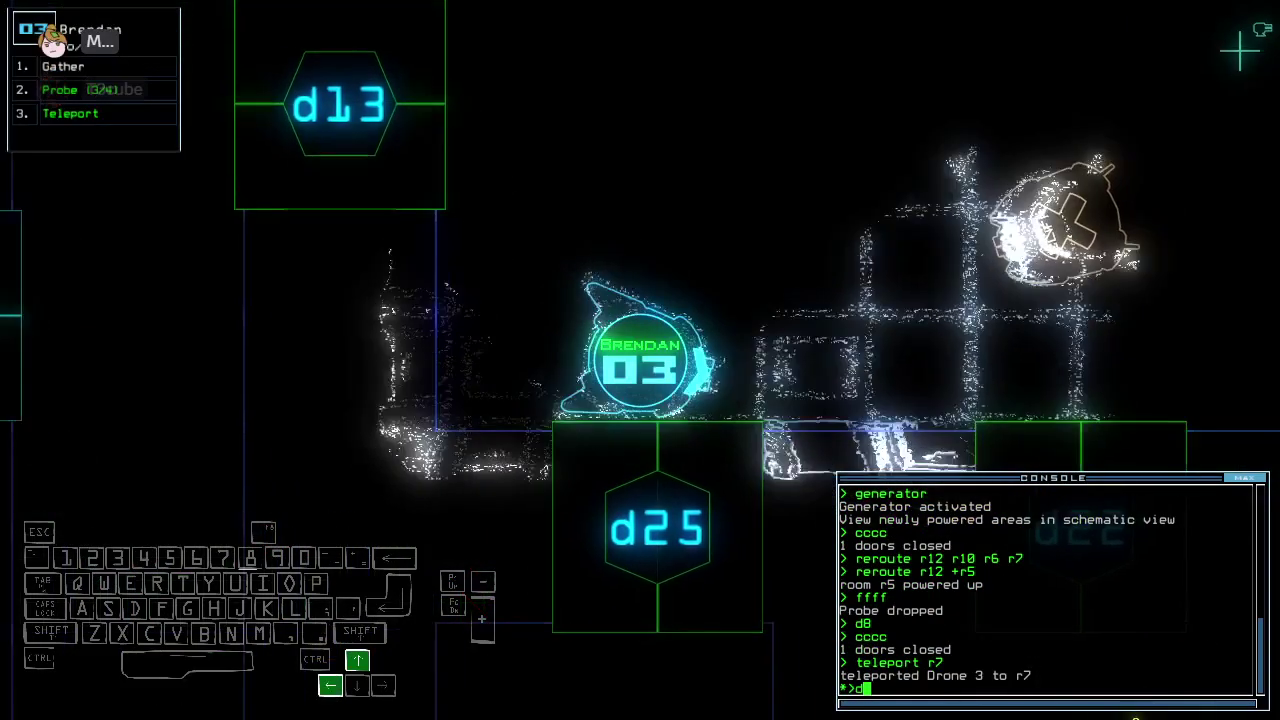
text(d22)
key(Return)
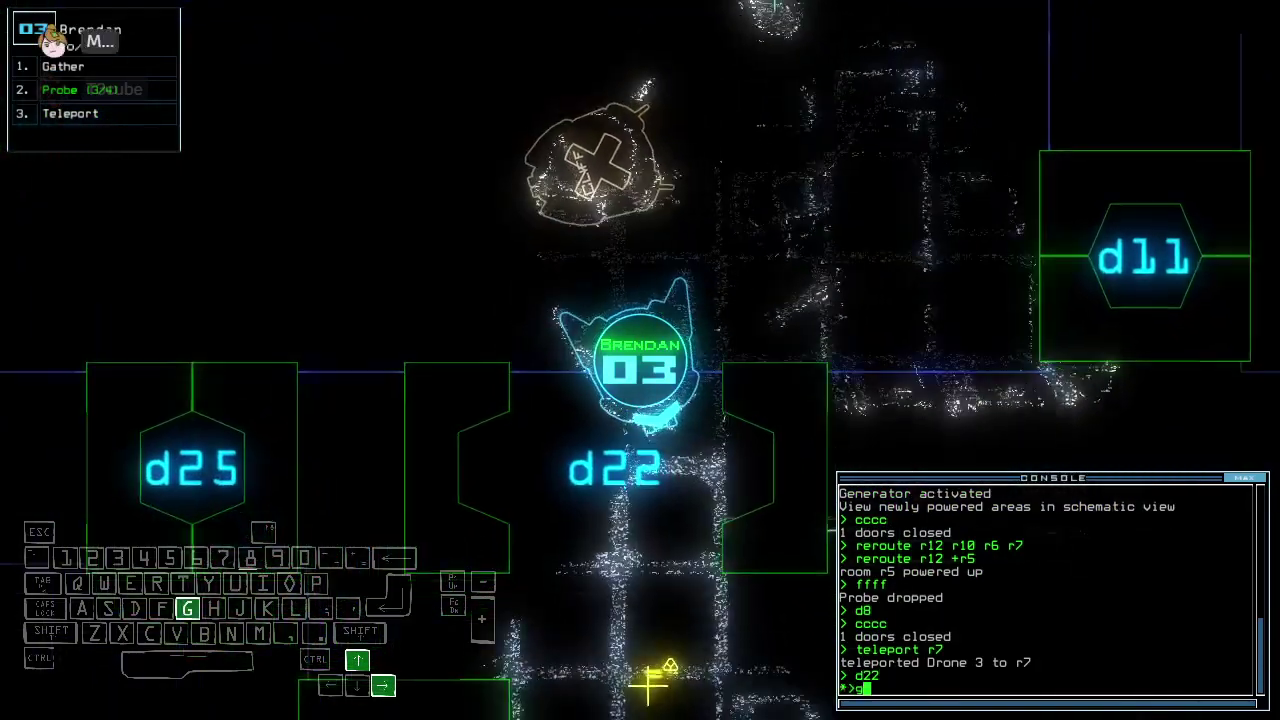
text(gt)
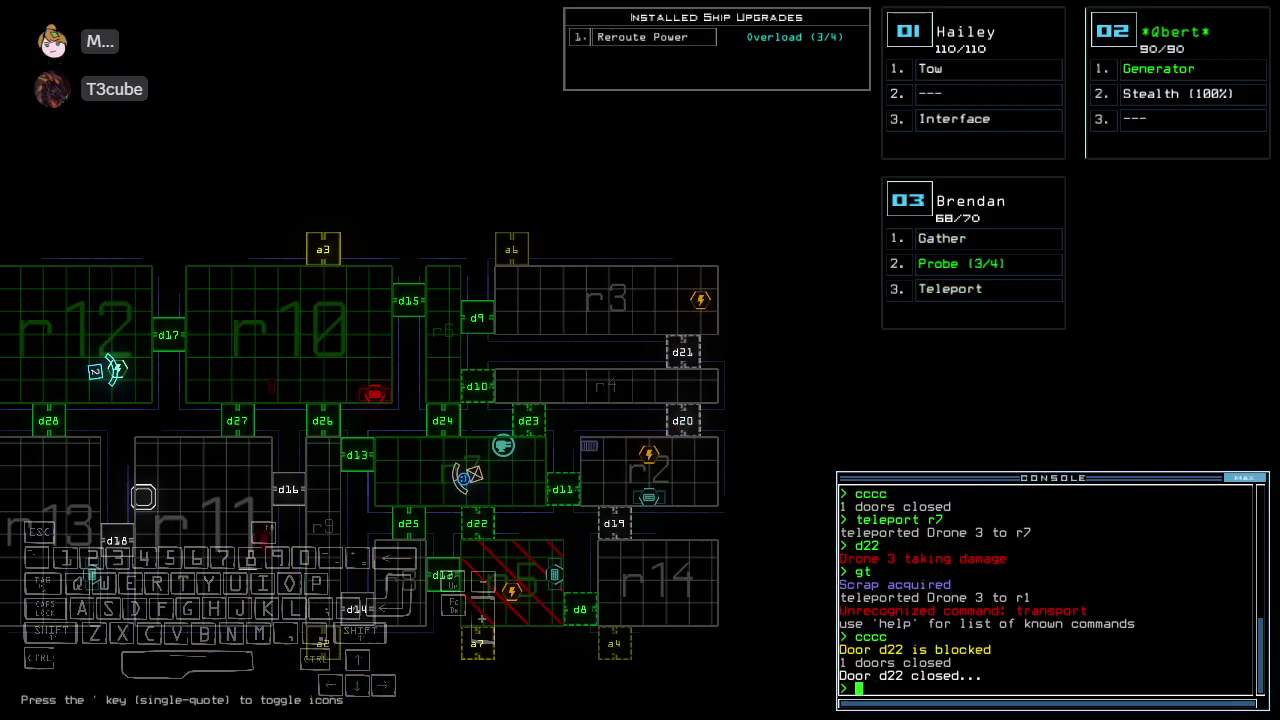
text(teleport r7)
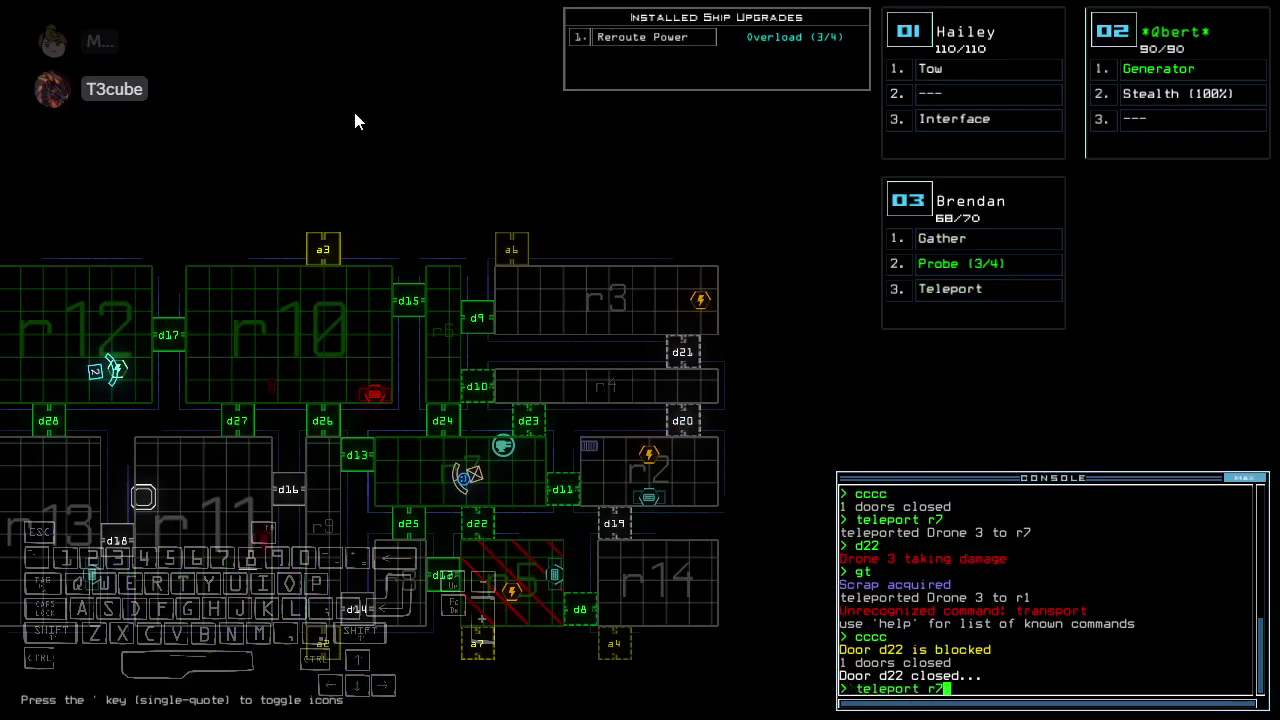
Teleport drone 3 to room r7, pick up its dropped probe, and open door d23
key(Return)
text(p)
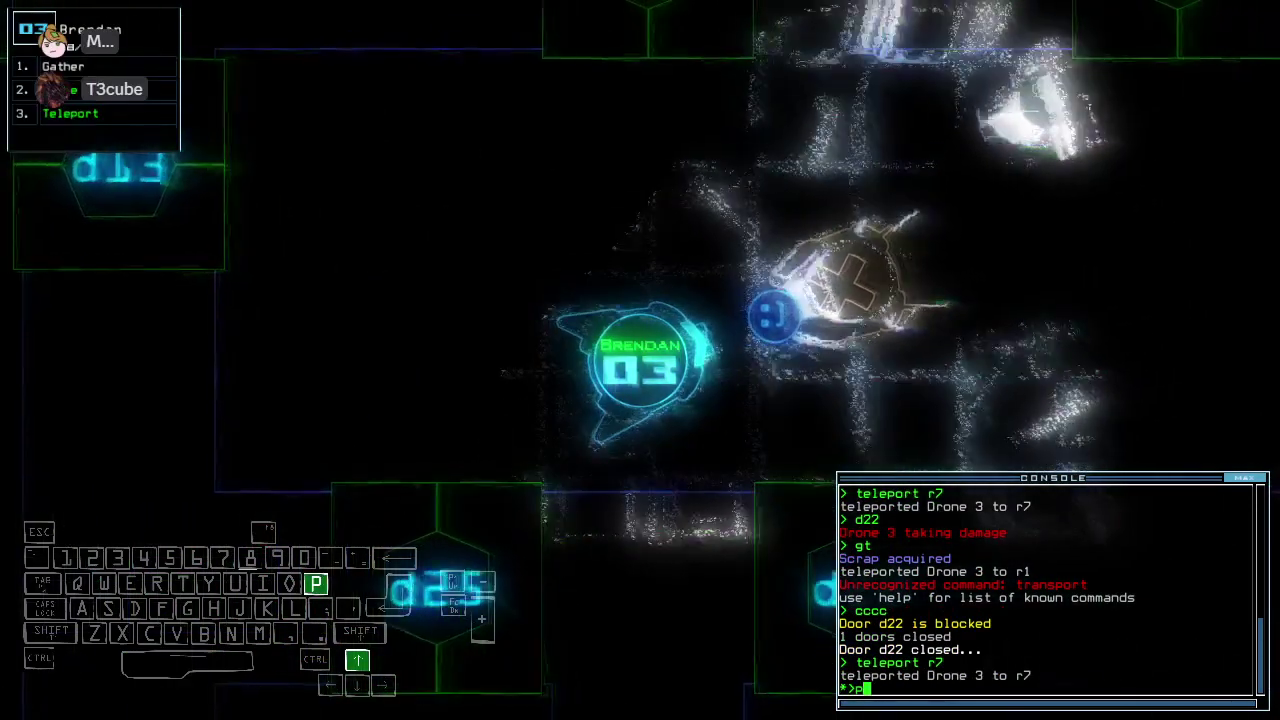
text(ickup)
key(Return)
key(Tab)
key(Tab)
text(d2)
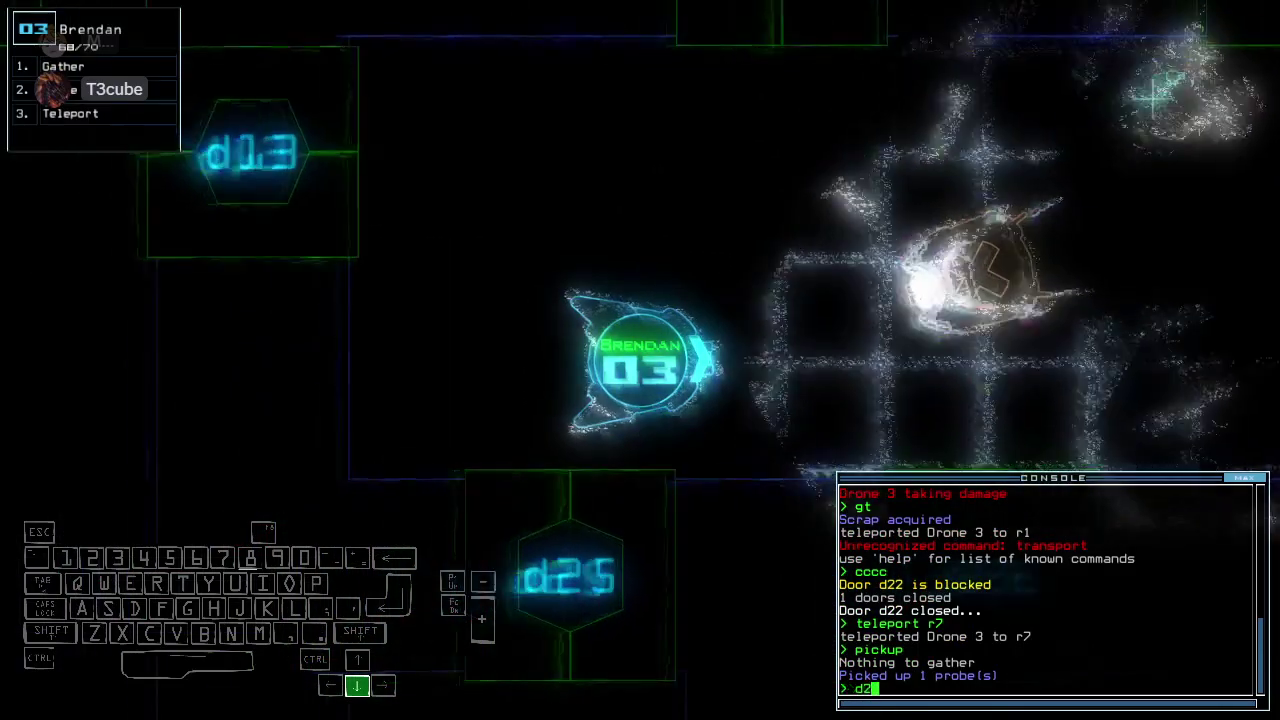
text(3)
key(Return)
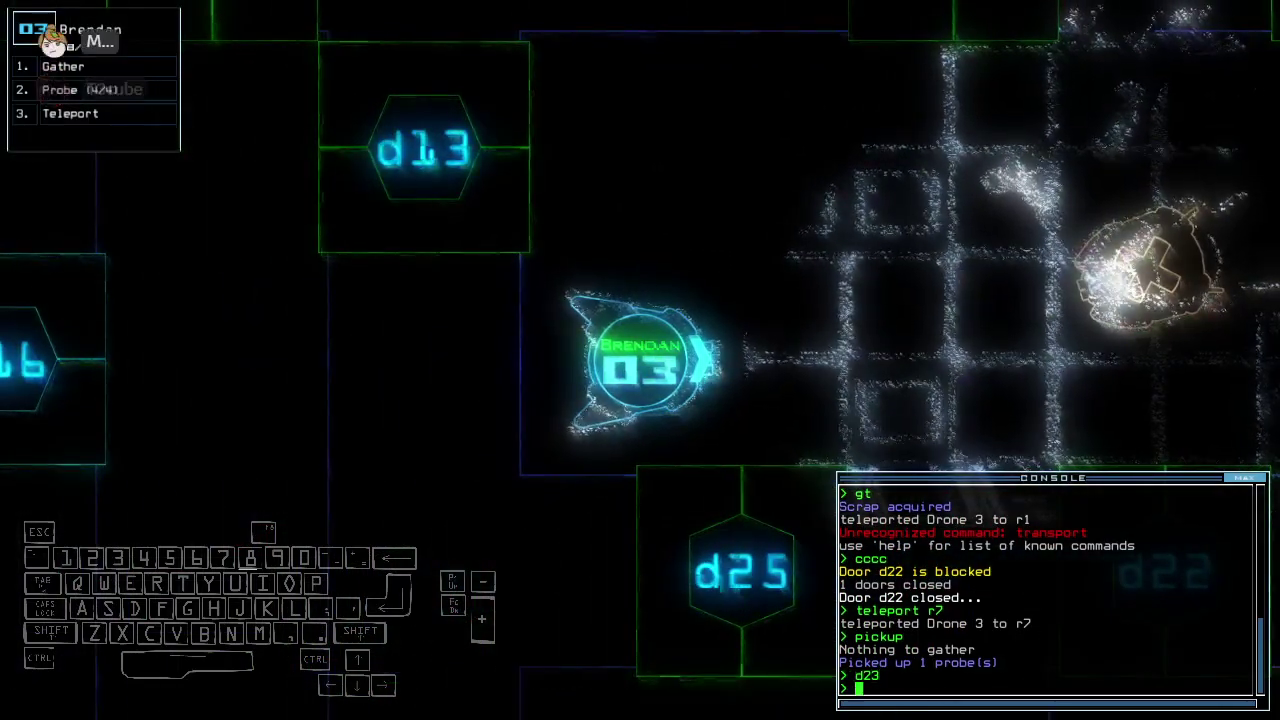
Open door d13 from drone 3's view, then close it again
key(Tab)
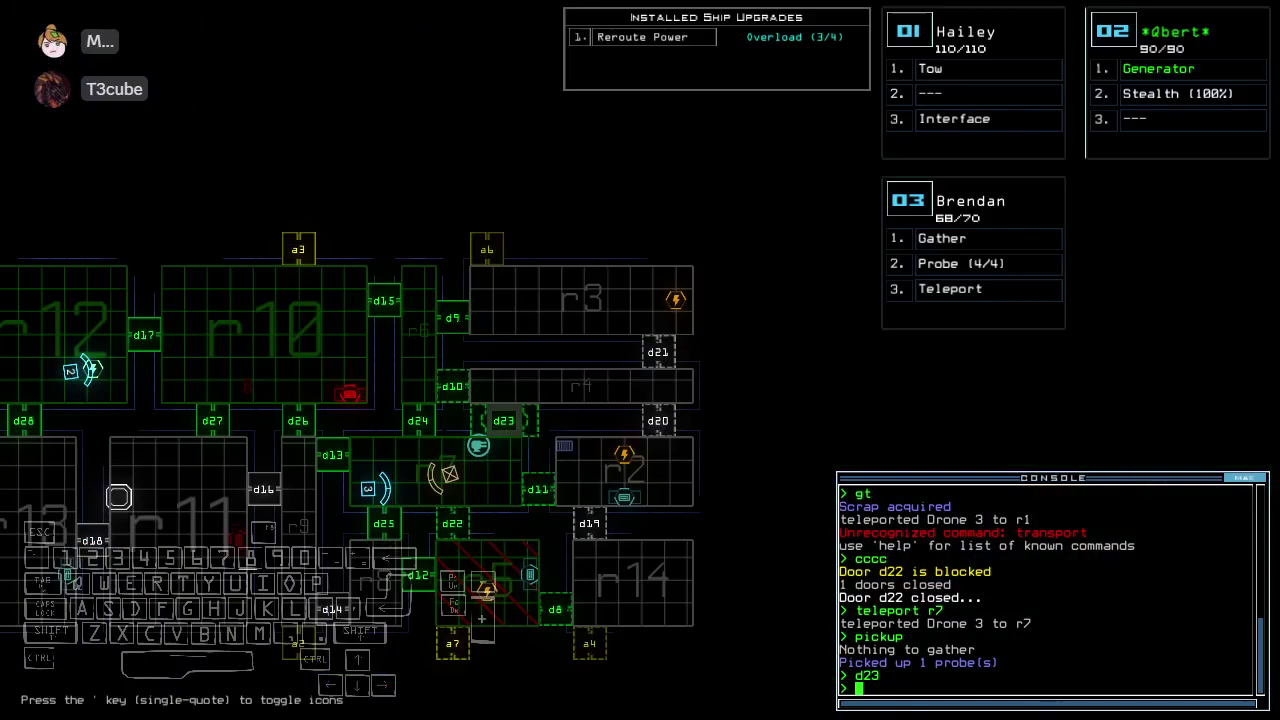
key(space)
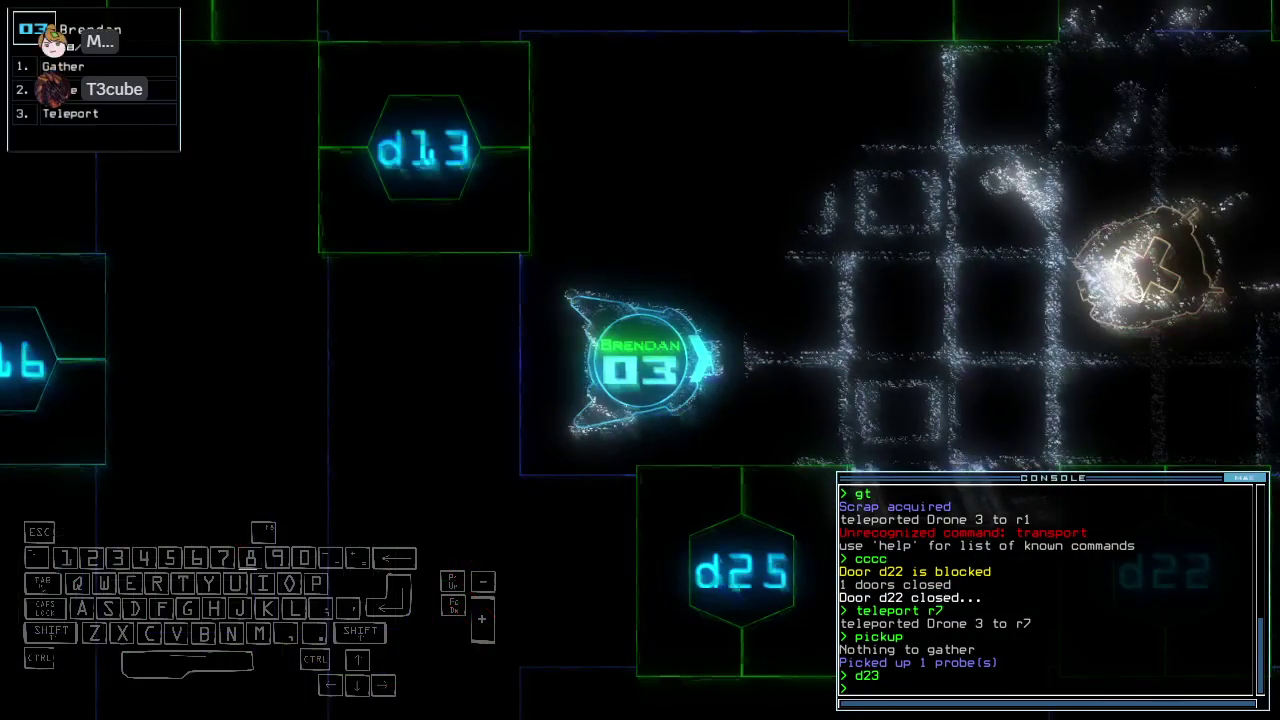
text(d13)
key(Return)
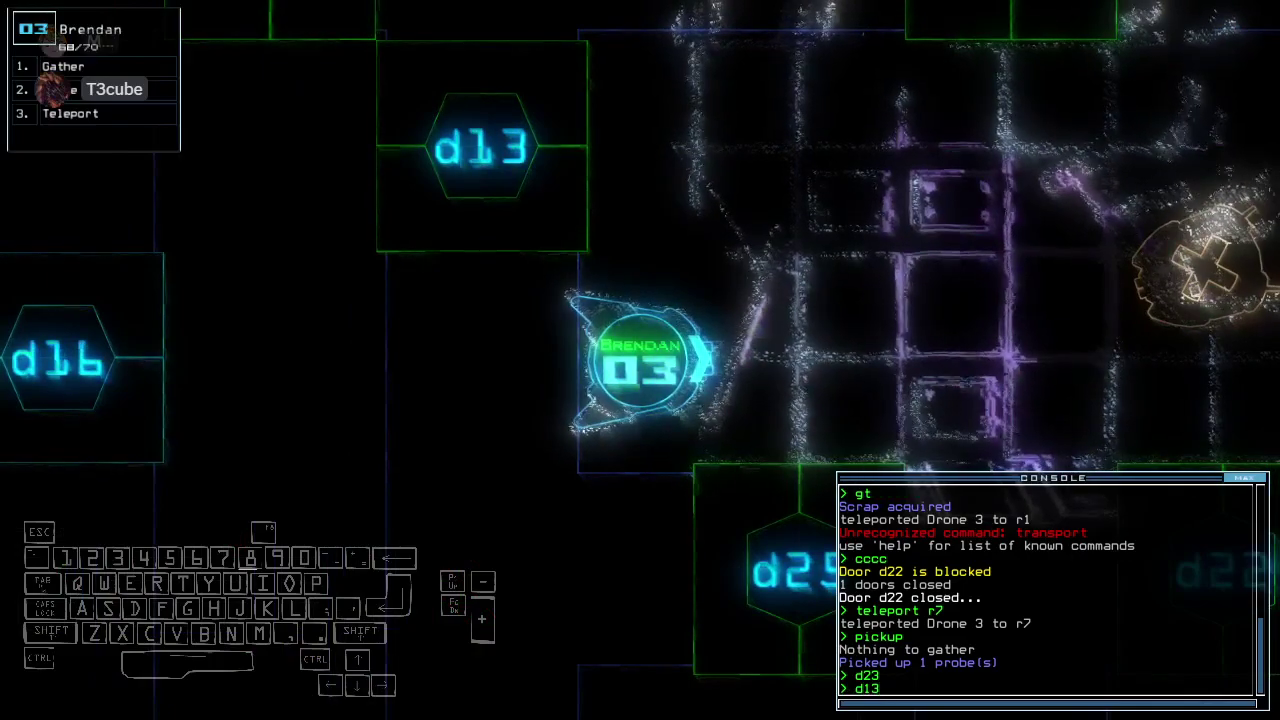
key(BackSpace)
key(BackSpace)
key(BackSpace)
text(cccc)
key(Return)
Drive drone 3 through door d13 and close the door behind it
key(Down)
key(Right)
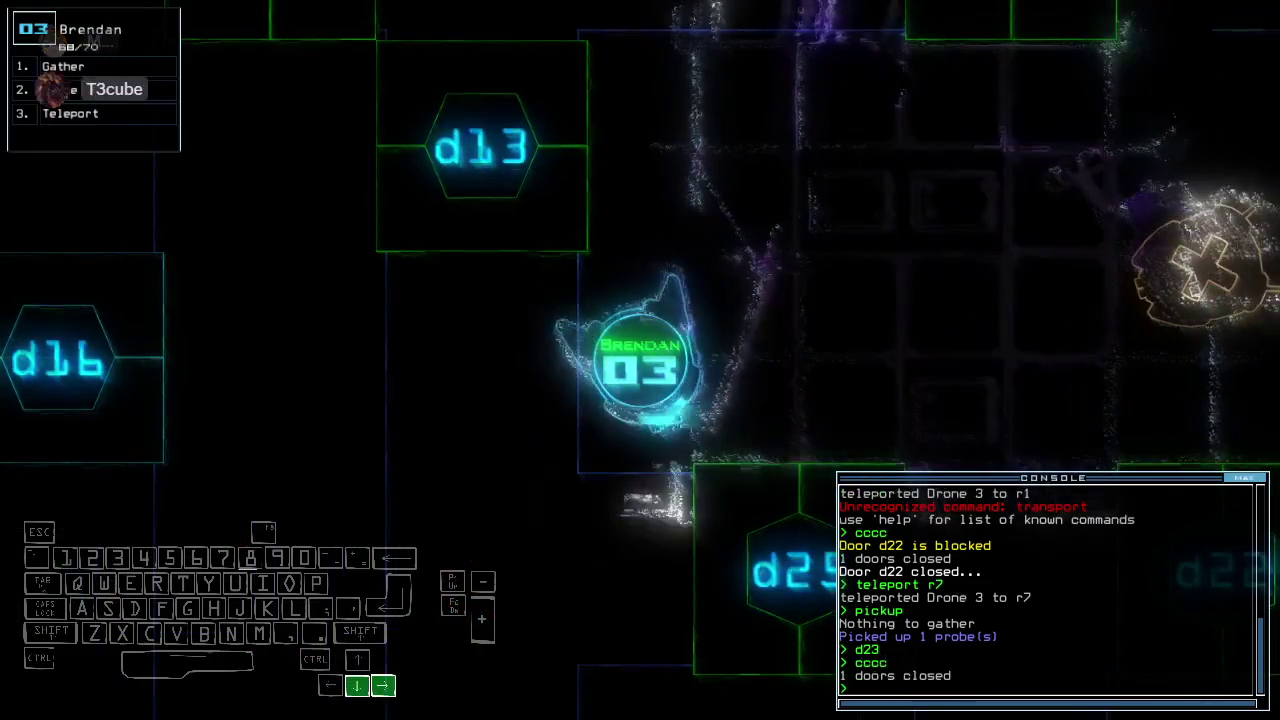
text(d13)
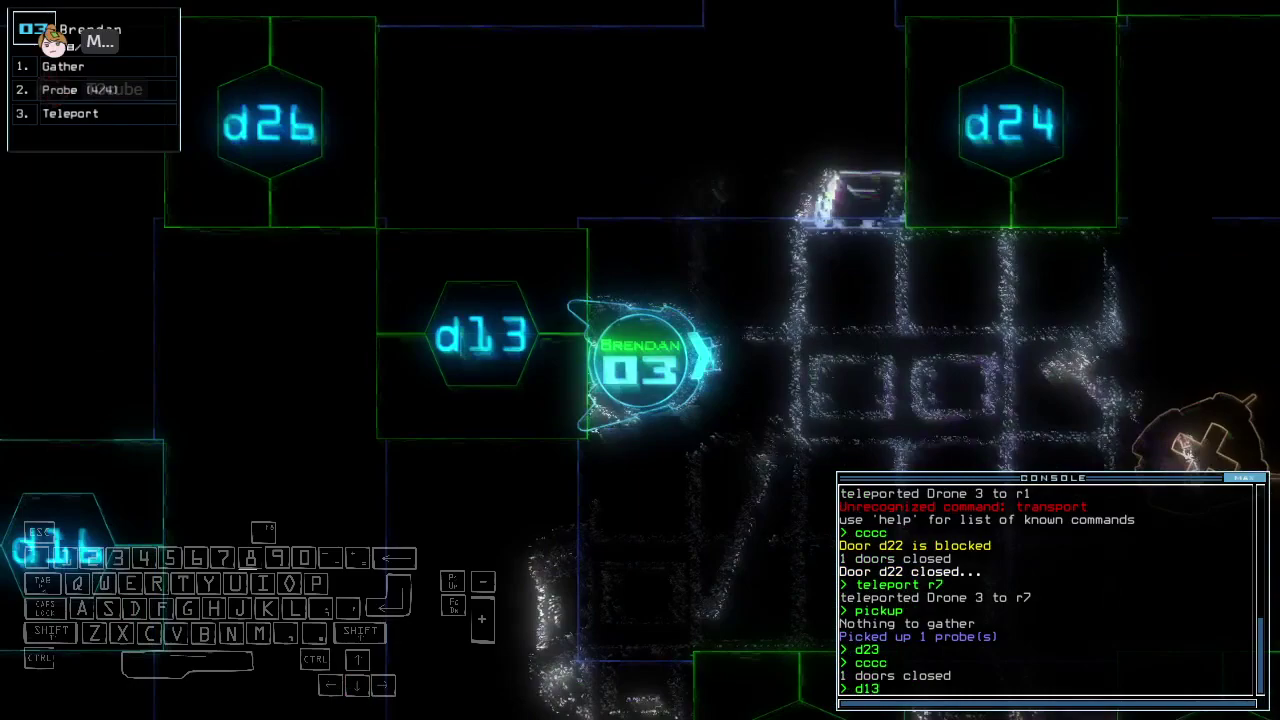
key(Return)
key(Down)
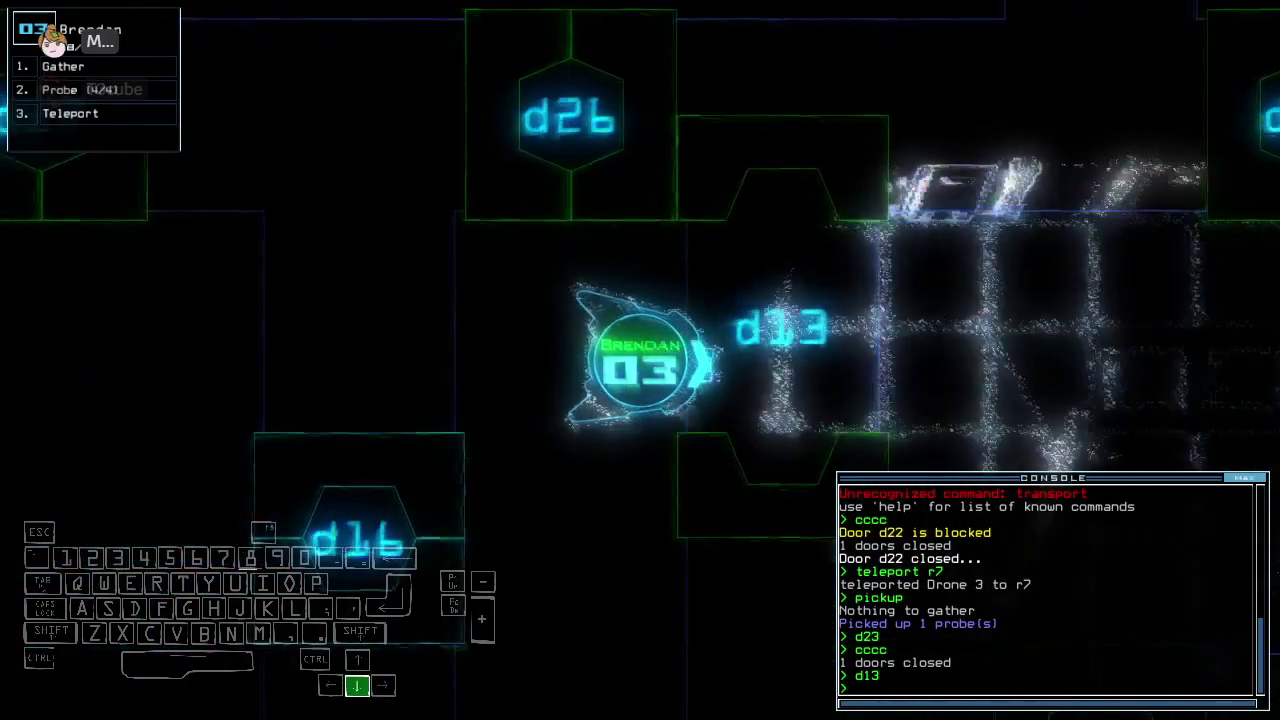
text(cccc)
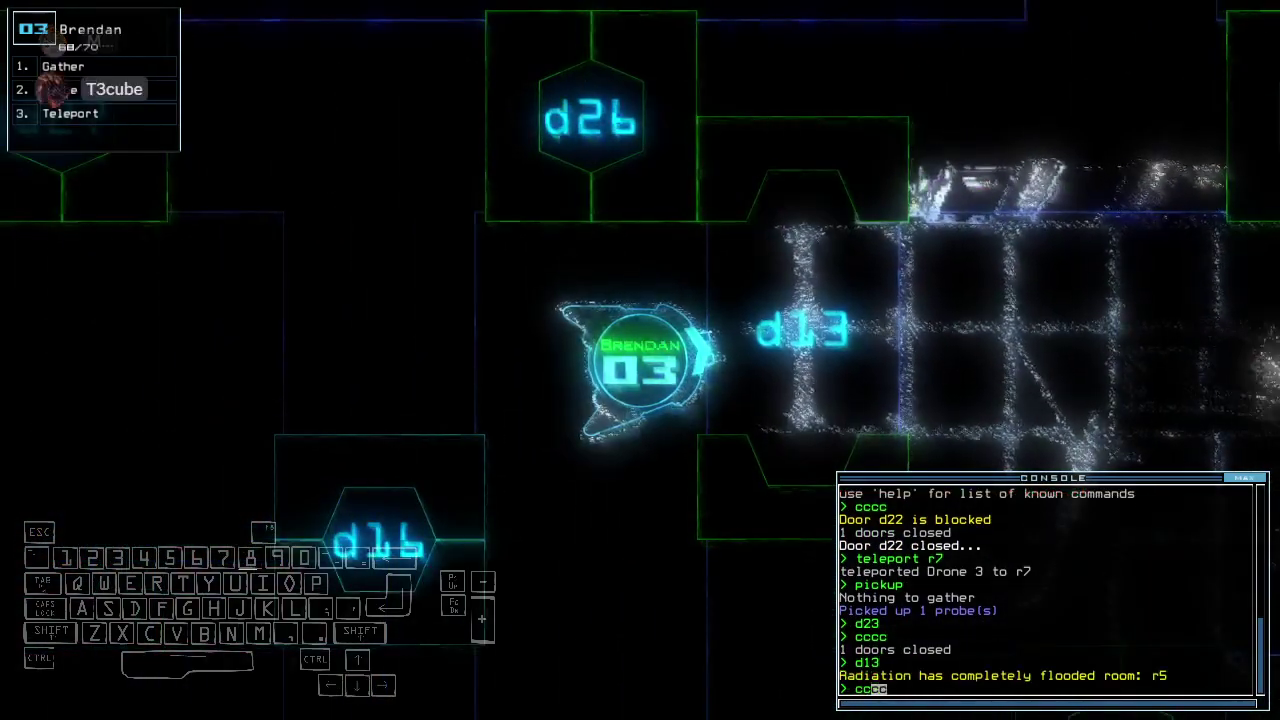
key(Return)
Overload room r7 twice, cycling door d13 between, to destroy its defense
key(Return)
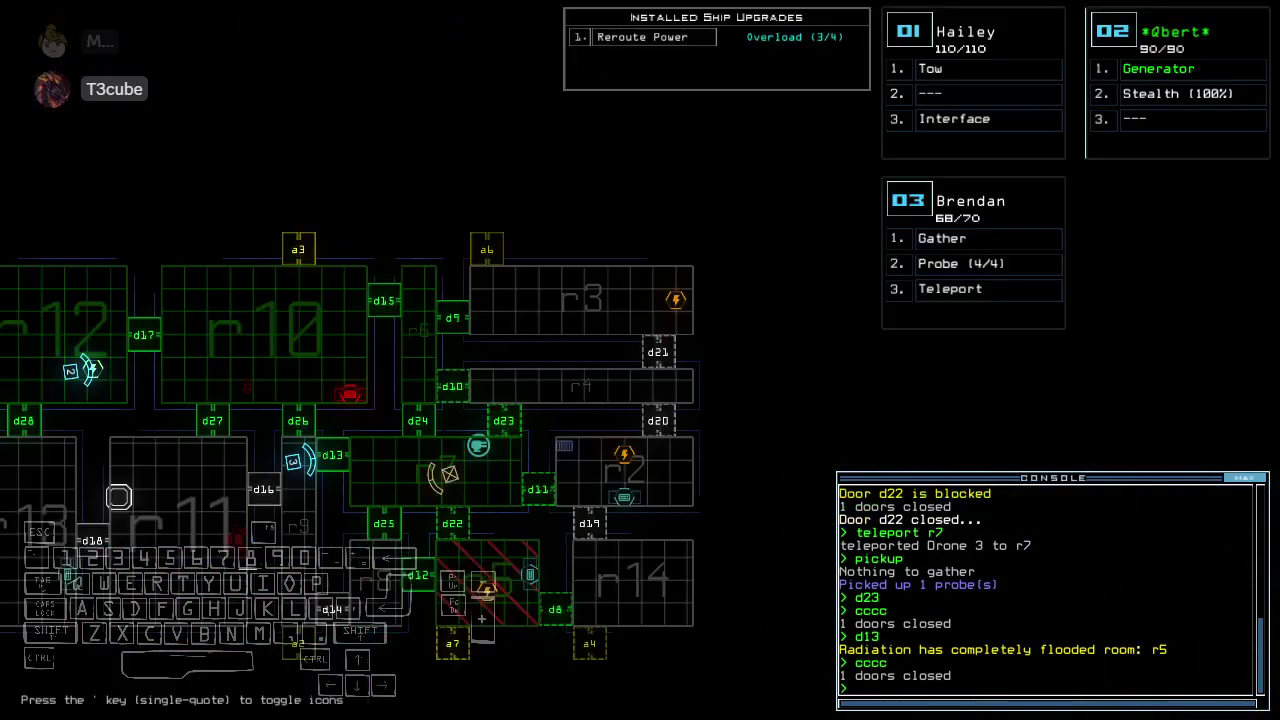
text(voverload r7)
key(Return)
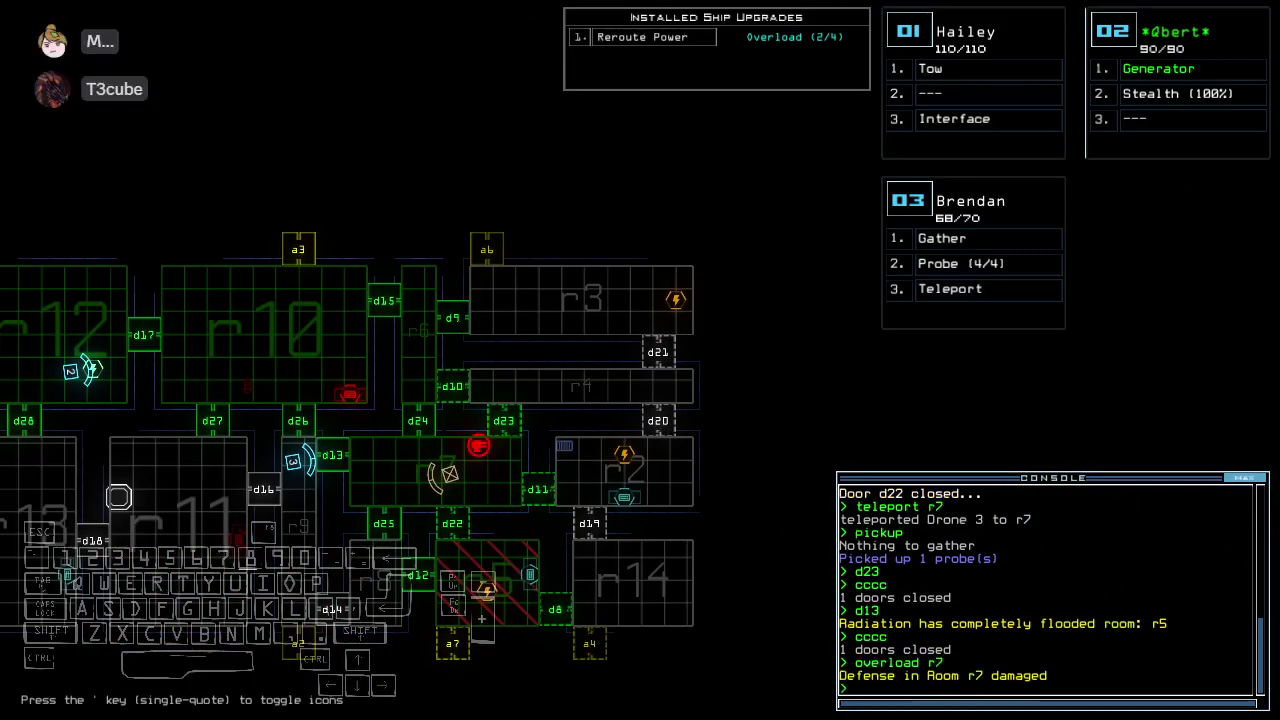
text(d13)
key(Return)
text(cccc)
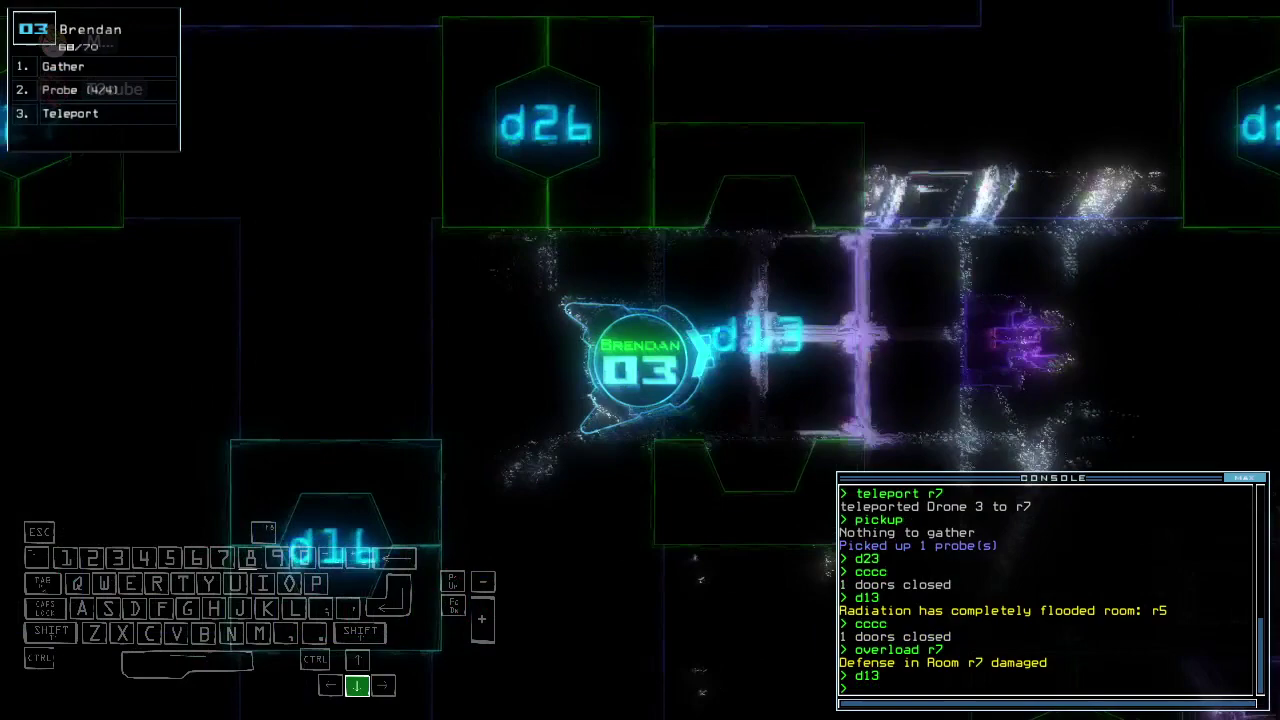
key(Return)
key(Return)
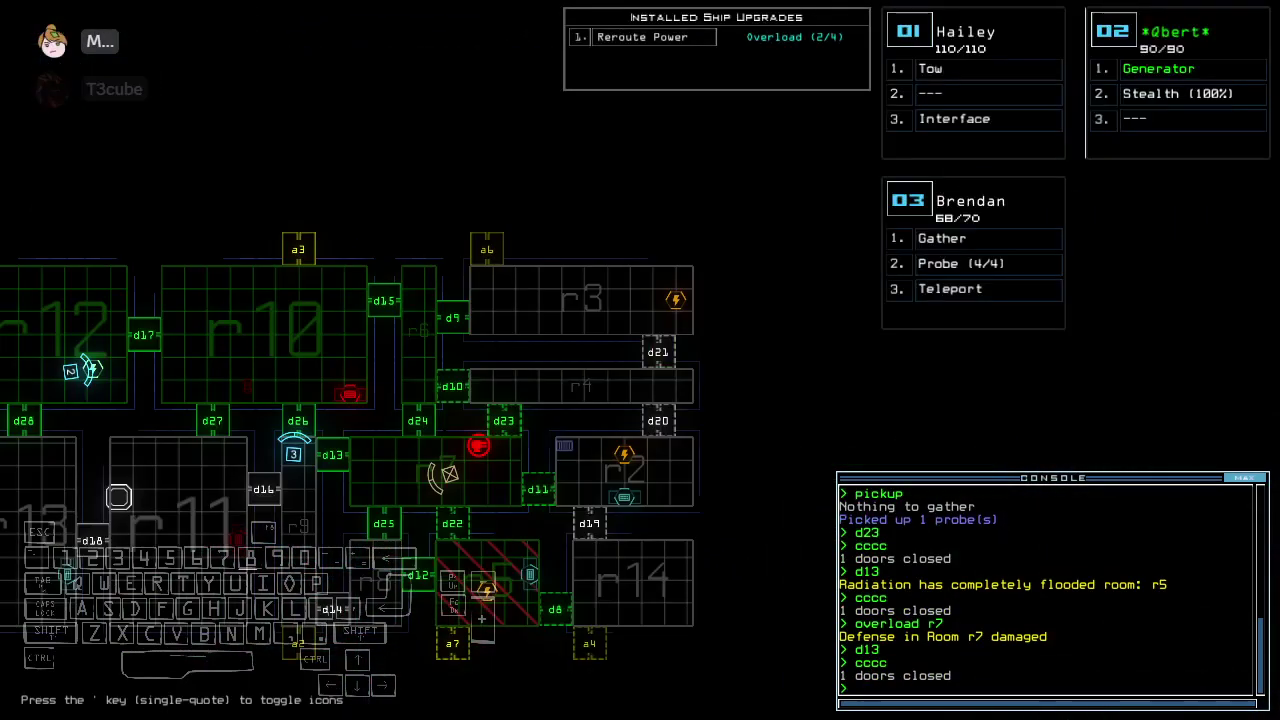
text(cccc)
key(Return)
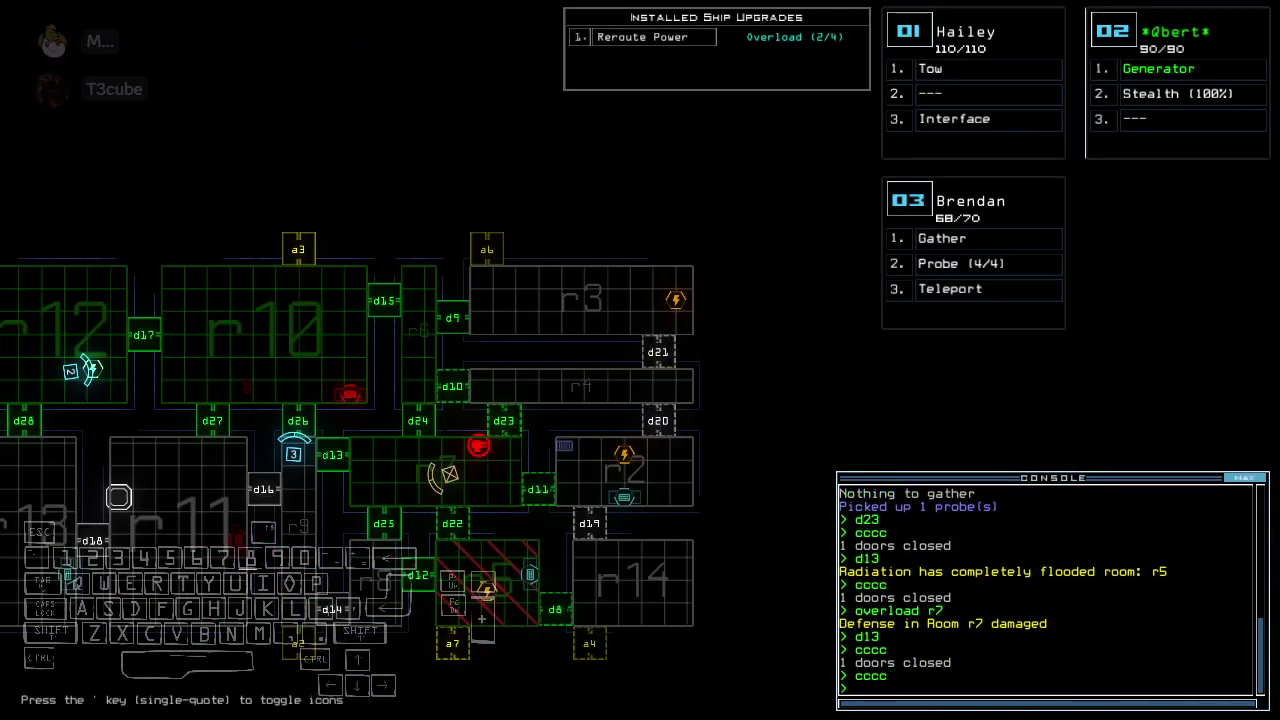
text(overload r7)
key(Return)
Send drone 3 through d13 to gather r7's scrap, then teleport it to r1
key(3)
key(Right)
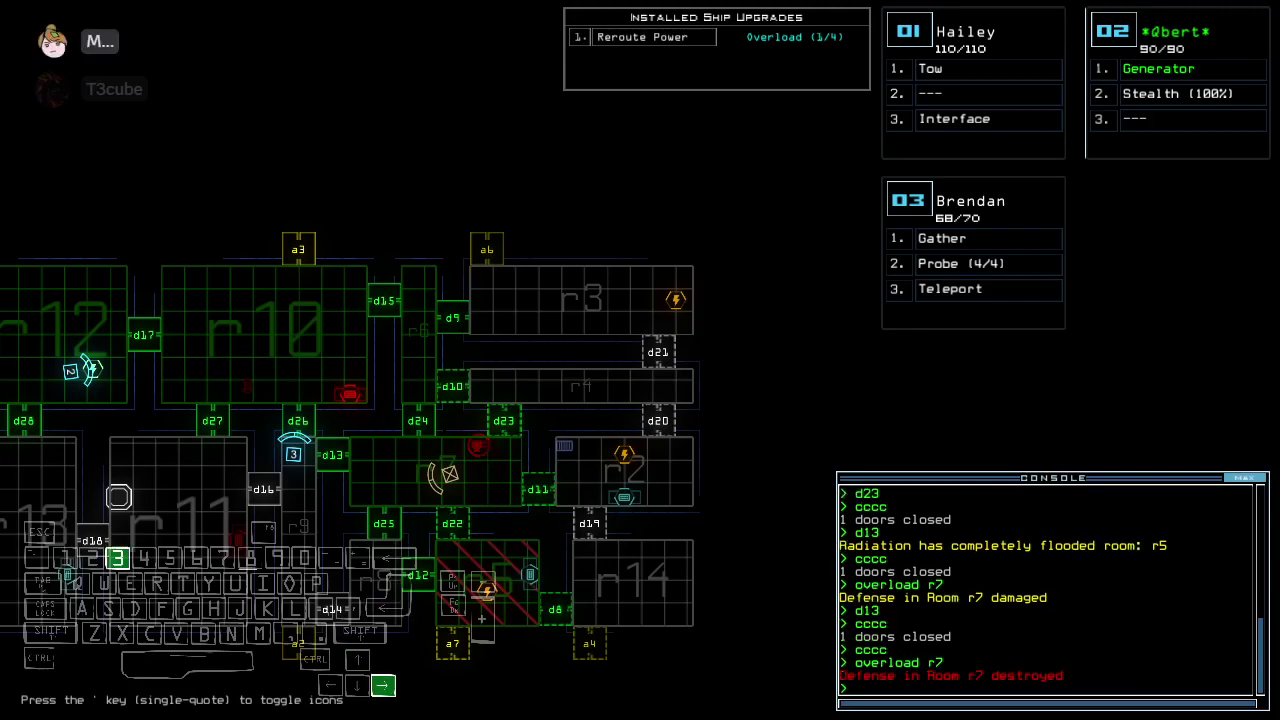
text(d13)
key(Return)
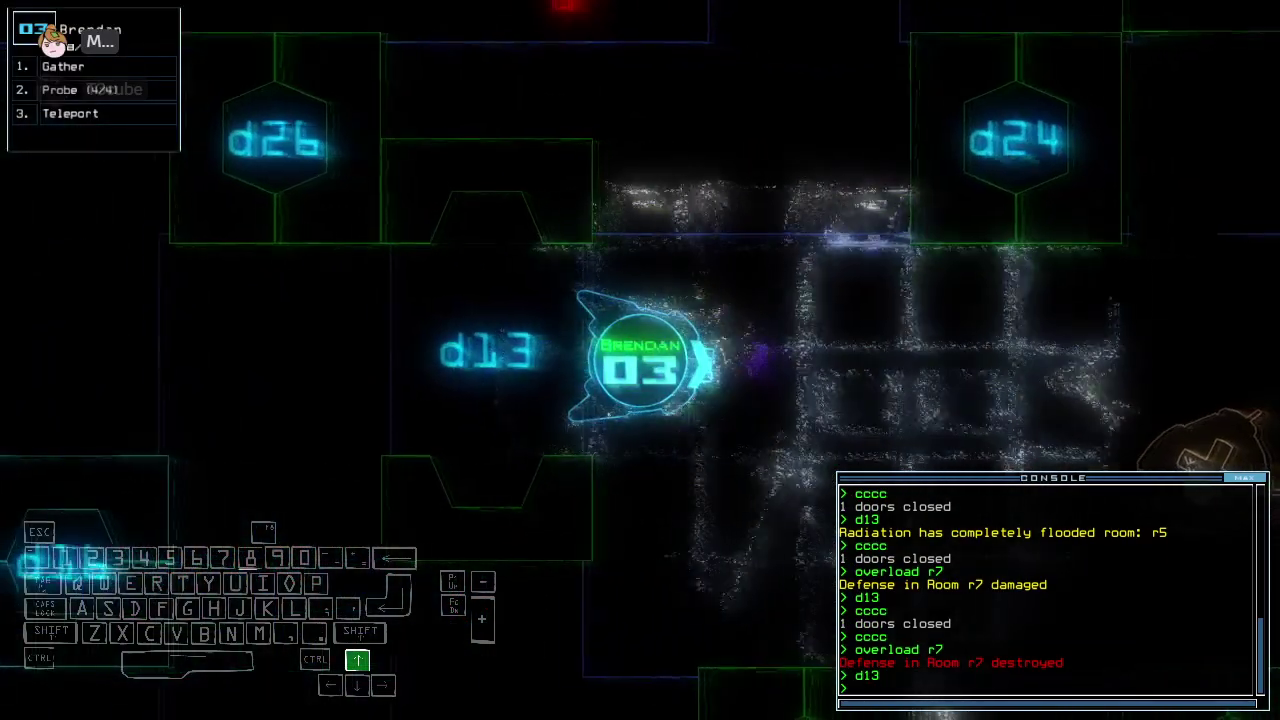
text(g)
key(Return)
text(g)
key(Return)
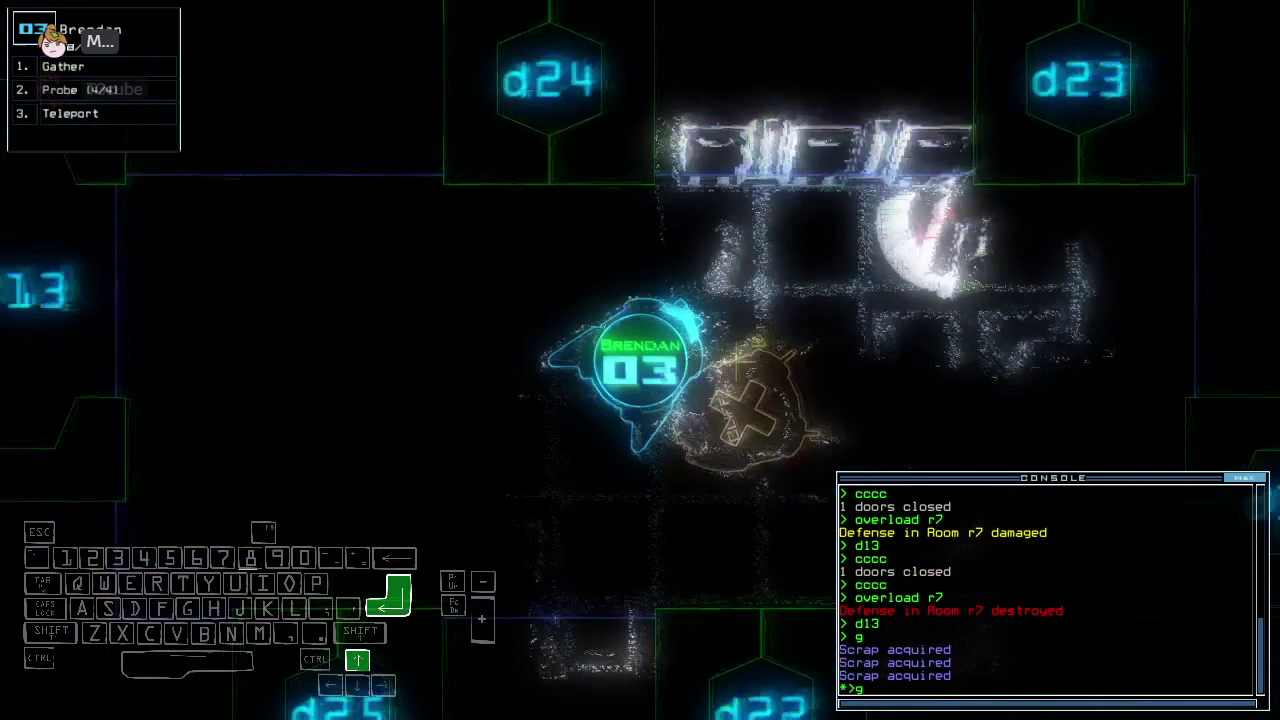
key(Return)
text(gt)
key(Return)
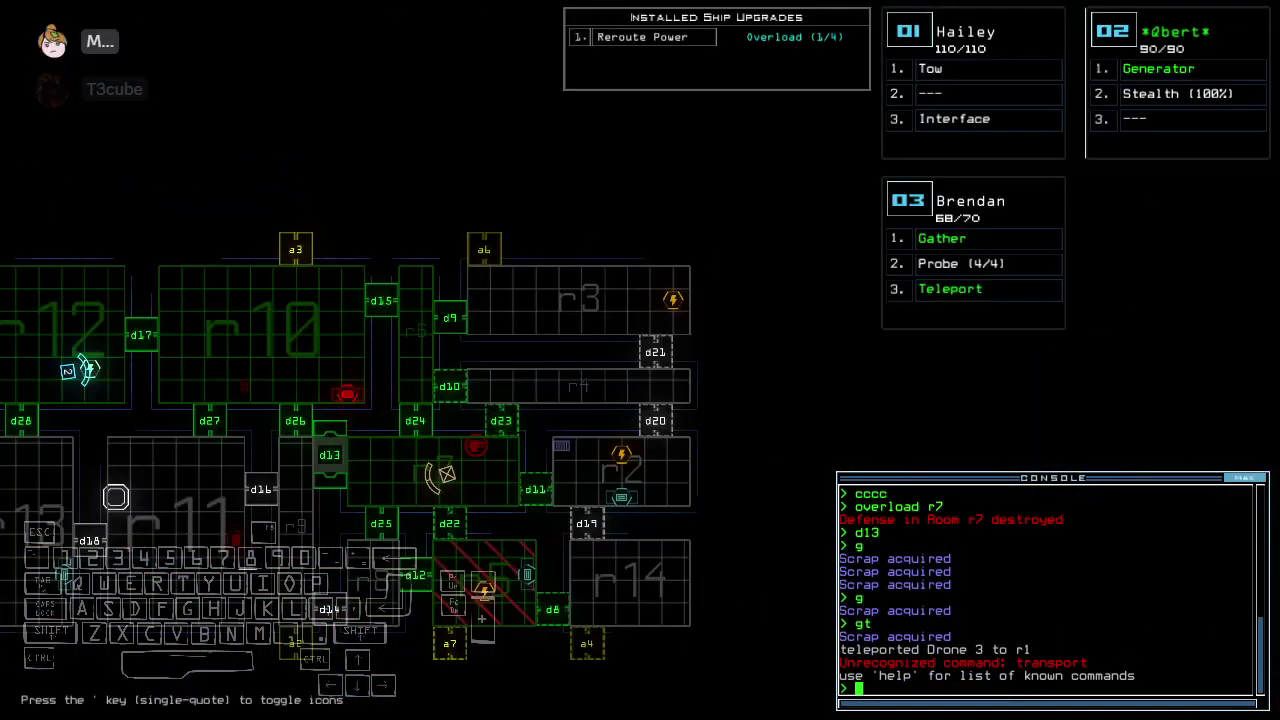
Switch to drone 2 and drive it back into room r1
key(2)
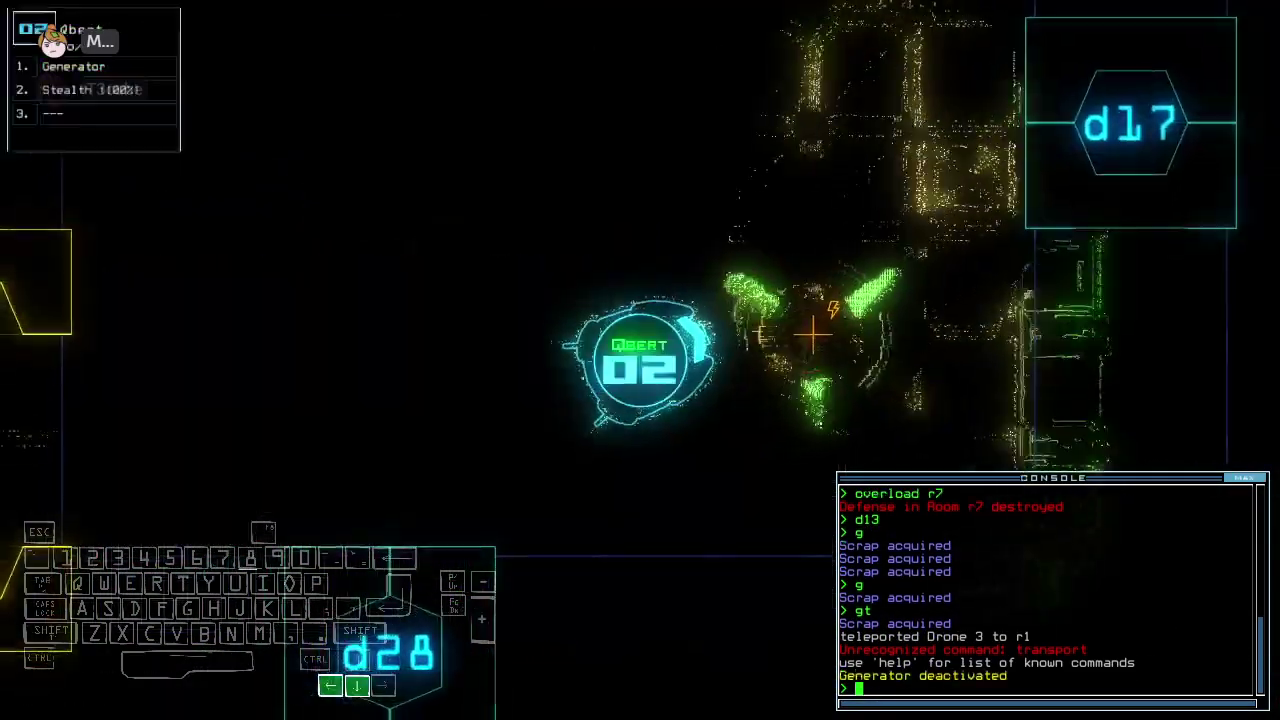
key(Left)
key(Up)
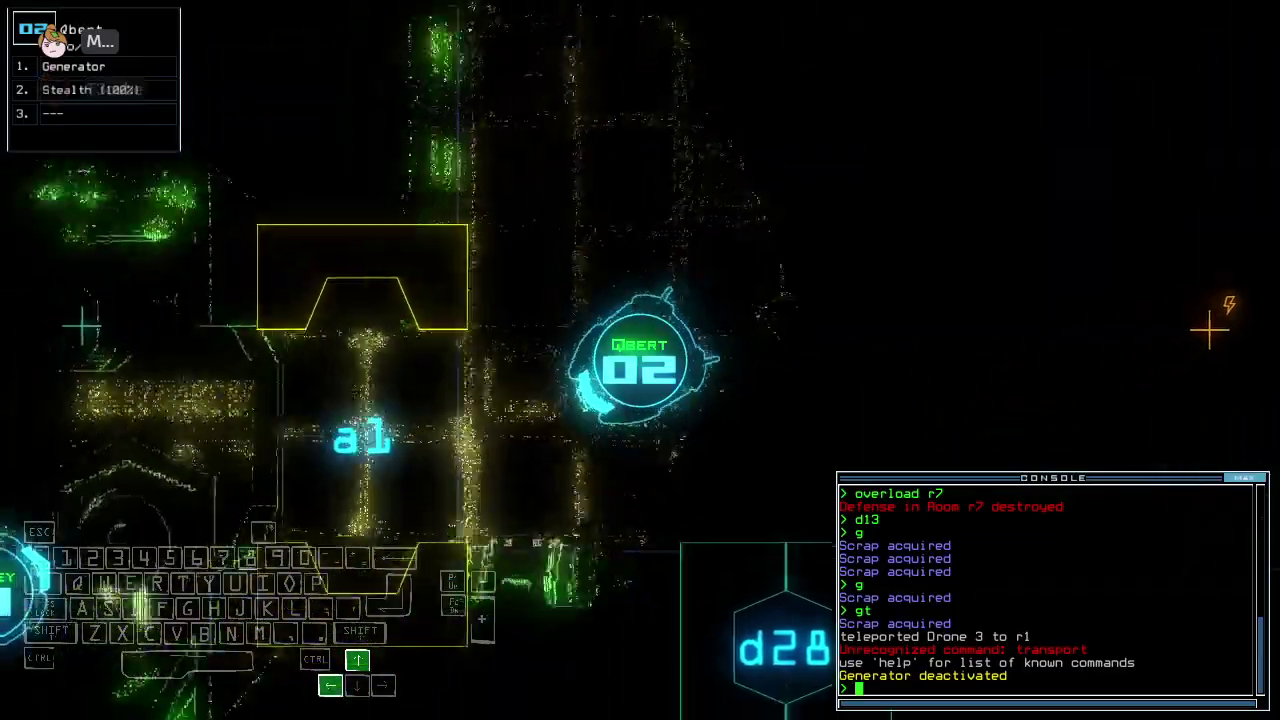
key(Up)
text(ra)
Seal r1's doors, degauss, and leave the derelict with 31 scrap
key(Return)
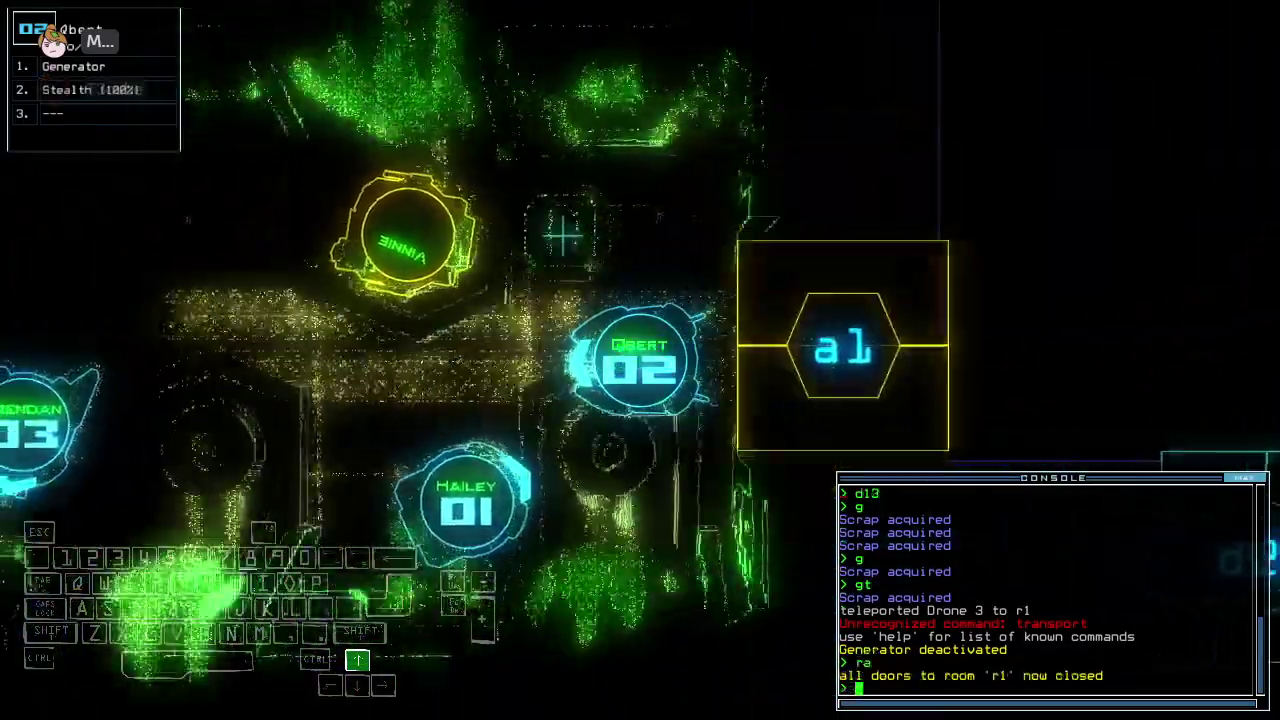
text(3degauss)
key(Return)
key(space)
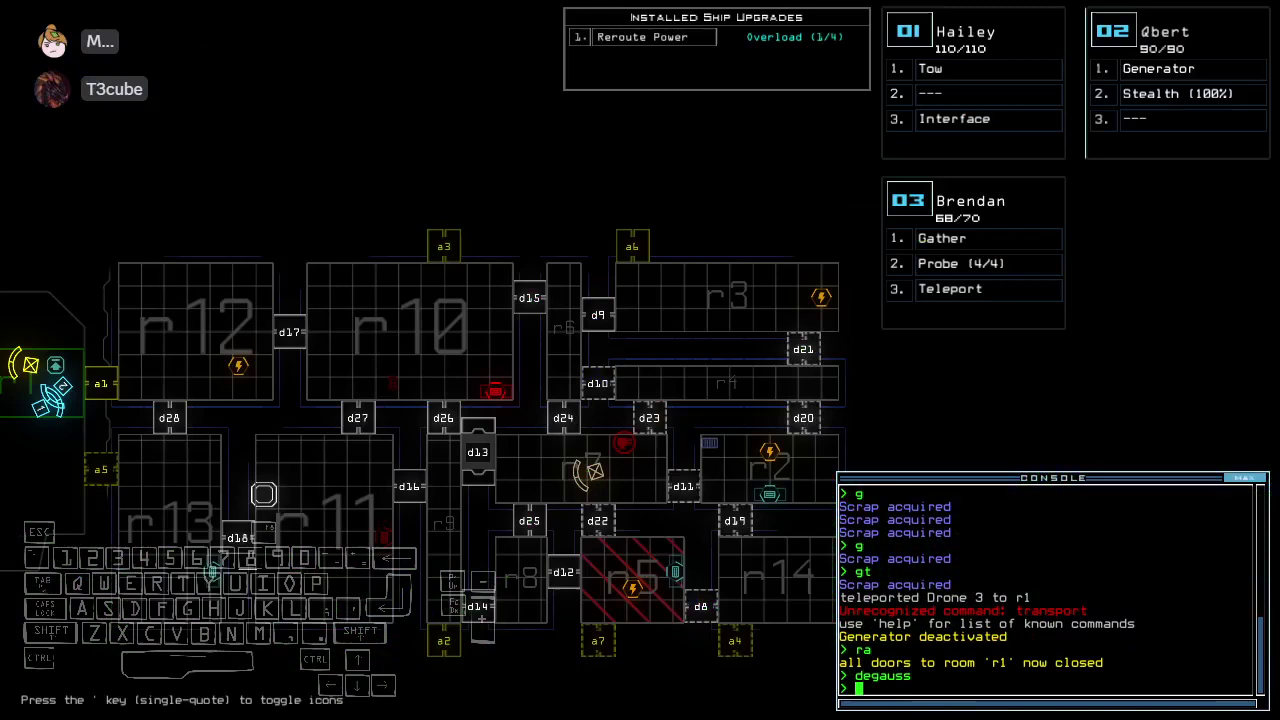
text(out)
key(Return)
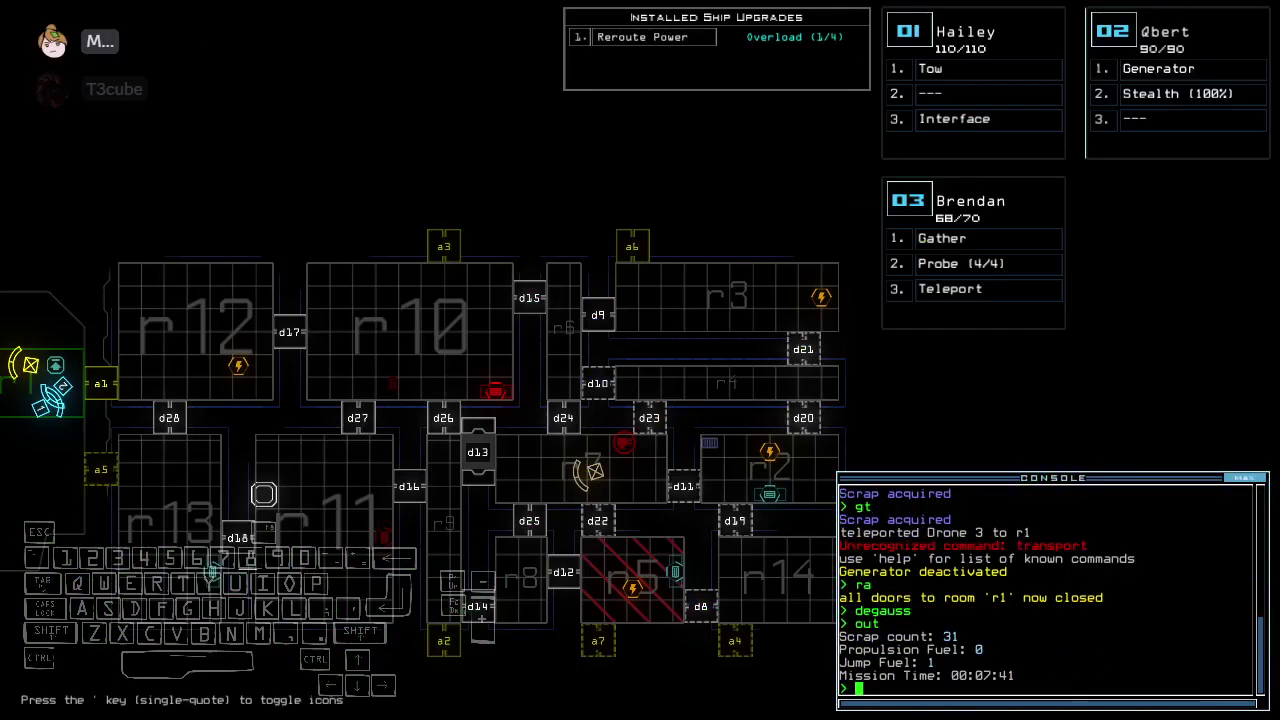
Dismiss the 1278 daily score, view the 03/24/2024 leaderboard, then go back to the launcher
key(o)
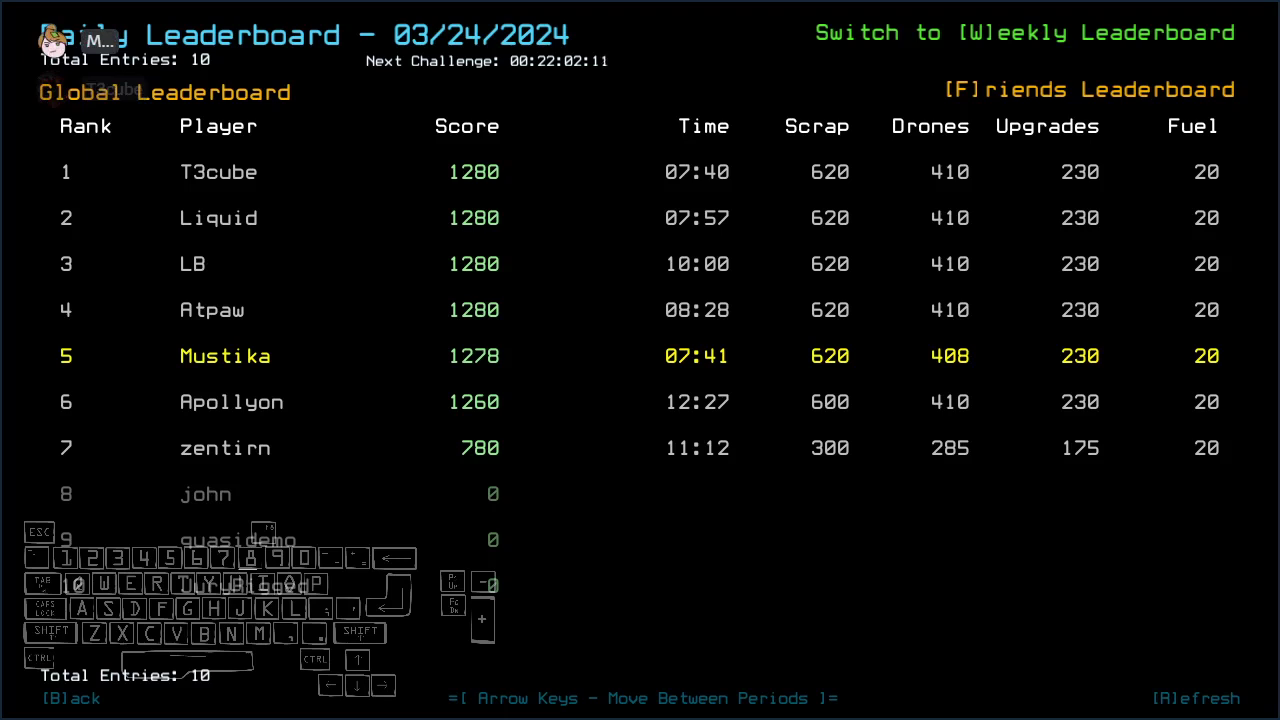
key(b)
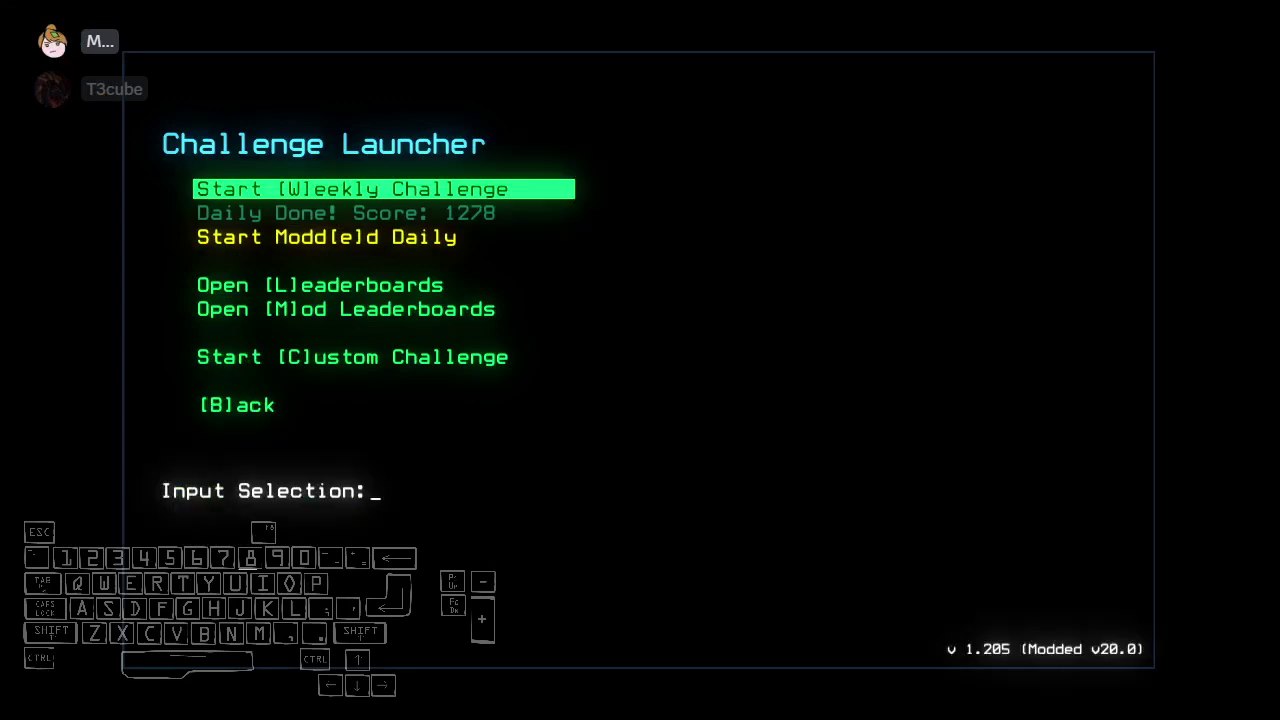
Launch the Weekly Challenge and load the derelict with drones Kellee, Ian and Robby
key(Return)
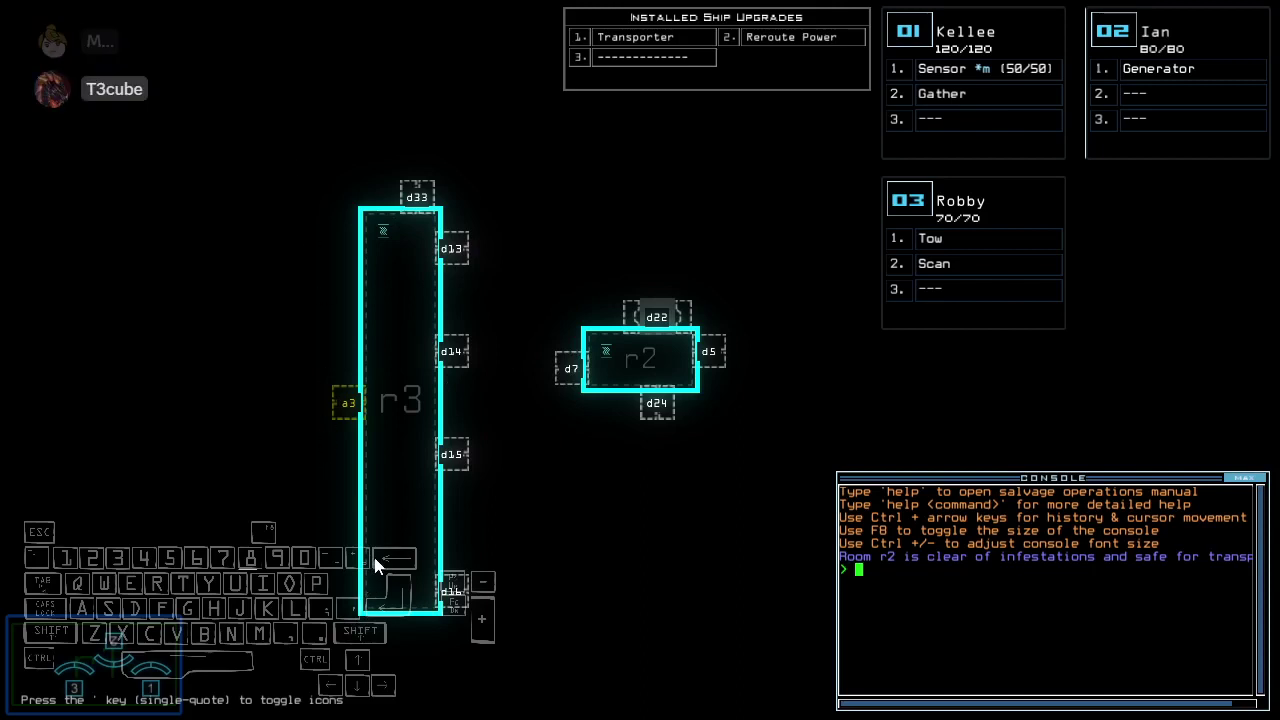
text(status)
Run status and transport checks, then give Ian Tow and Robby Gather and Sensor
key(Return)
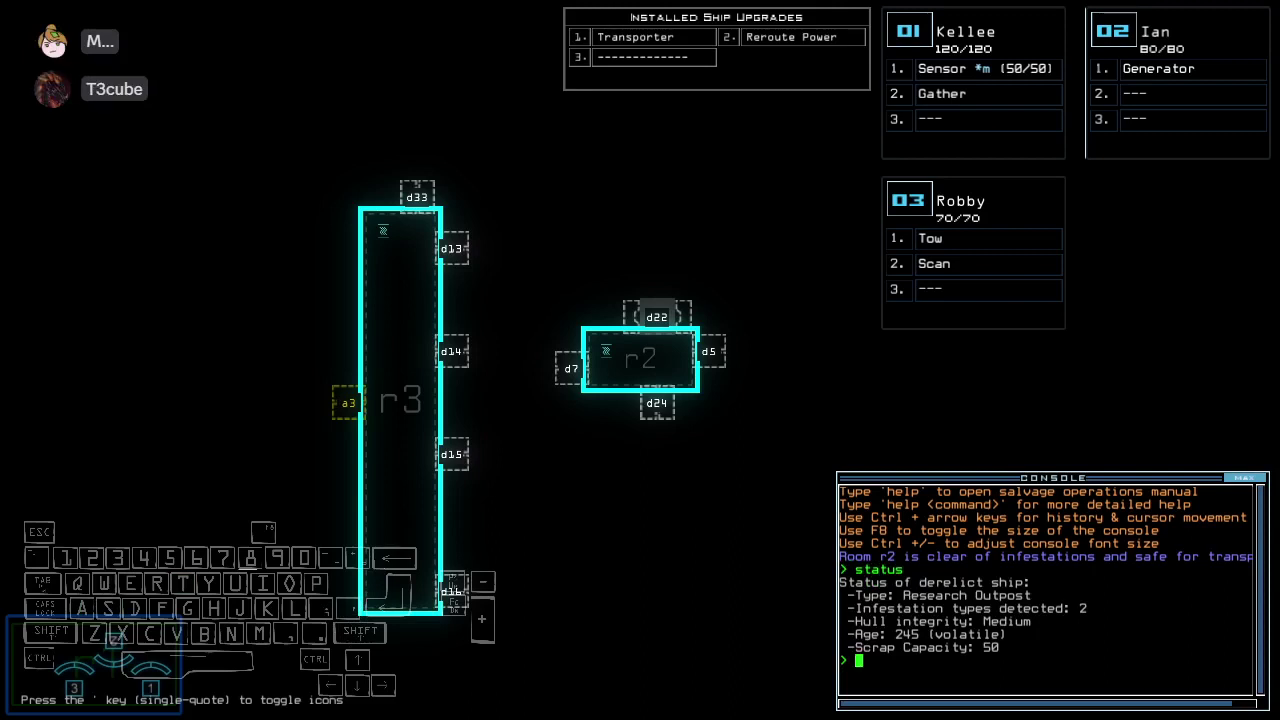
text(tran)
key(Tab)
key(Return)
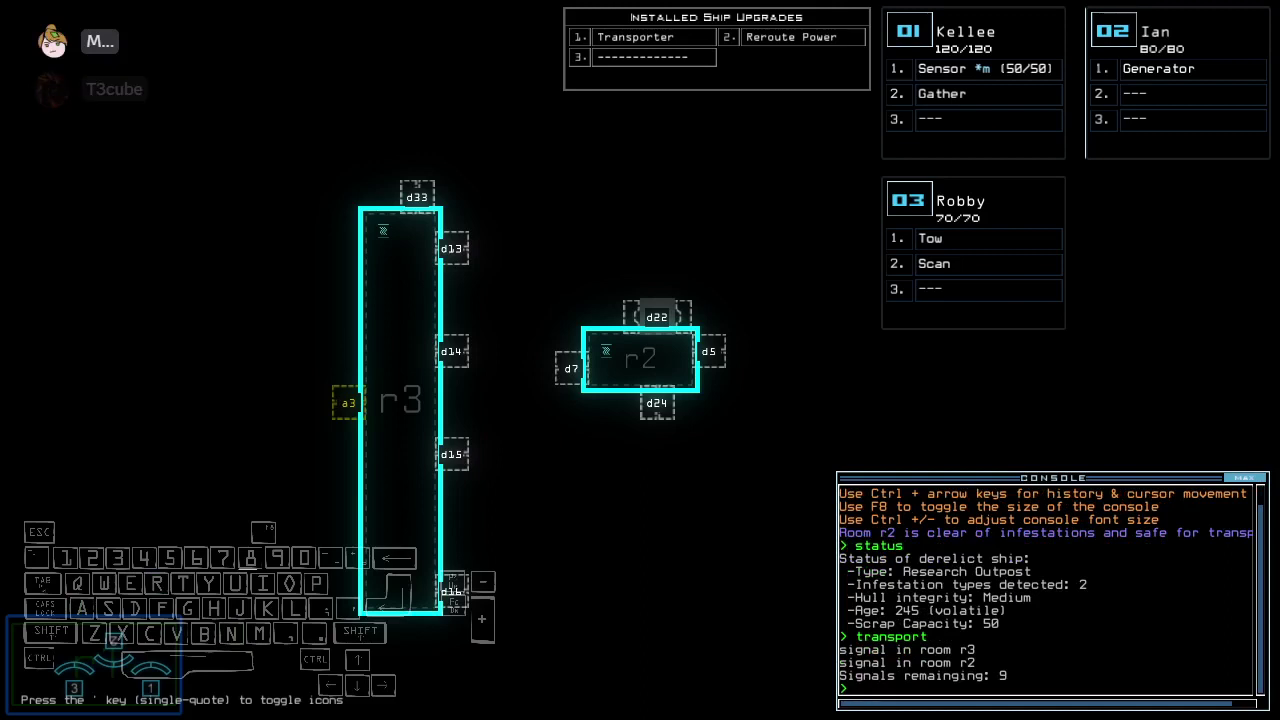
text(ready 3;set 2;st)
key(Return)
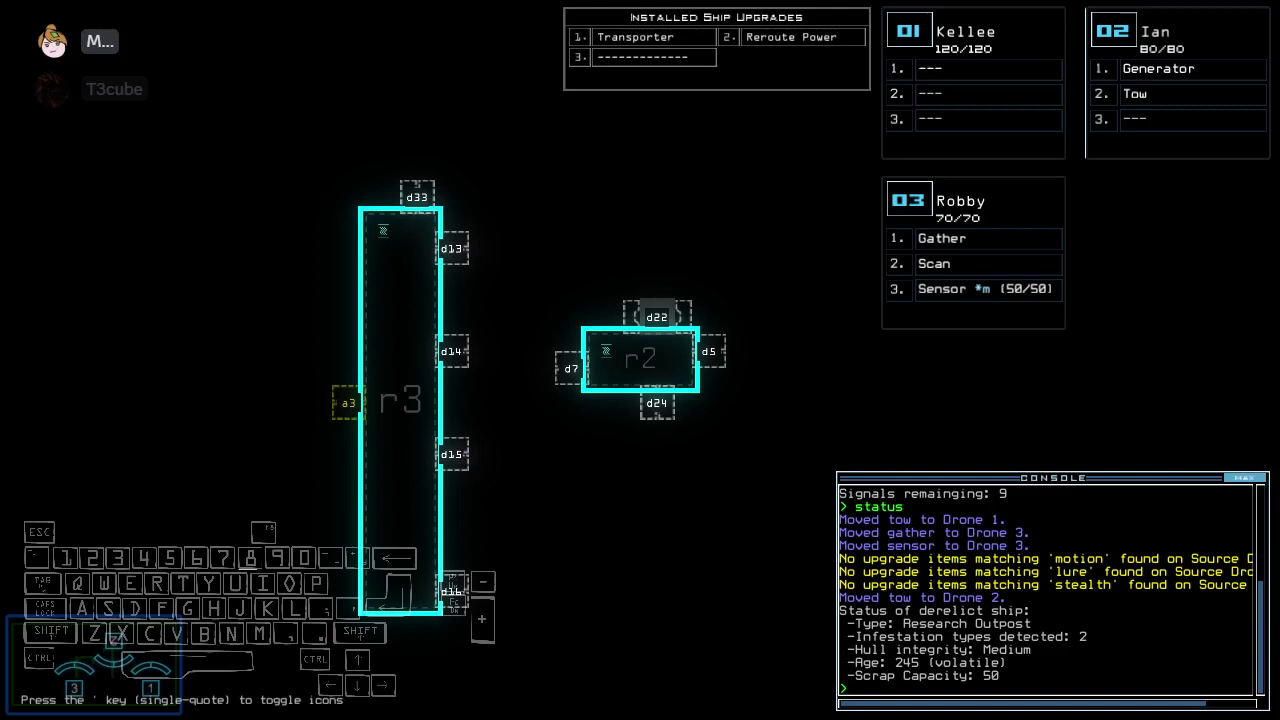
text(v)
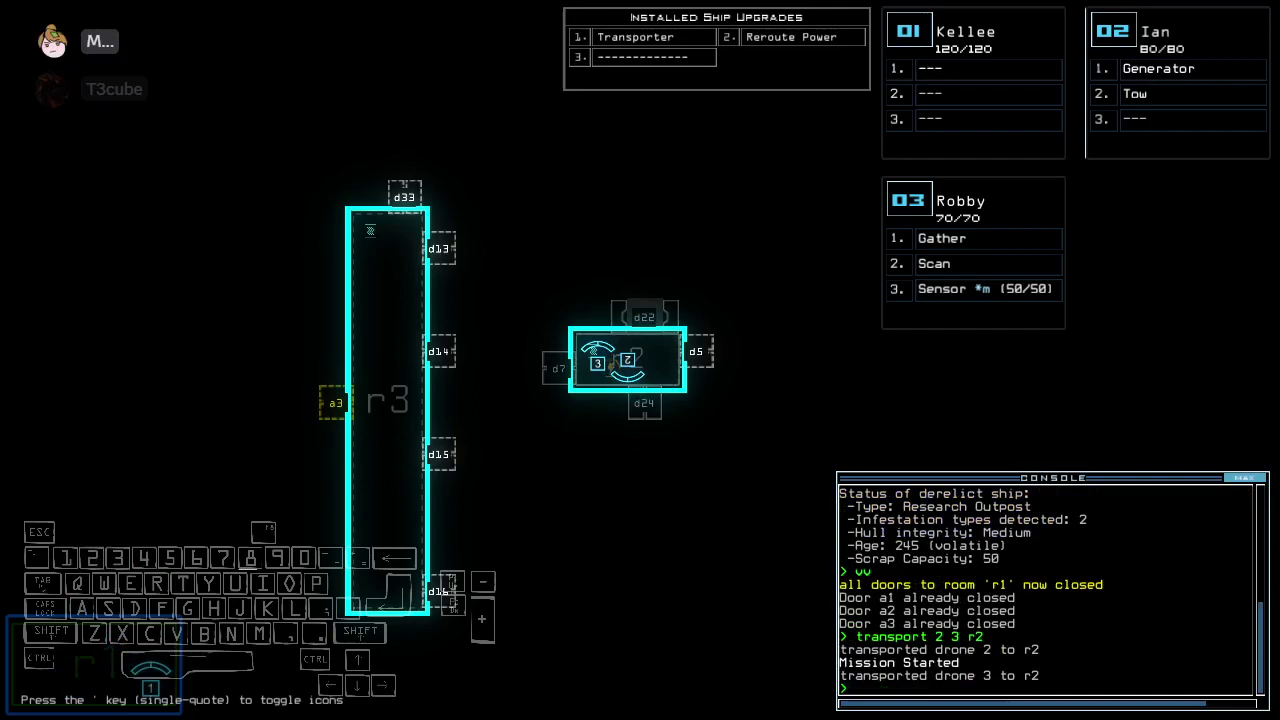
text(g)
Activate the generator, scan rooms r2 and r3, and drop a sensor
key(Return)
text(f)
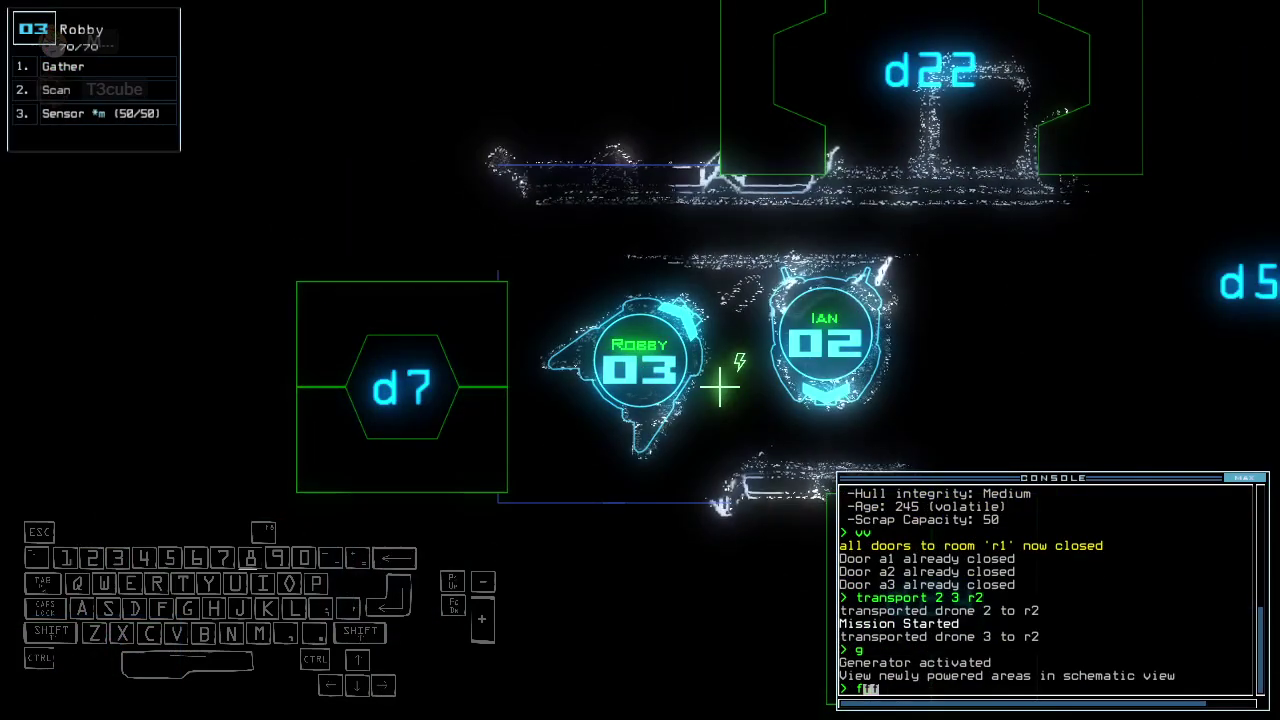
text(scan)
key(Return)
key(Return)
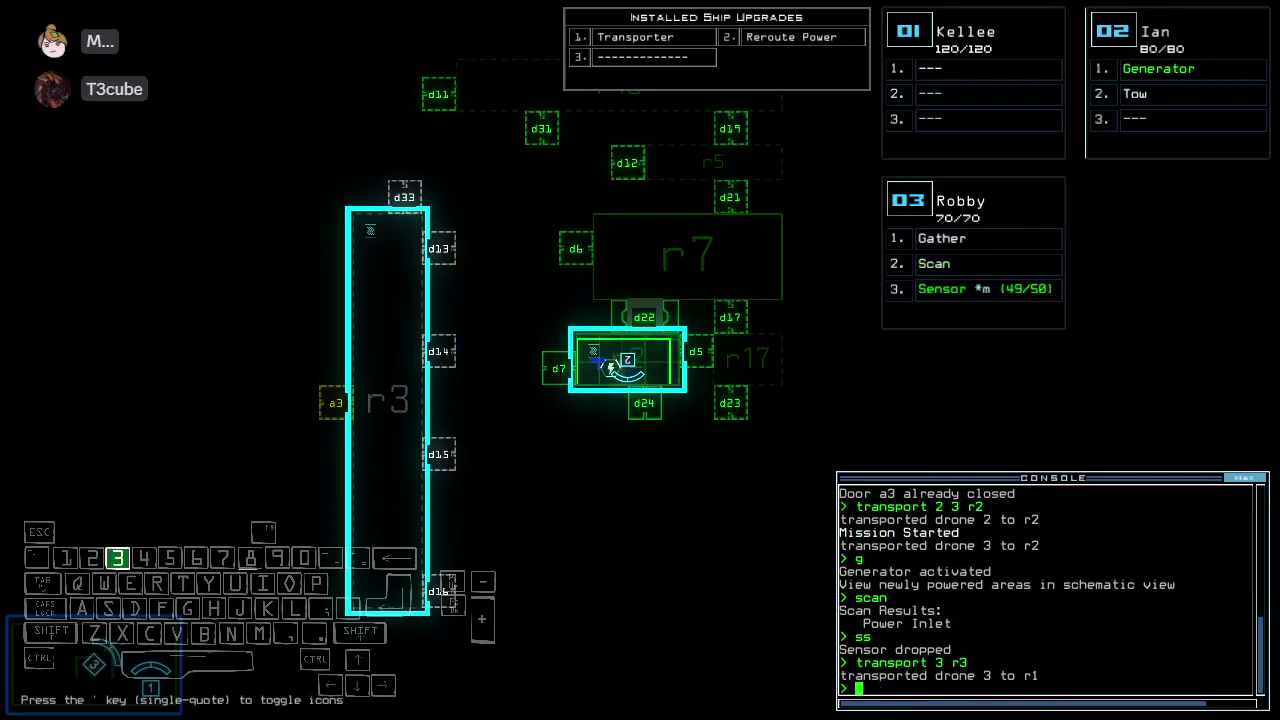
text(scan)
key(Return)
text(ss)
key(Return)
text(g)
Gather the scrap in r3 with Robby and try the fuel access point
key(Return)
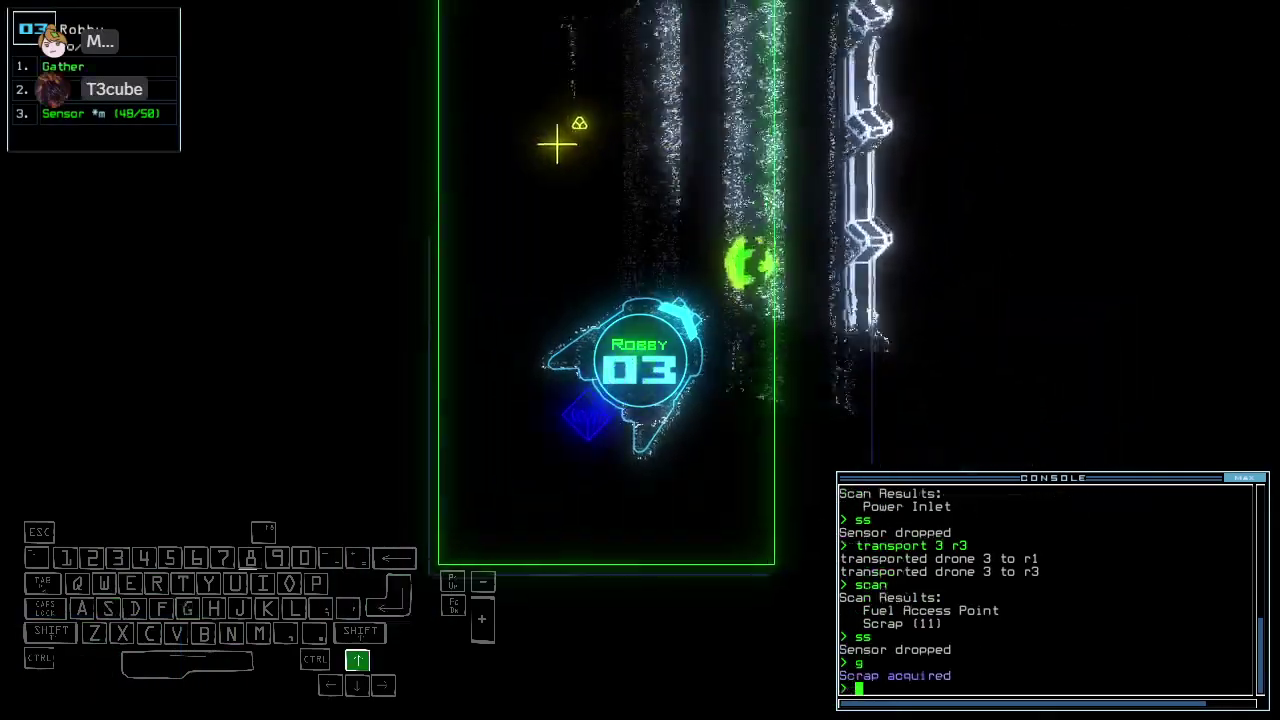
text(g)
key(Return)
text(g)
key(Return)
text(g)
key(Return)
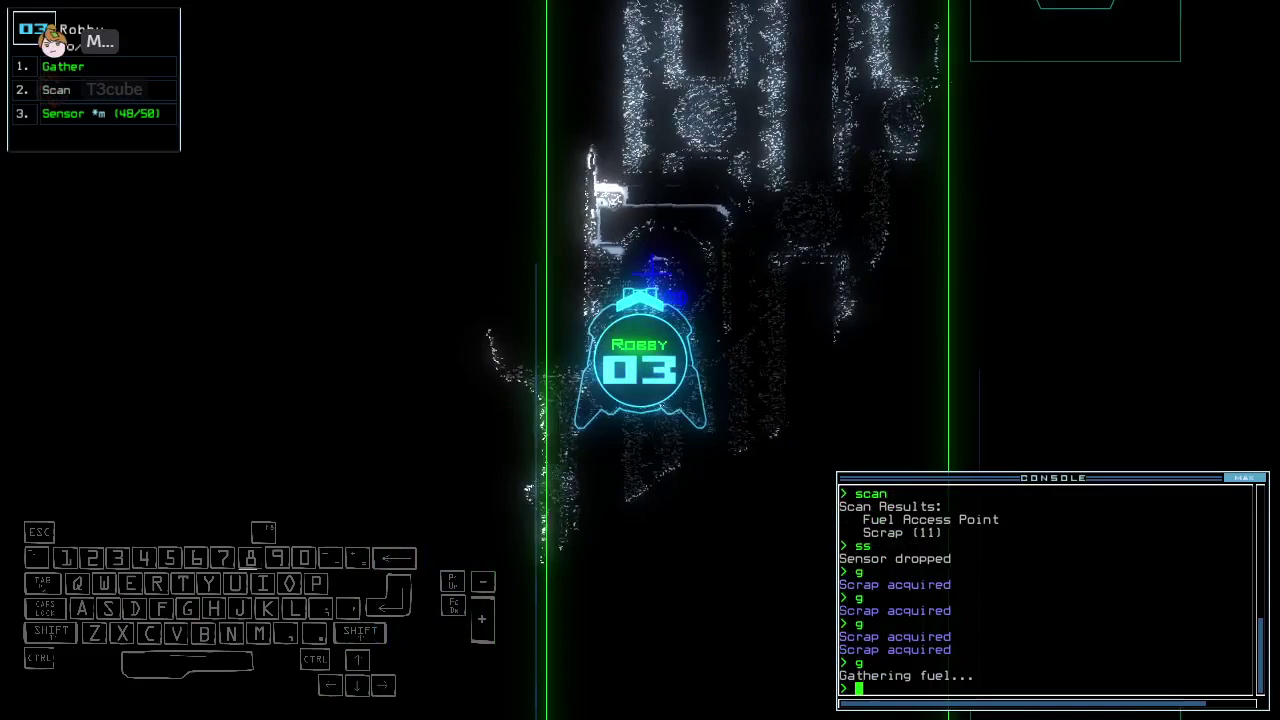
key(space)
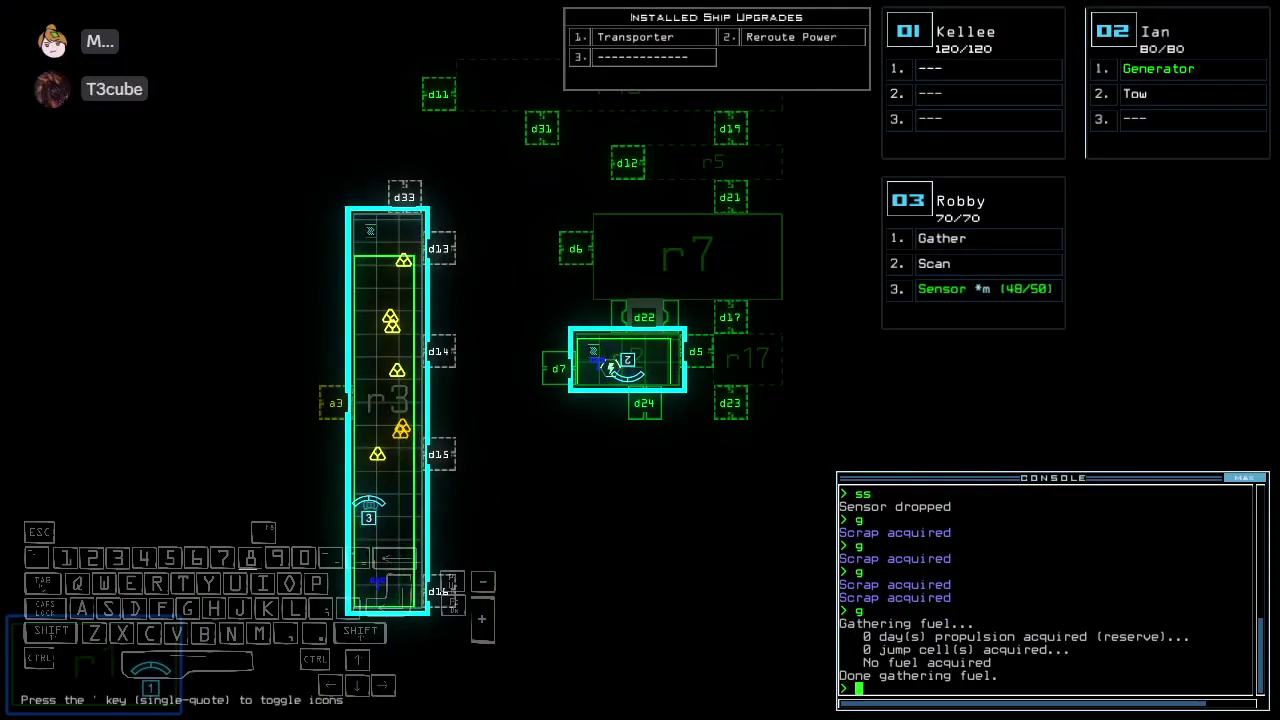
key(space)
text(g)
Collect the remaining scrap further up r3, including the yellow piece
key(Return)
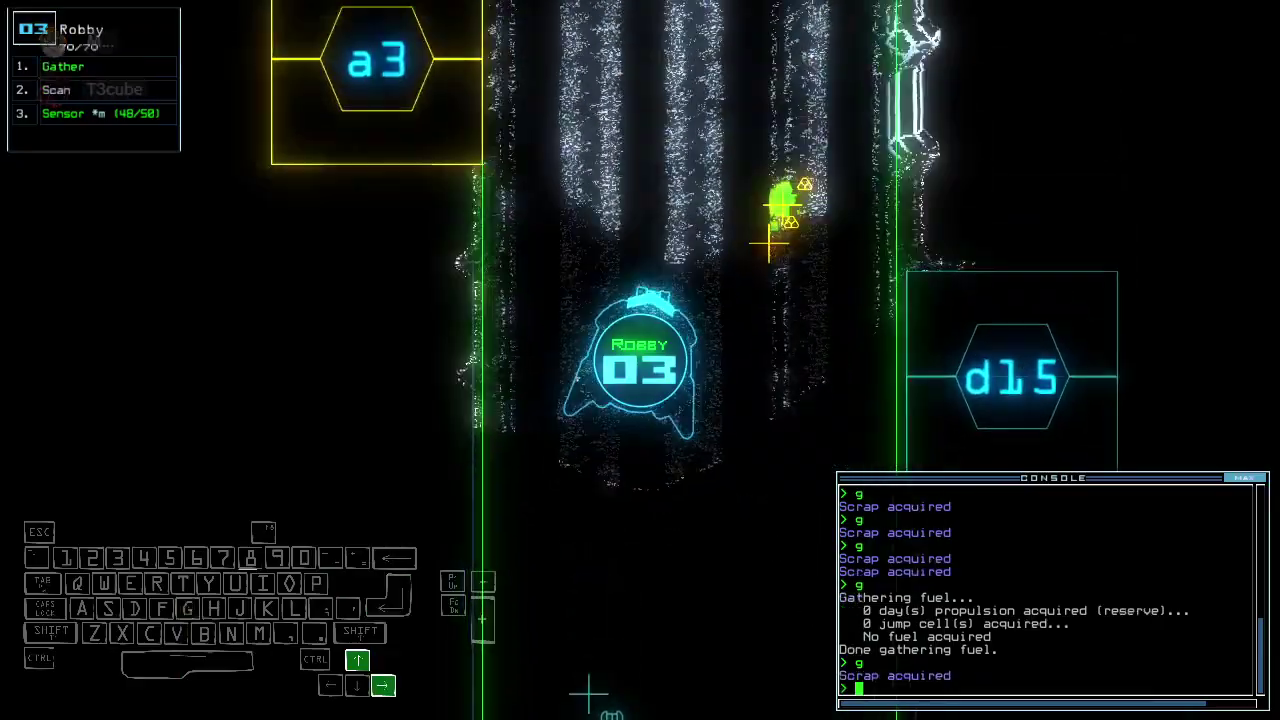
text(g)
key(Return)
text(g)
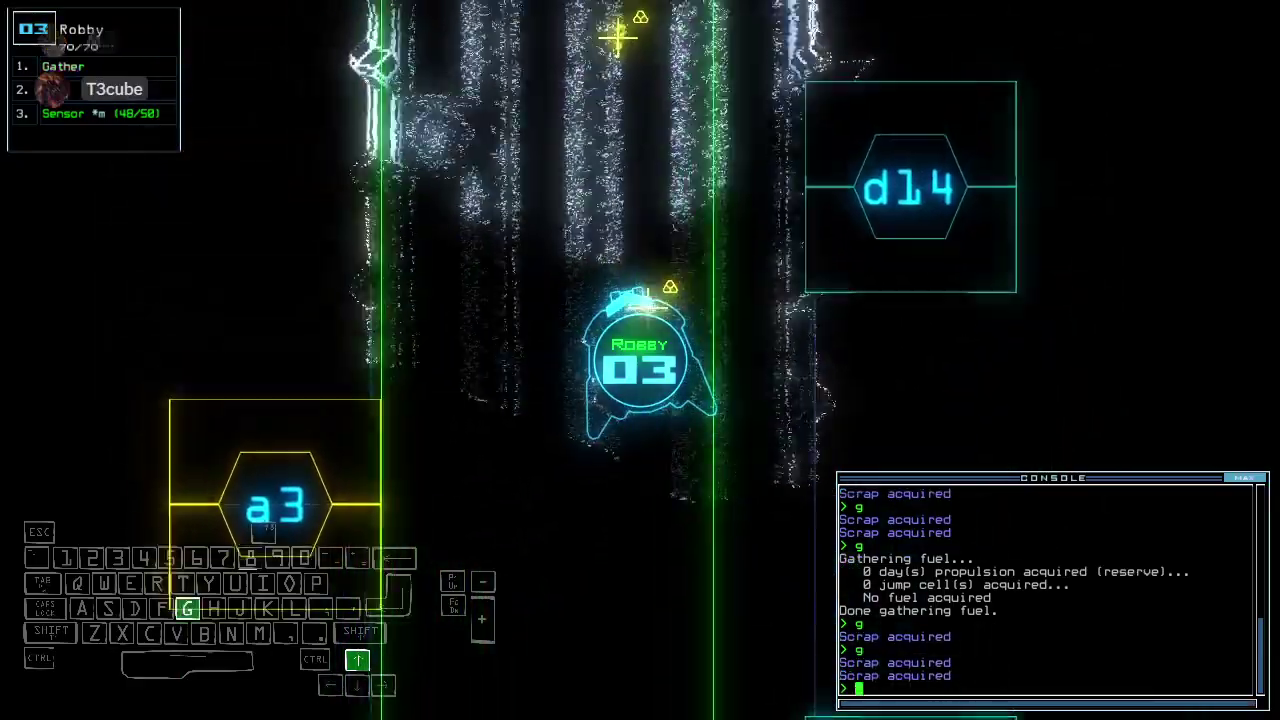
key(Return)
text(g)
key(Return)
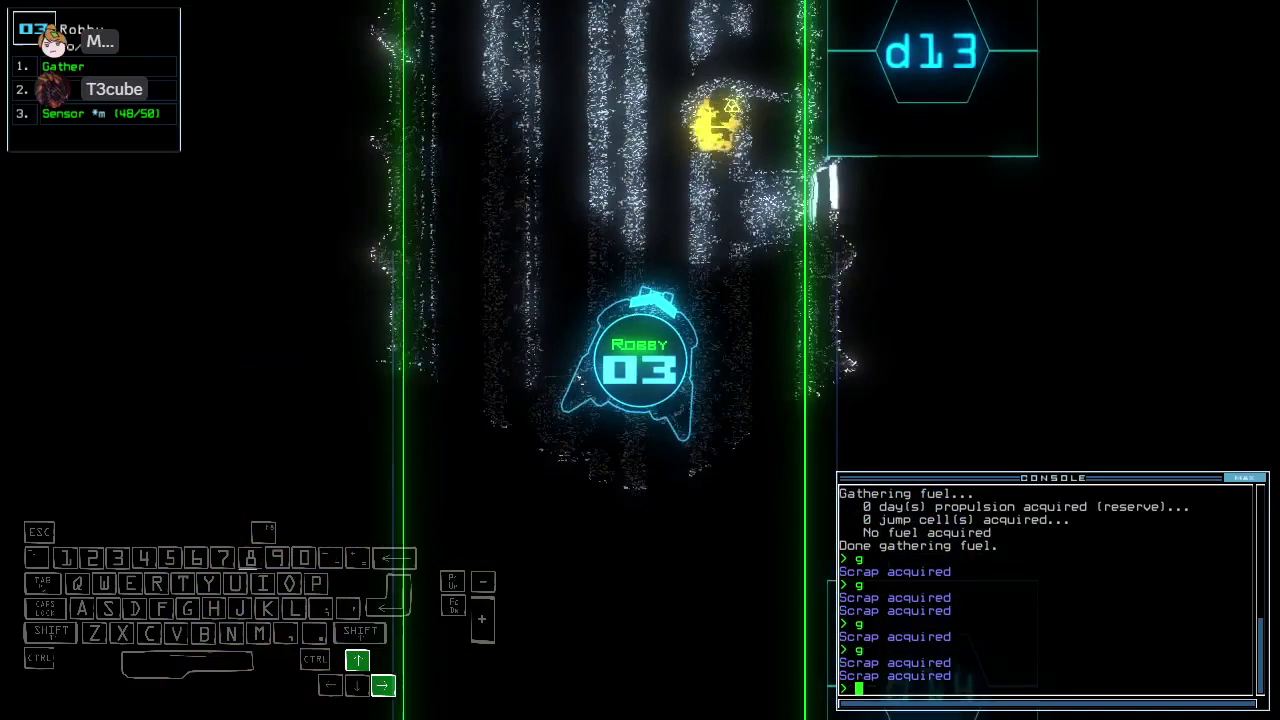
text(g)
key(Return)
key(space)
text(transport r2)
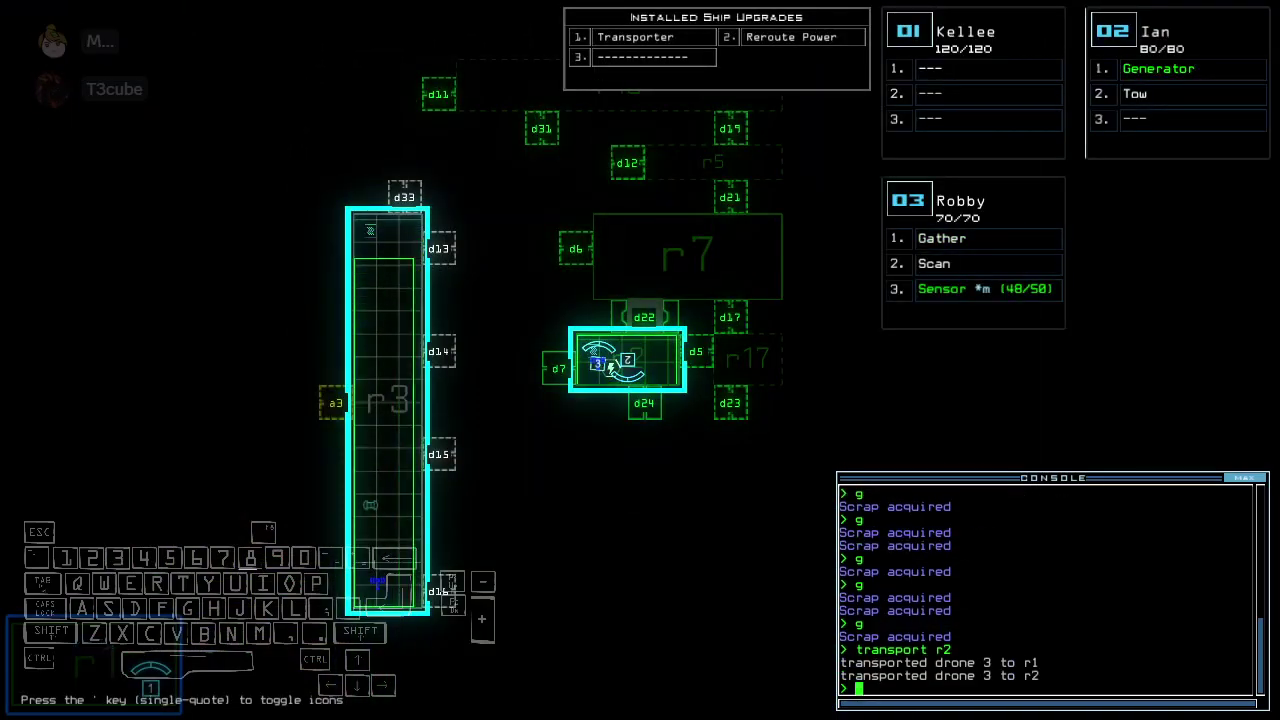
Drive Robby into the next room, drop a sensor, scan, and close the nearby door
key(space)
key(Up)
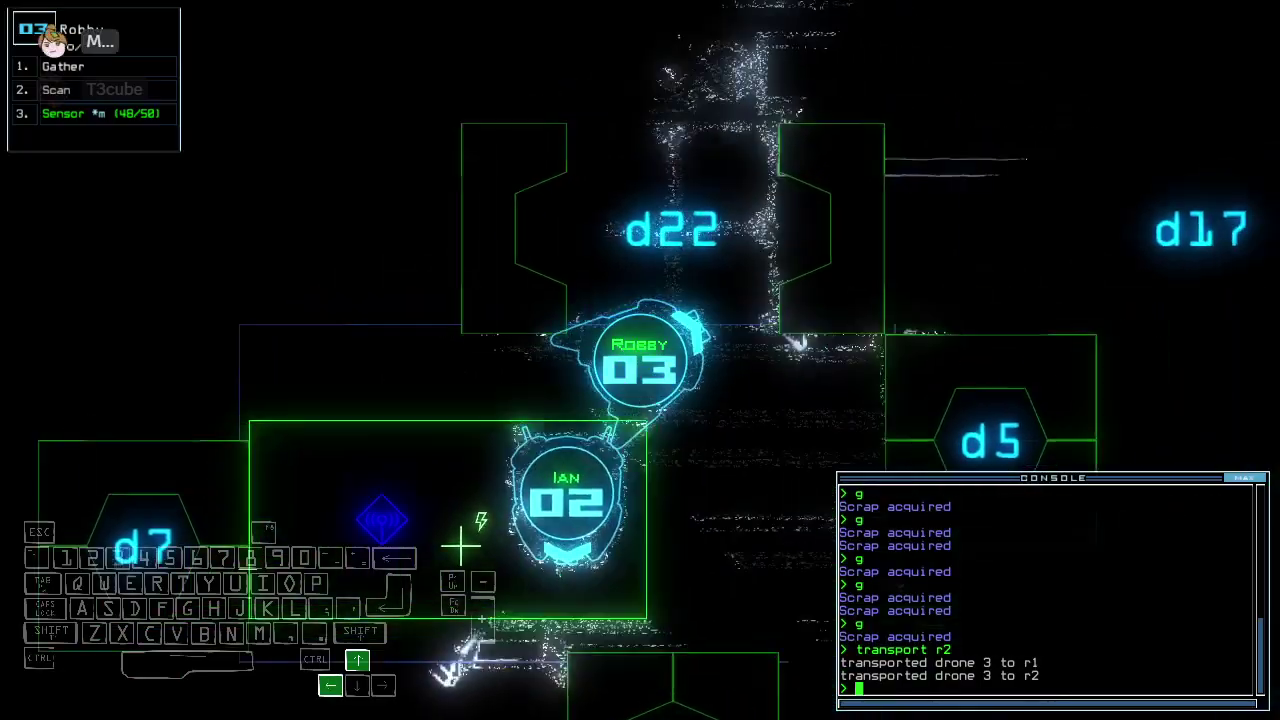
key(Up)
text(ss)
key(Return)
text(scan)
key(Return)
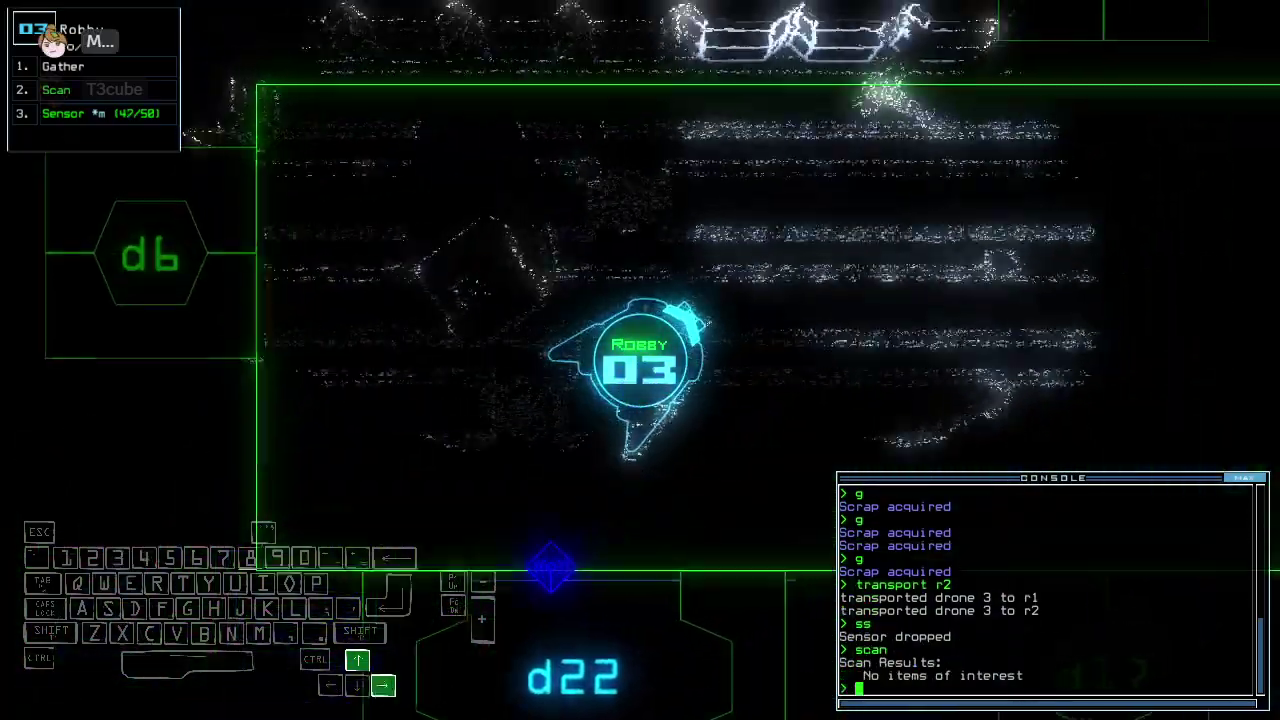
text(cccc)
key(Return)
key(space)
key(space)
text(d1)
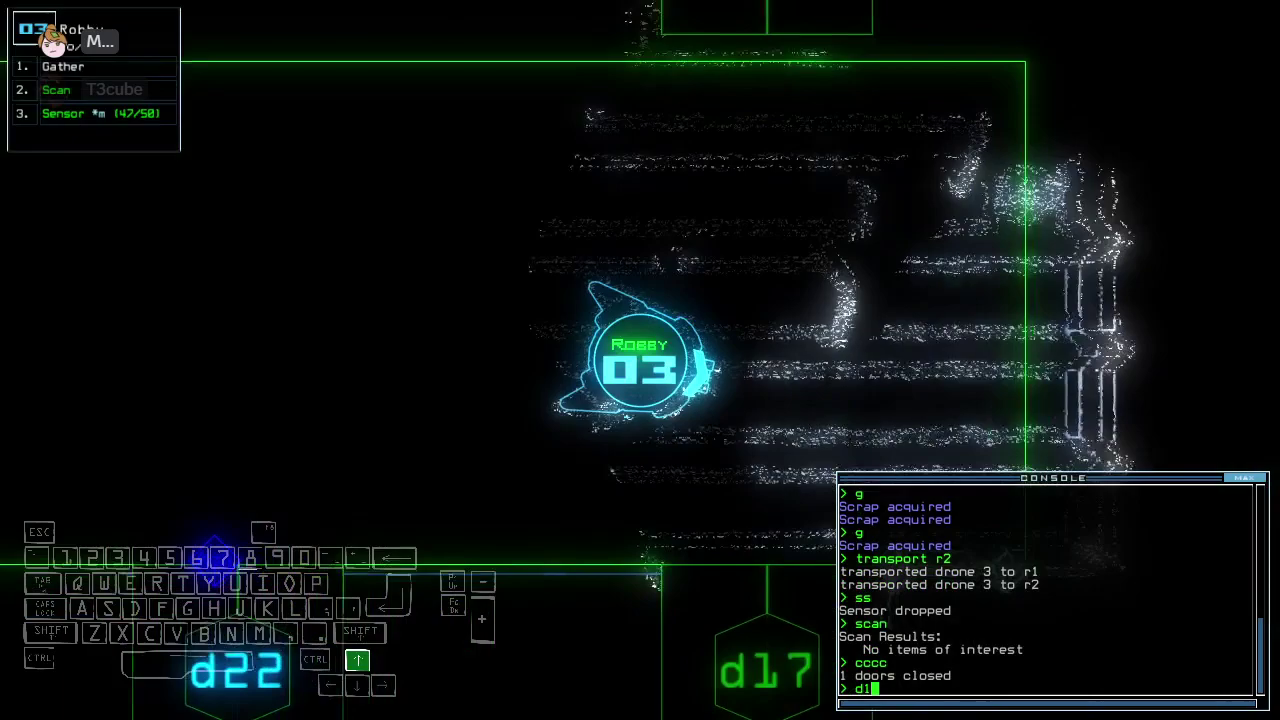
text(7)
Send Robby through door d17, dropping a sensor and scanning beyond it
key(Return)
text(ss)
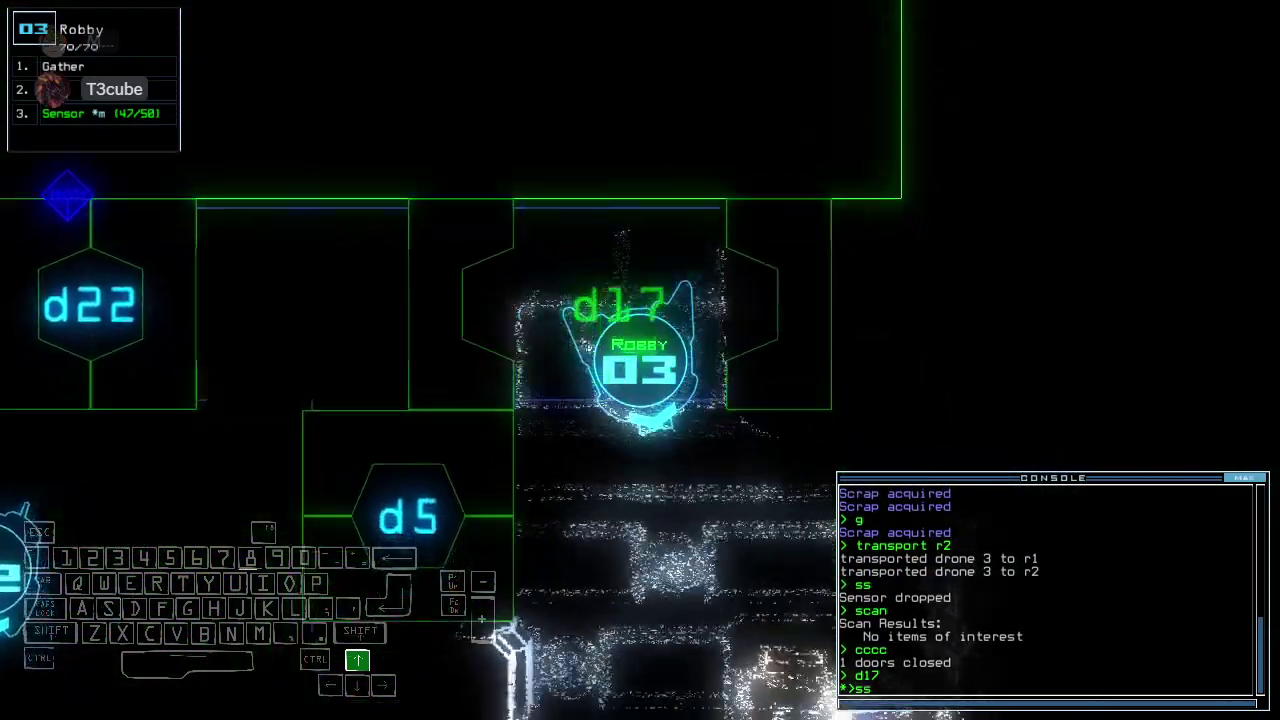
key(Return)
text(scan)
key(Return)
key(space)
key(space)
text(d23)
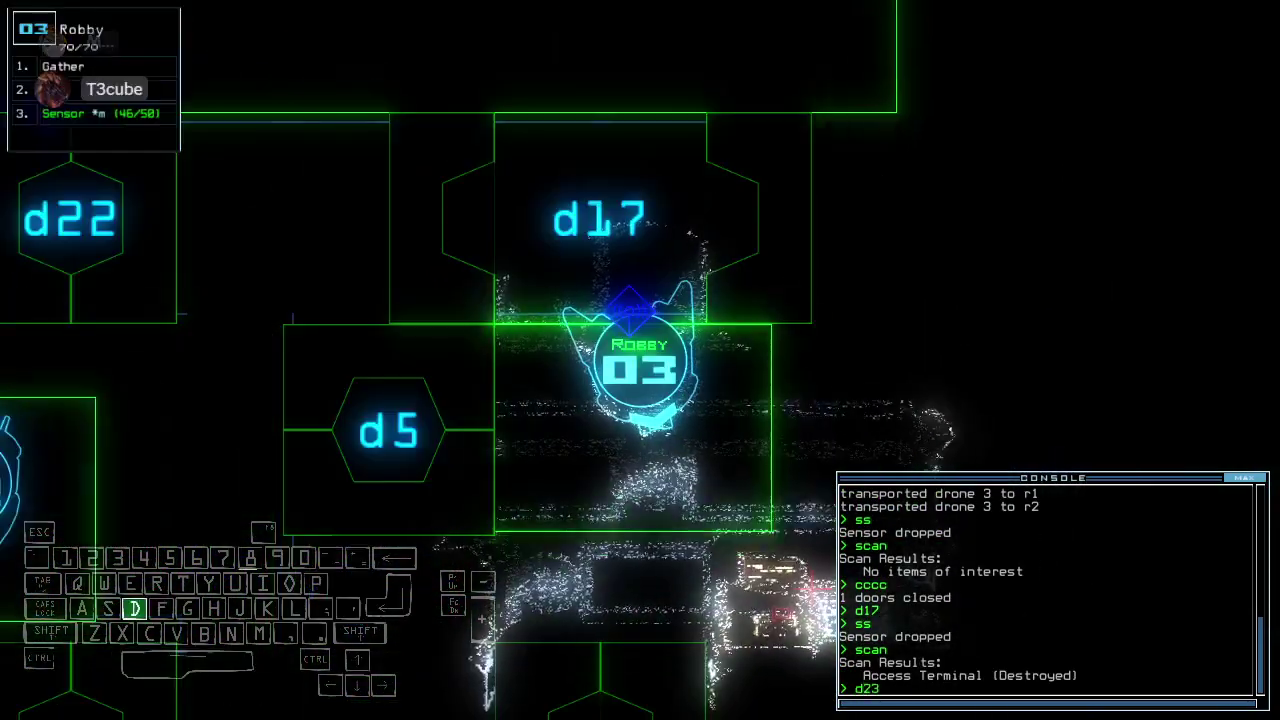
key(space)
key(space)
text(d23)
Open d23, drop a sensor there, drive Robby up past it, and open d24
key(Return)
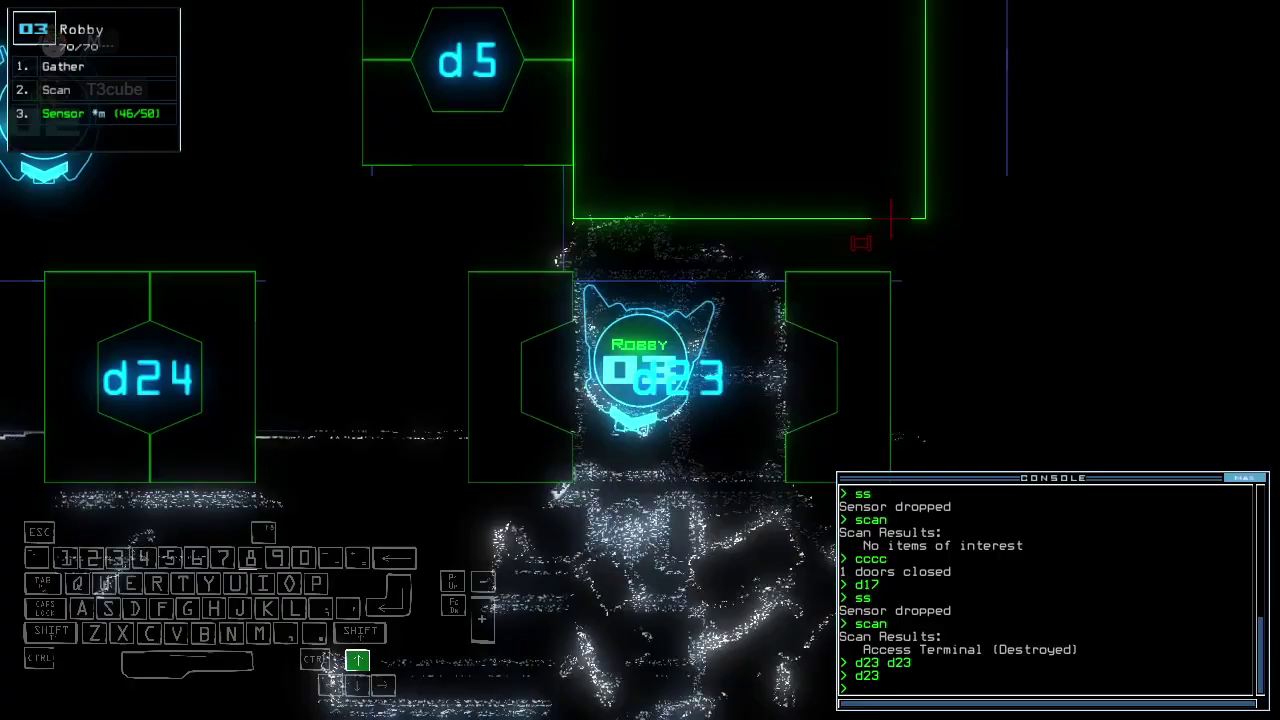
text(ss)
key(Return)
text(s)
key(space)
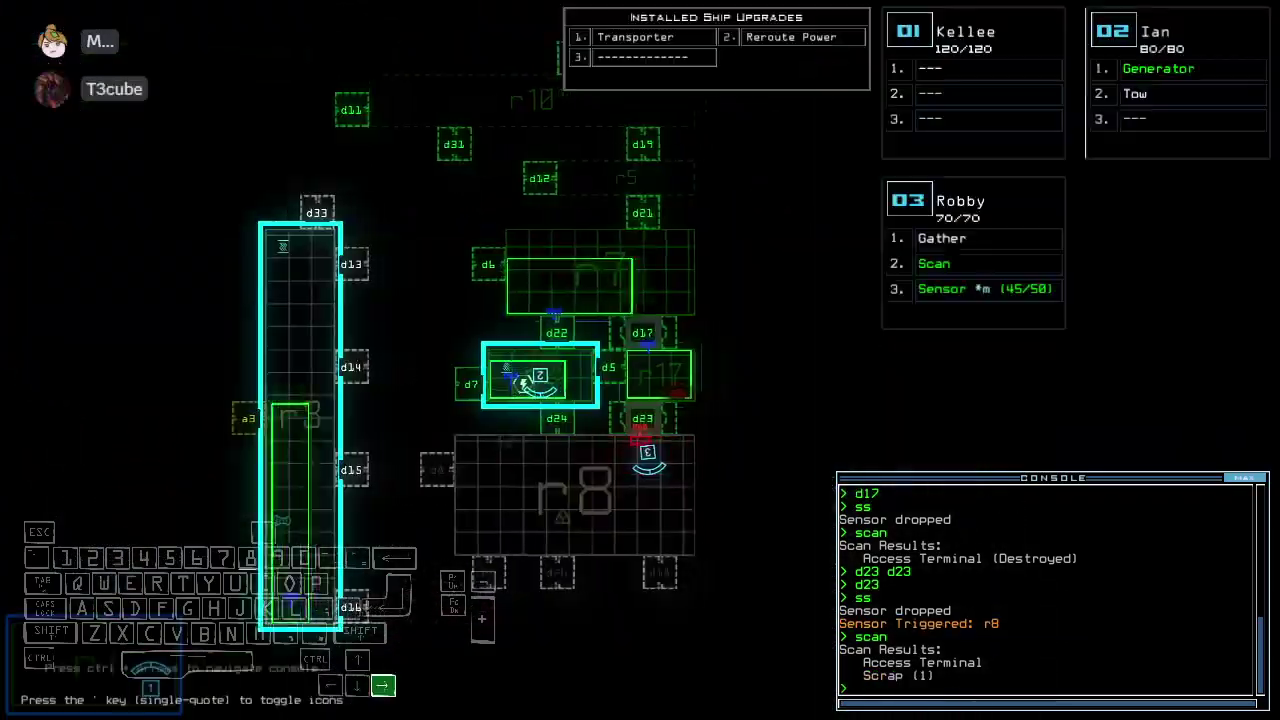
key(space)
key(Up)
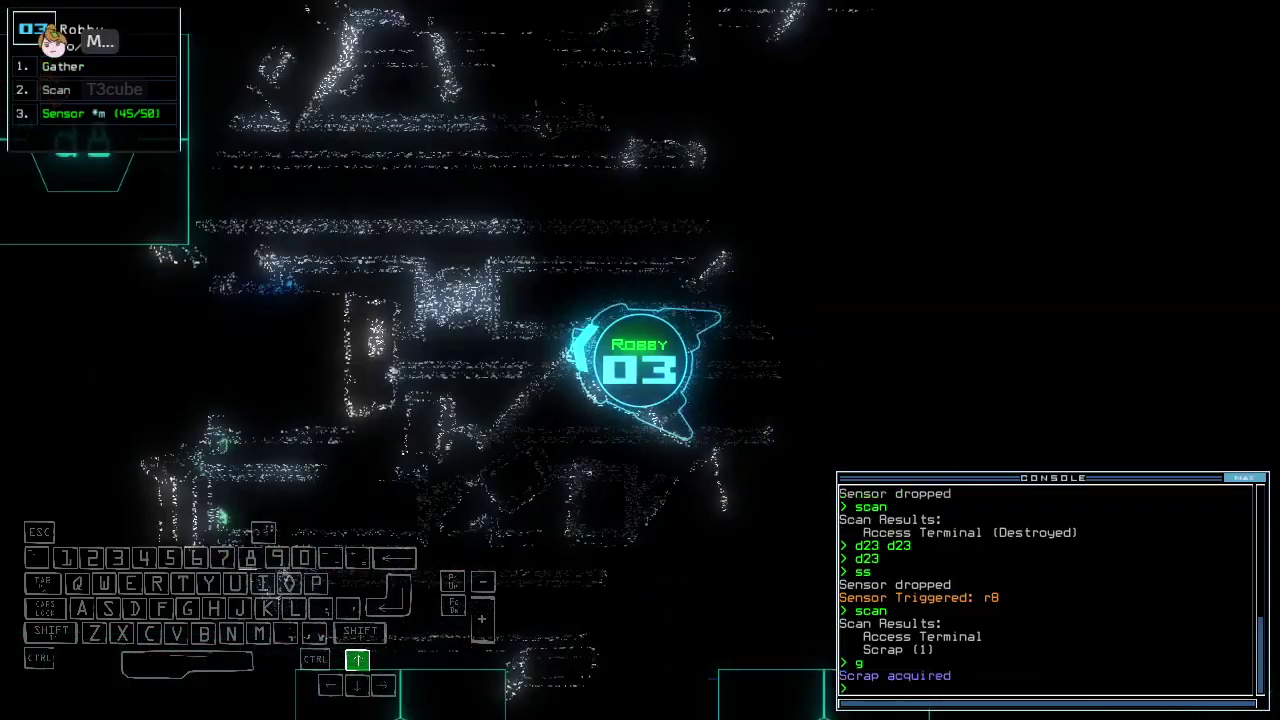
key(space)
key(space)
key(space)
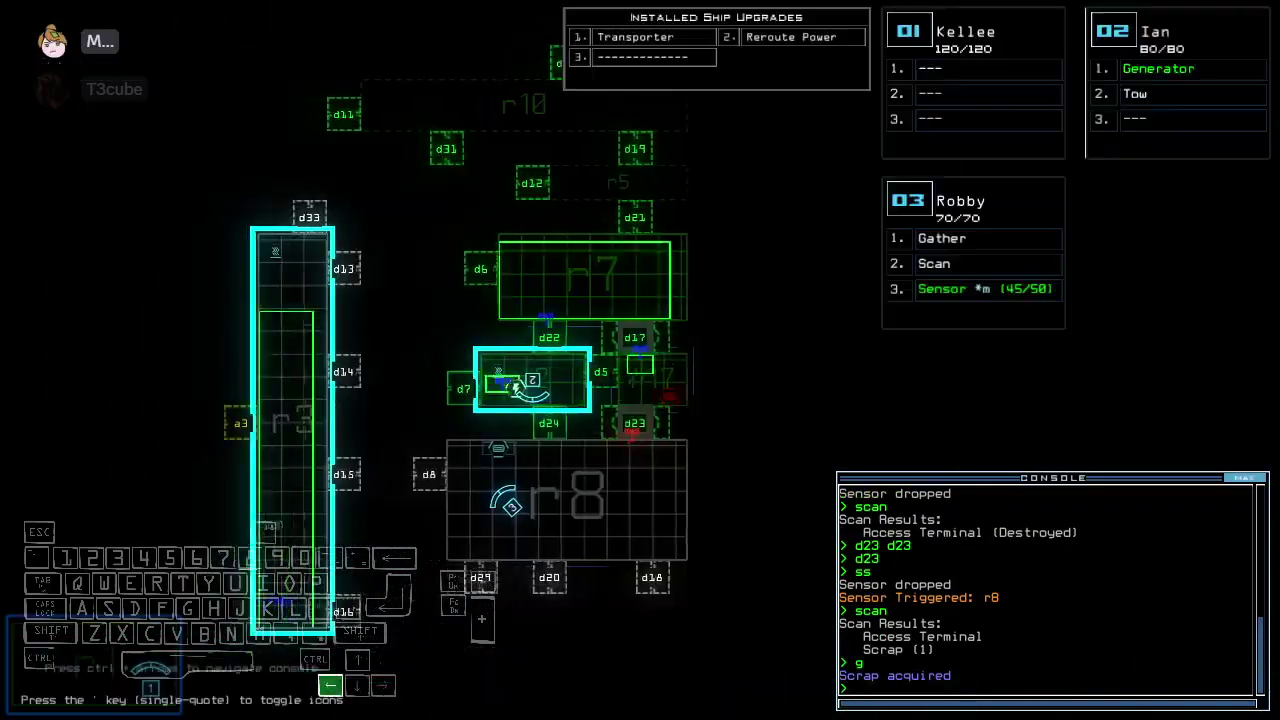
key(space)
key(Up)
text(d24)
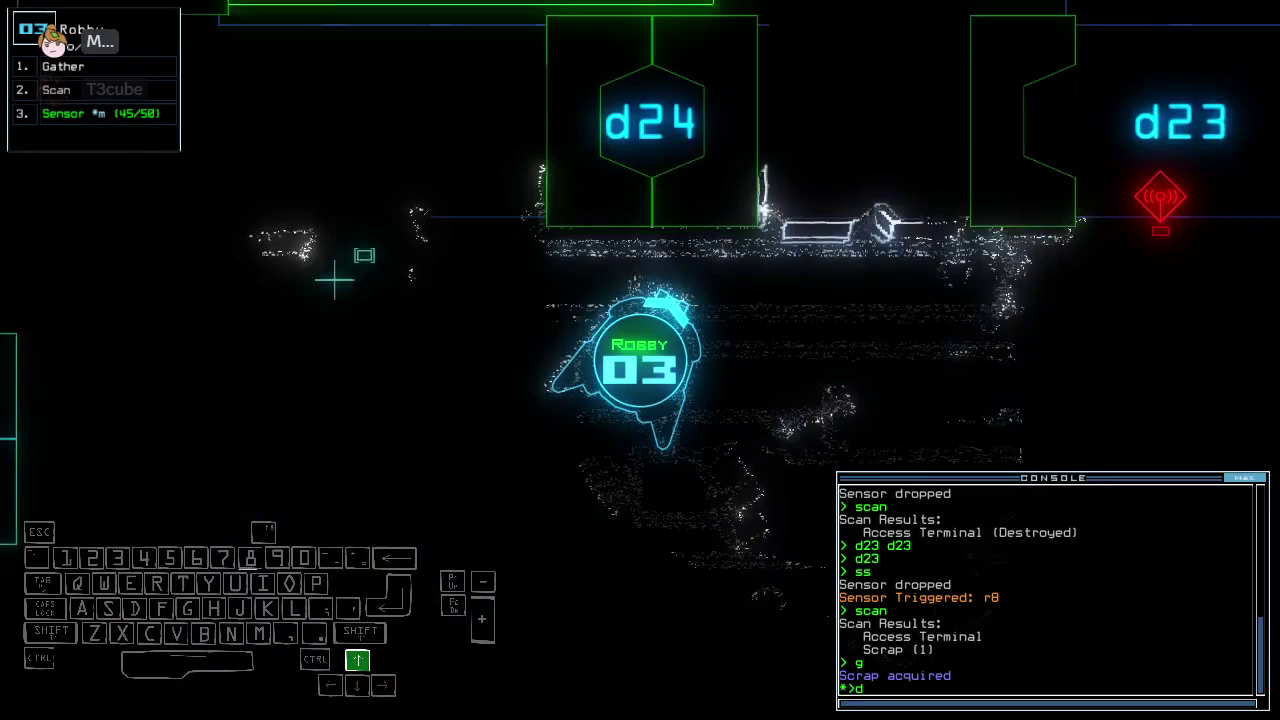
key(Return)
text(cccc)
Close the doors around Robby's room and steer Robby toward door d7
key(Return)
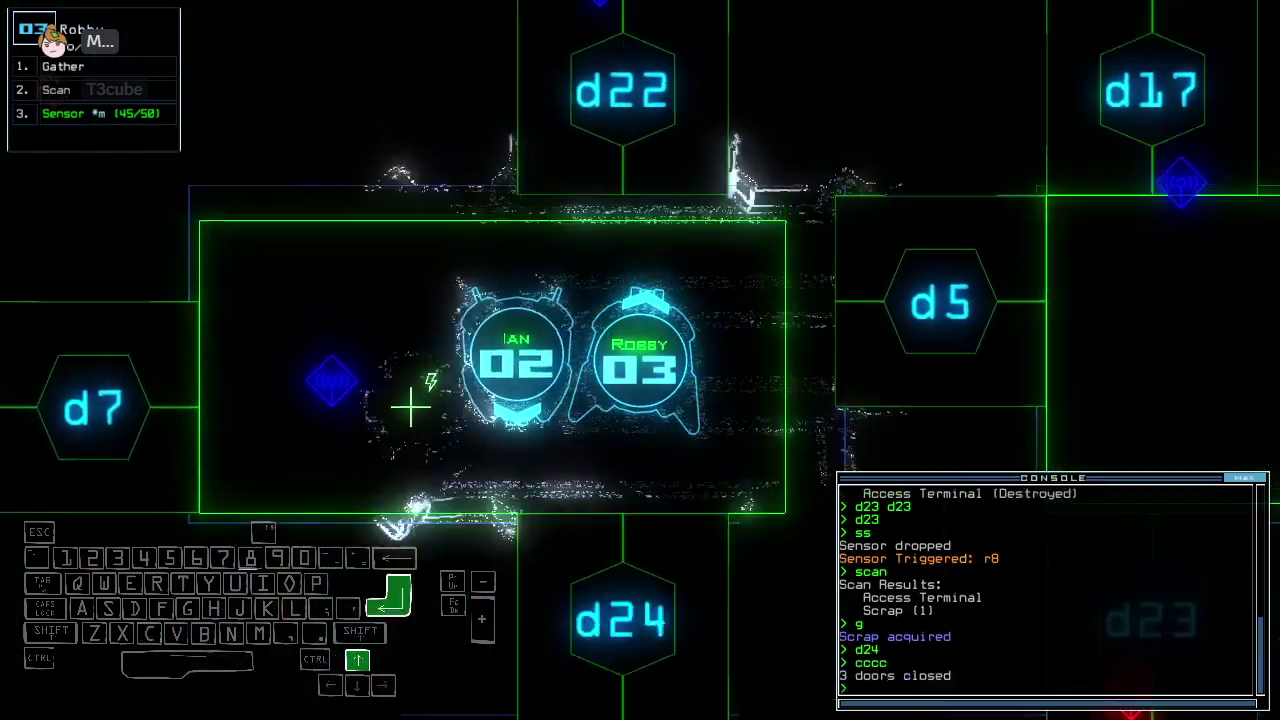
key(space)
key(space)
key(Left)
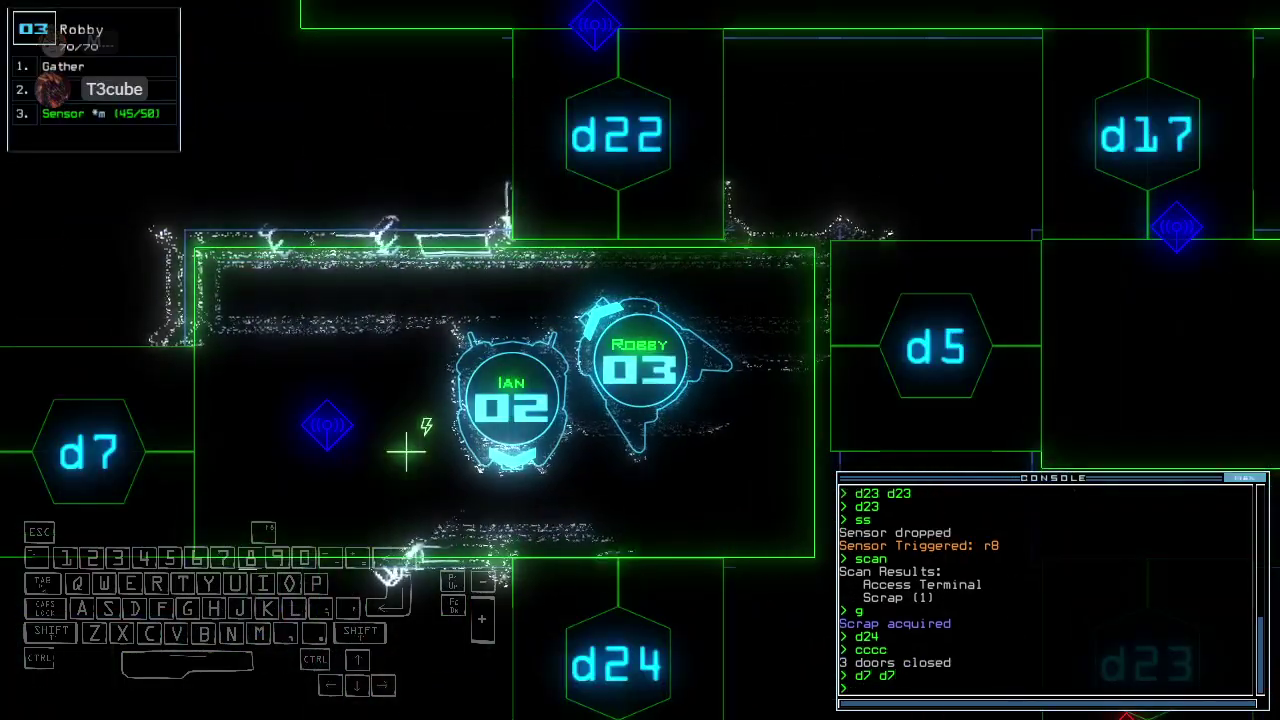
key(space)
key(space)
key(2)
key(3)
key(Up)
key(Left)
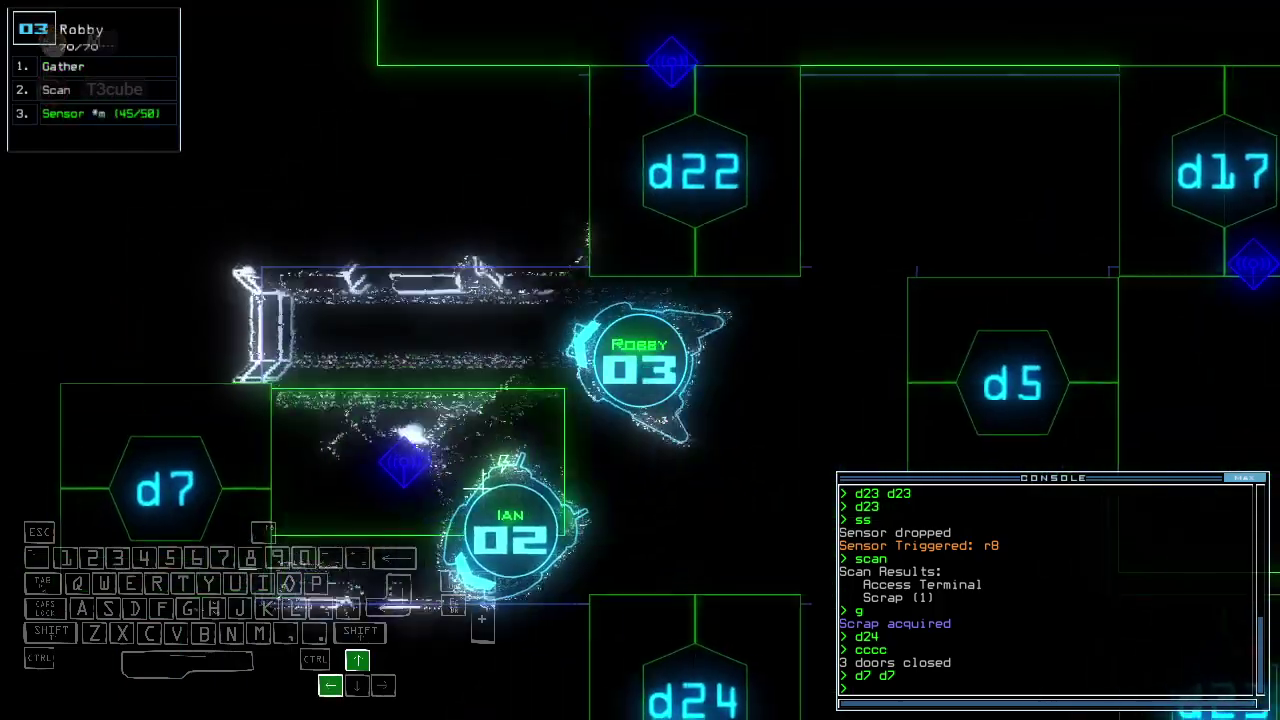
Take Robby through door d7, scan, drop a motion sensor, and close d7
key(Return)
text(d7)
key(Return)
key(Left)
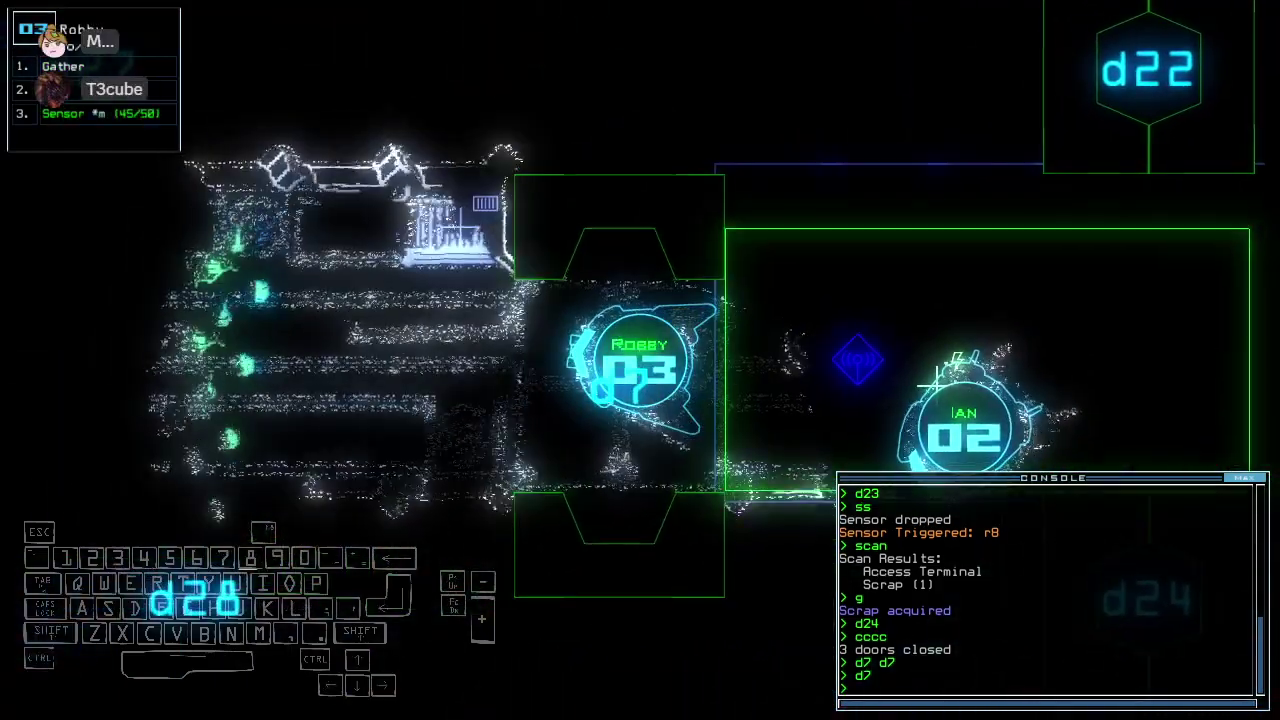
text(scan)
key(Return)
text(ss)
key(Return)
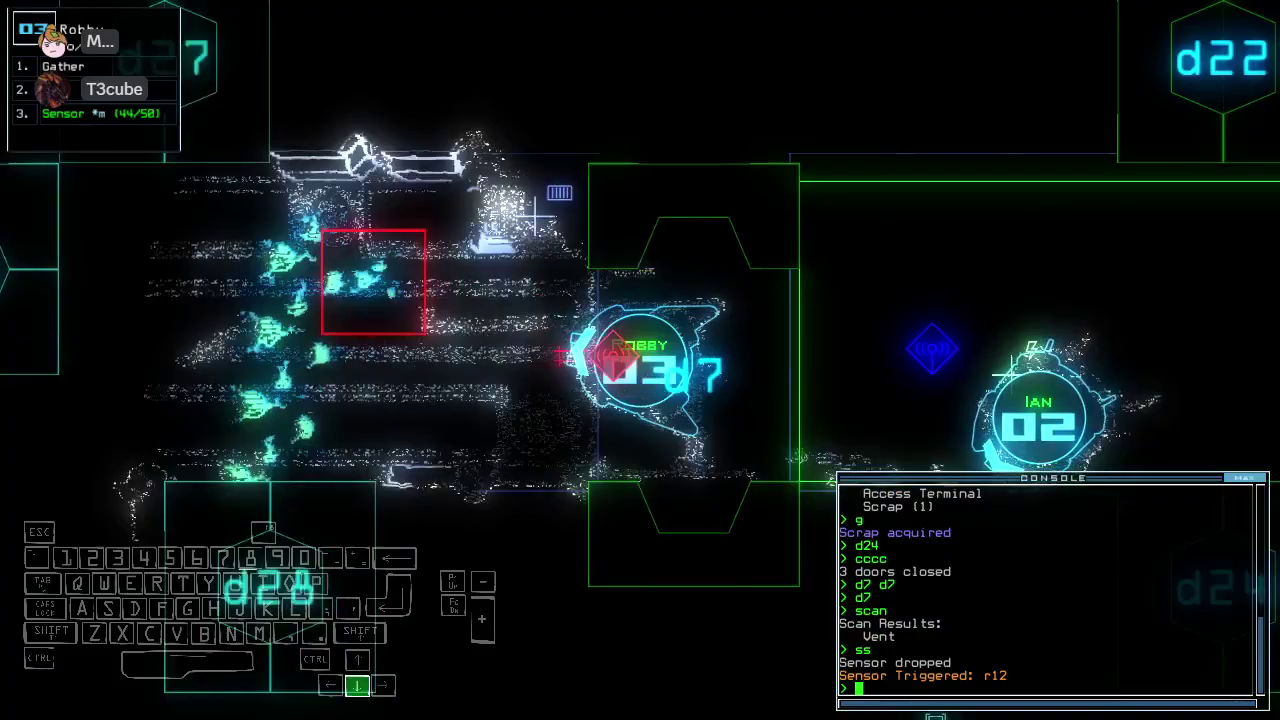
key(Down)
key(space)
key(space)
text(d7)
key(Return)
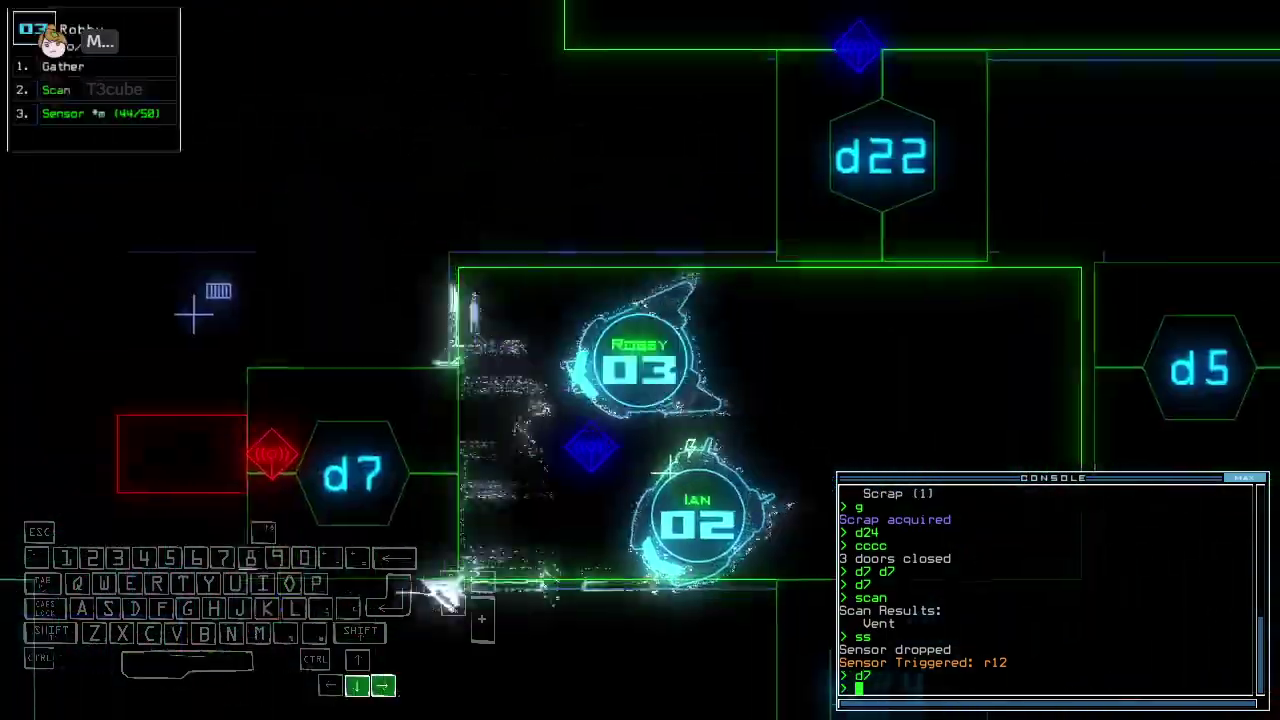
text(d22)
key(Return)
Move Robby through doors d22 and d6, closing d6 behind it
key(Up)
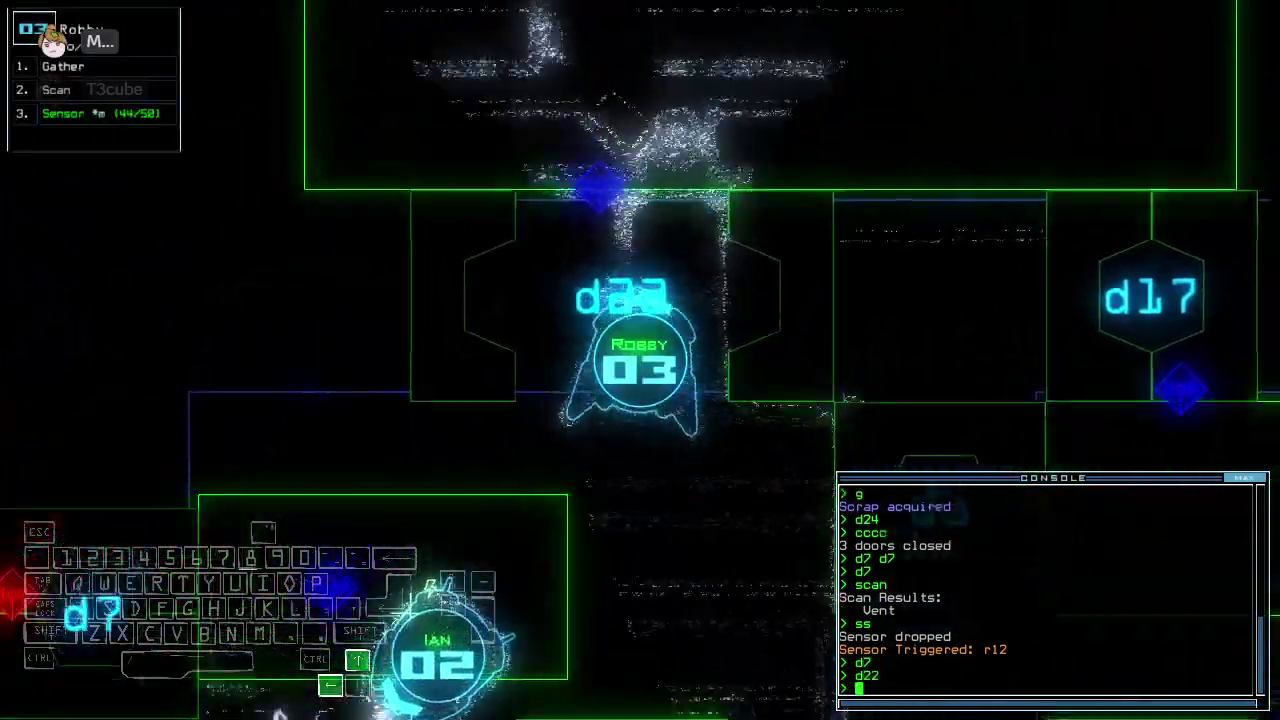
text(cccc)
key(Return)
key(space)
key(space)
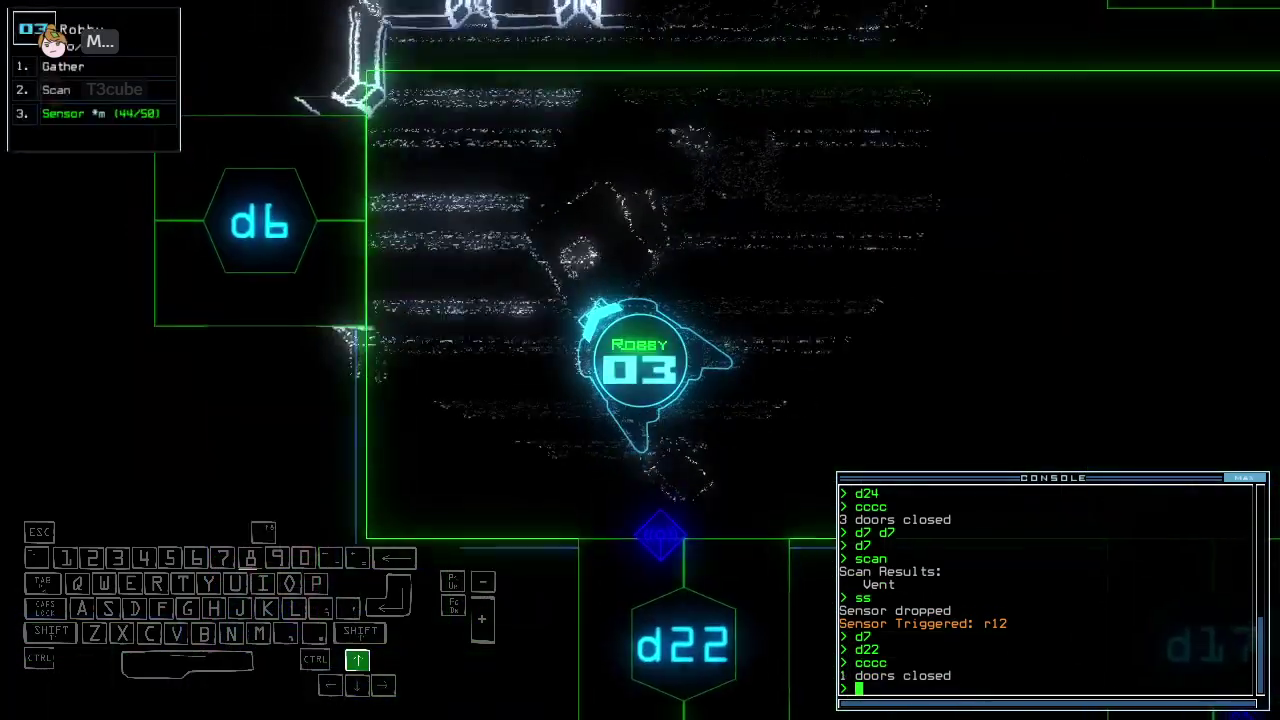
text(d6)
key(Return)
key(space)
key(space)
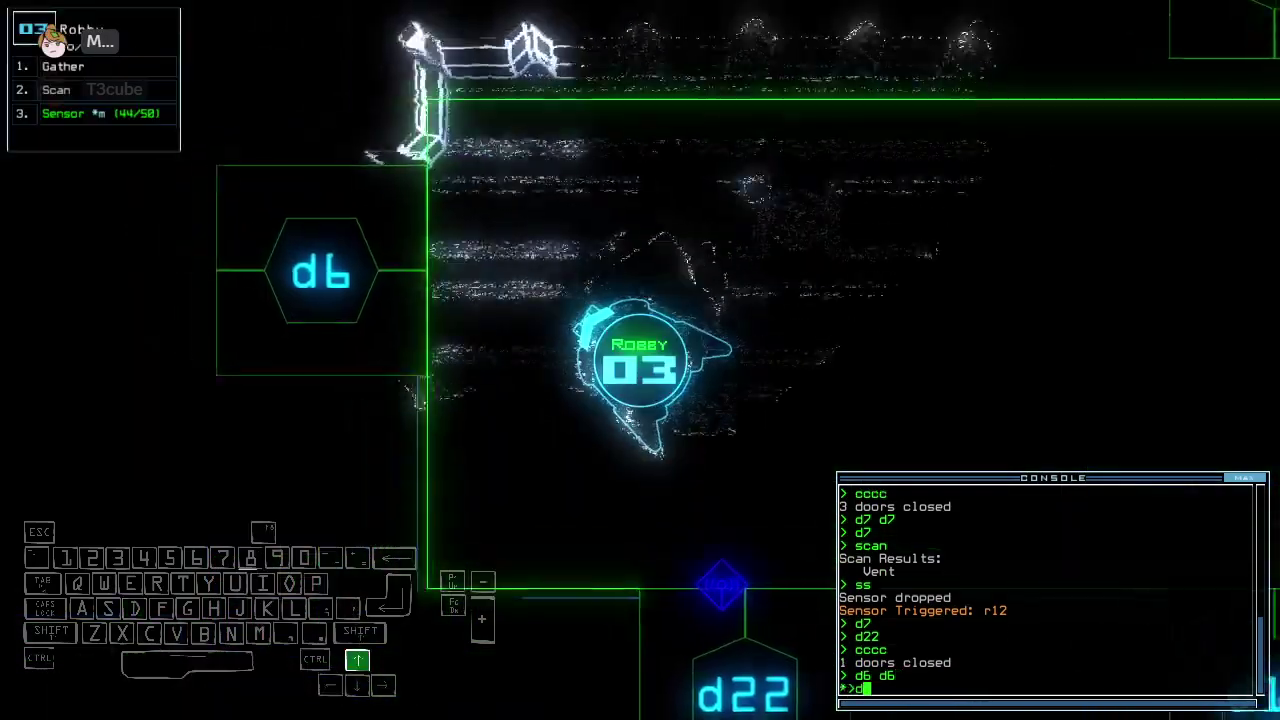
text(d6)
key(Return)
key(Left)
text(cccc)
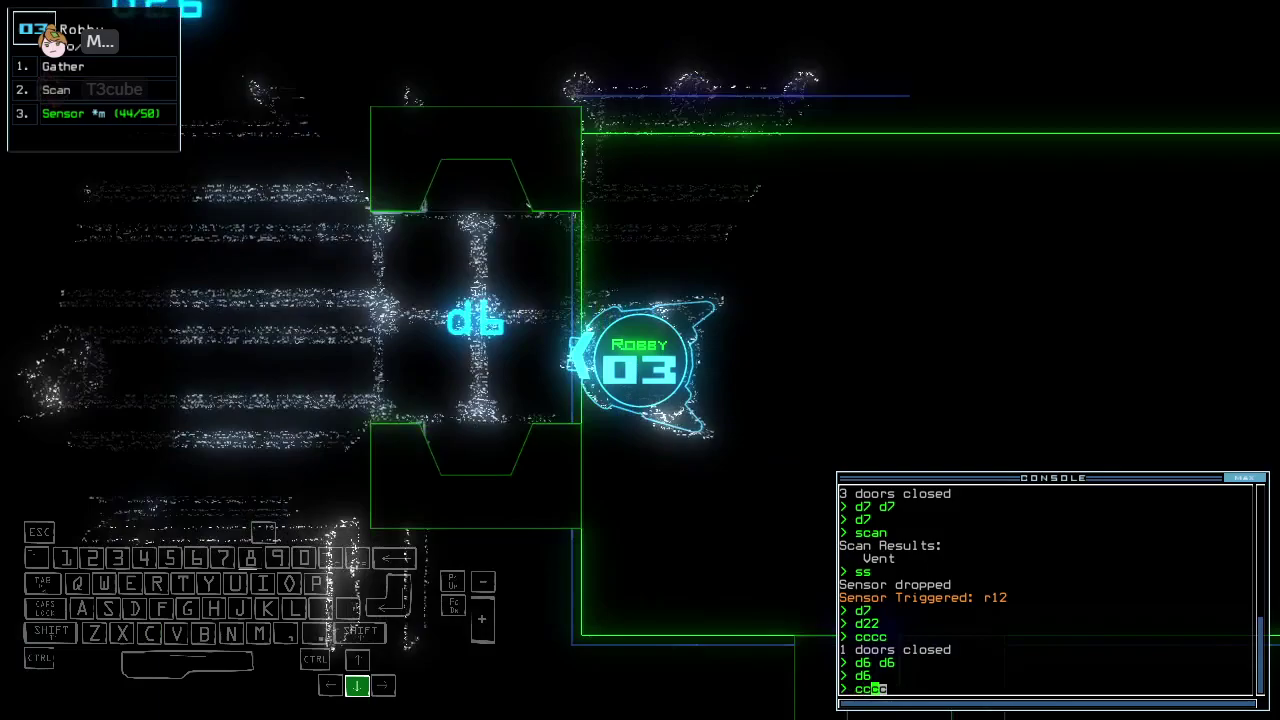
key(Return)
Drive Robby up the room, open door d21, and enter the room beyond
key(Right)
key(Up)
key(Right)
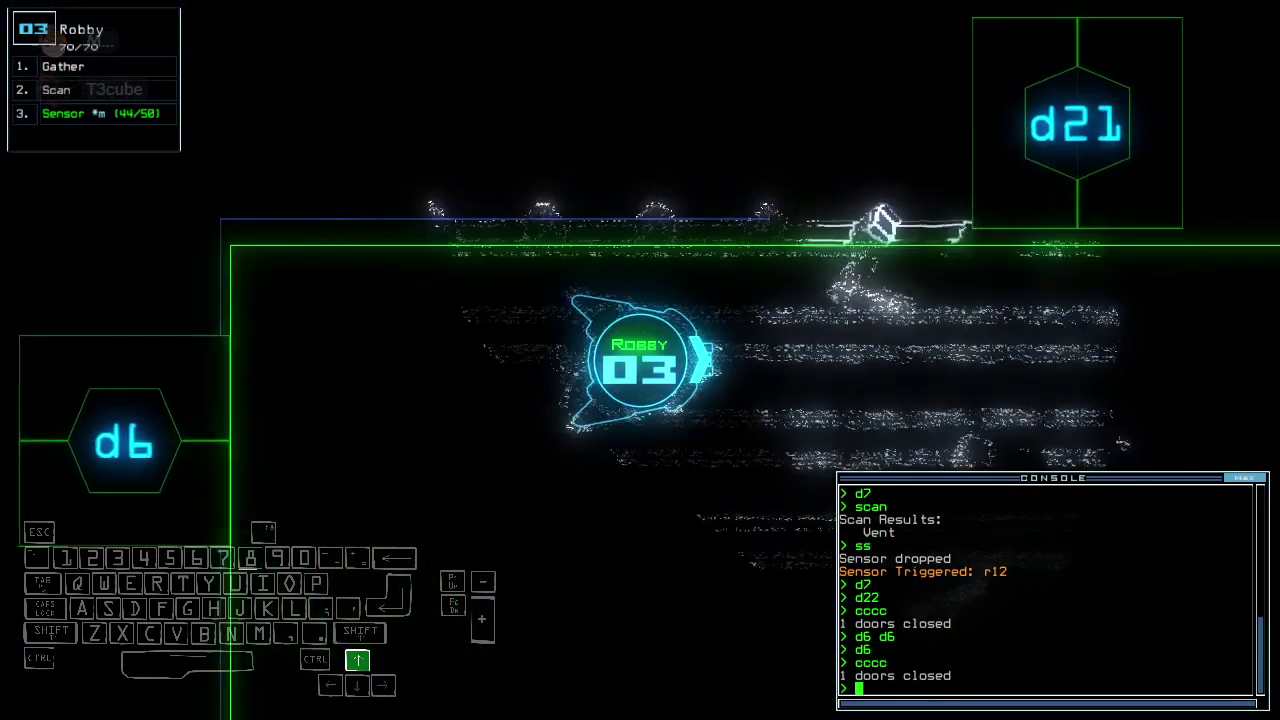
key(Left)
key(space)
key(space)
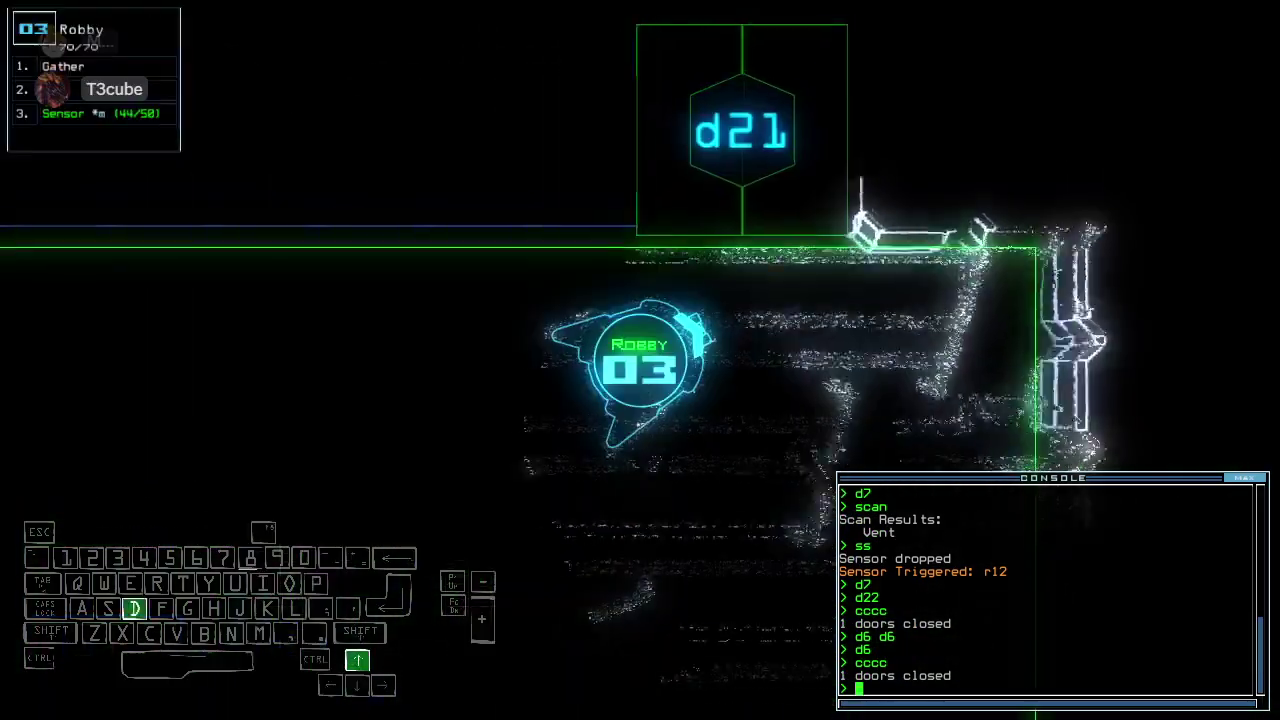
text(d21)
key(Return)
key(Up)
key(Up)
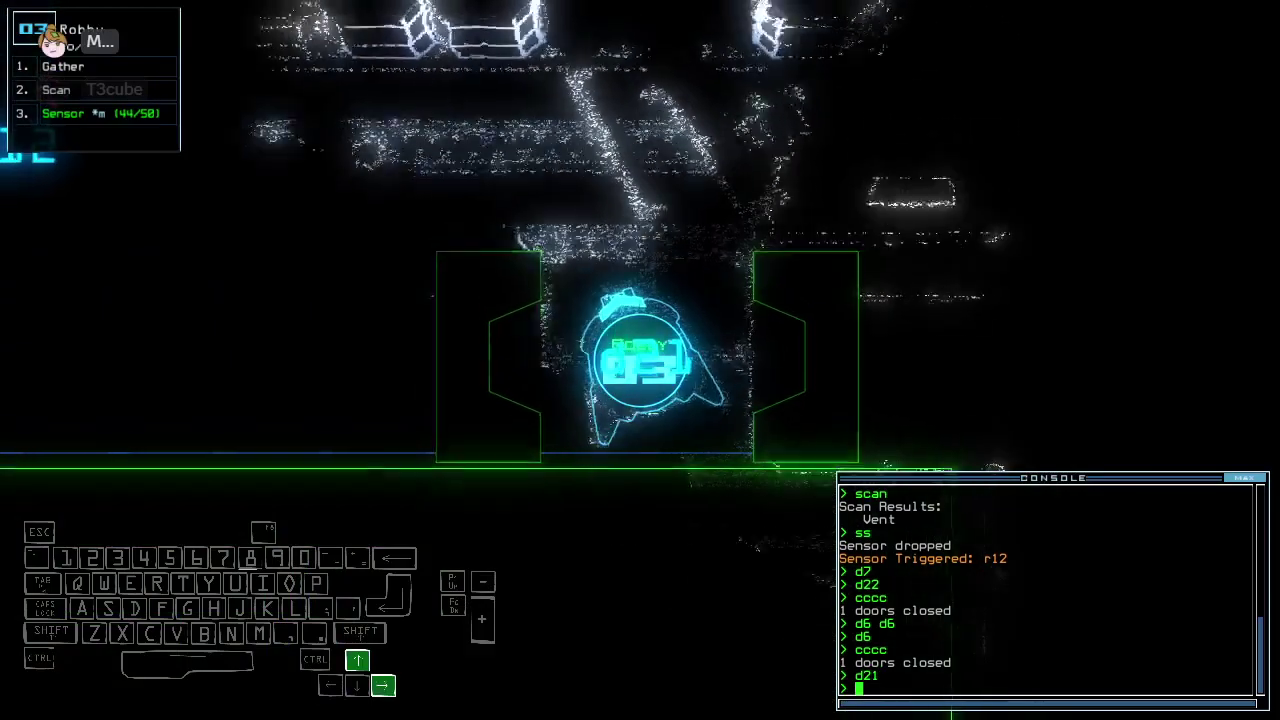
text(ss)
key(Return)
text(scan)
Drop a sensor and scan past d21, then open d19 and drive up the corridor
key(Return)
key(space)
key(space)
key(space)
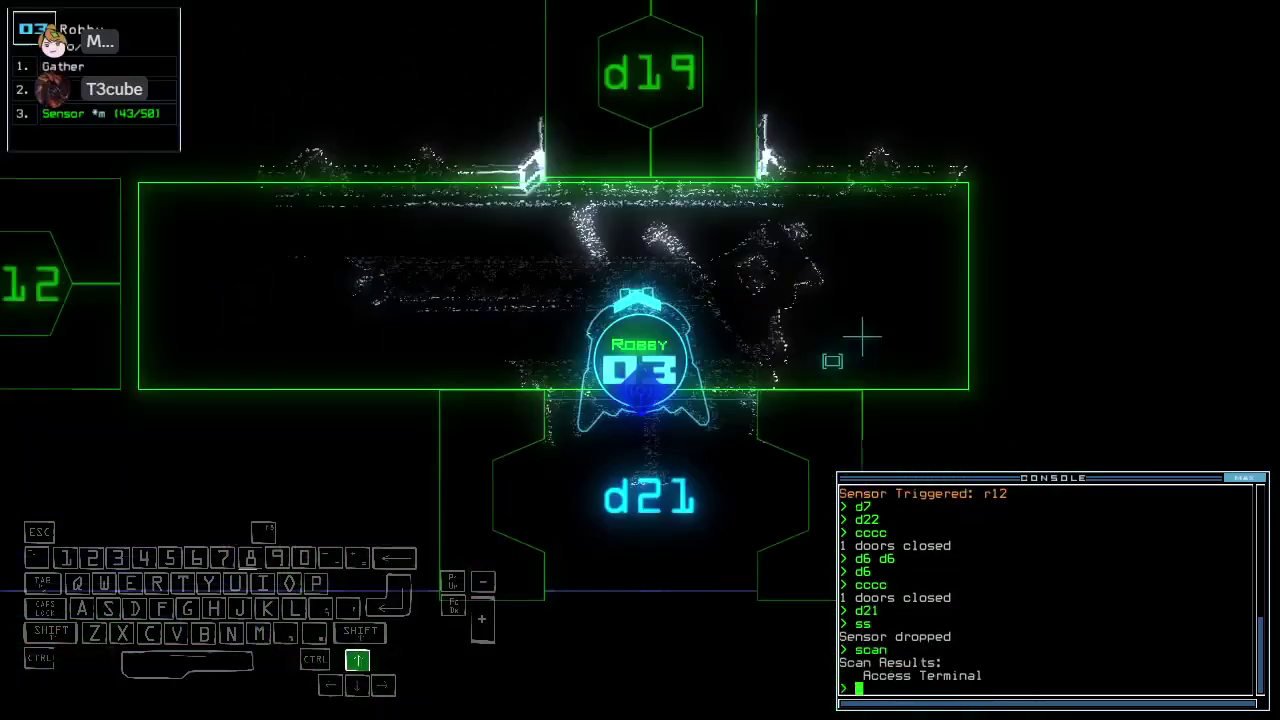
text(d19)
key(Return)
key(Up)
key(Up)
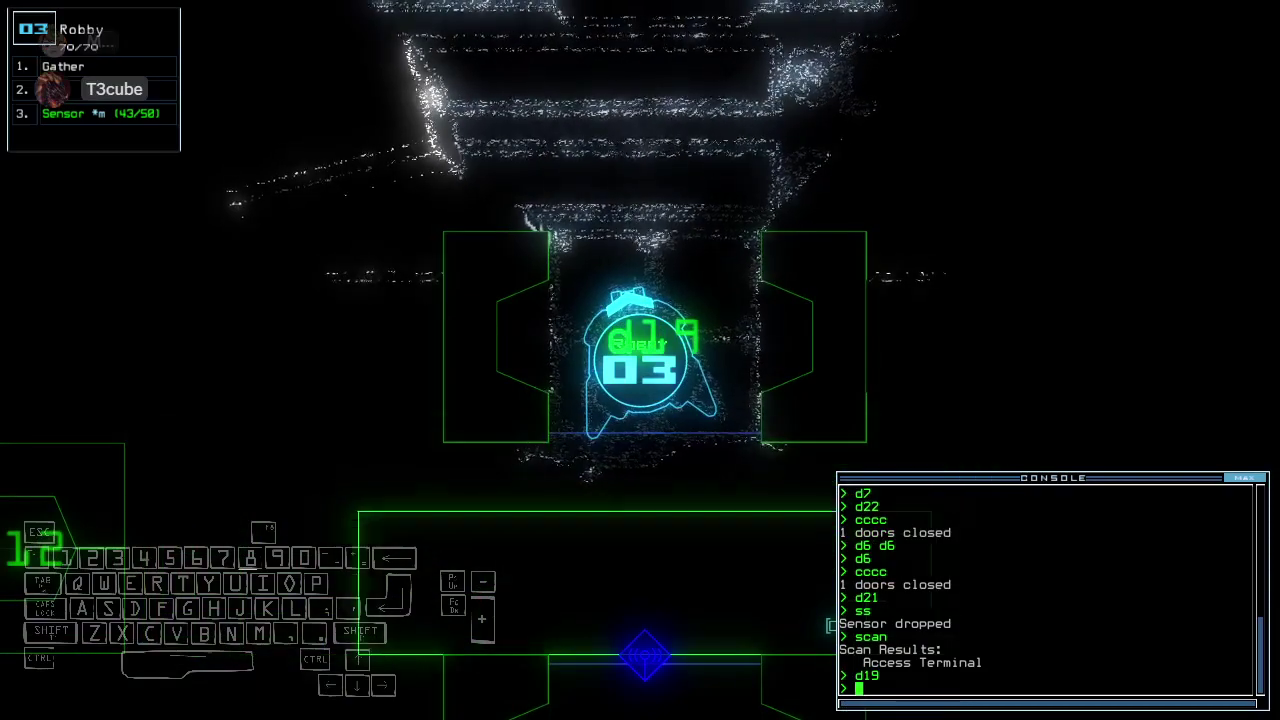
key(Up)
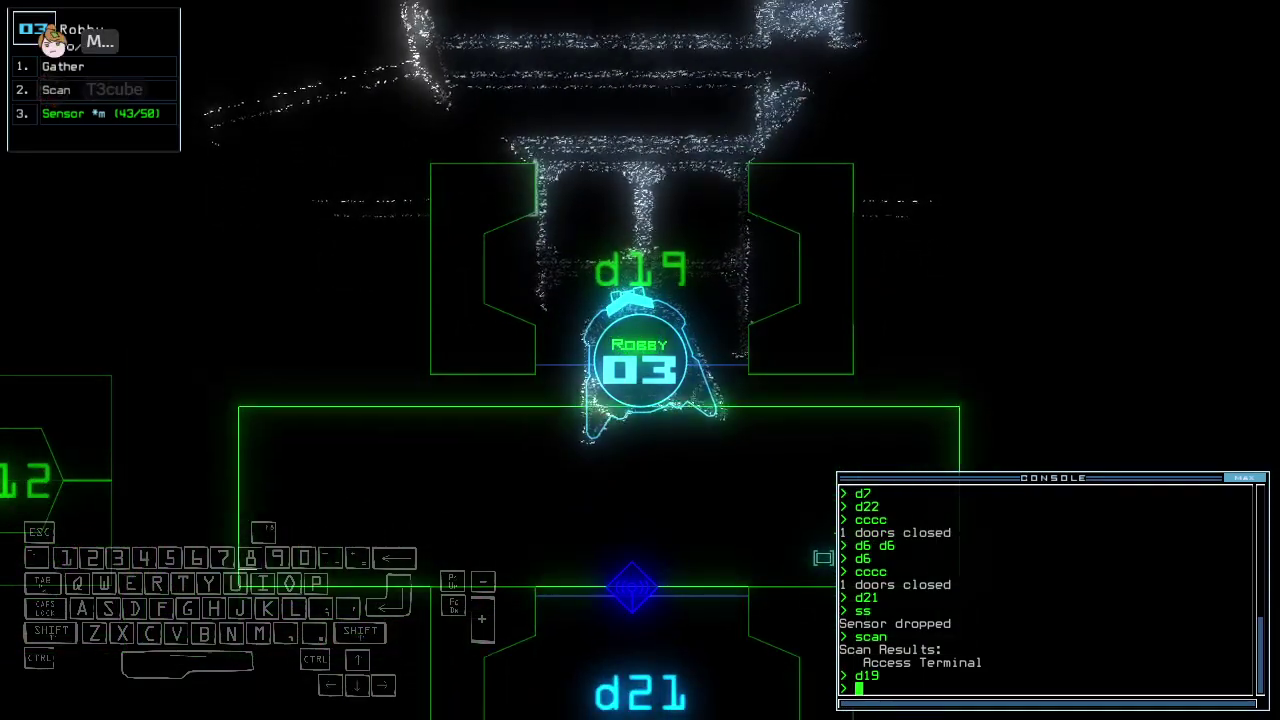
key(space)
Pan the schematic map to room r10 and cycle all its doors with xx r10
key(Down)
key(Down)
key(Down)
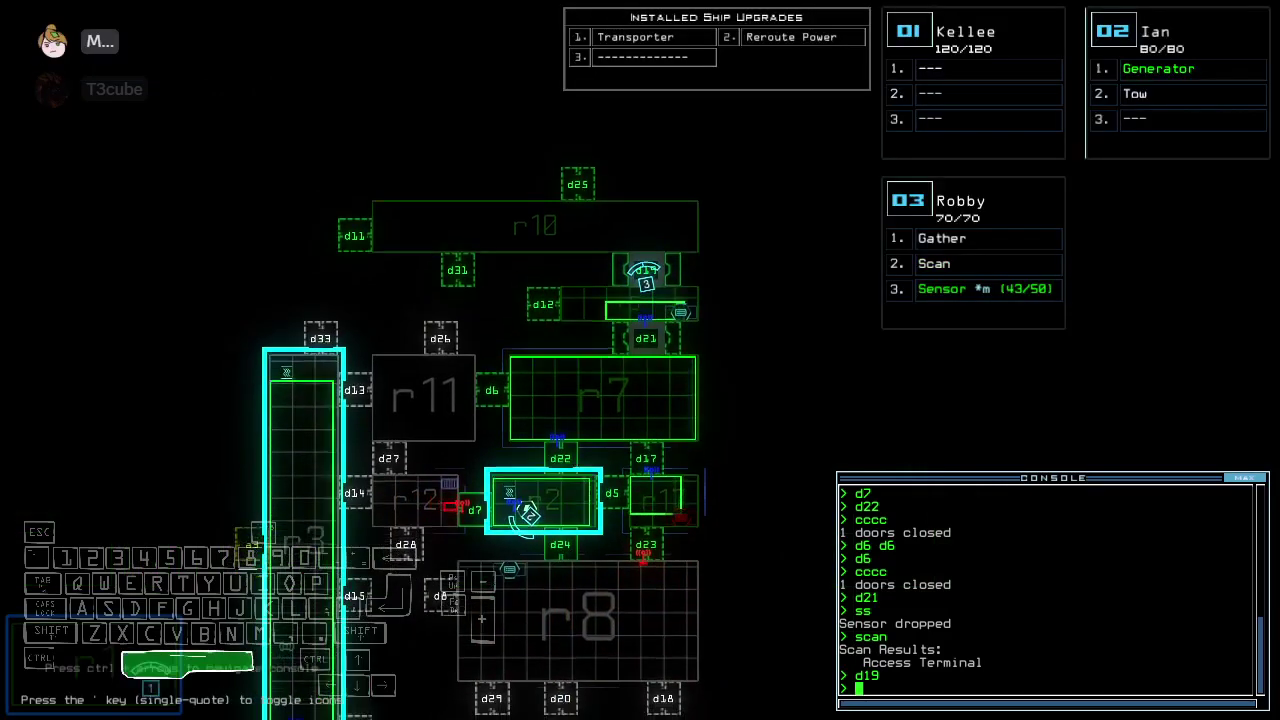
key(Down)
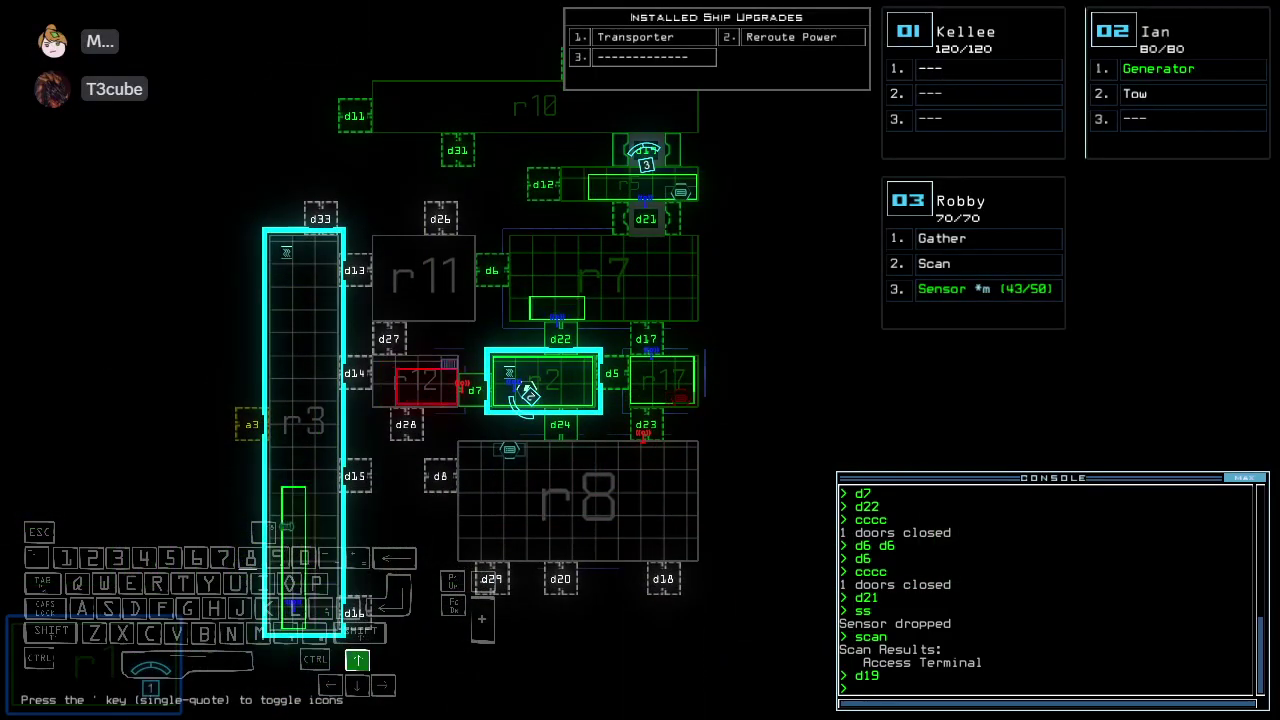
key(Up)
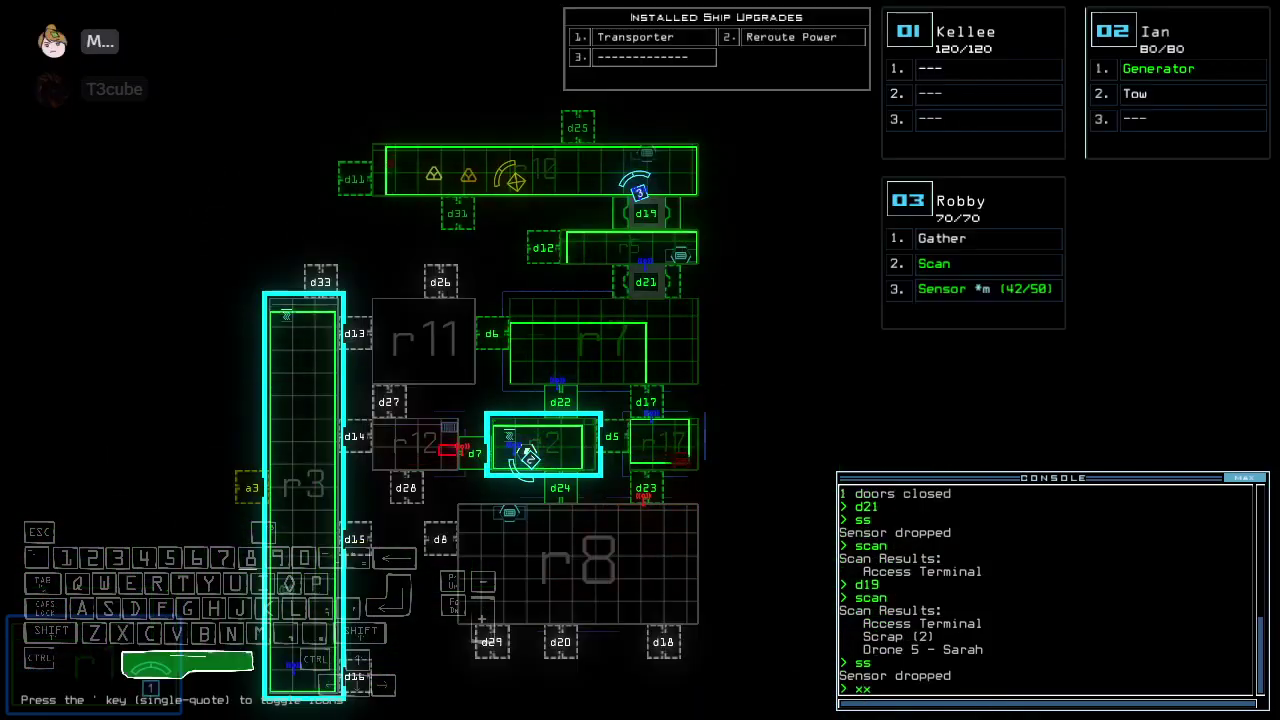
text(r10)
key(Return)
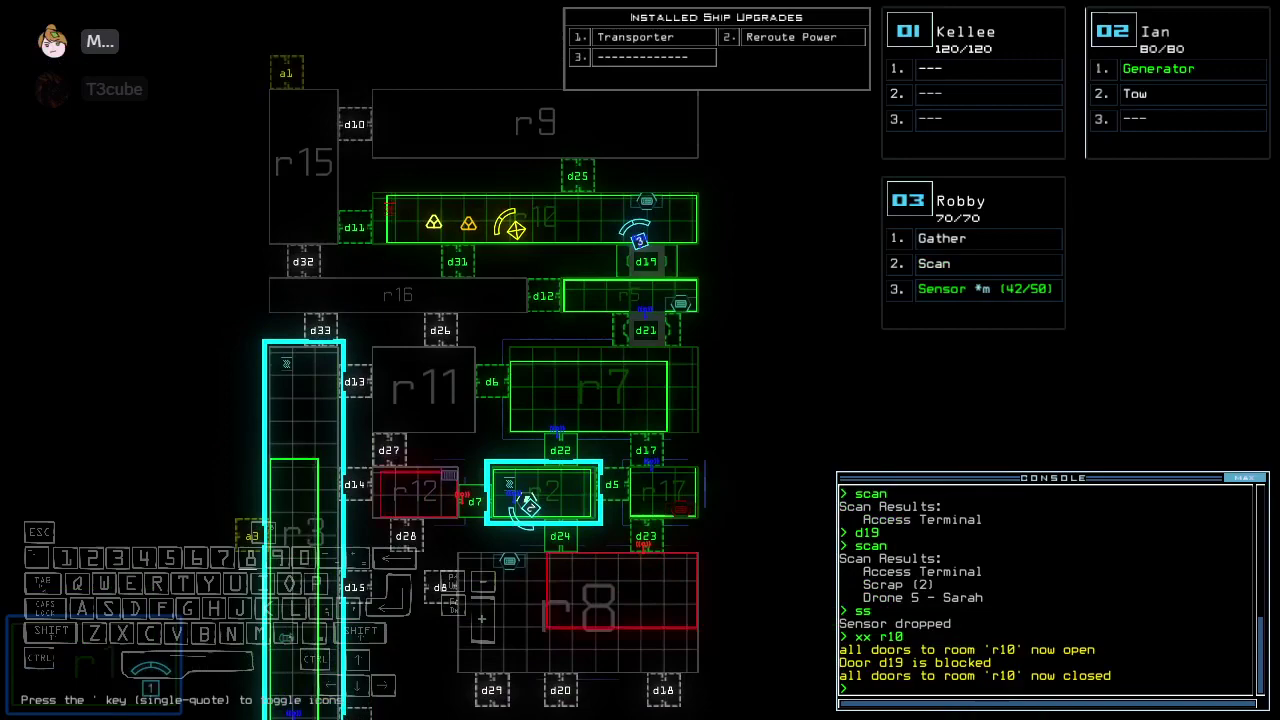
key(Down)
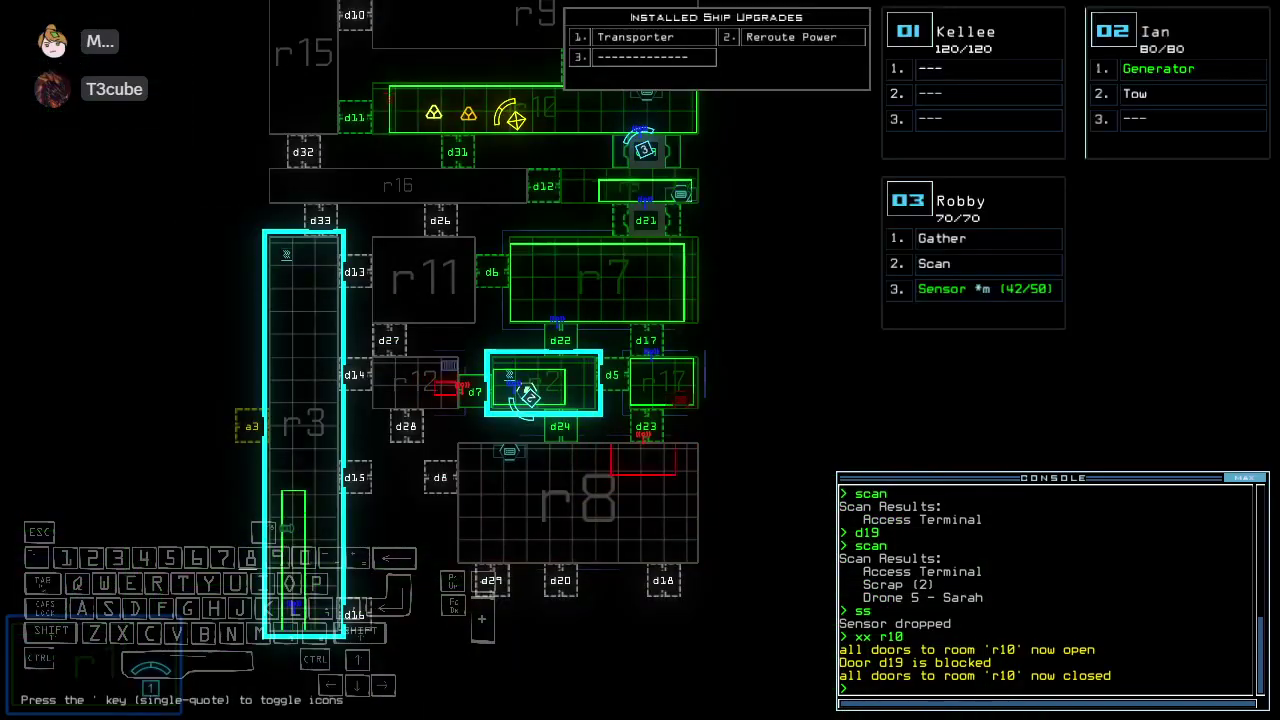
Switch to Ian, open door d22, and check the upgrade swap screen
key(2)
text(d22)
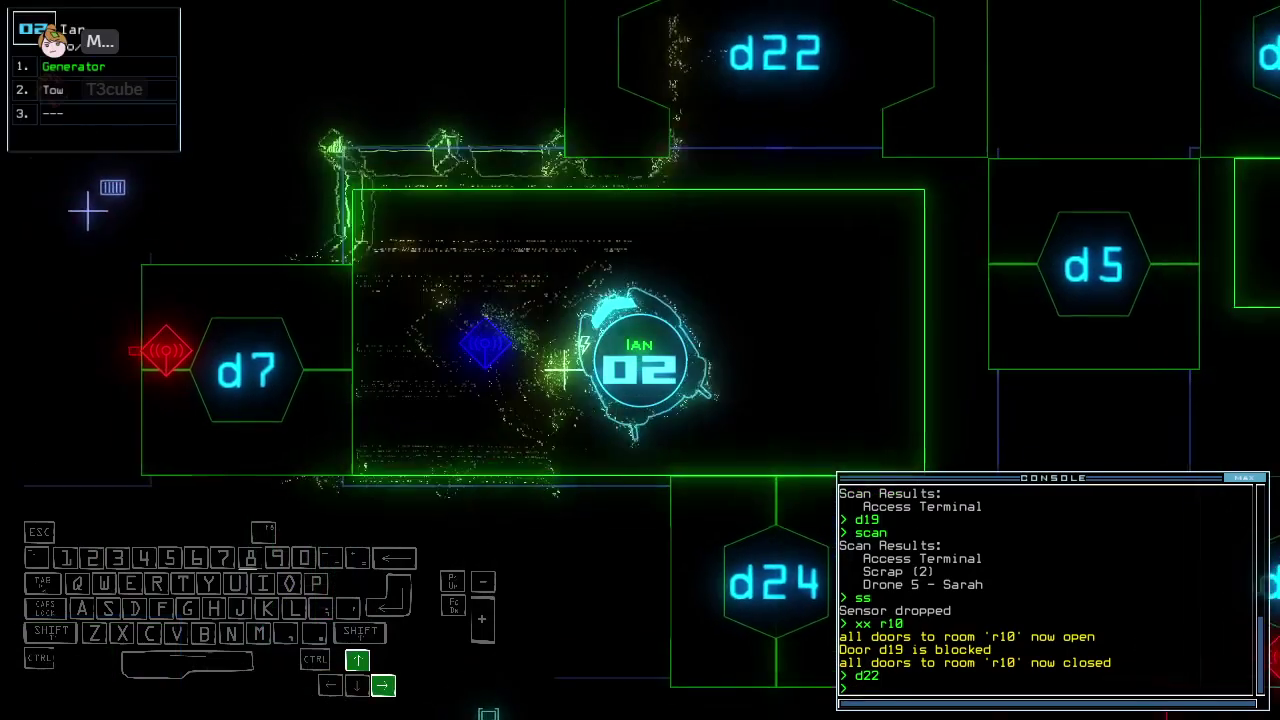
key(Up)
key(3)
key(Tab)
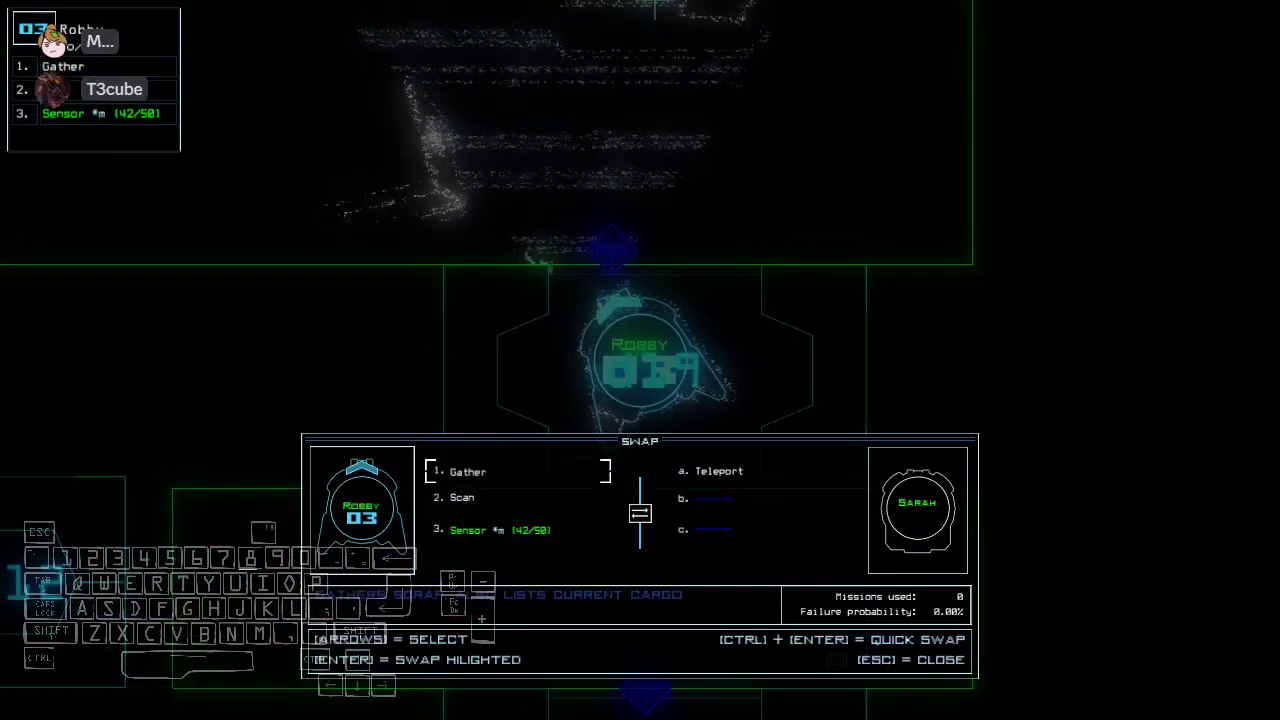
key(Escape)
key(space)
key(2)
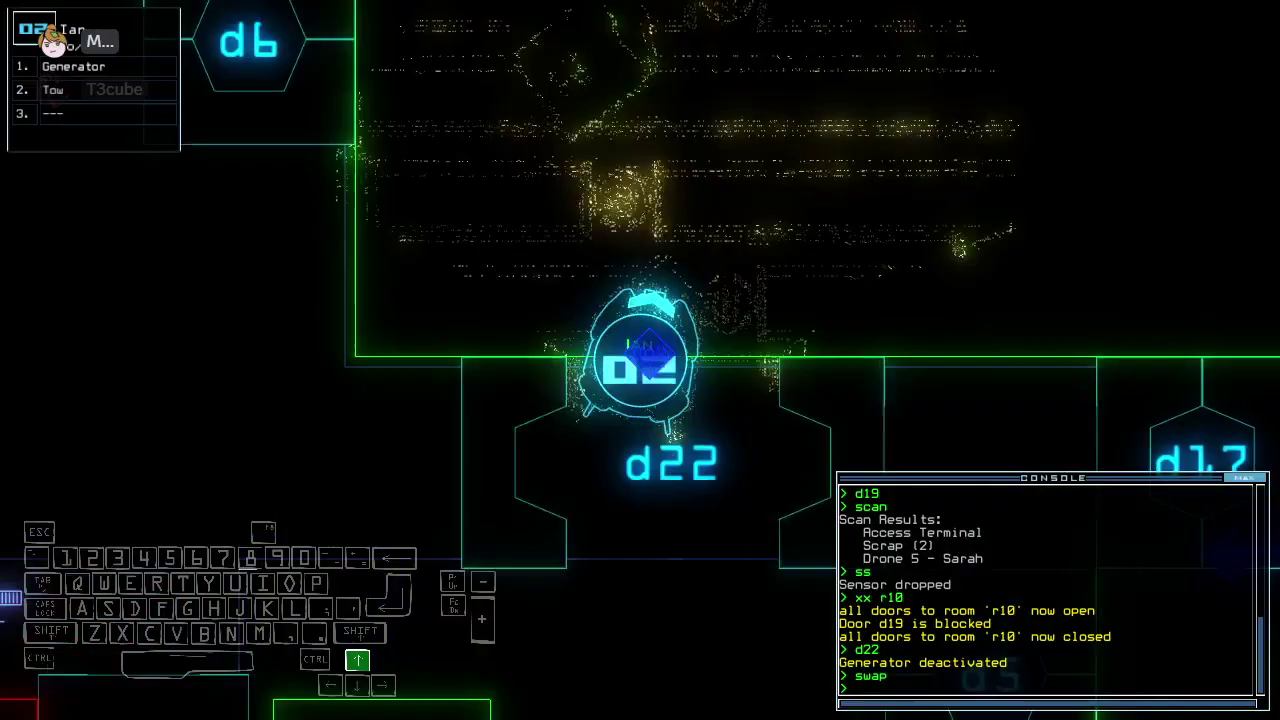
Drive Ian beside Robby into Sarah's room and start towing Sarah
key(Up)
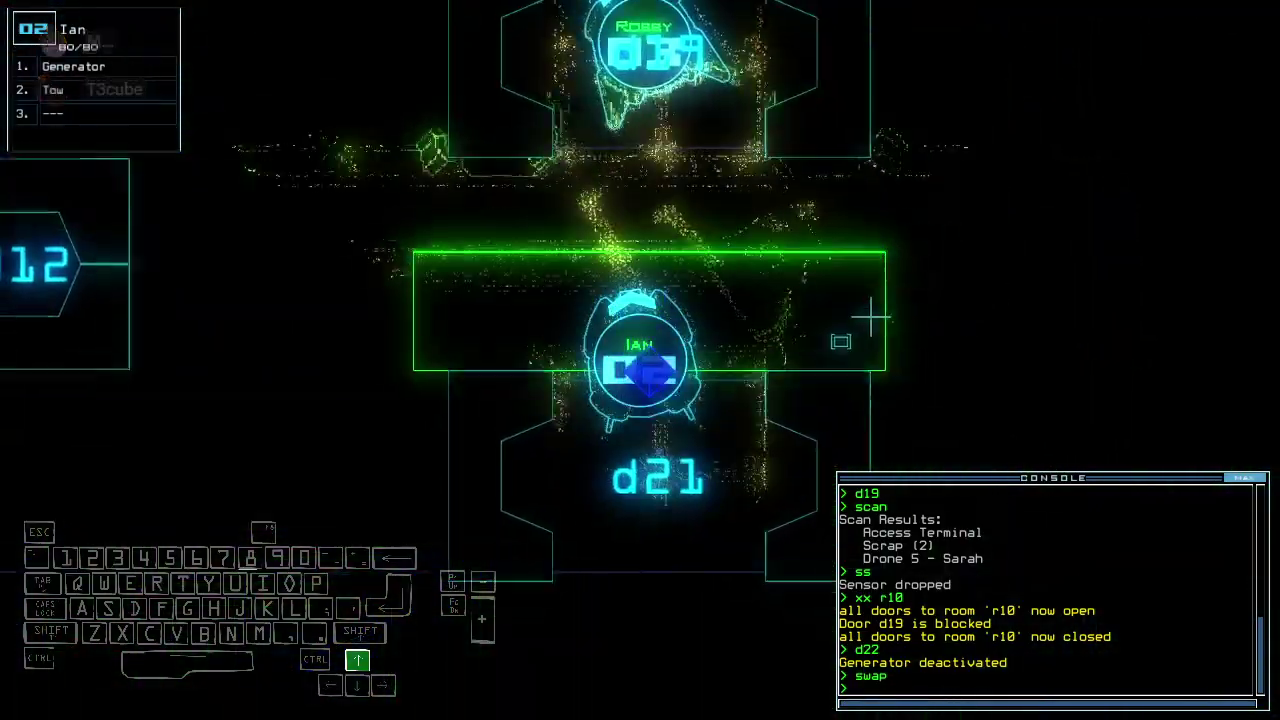
text(32s)
key(Left)
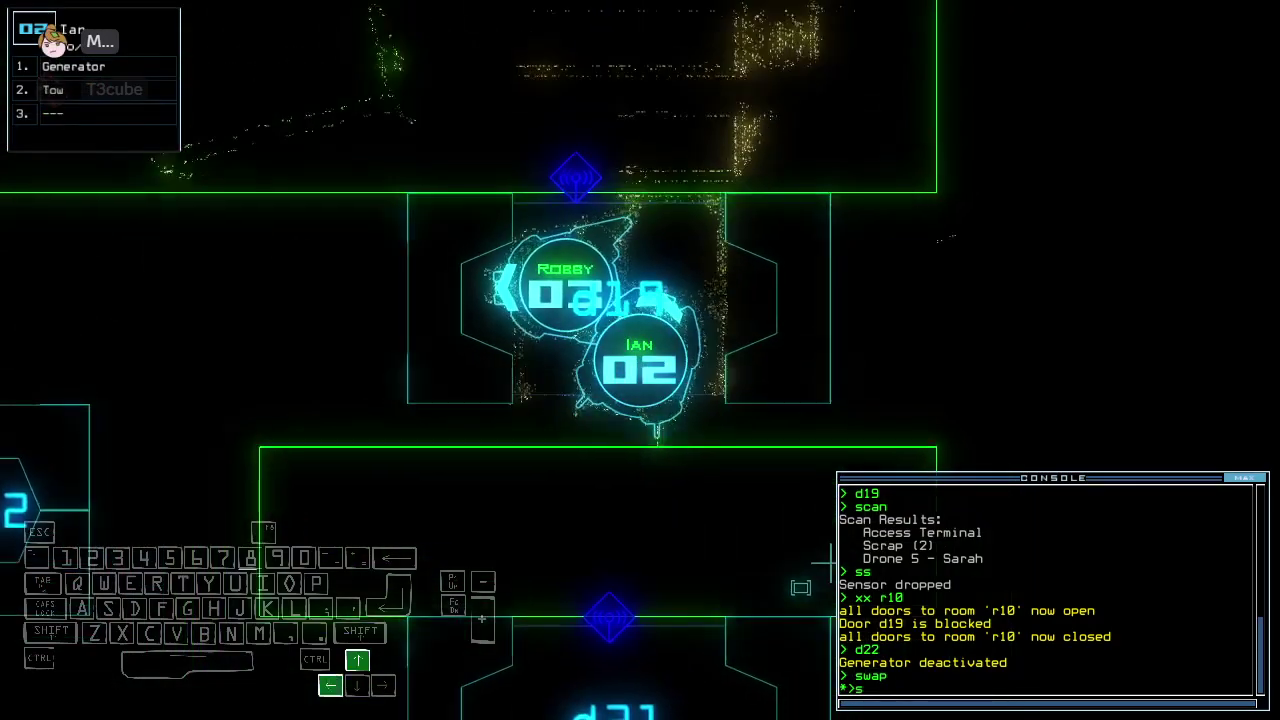
key(BackSpace)
key(Tab)
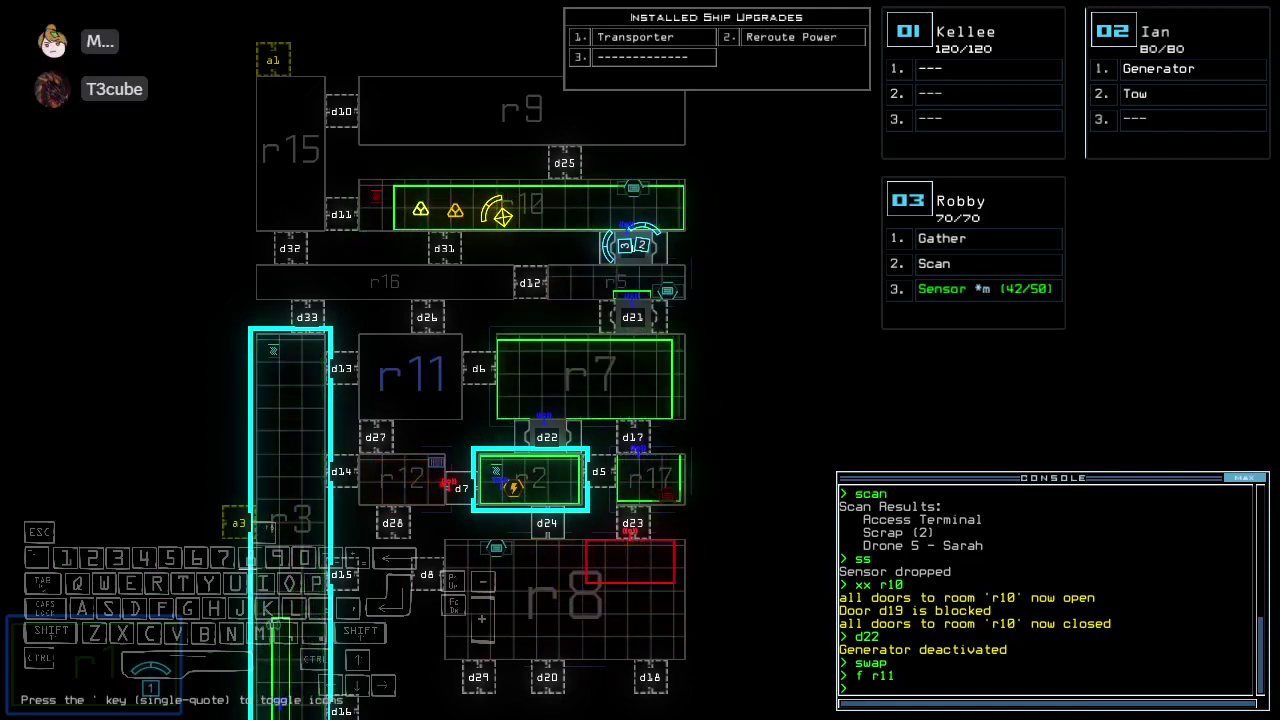
key(Tab)
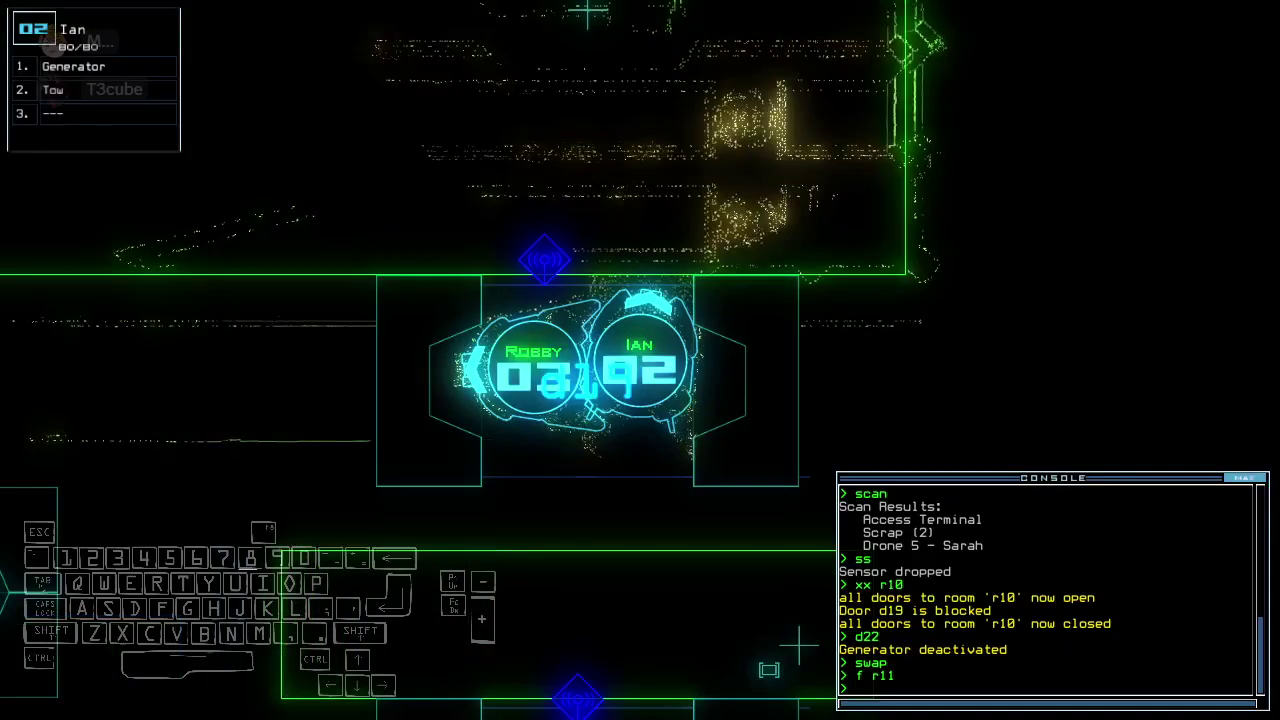
key(Up)
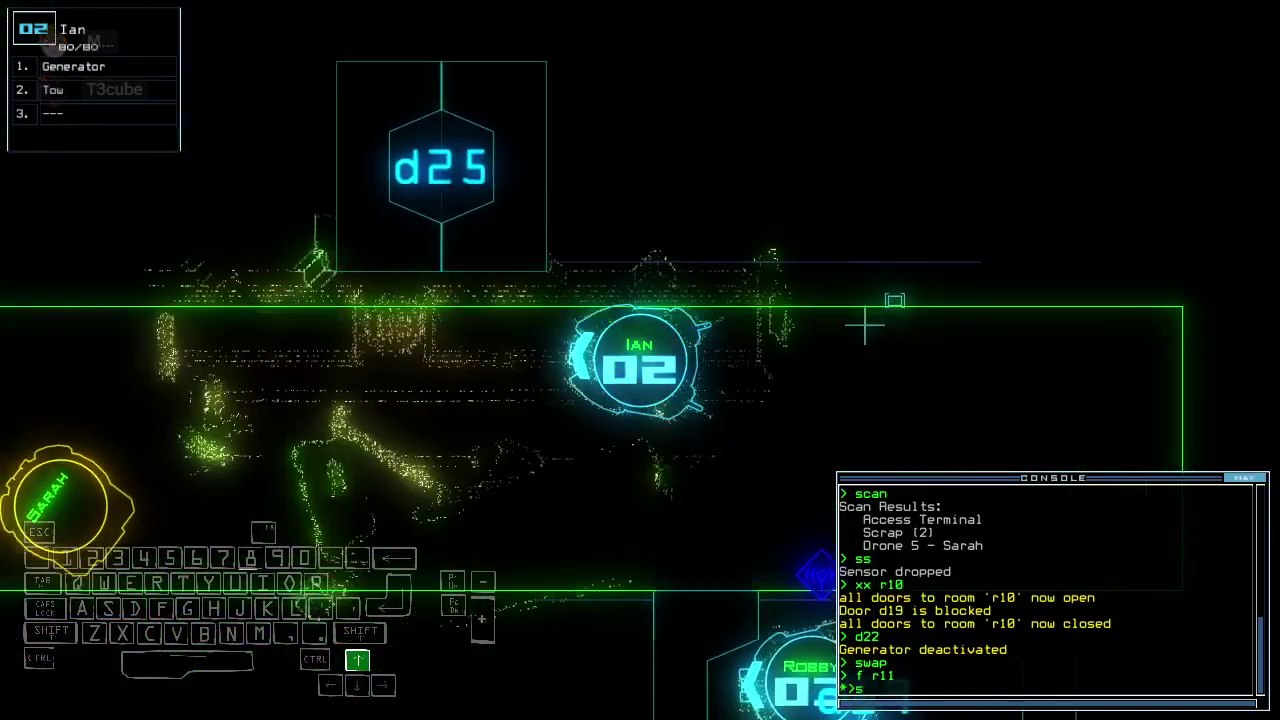
text(swap )
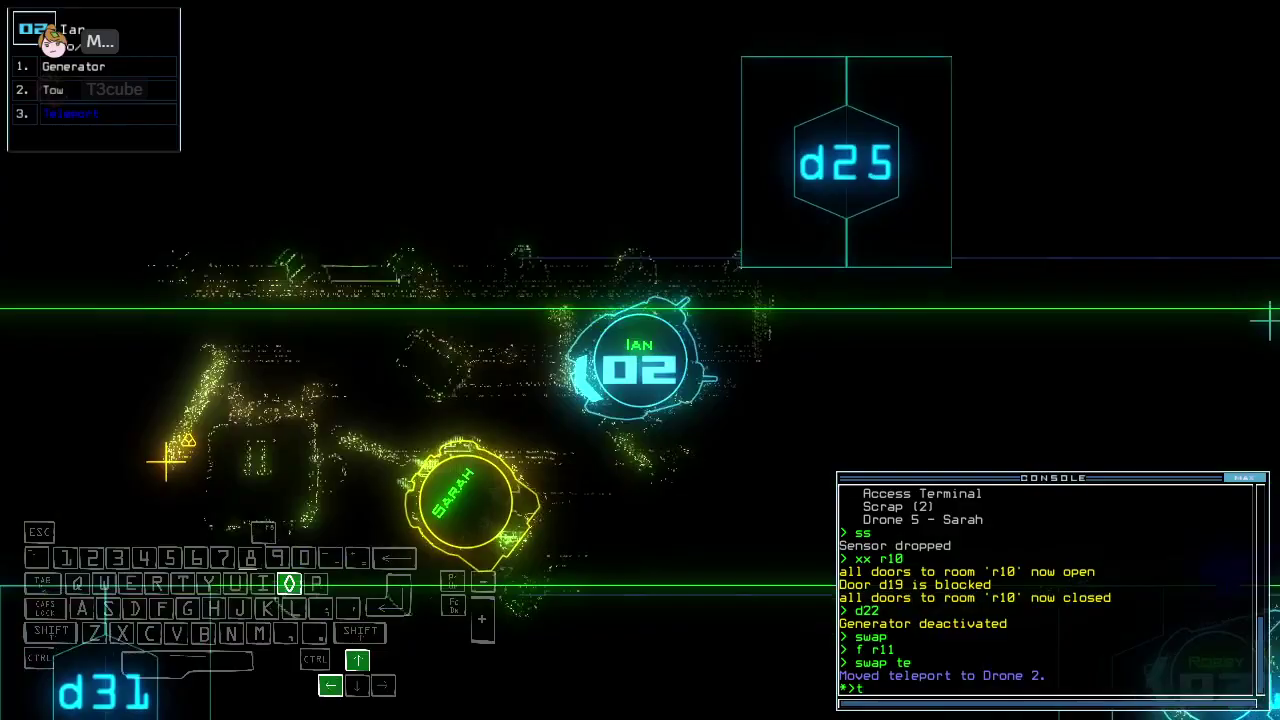
text(tow)
key(Return)
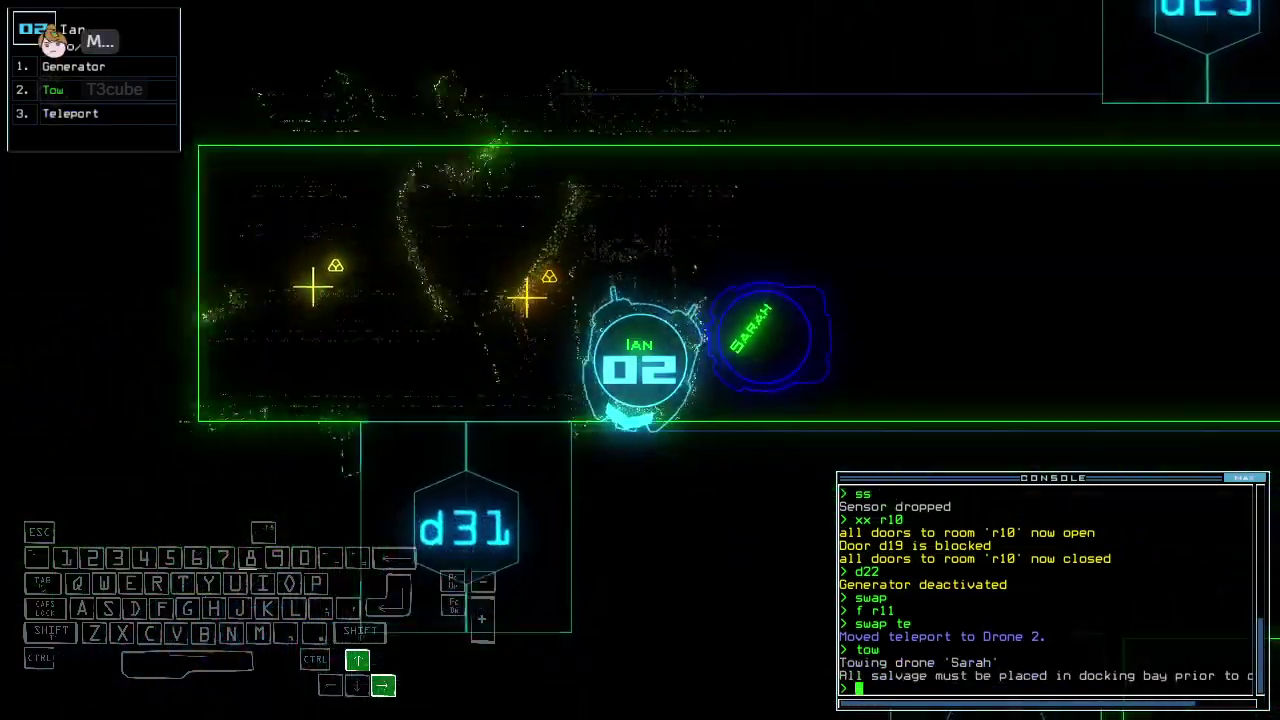
Switch to Robby and gather the scrap in its room
key(3)
key(Up)
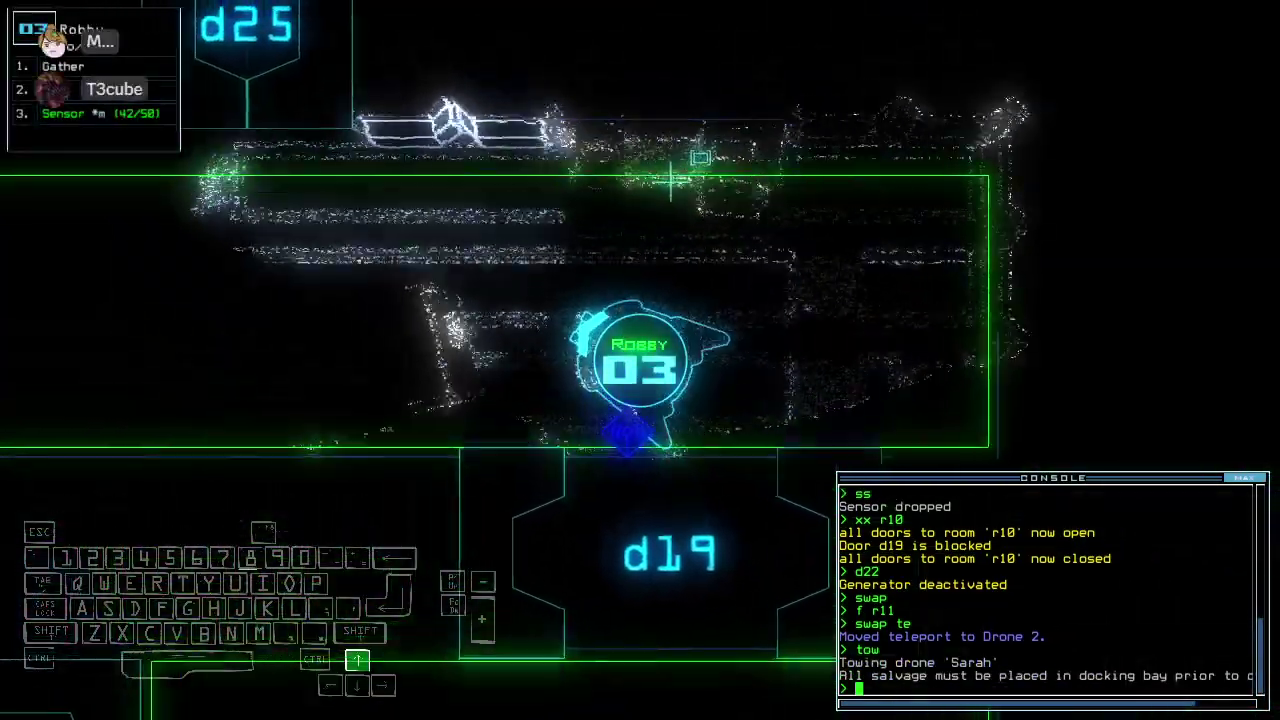
key(Up)
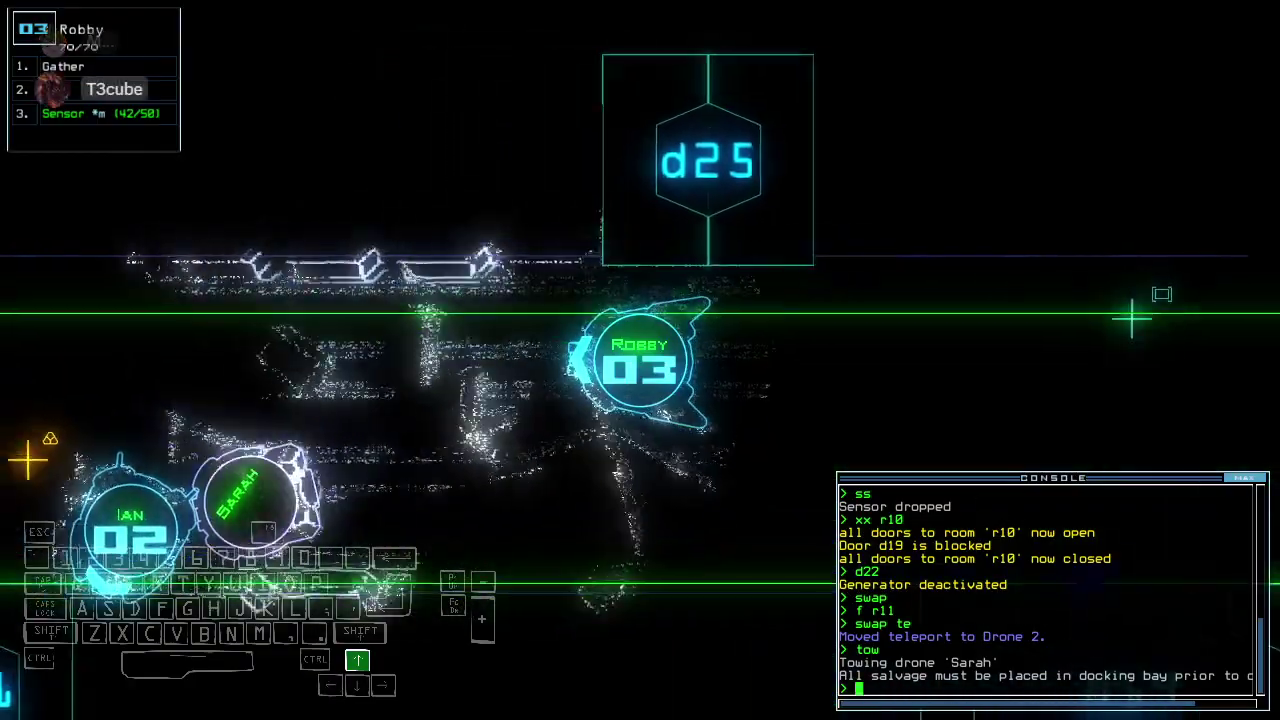
key(Up)
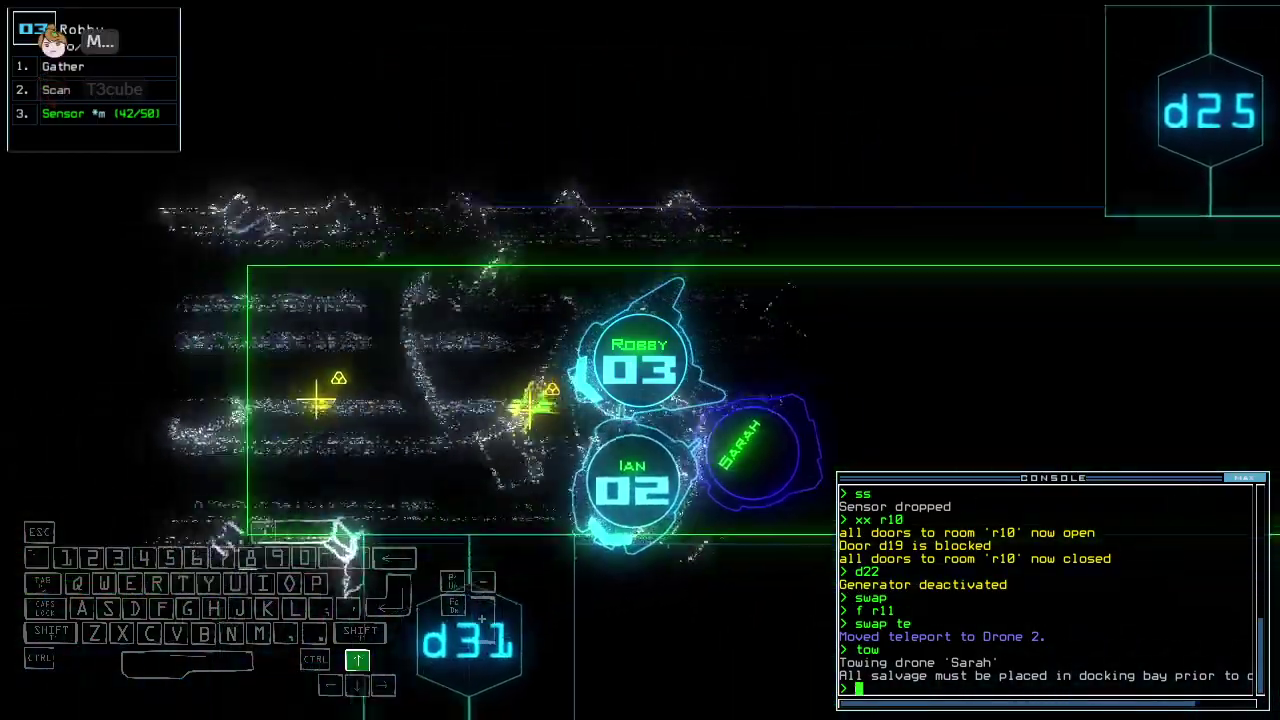
key(1)
key(Tab)
key(Tab)
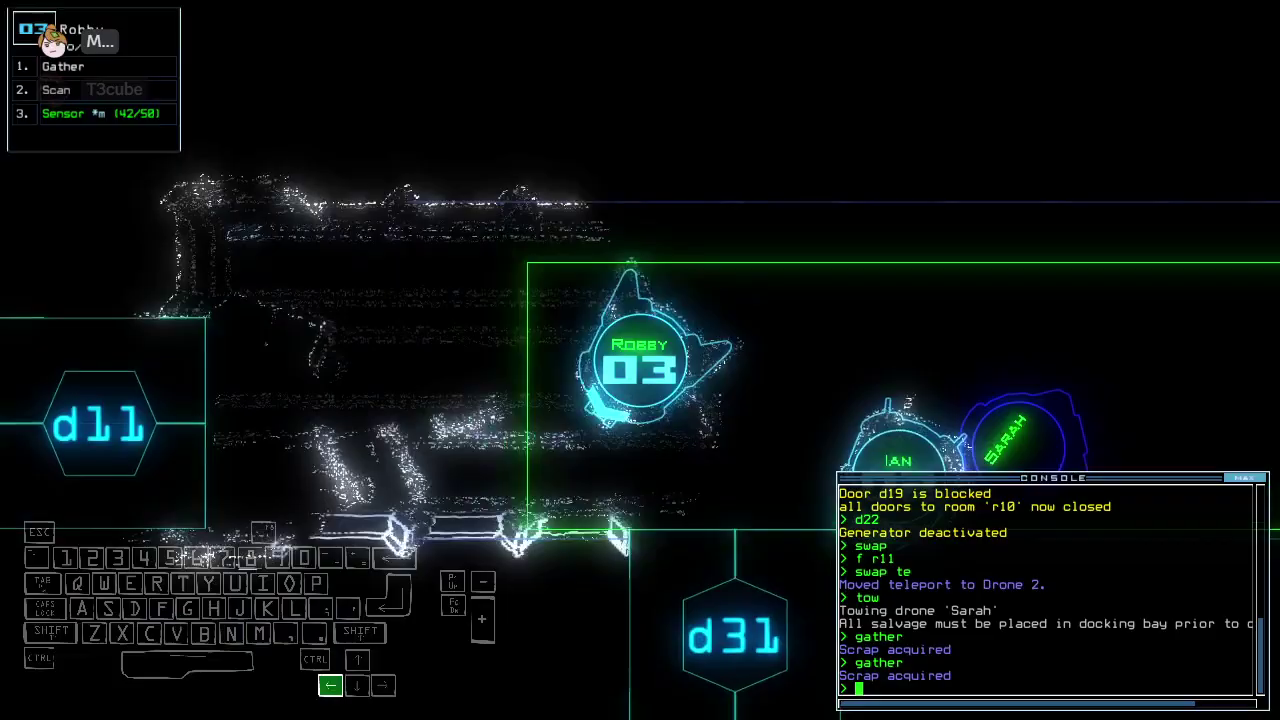
Drive Robby onward through the room and past door d25
key(1)
key(Right)
key(Up)
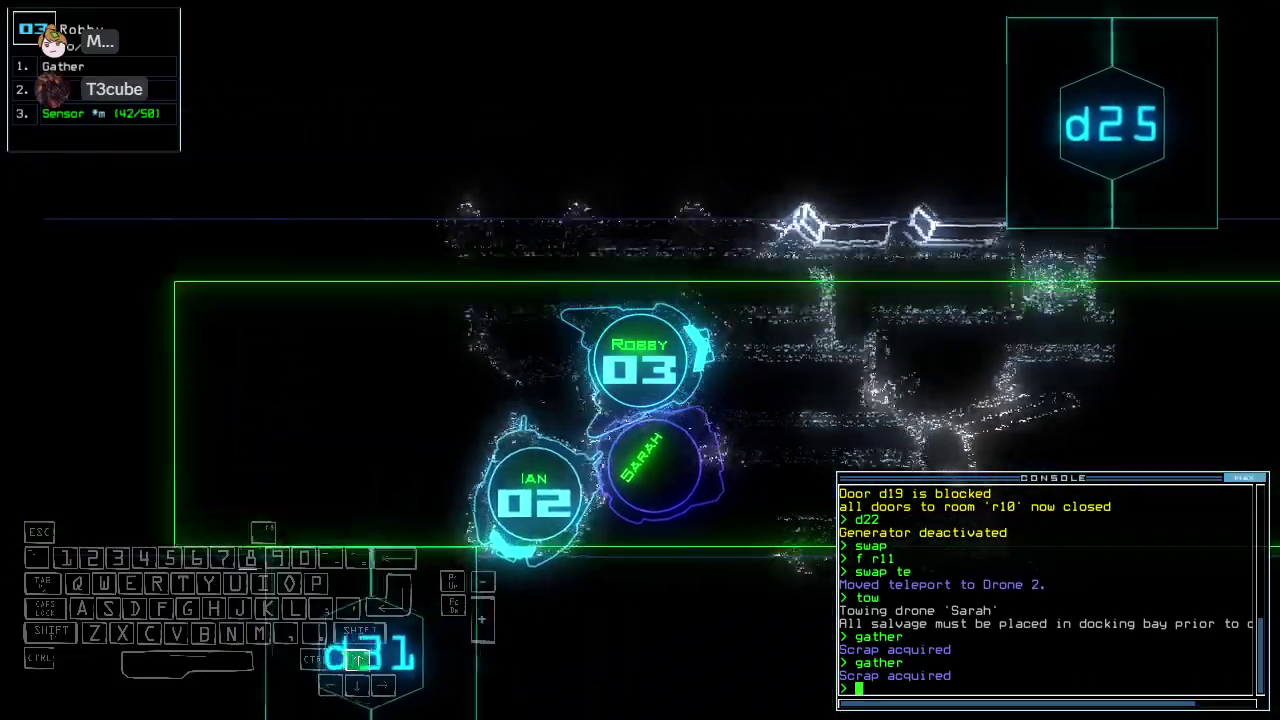
key(Up)
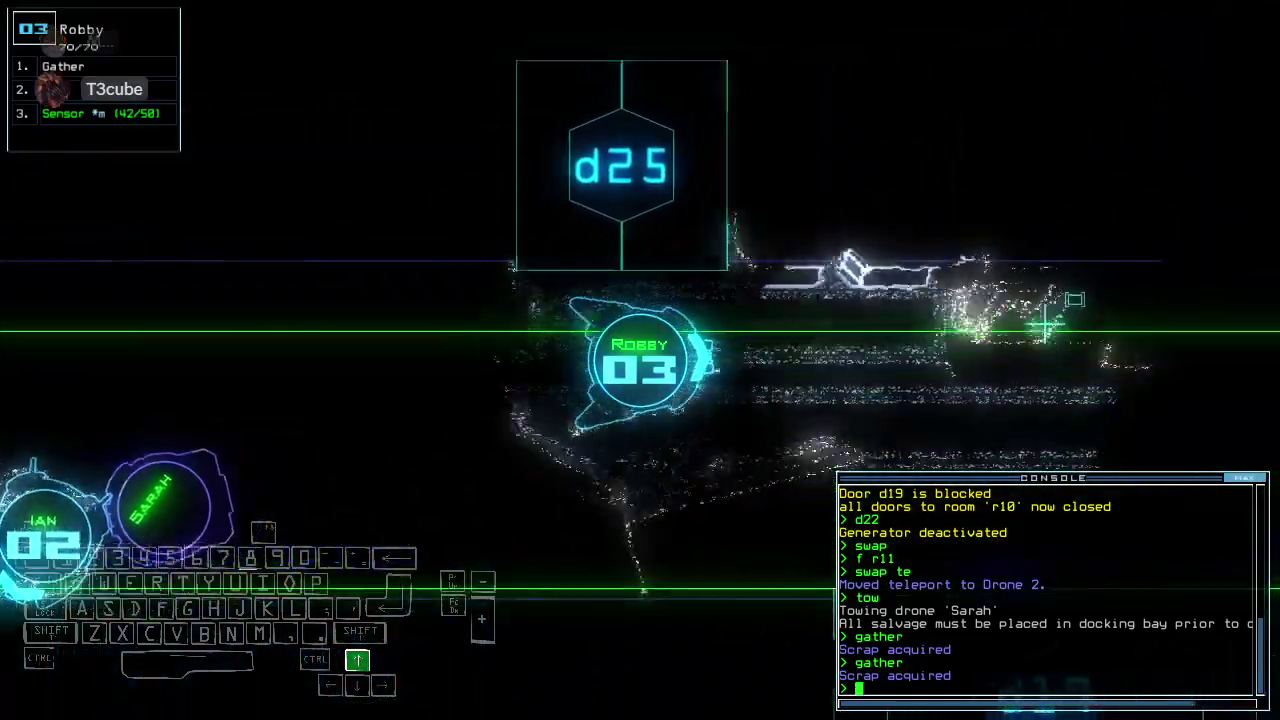
Send drone 2 to Robby's rooms r5 and r7, and Robby toward r2
key(Up)
text(navigate 2)
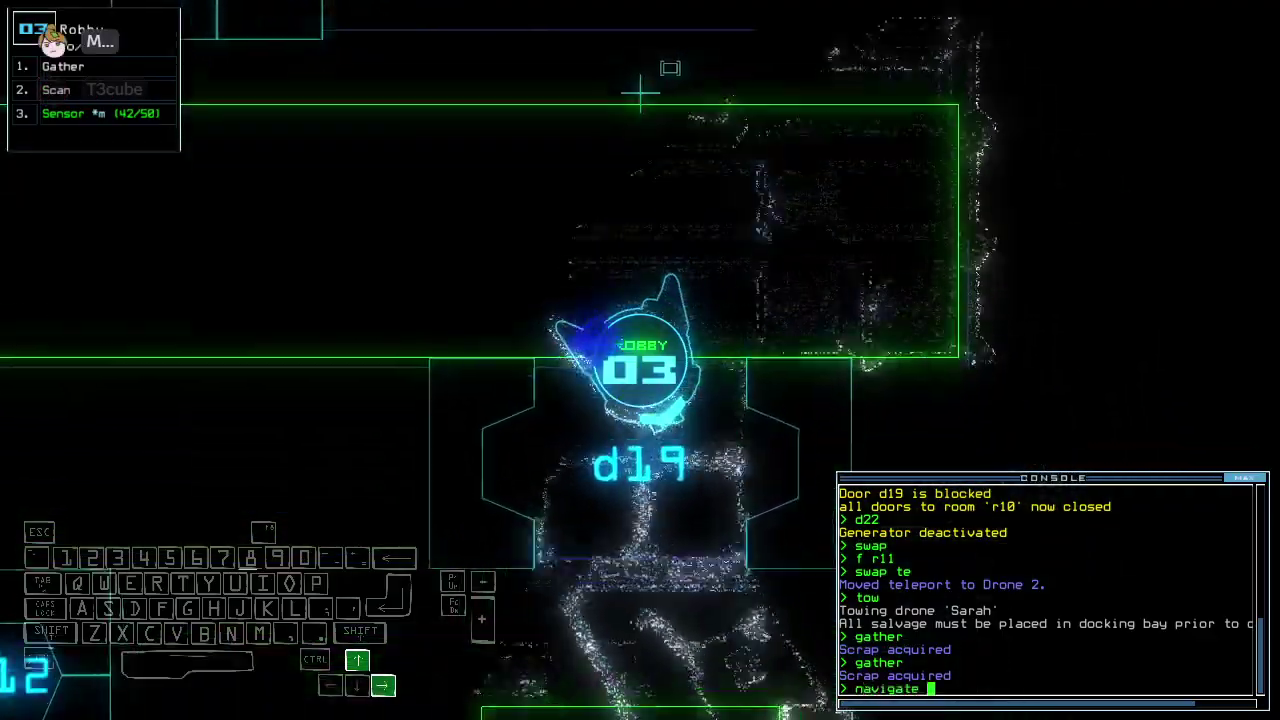
key(Return)
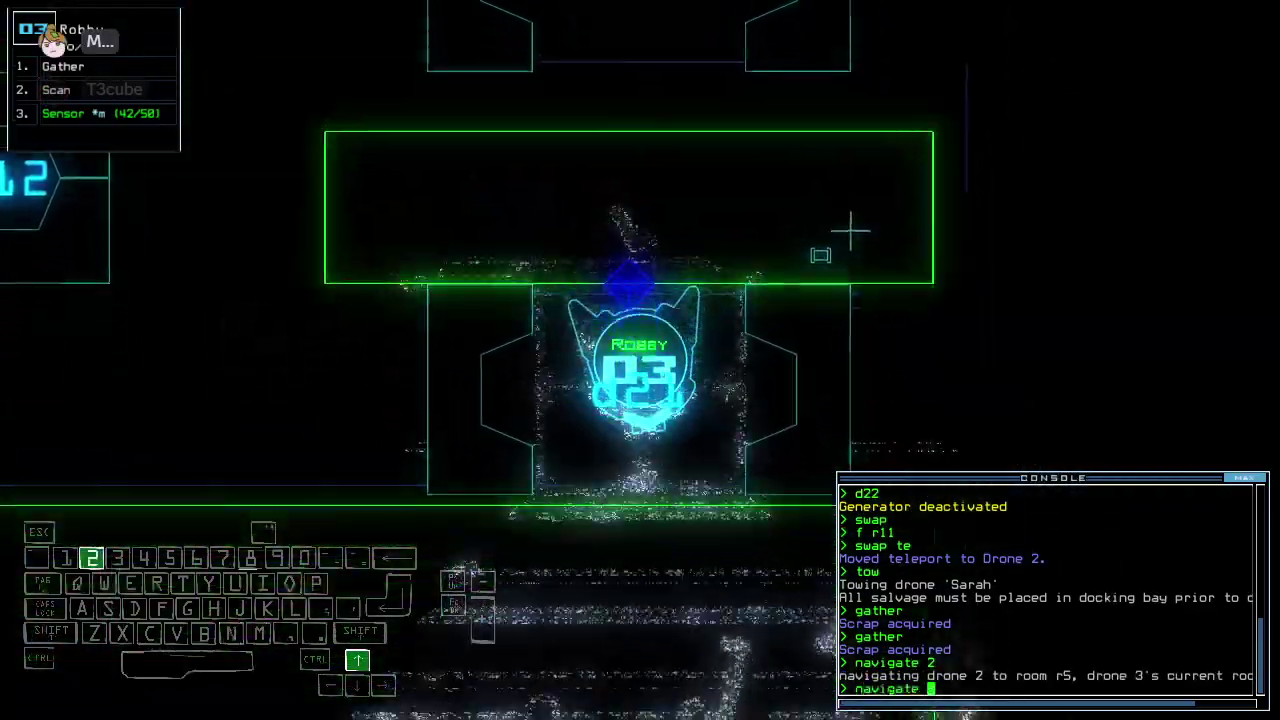
text(2)
key(Return)
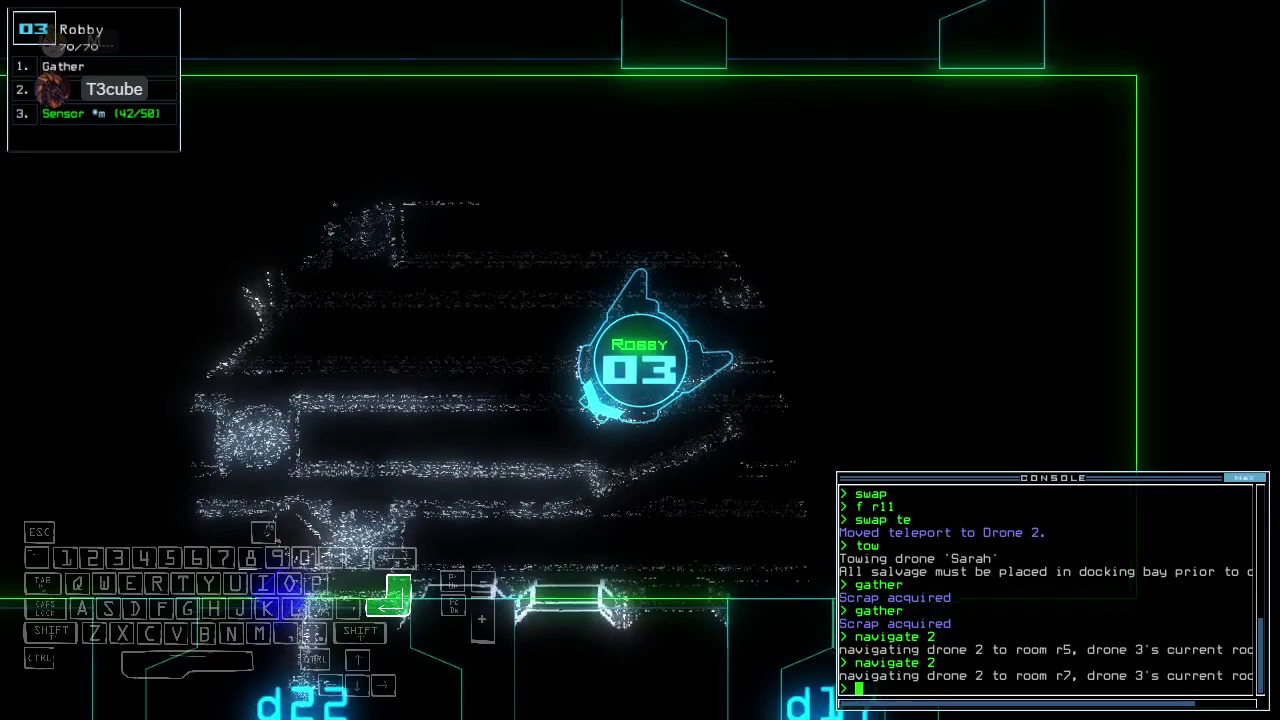
key(space)
key(space)
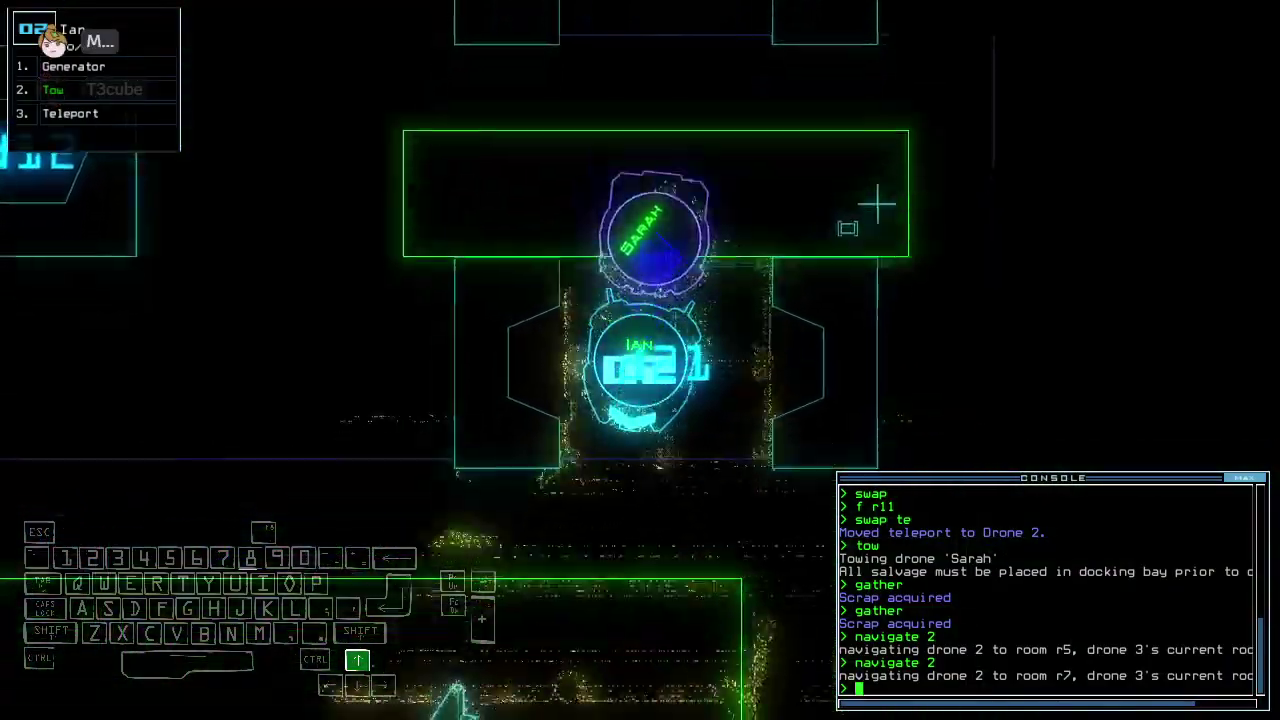
key(space)
key(space)
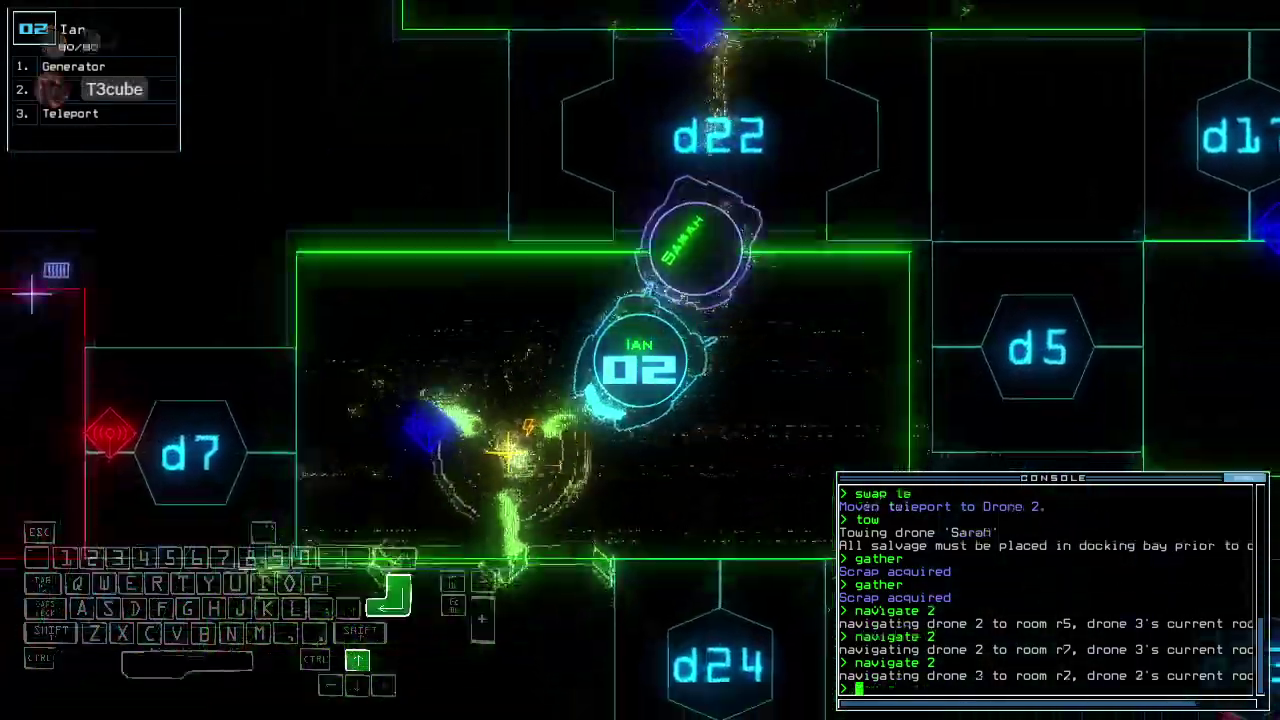
text(navigate 3)
key(Return)
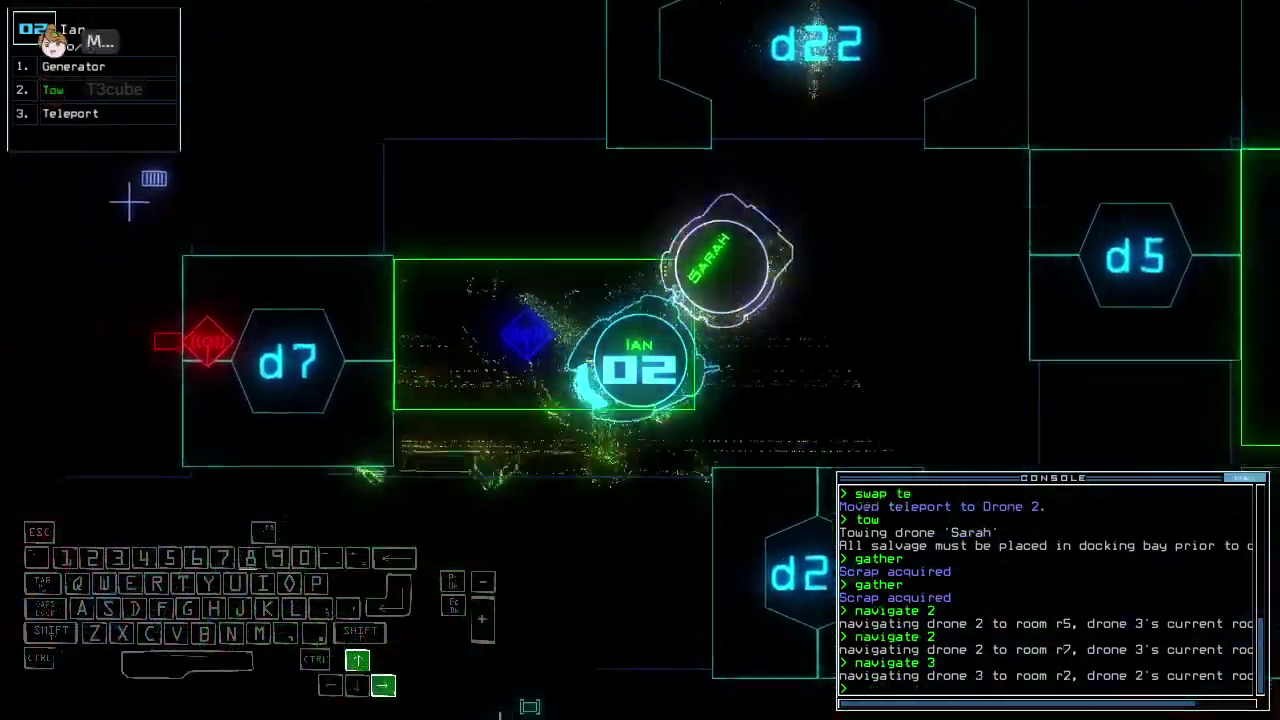
text(generator)
Activate the generator, close the nearby doors and open door d6
key(Return)
key(space)
key(space)
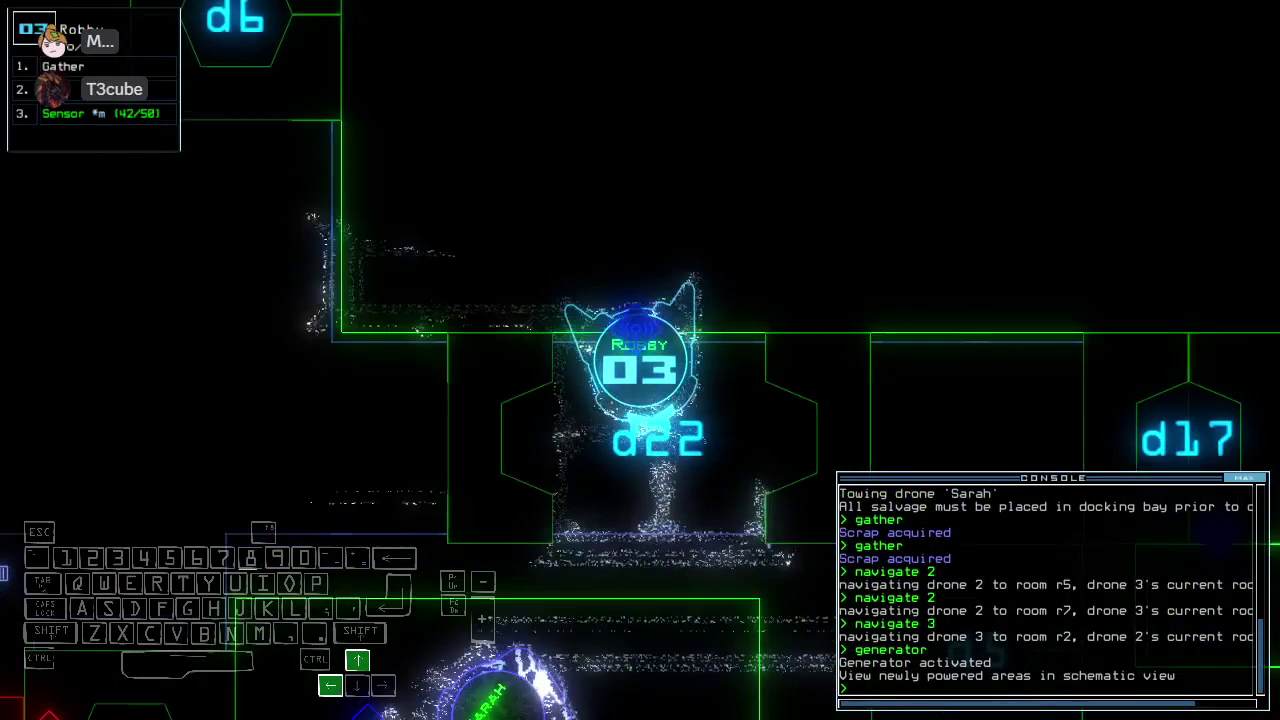
text(cccc)
key(Return)
text(d6)
key(Return)
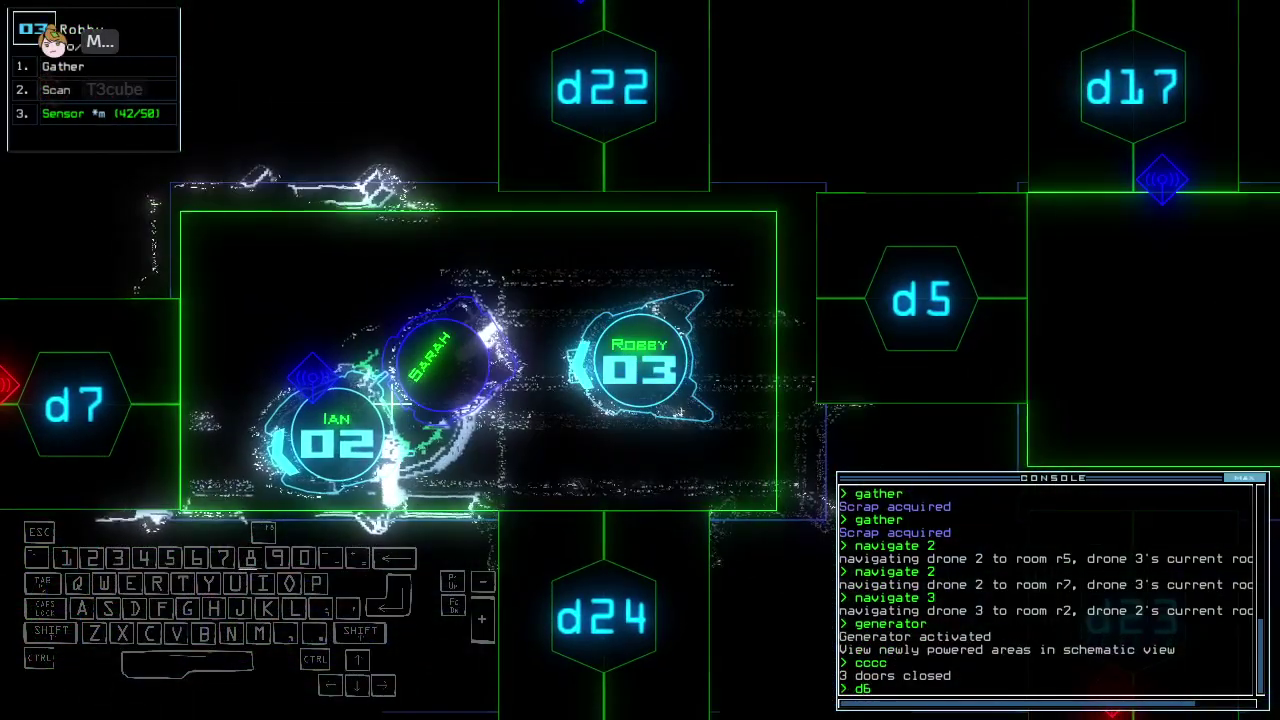
key(space)
text(d)
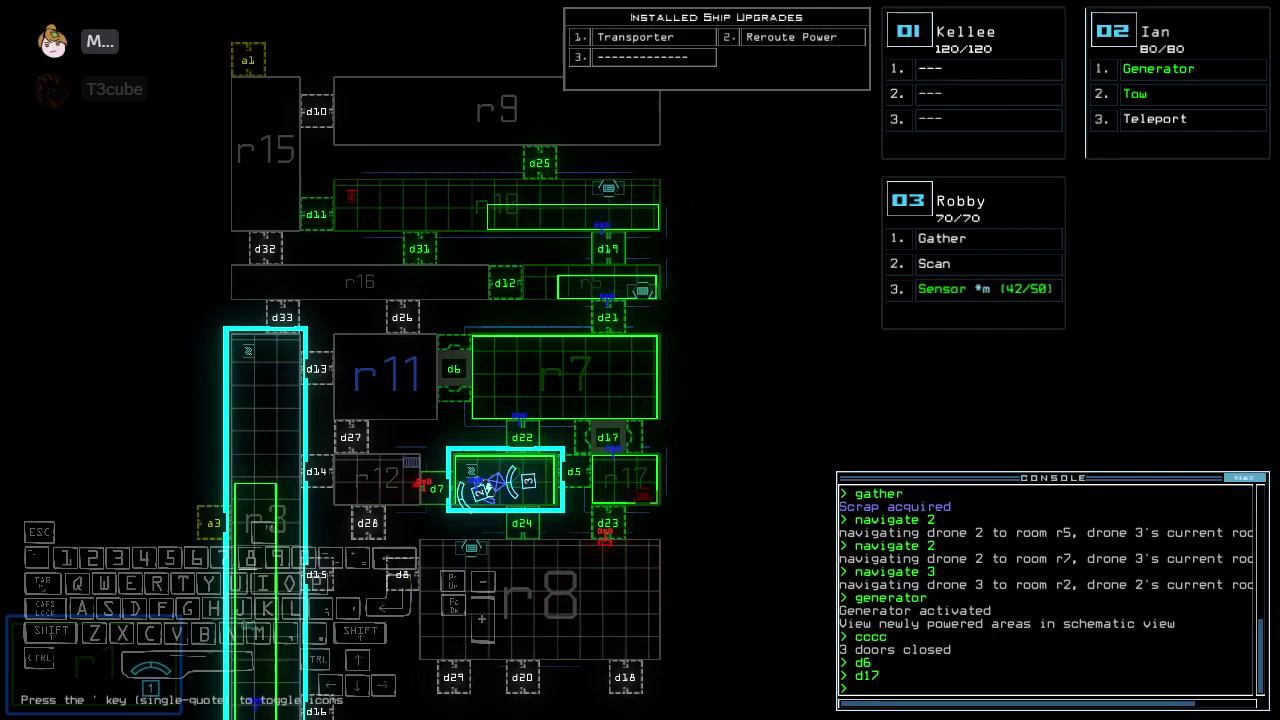
key(space)
text(swap se te)
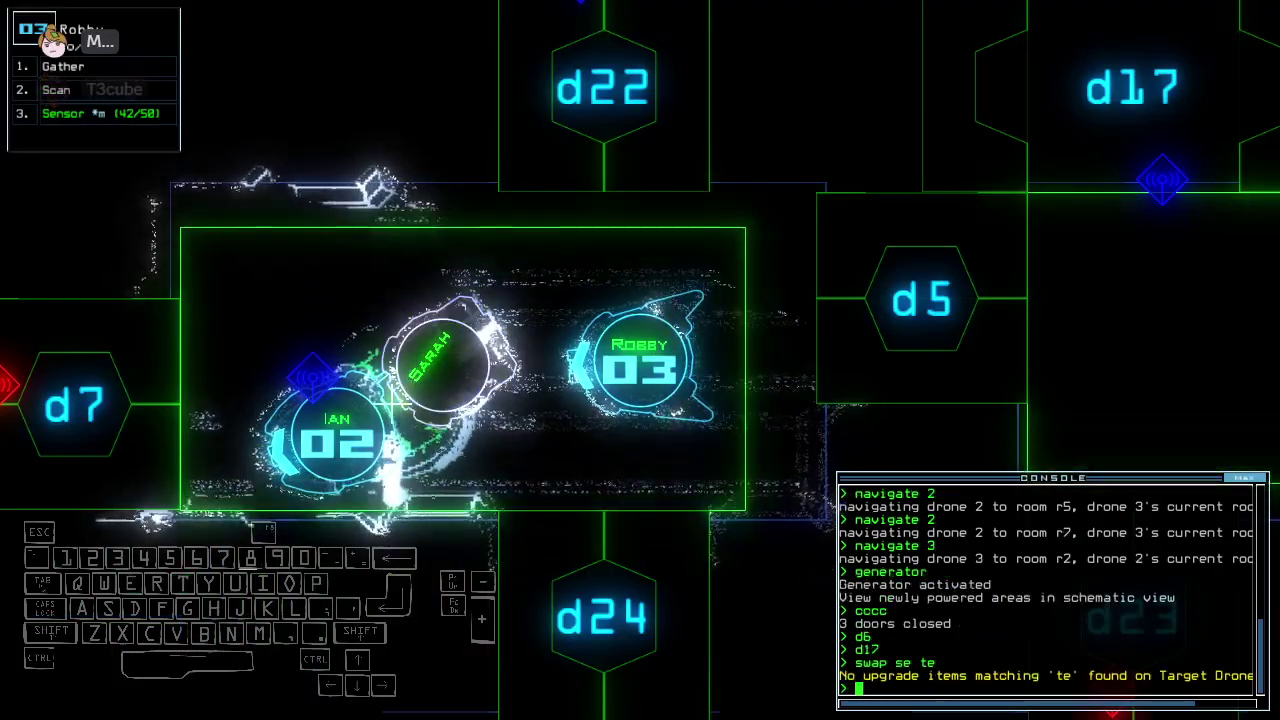
Teleport Robby into room r10 and open door d11
key(space)
key(space)
text(swap)
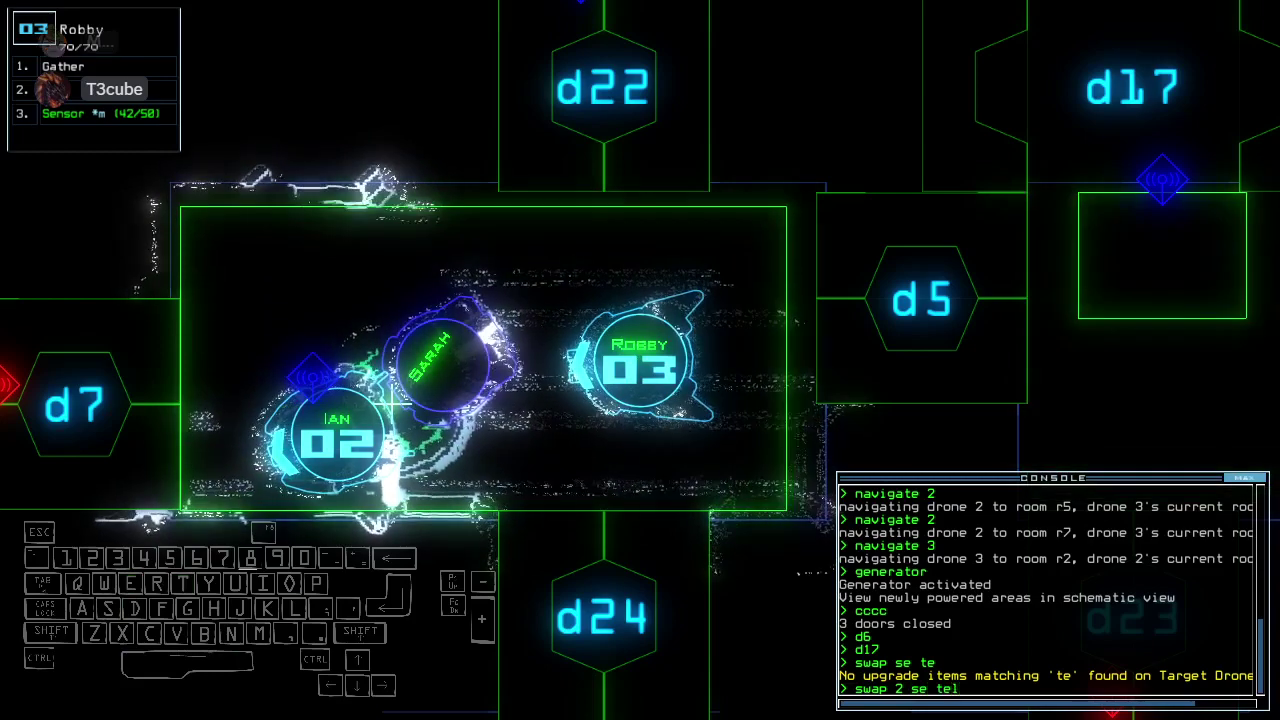
key(space)
text(teleport r10)
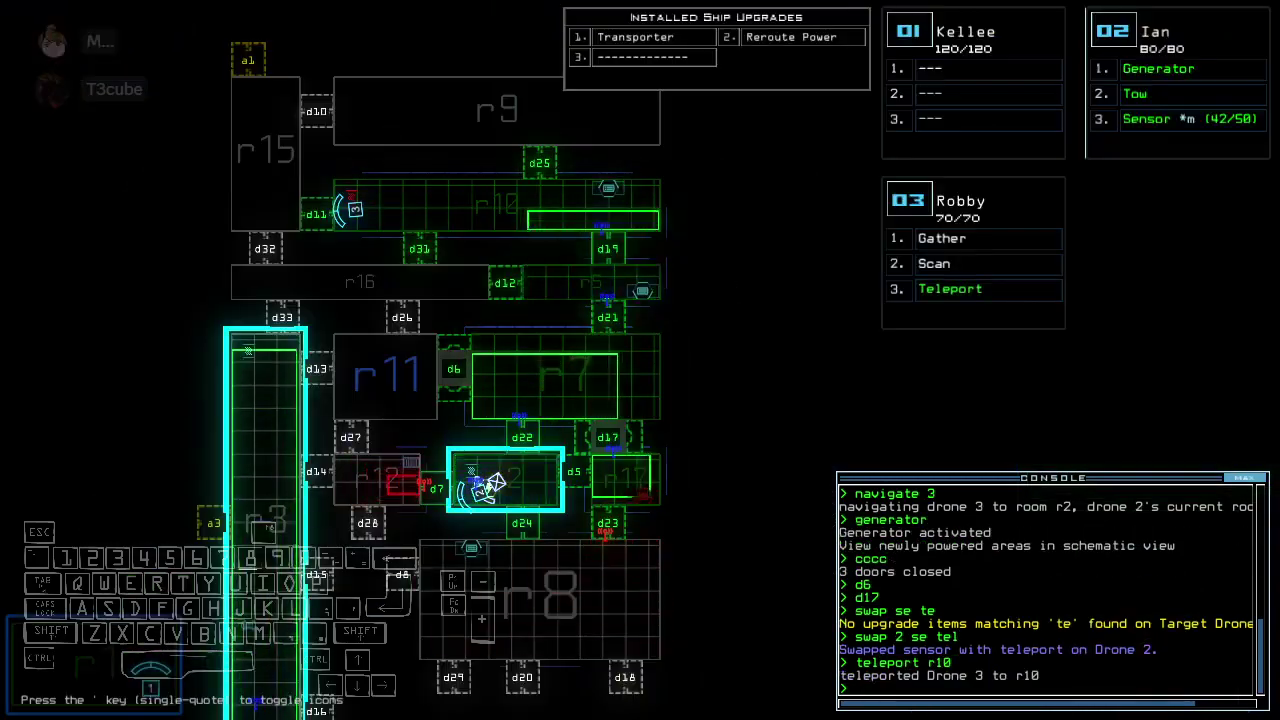
key(space)
text(d1)
key(Return)
key(space)
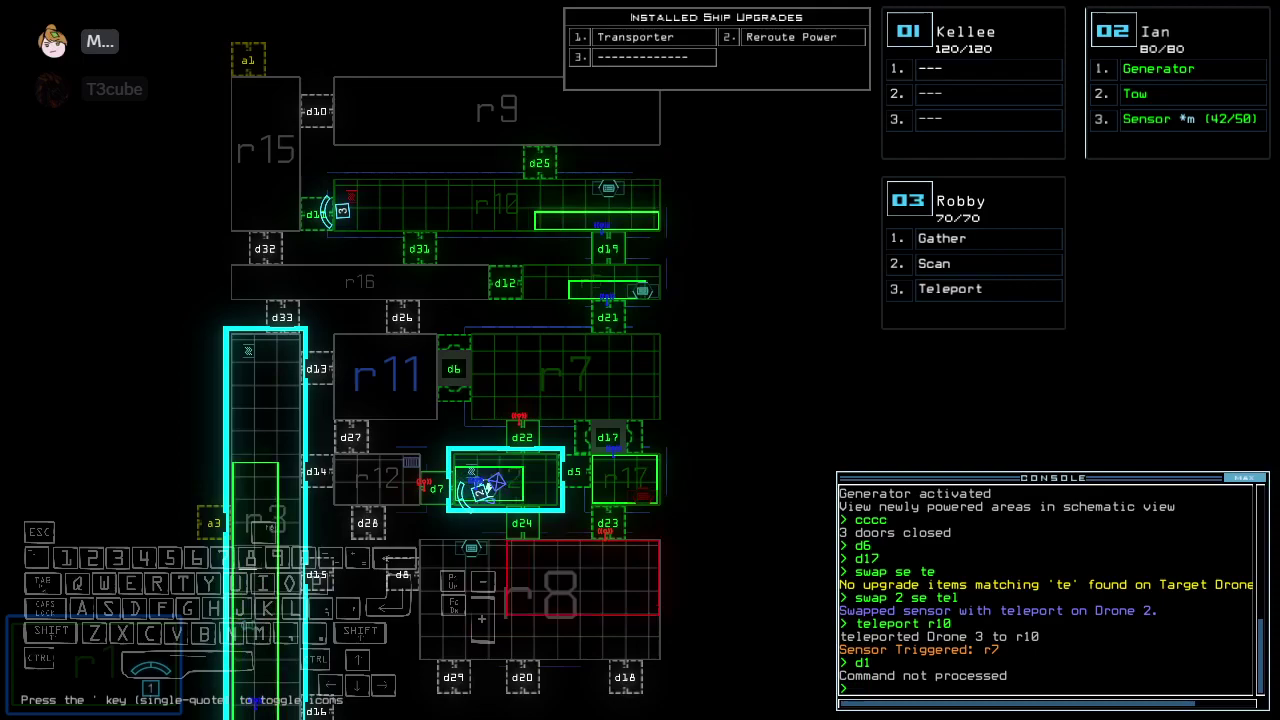
key(space)
text(d11)
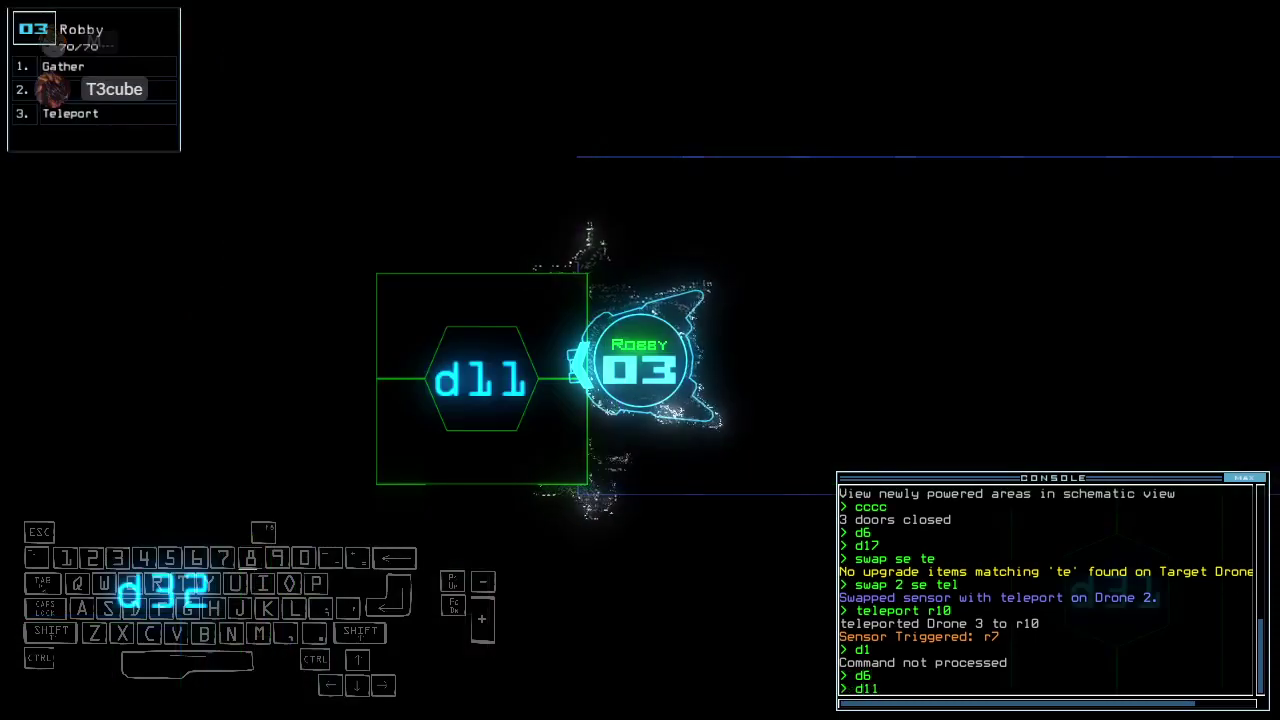
key(Return)
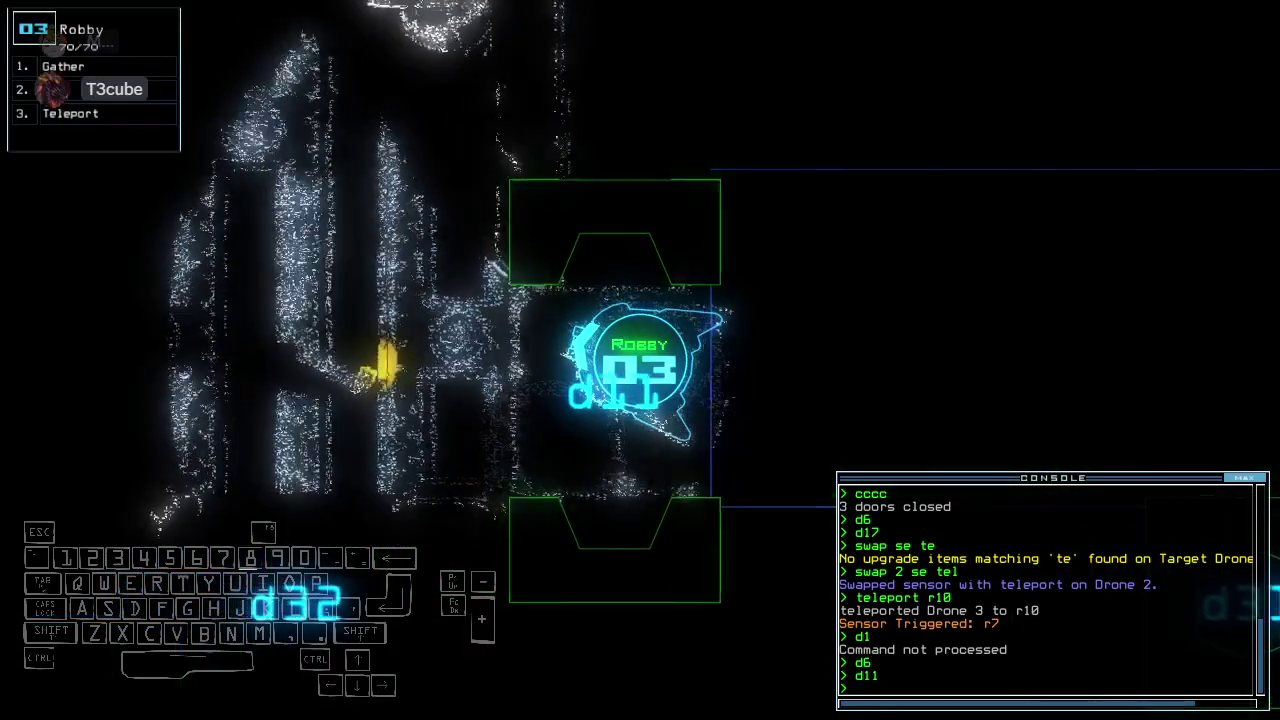
text(sc)
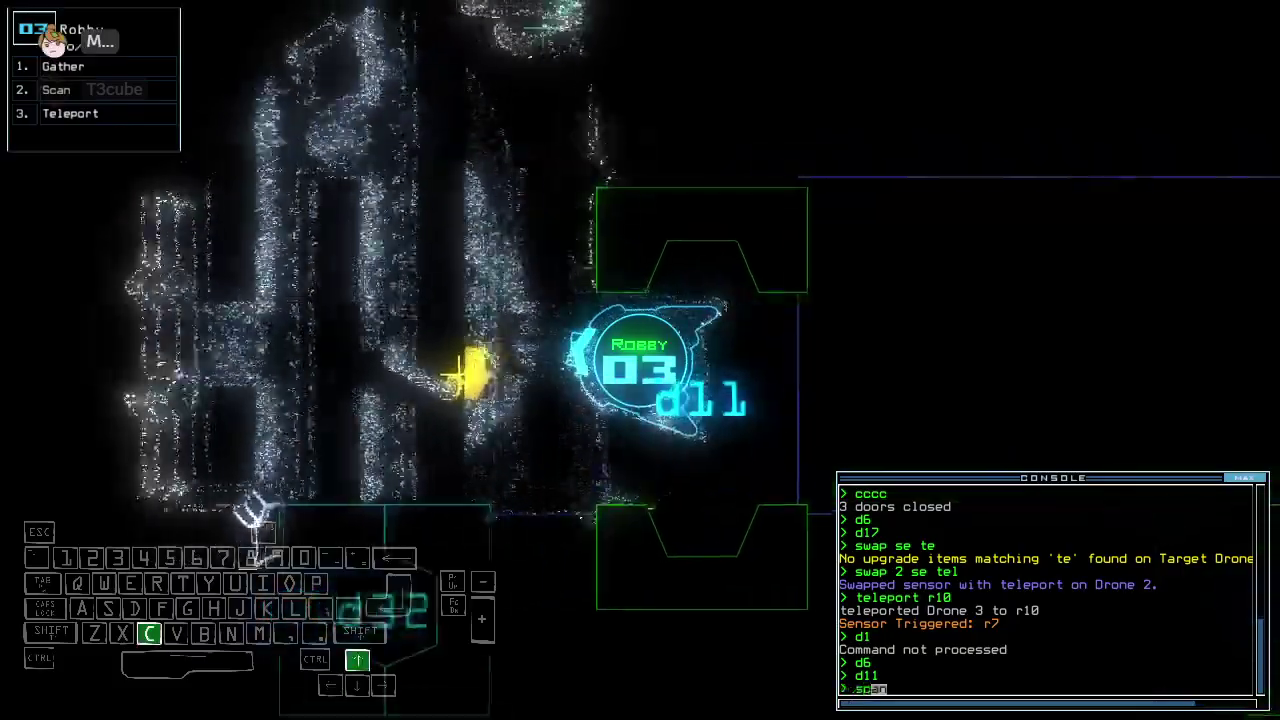
text(an)
Scan and gather scrap, then take Robby through d11 and close the doors
key(Return)
text(g)
key(Return)
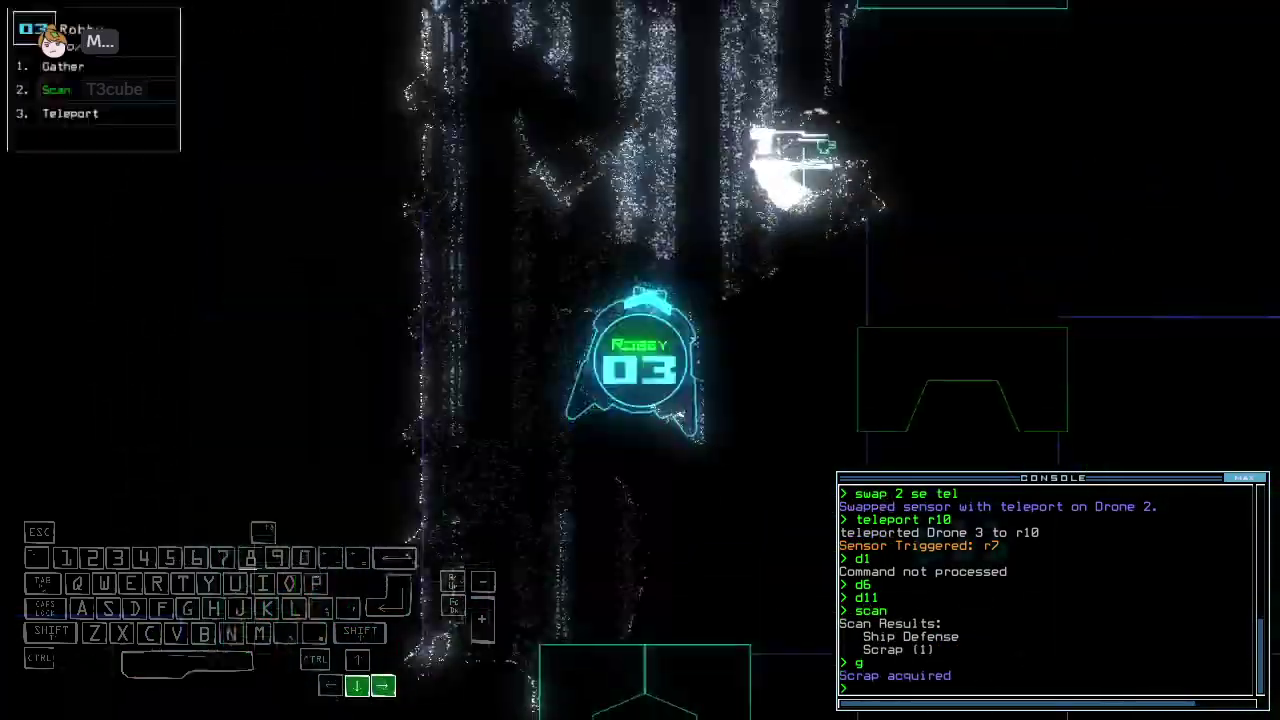
key(Up)
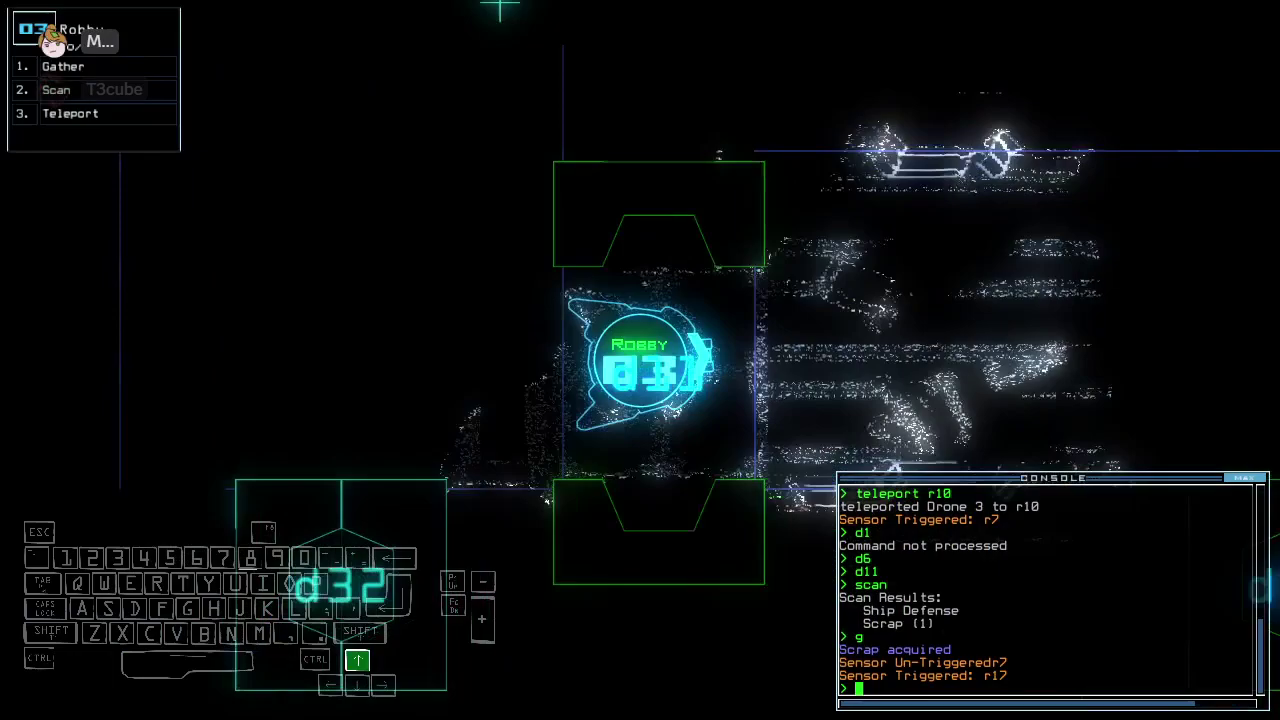
text(cccc)
key(Return)
key(Tab)
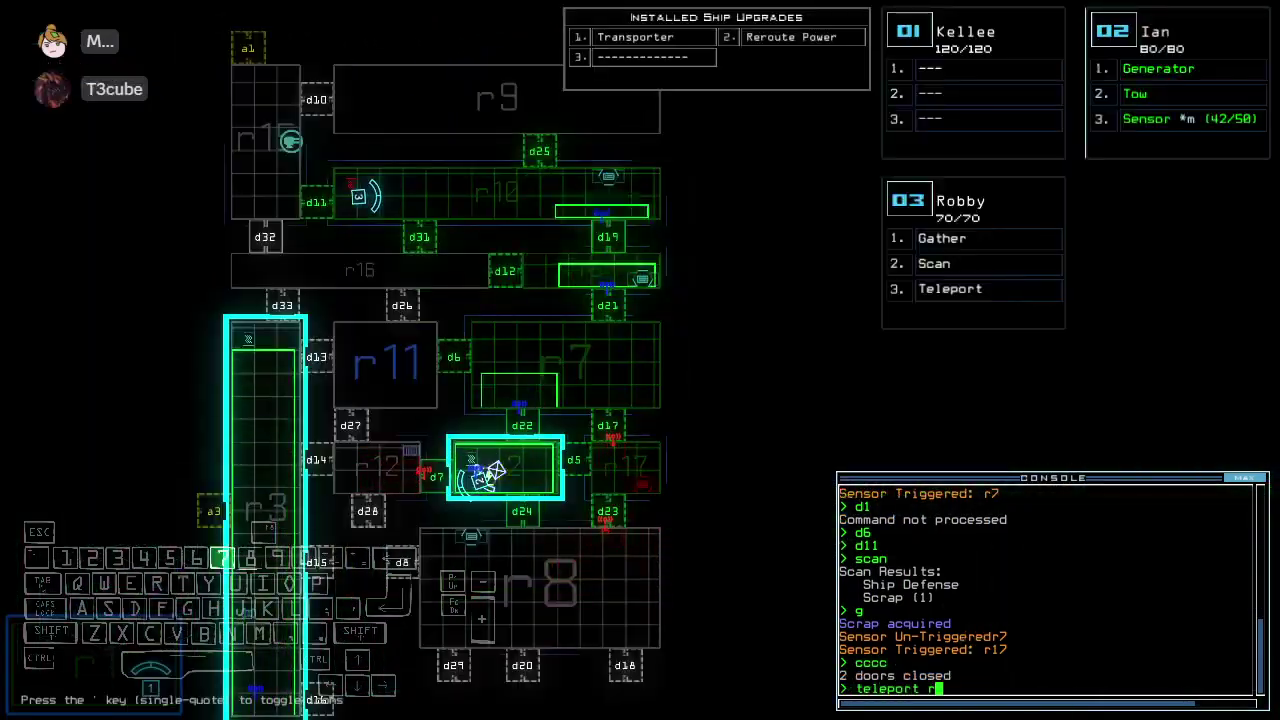
key(Tab)
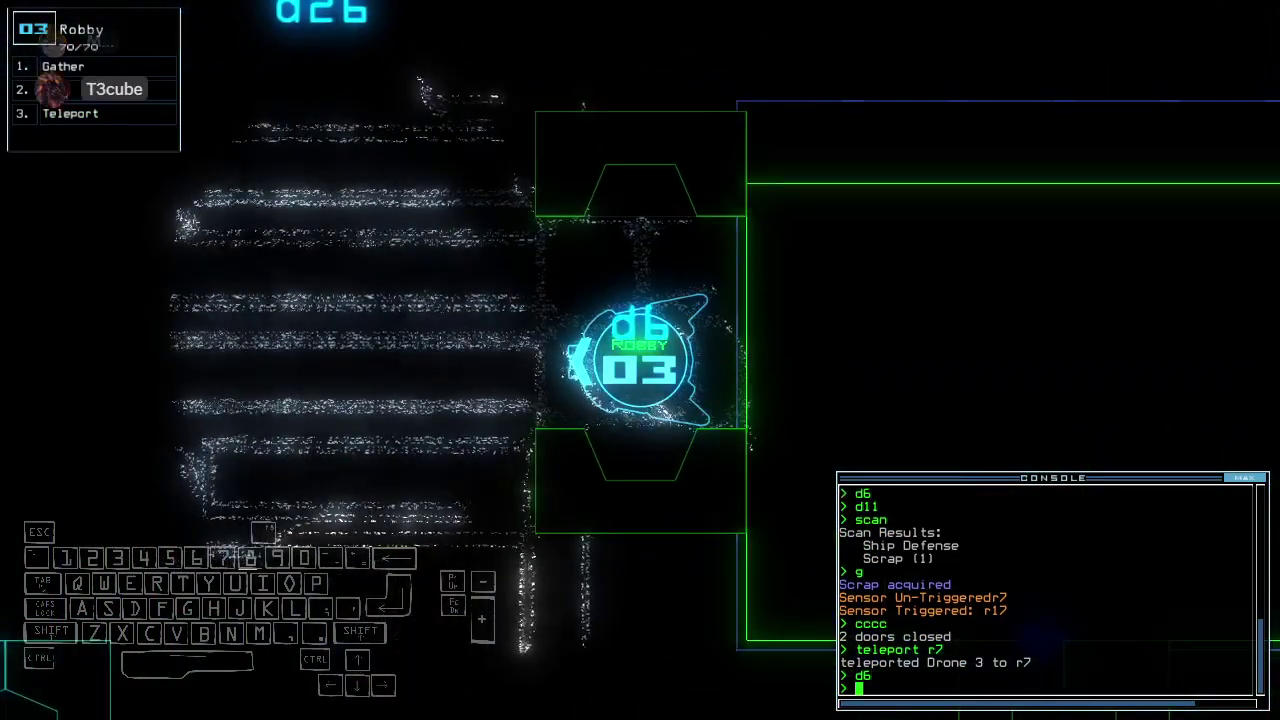
Scan again, send Robby toward r11, gather scrap and close the nearby door
key(Return)
text(f r11)
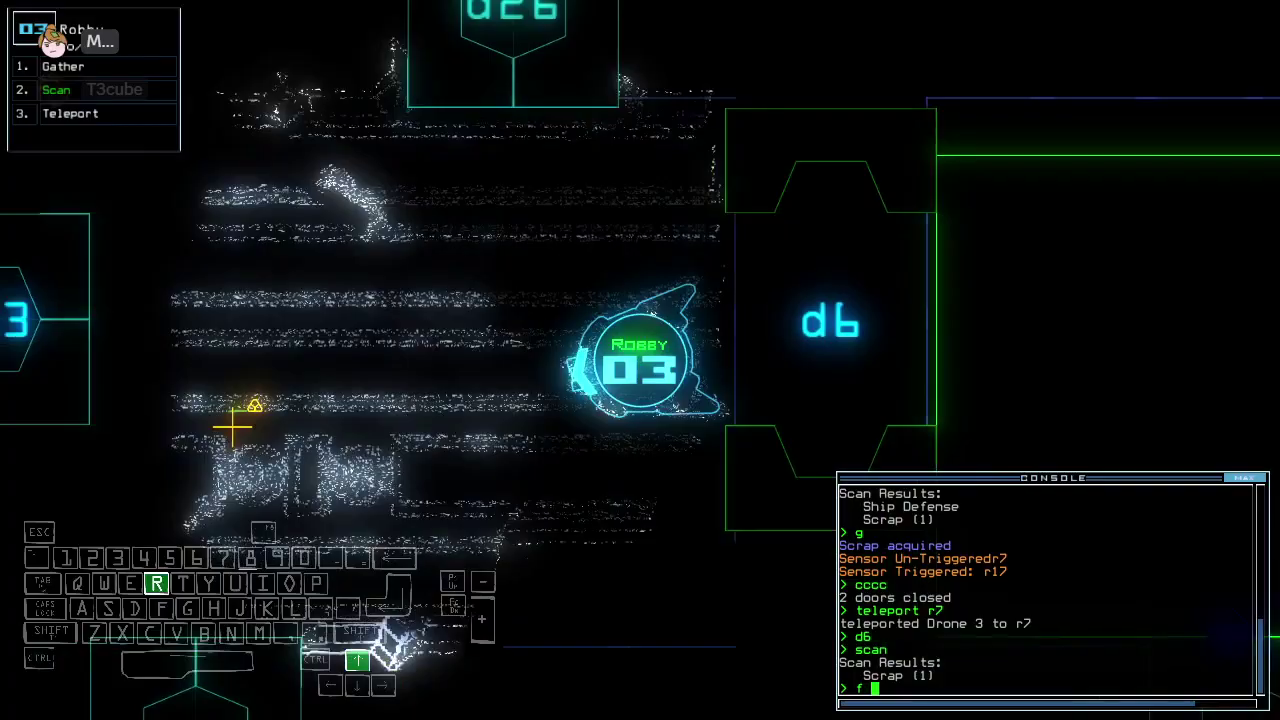
key(Return)
text(g)
key(Return)
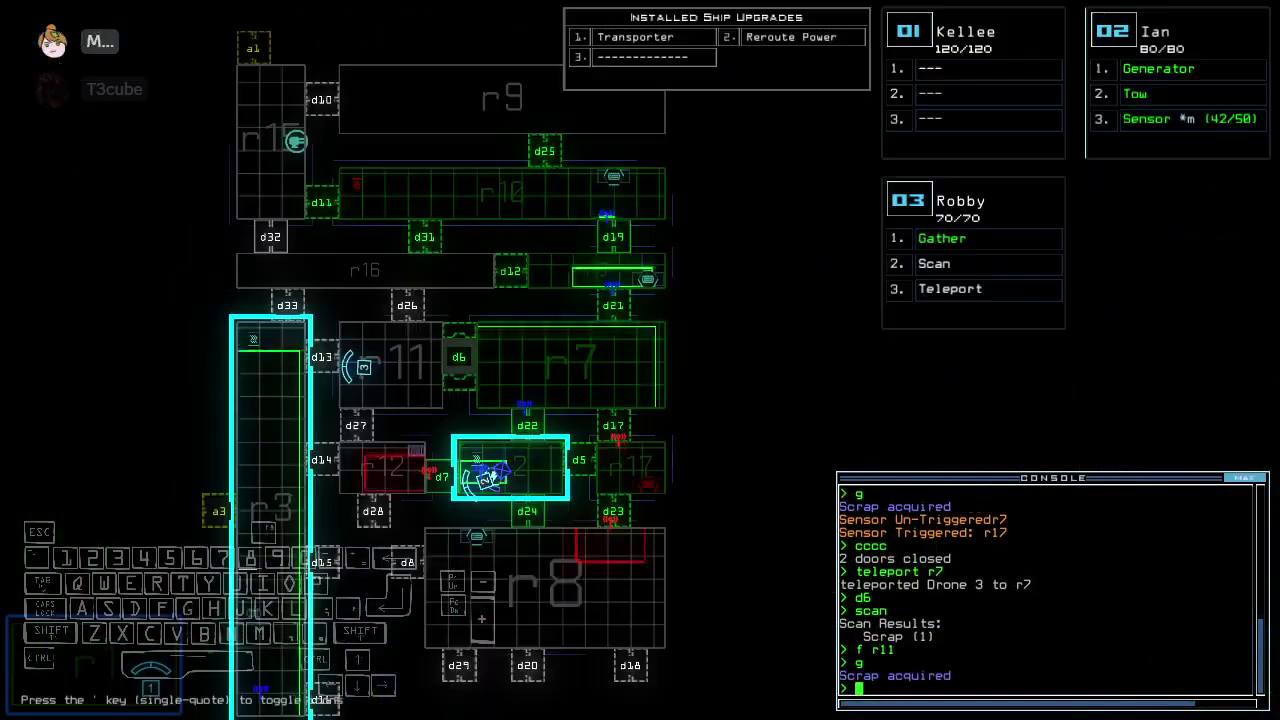
key(space)
key(Up)
key(Up)
key(Up)
key(Up)
key(Up)
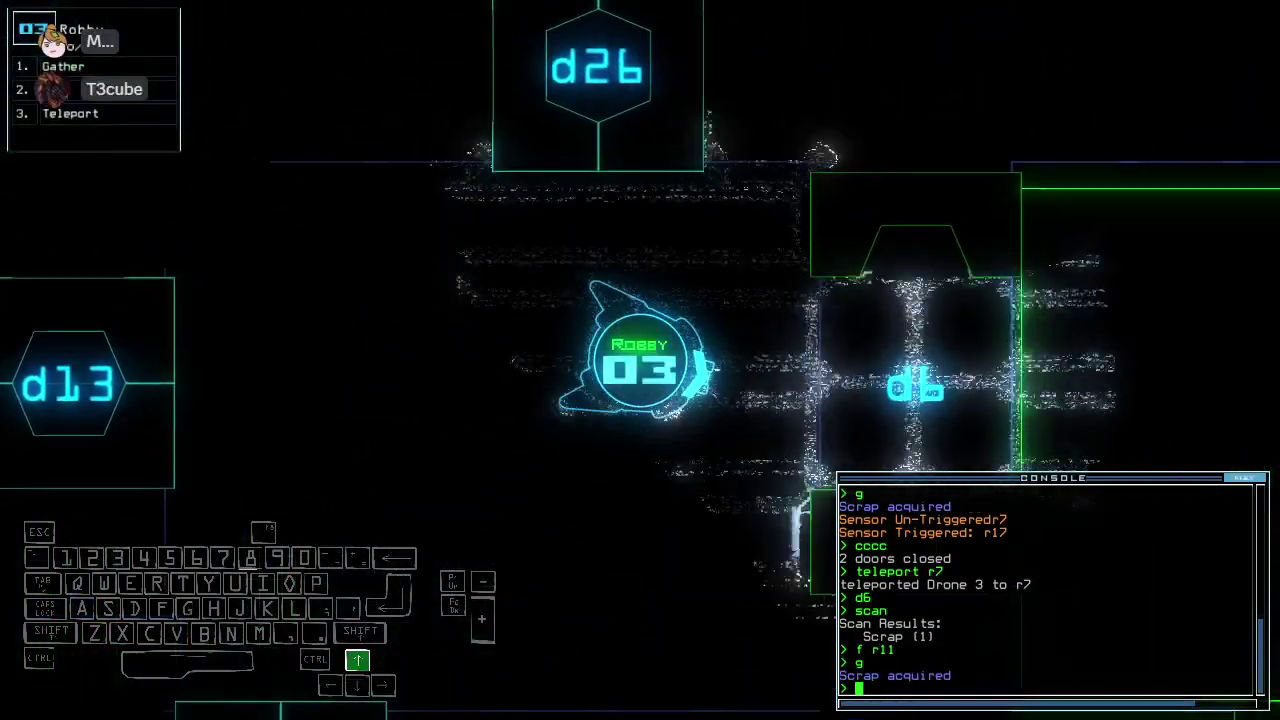
text(cccc)
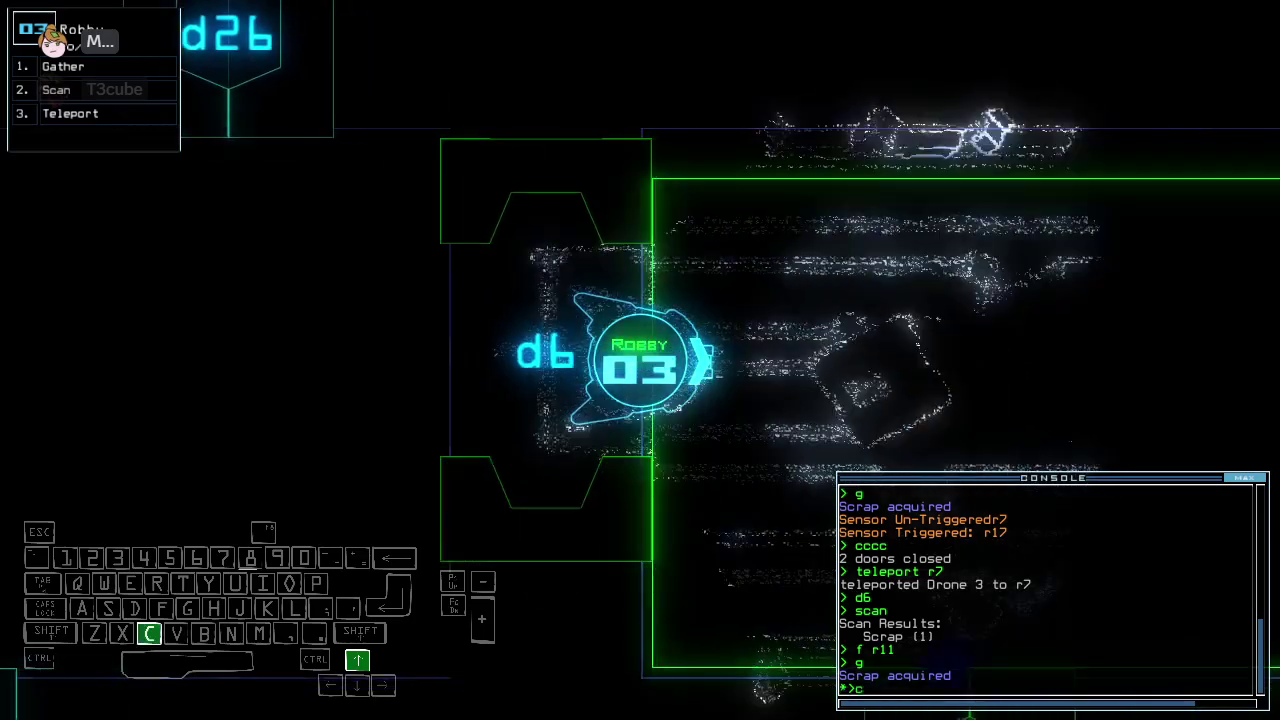
key(Return)
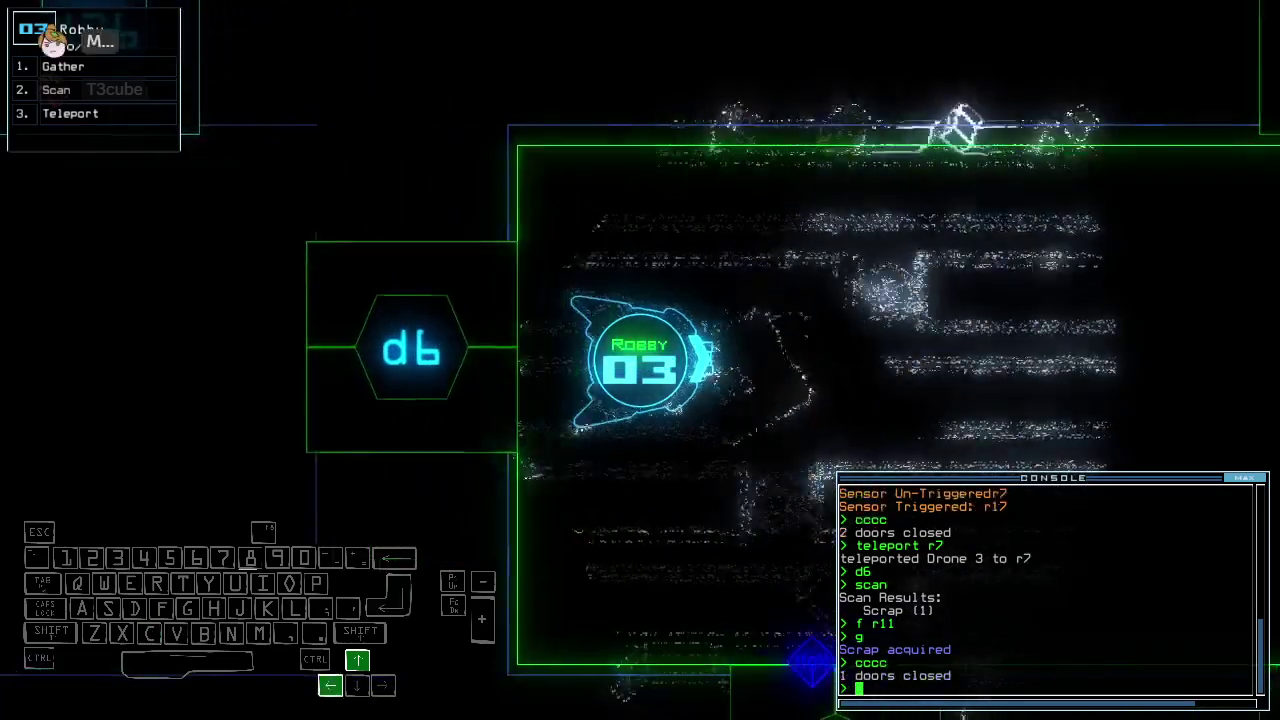
Steer Robby through door d21 and shut it behind
key(Up)
key(Up)
key(Up)
key(Up)
key(Up)
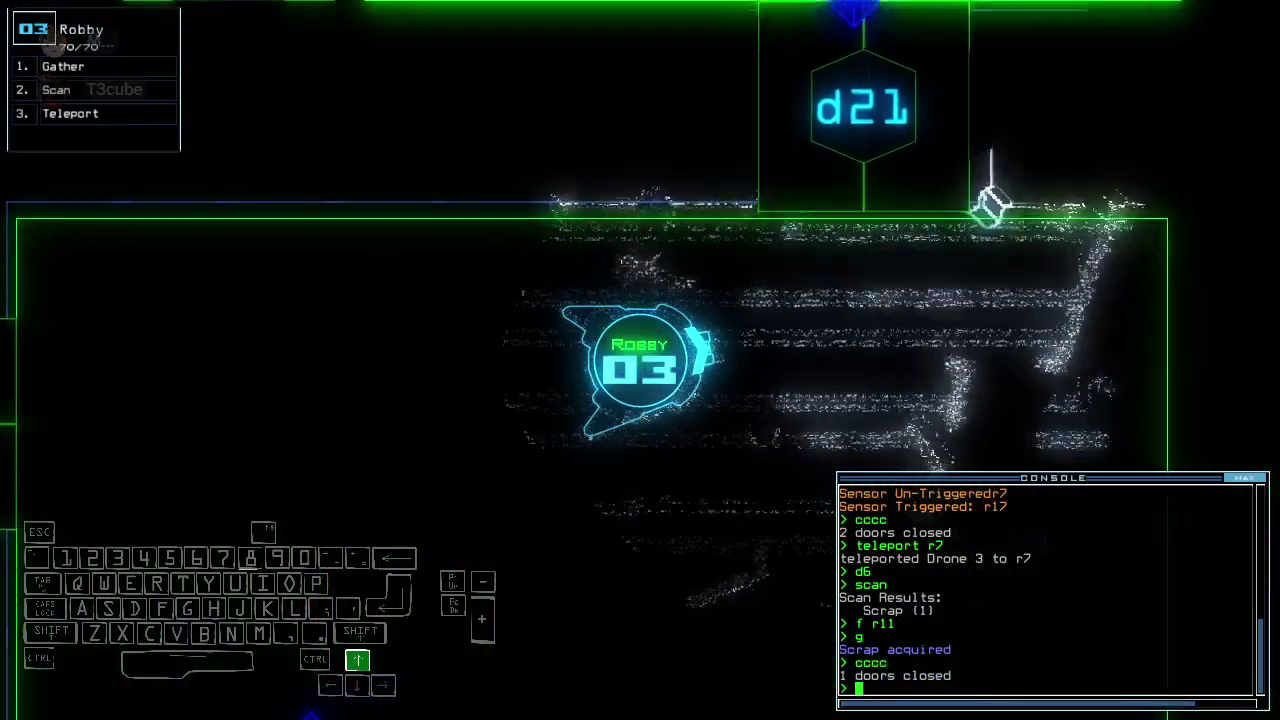
key(Up)
key(Up)
key(space)
key(space)
text(d)
key(Left)
text(21)
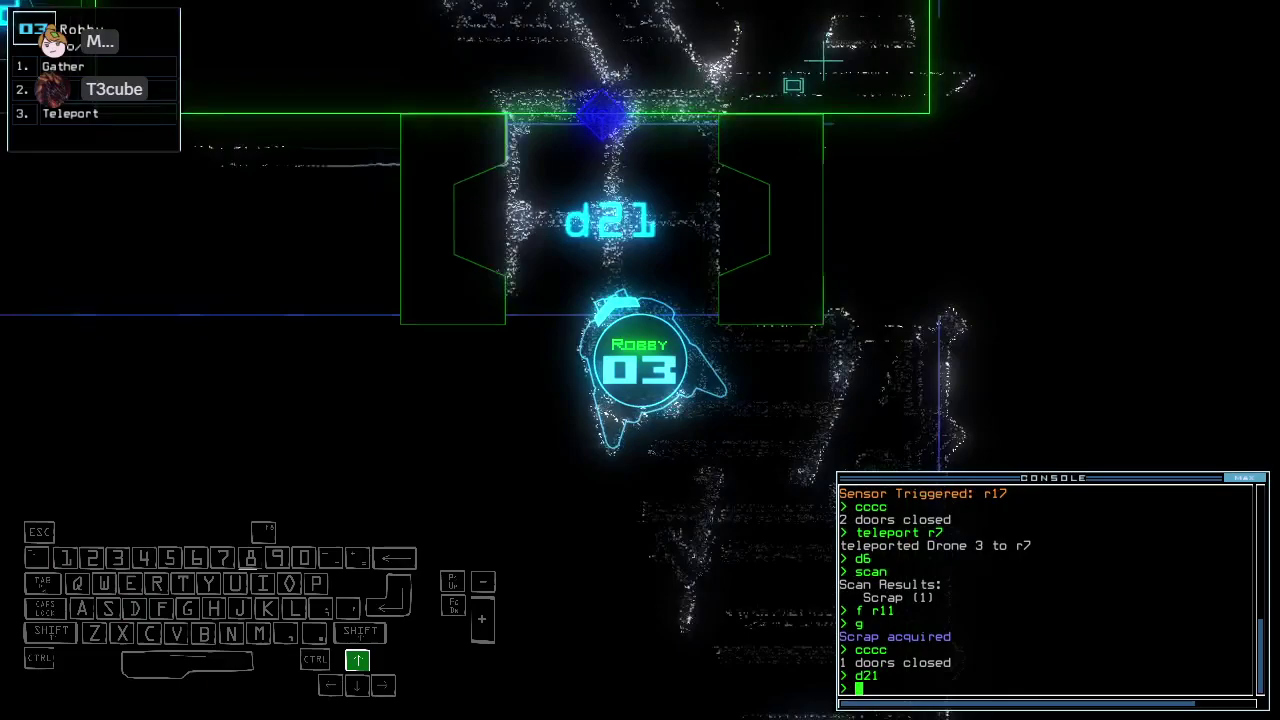
key(Return)
key(Up)
key(Up)
key(Up)
text(cccc)
key(Return)
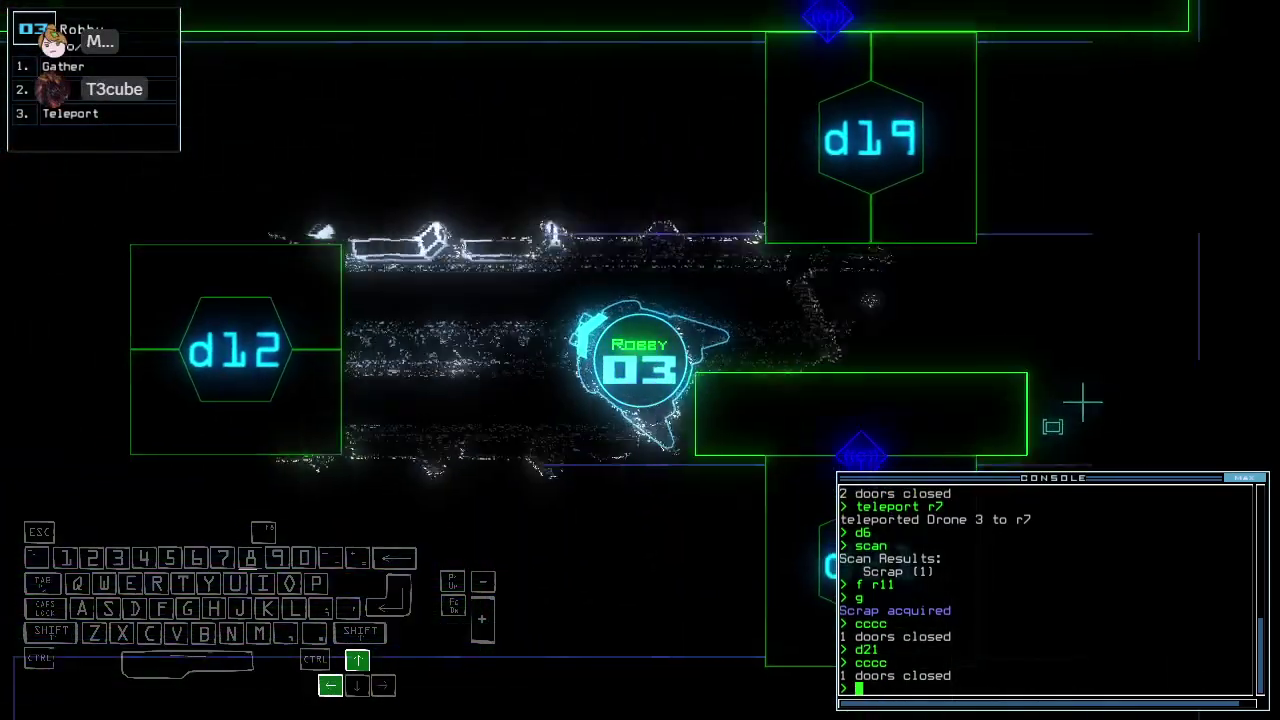
text(d12)
Take Robby through door d12 and shut it behind
key(Return)
key(Left)
key(Left)
key(Left)
key(Up)
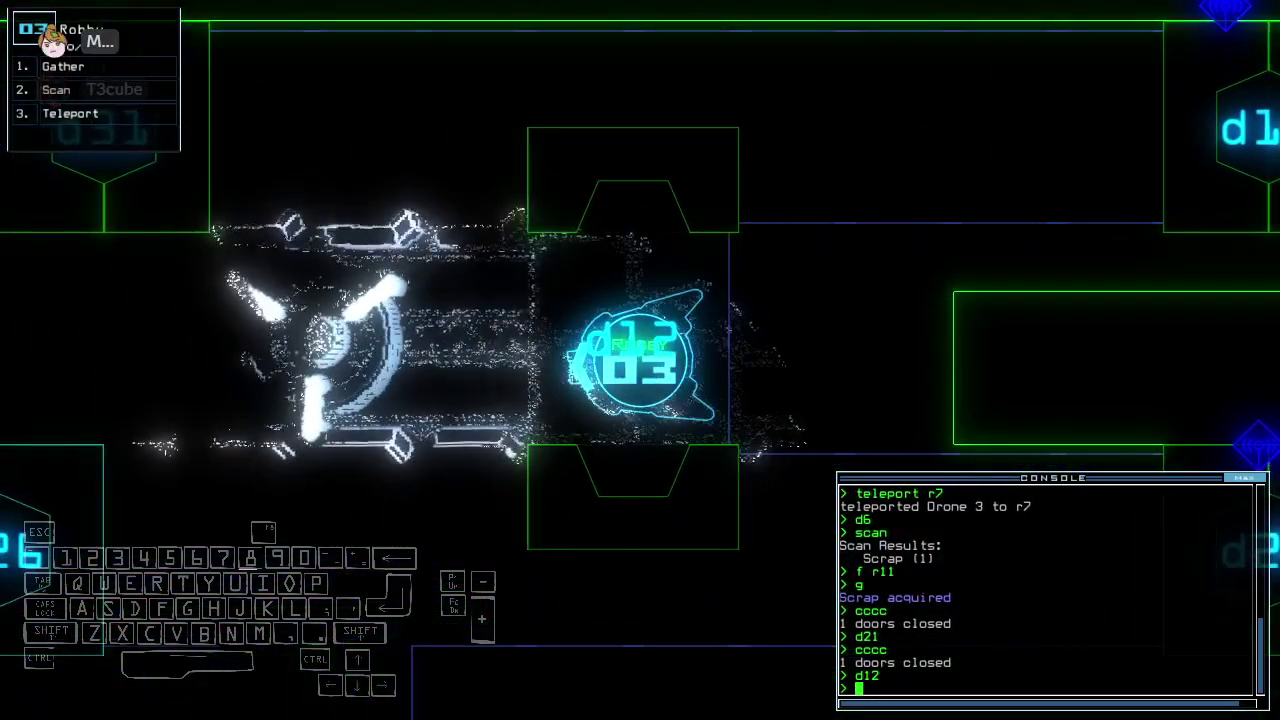
key(space)
key(space)
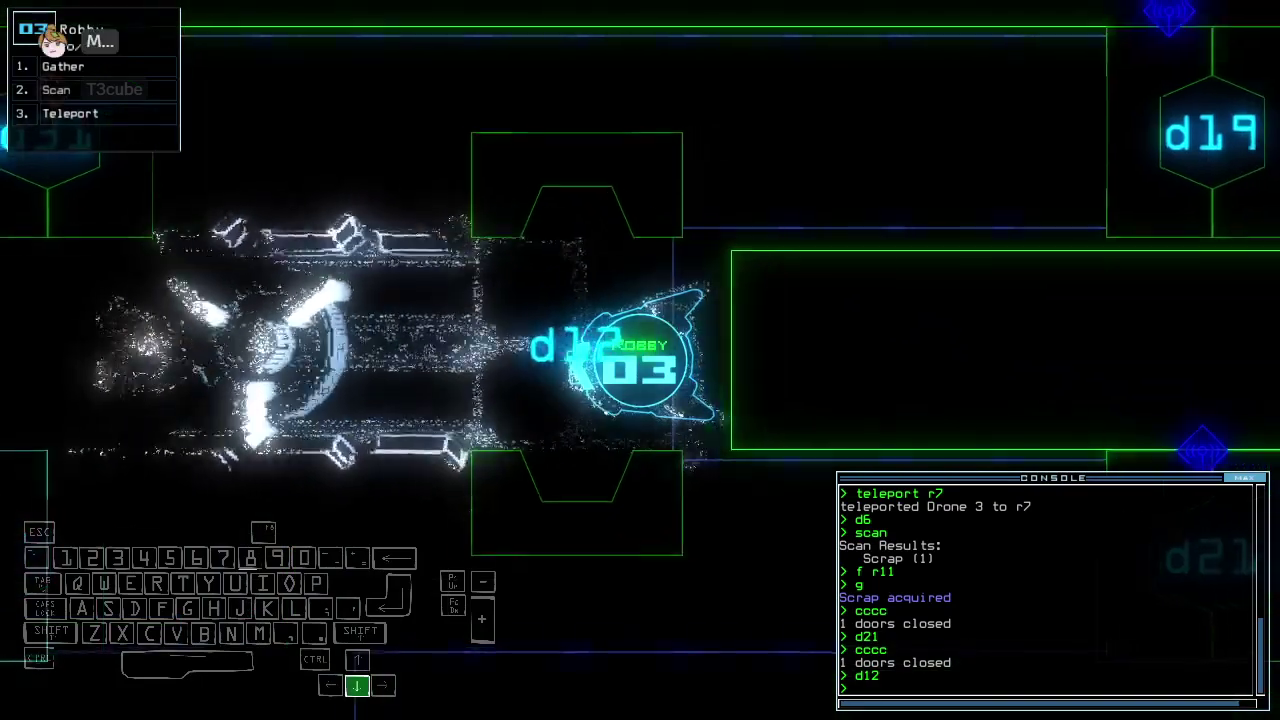
text(cccc)
key(Return)
text(d1)
Take Robby through door d19 and close doors d19 and d12
key(Down)
text(9)
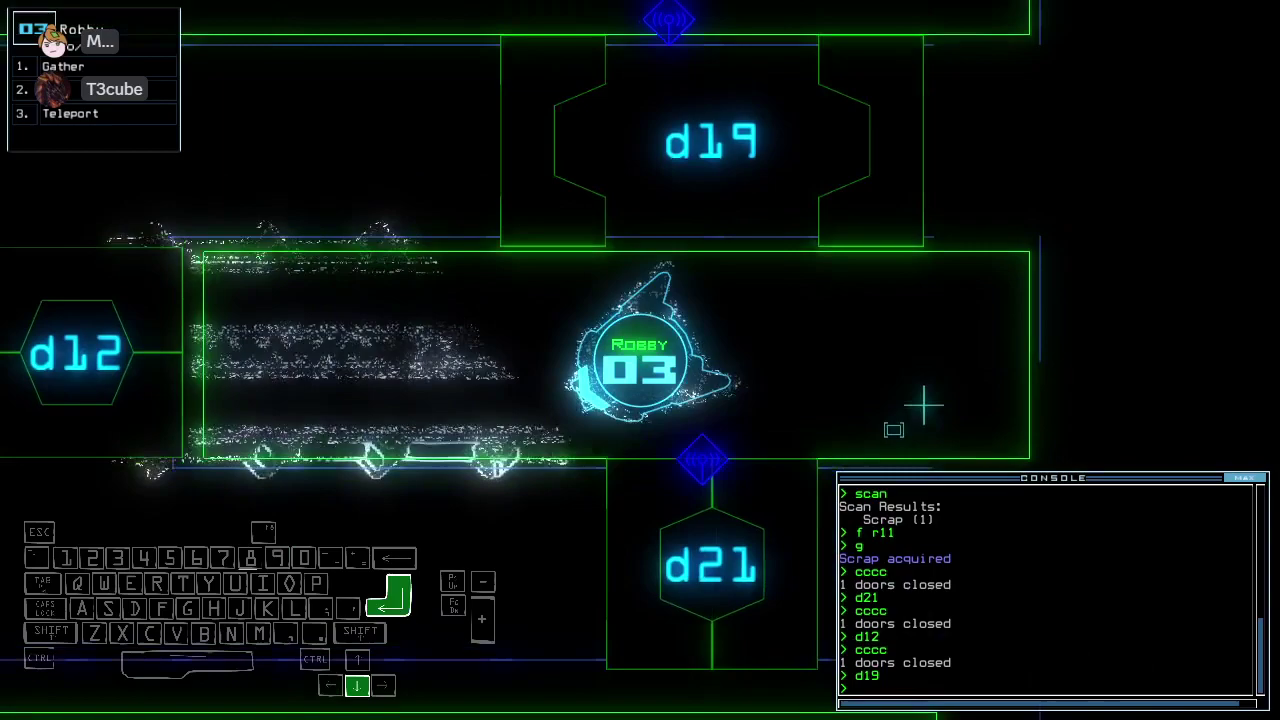
key(Return)
key(Down)
key(Down)
text(d19 d12)
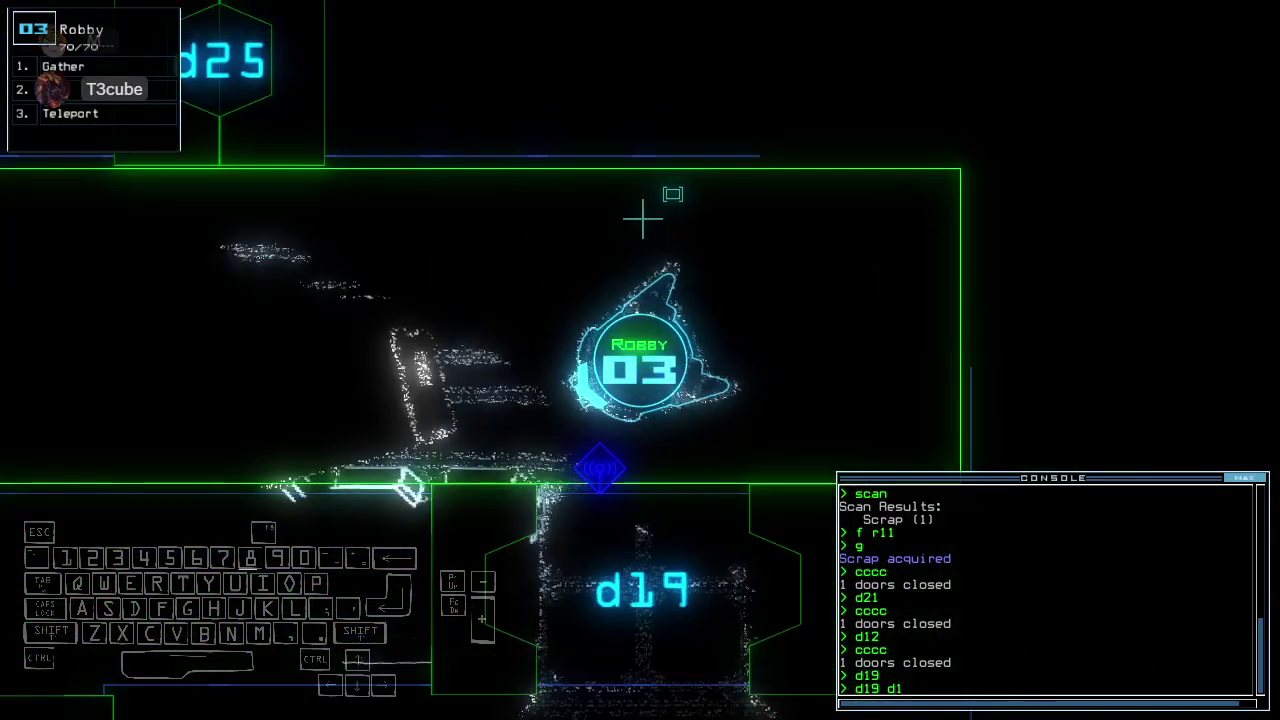
key(Return)
key(space)
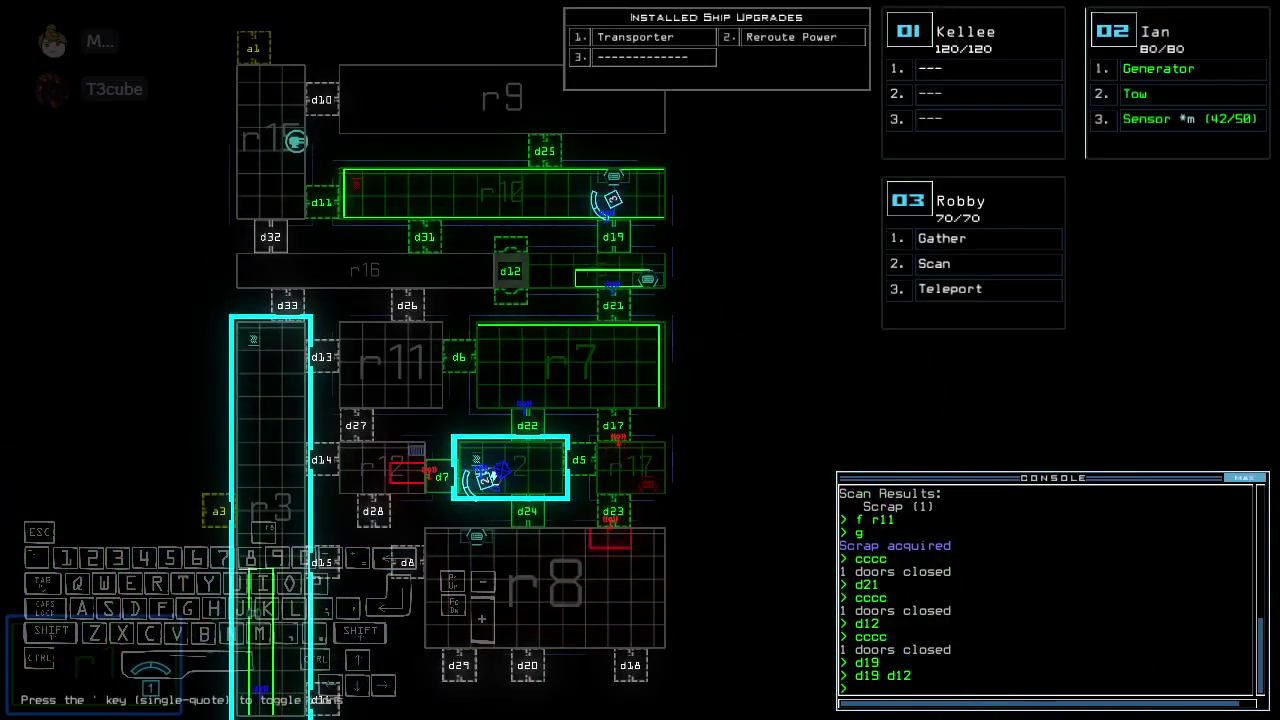
key(3)
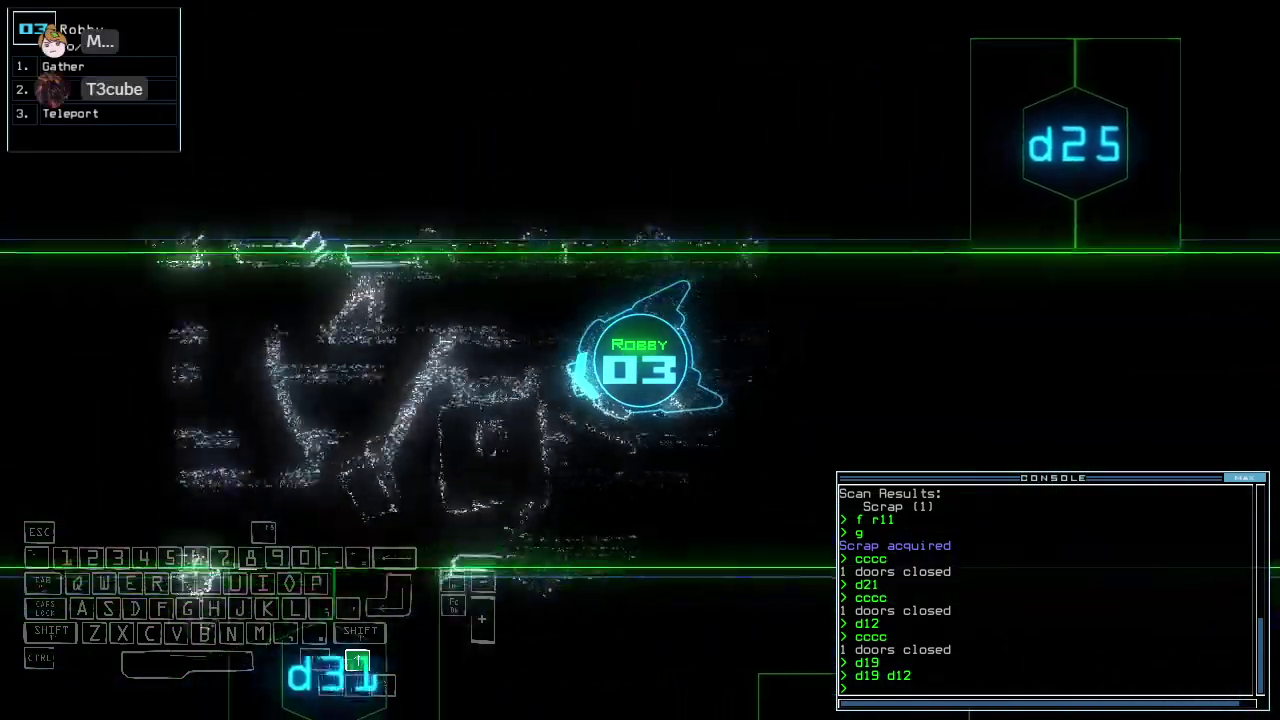
Open door d31, scan the room and gather its scrap
key(space)
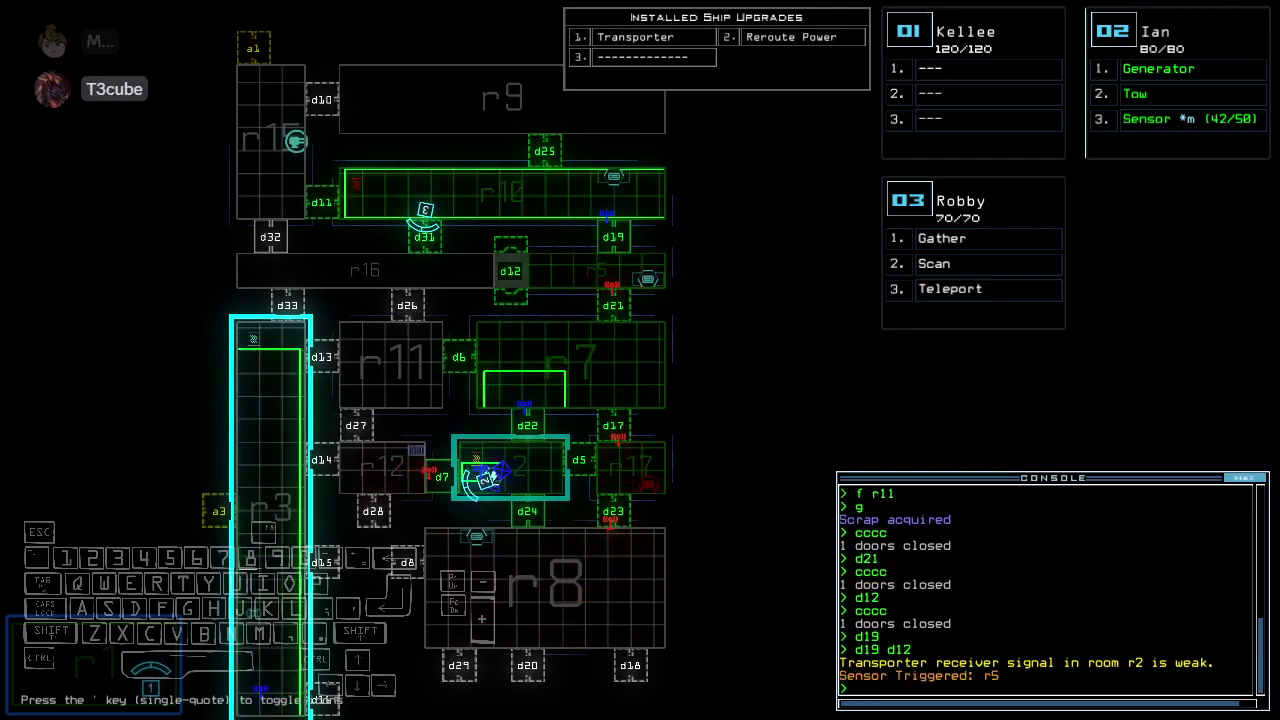
text(d123d31)
key(Return)
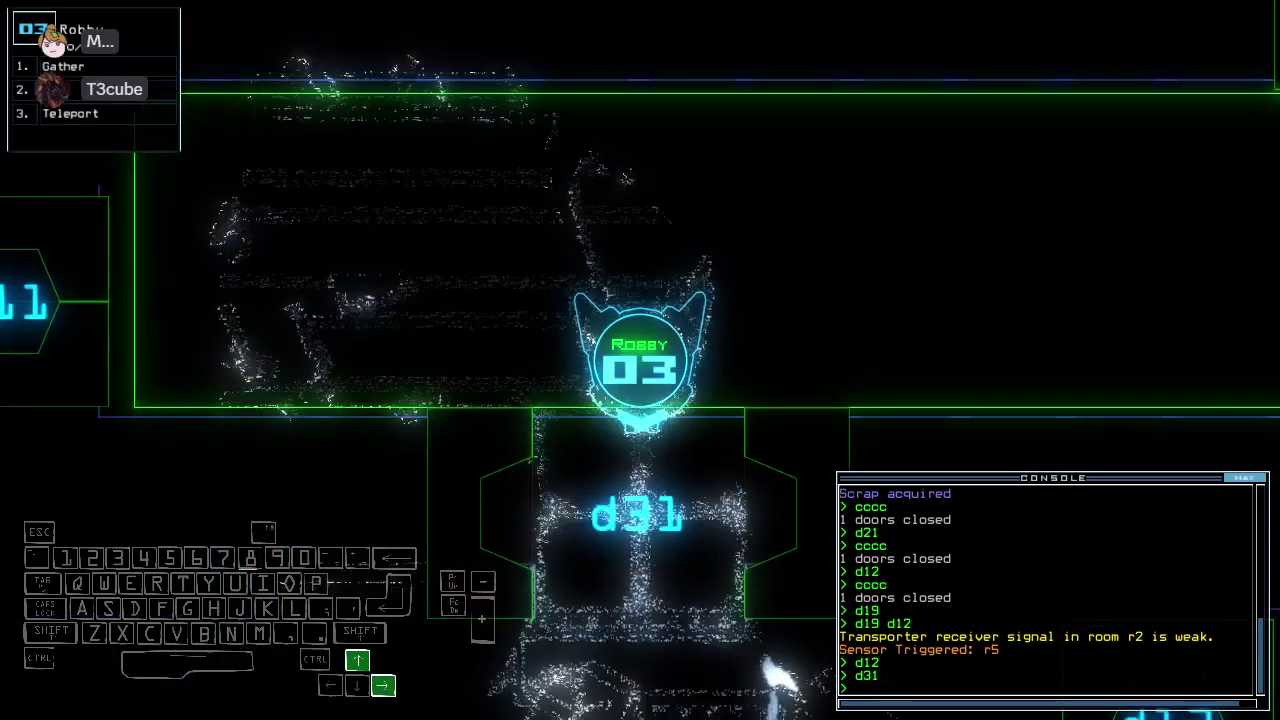
text(scan)
key(Return)
text(g)
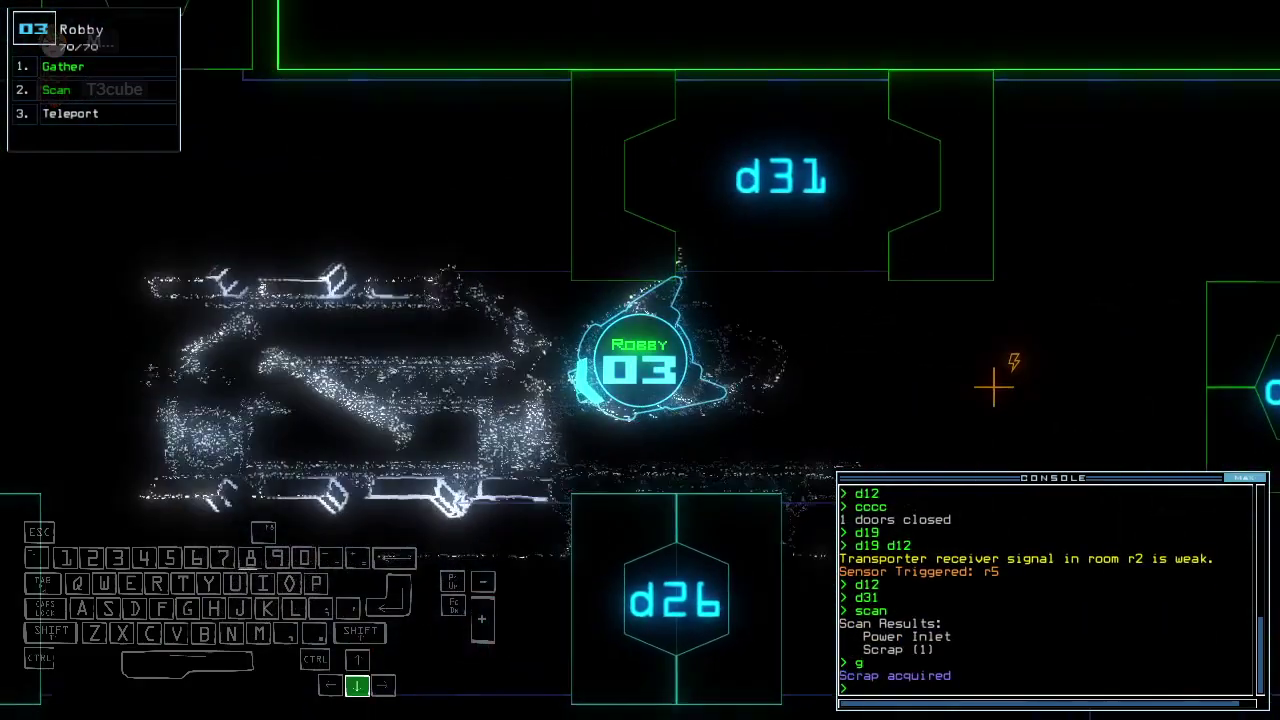
key(Return)
key(space)
text(d)
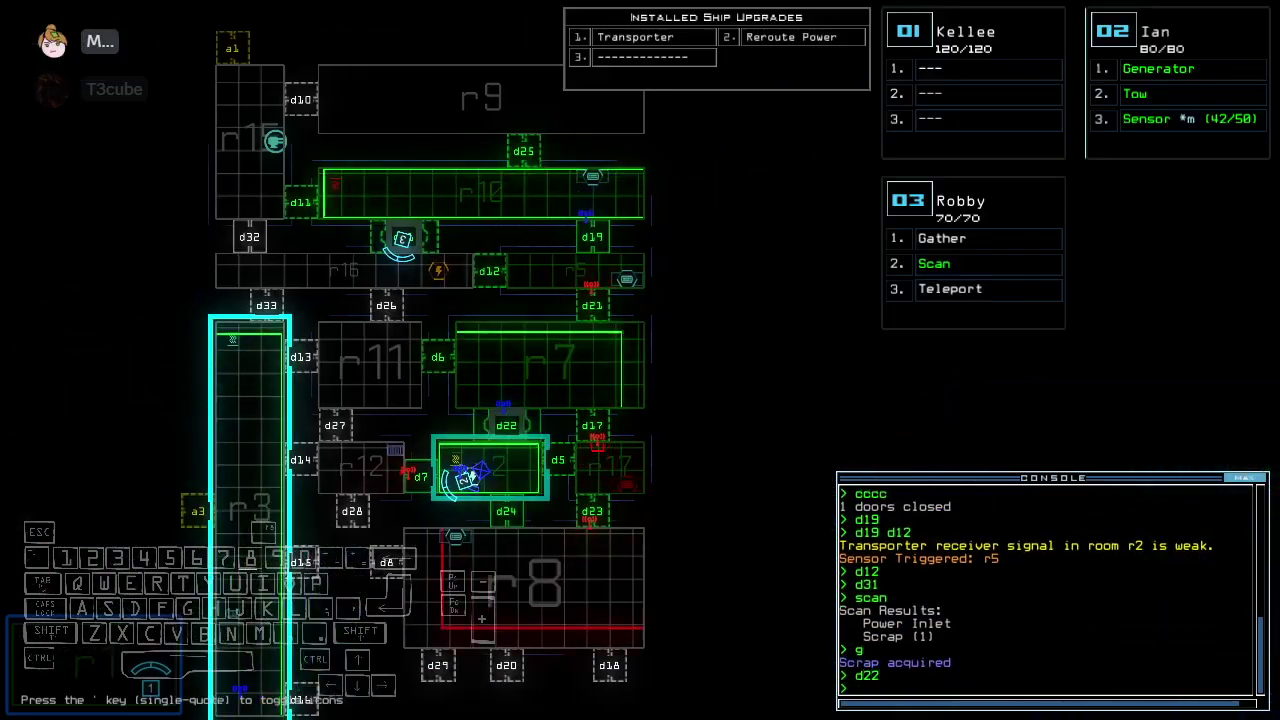
text(2)
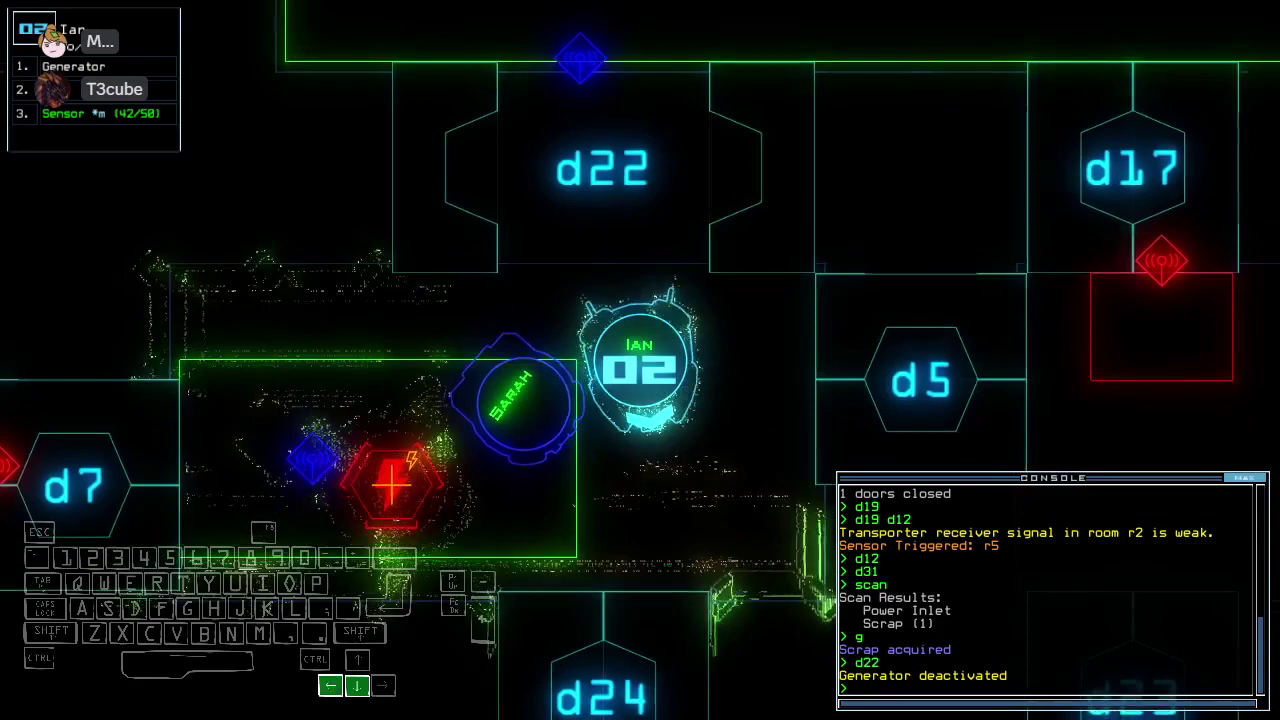
Release Sarah from Ian's tow, transport drone 5 to r1, and reactivate the generator
key(space)
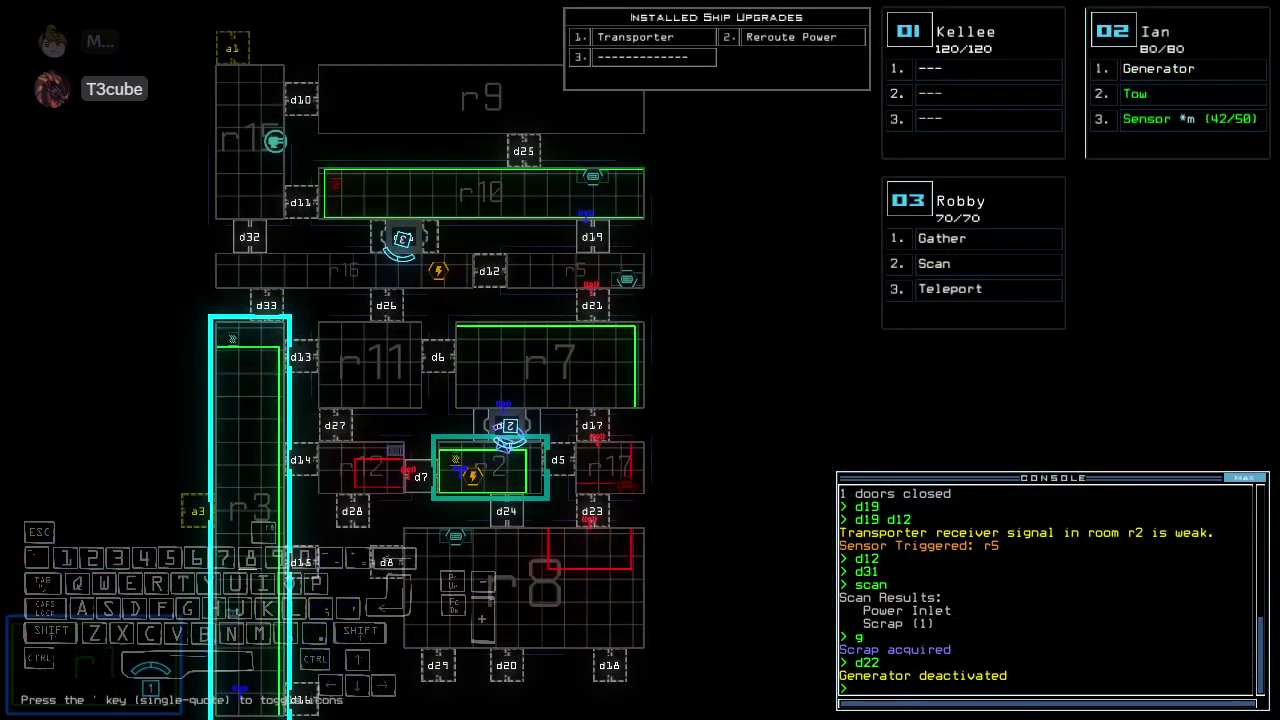
key(space)
key(space)
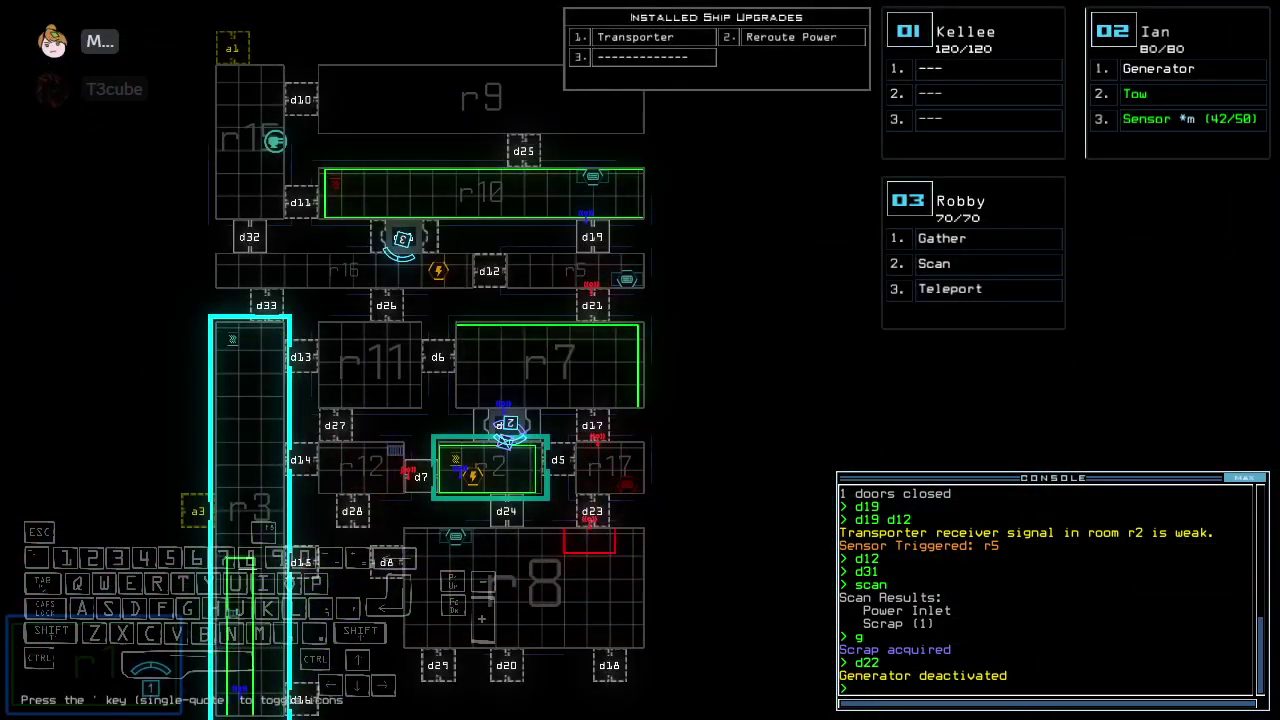
text(2)
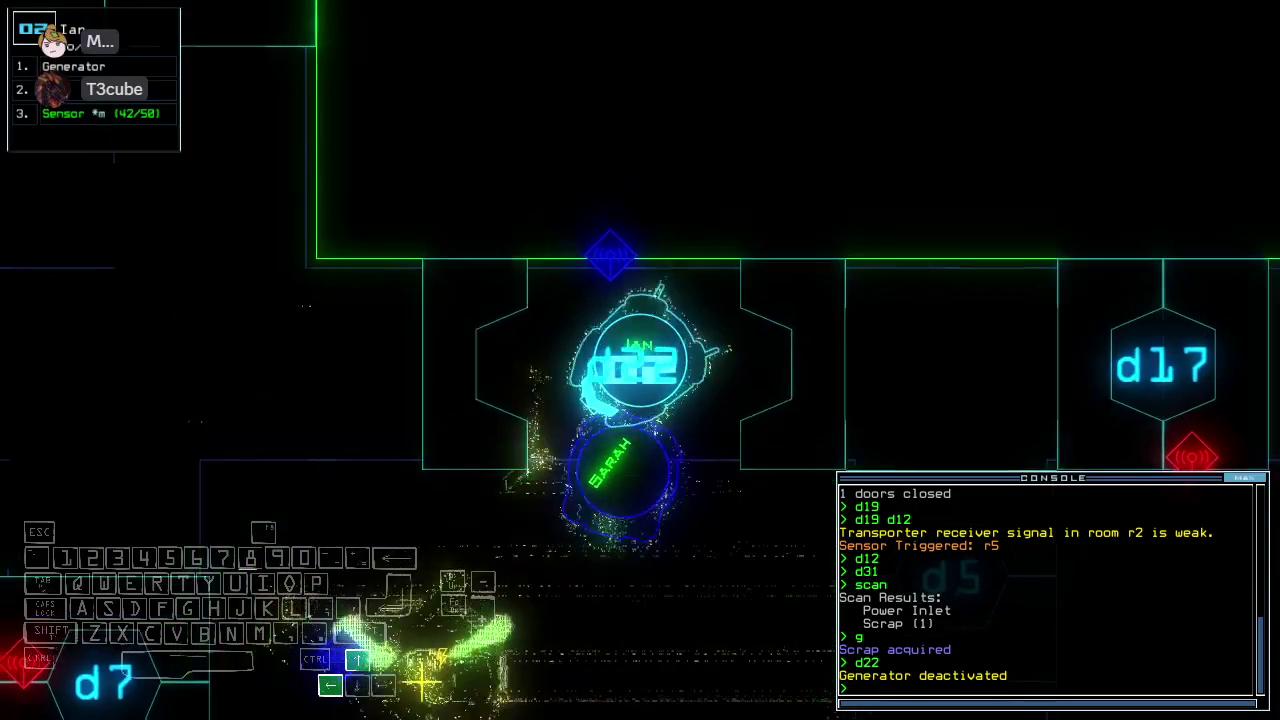
text(tow)
key(Return)
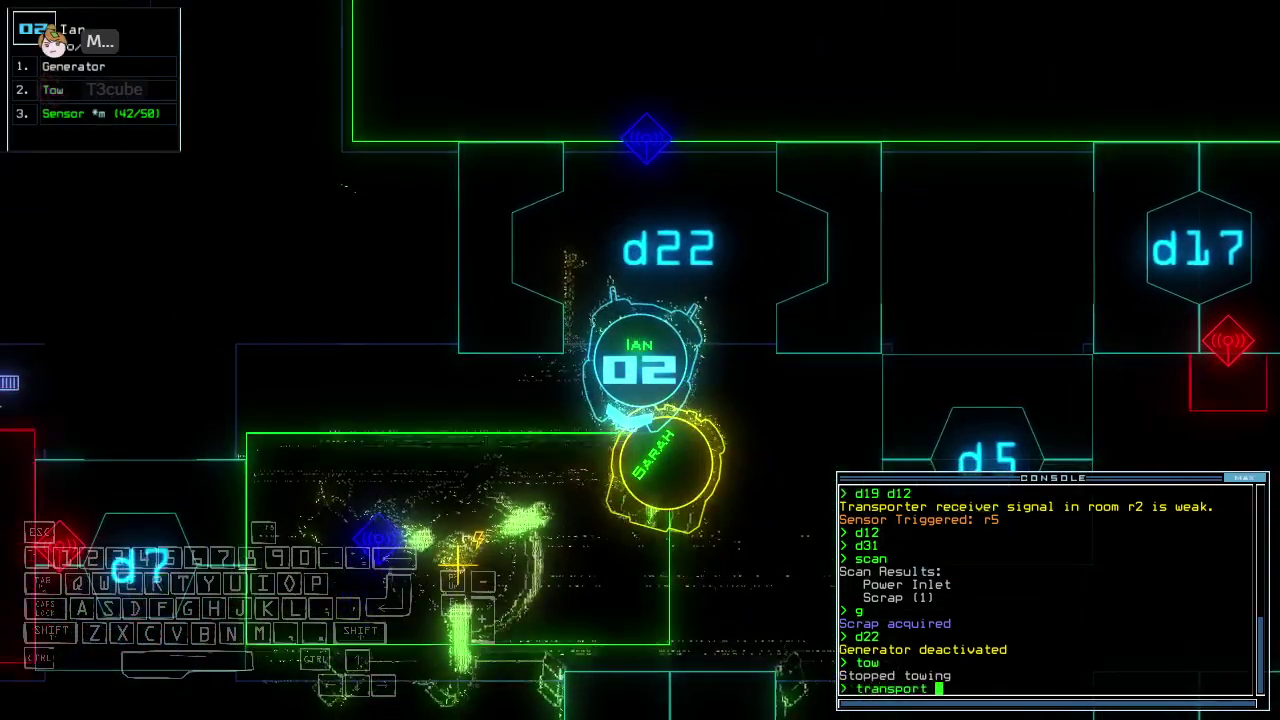
text(5 r1)
key(Return)
text(generator)
key(Return)
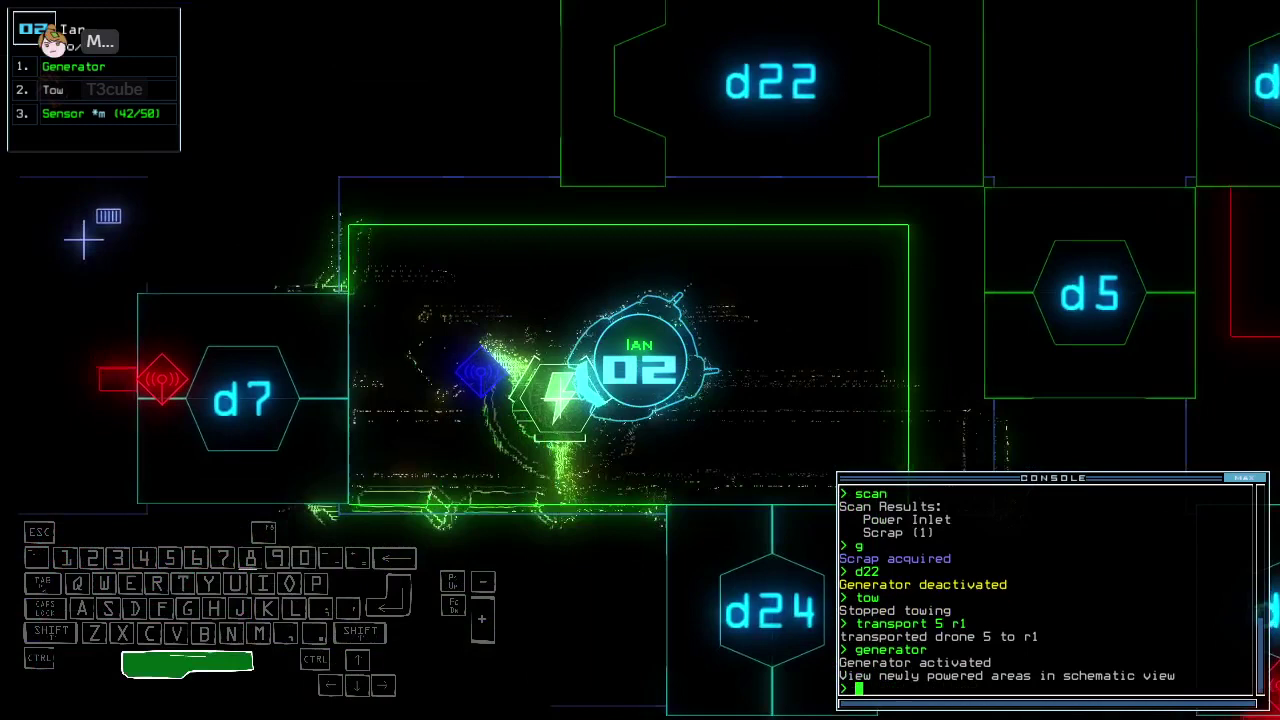
key(space)
text(reroute r2 +r3)
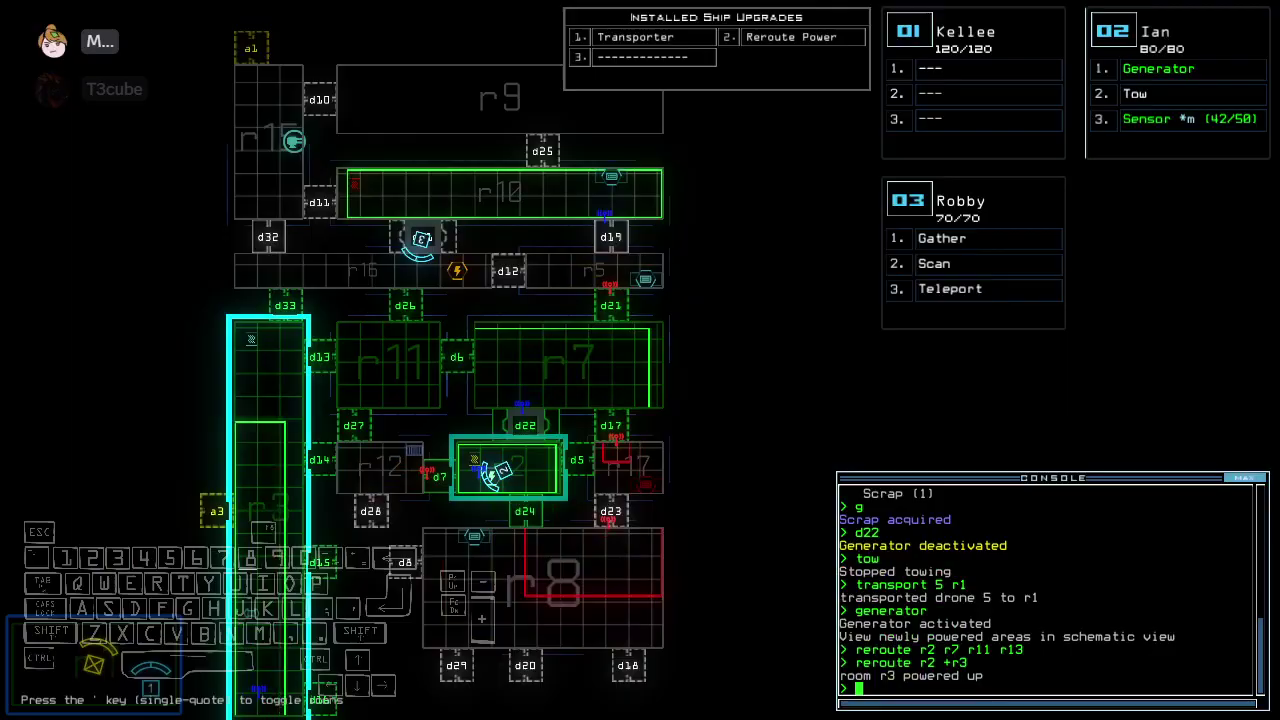
Take Robby through door d33, closing doors behind it, and down the corridor
key(Tab)
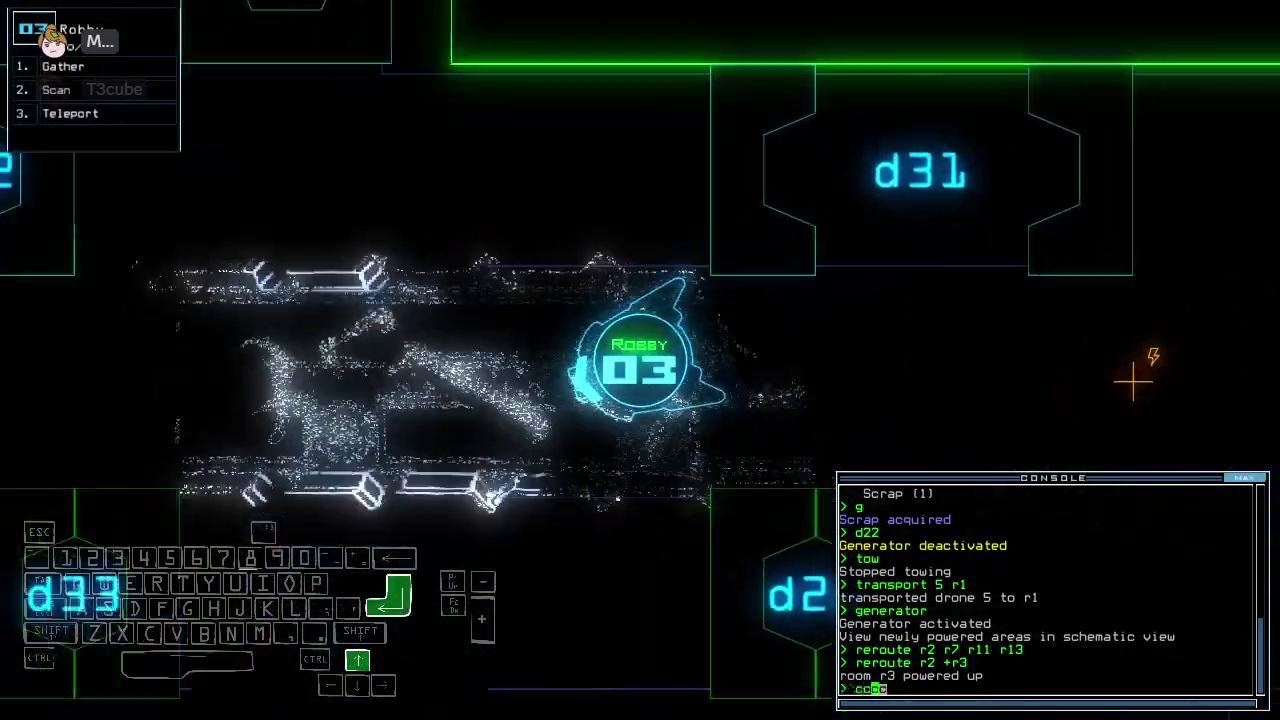
key(Return)
text(d33)
key(Return)
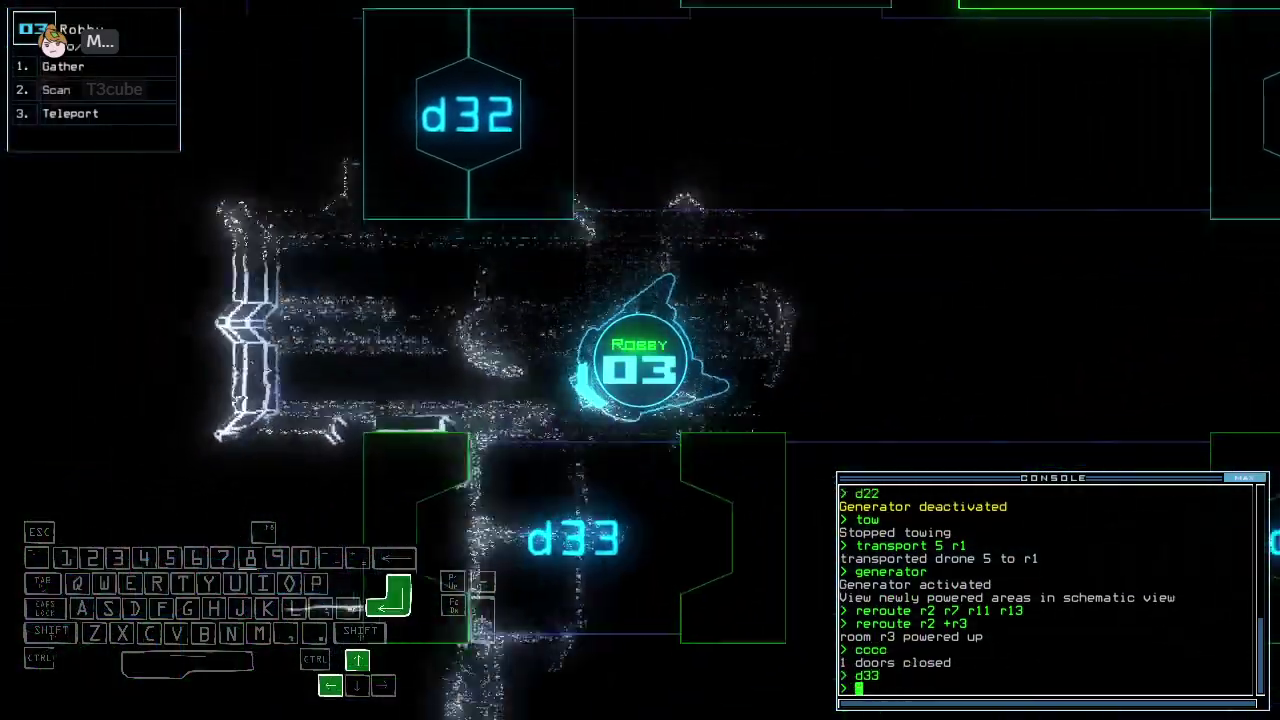
key(Up)
text(cc)
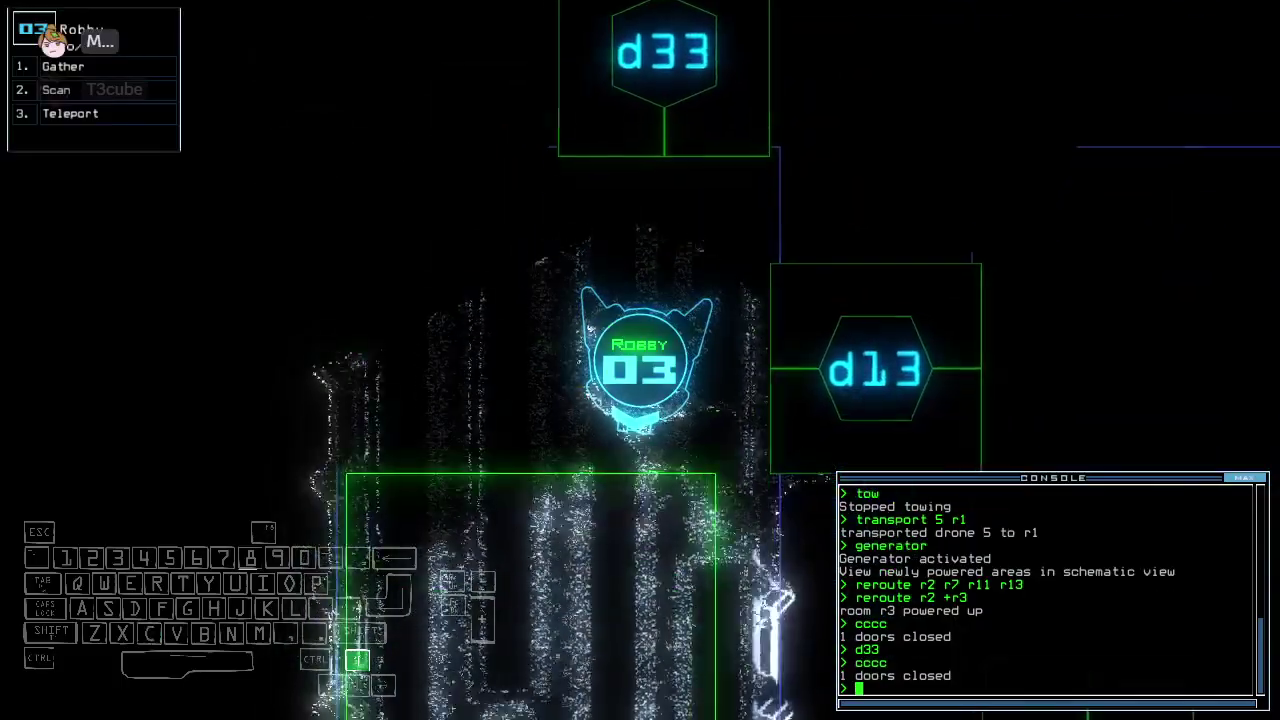
key(Return)
key(Up)
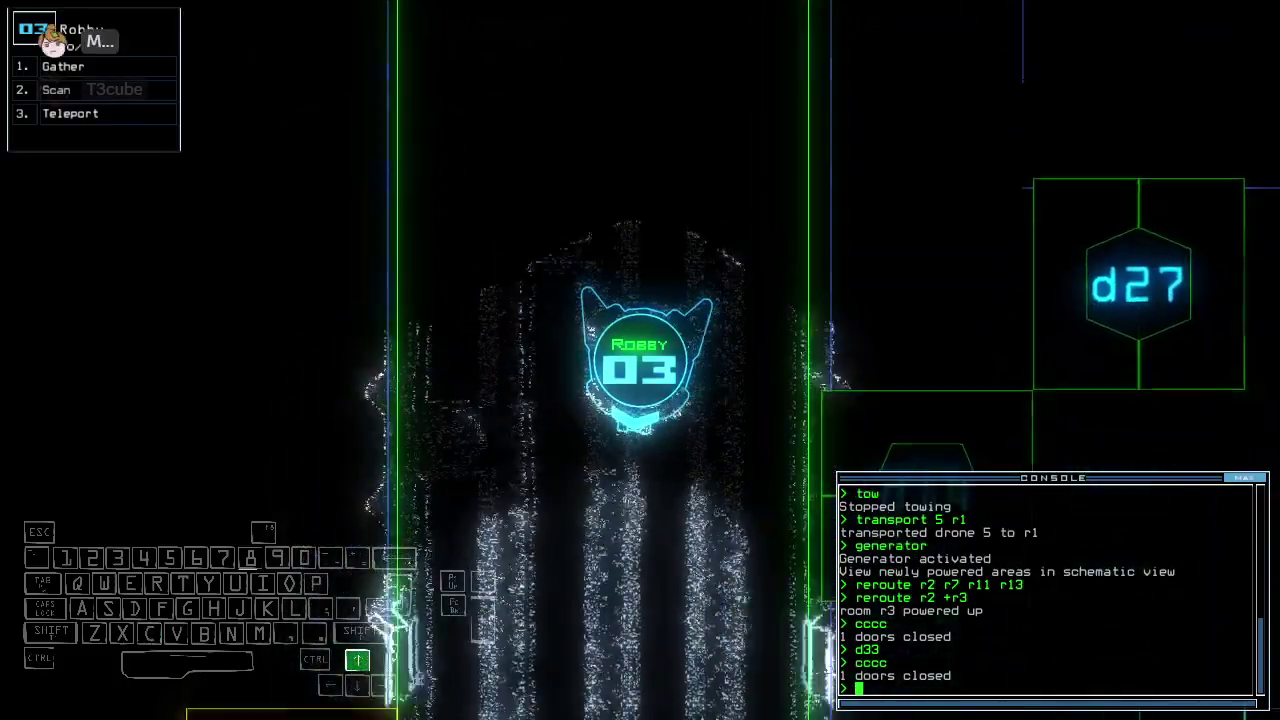
key(Up)
List the items in room r3 and cycle all of r3's doors
key(Tab)
key(Tab)
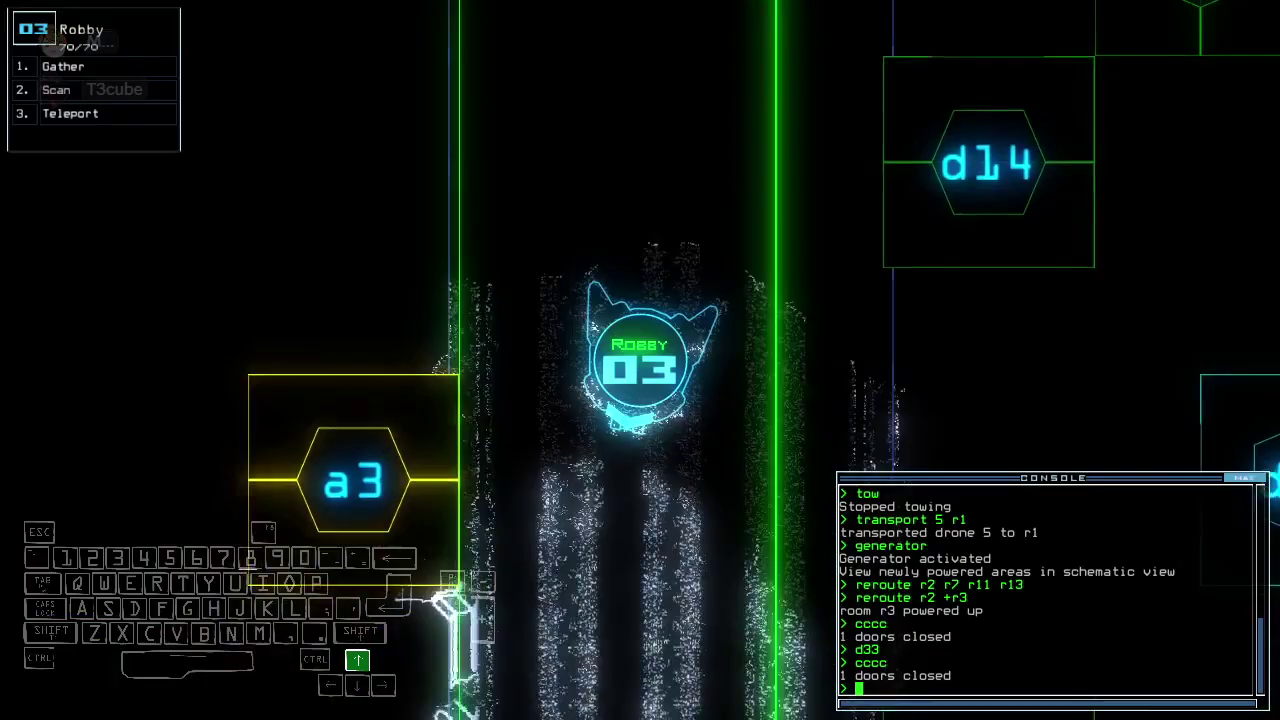
text(i)
key(Return)
text(xx r3)
key(Return)
key(Tab)
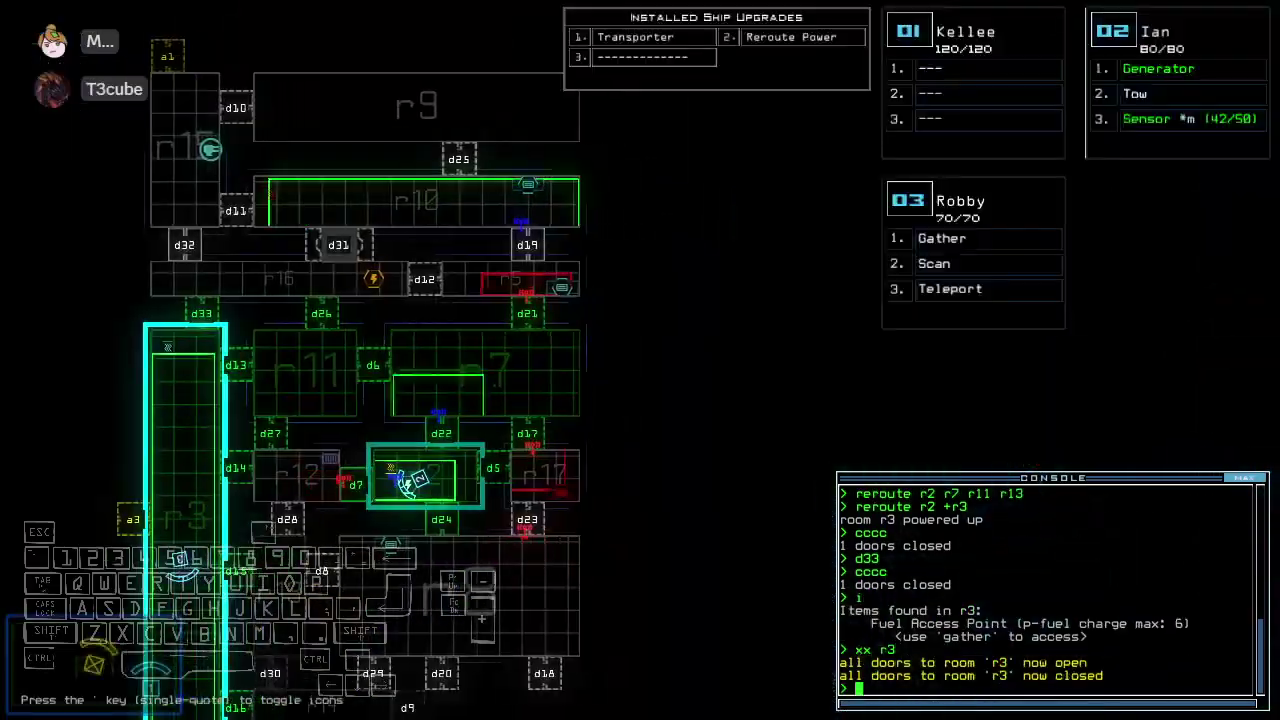
key(Tab)
text(d15)
Take Robby through door d15, scan, close it, and check transporter signals
key(Return)
key(Up)
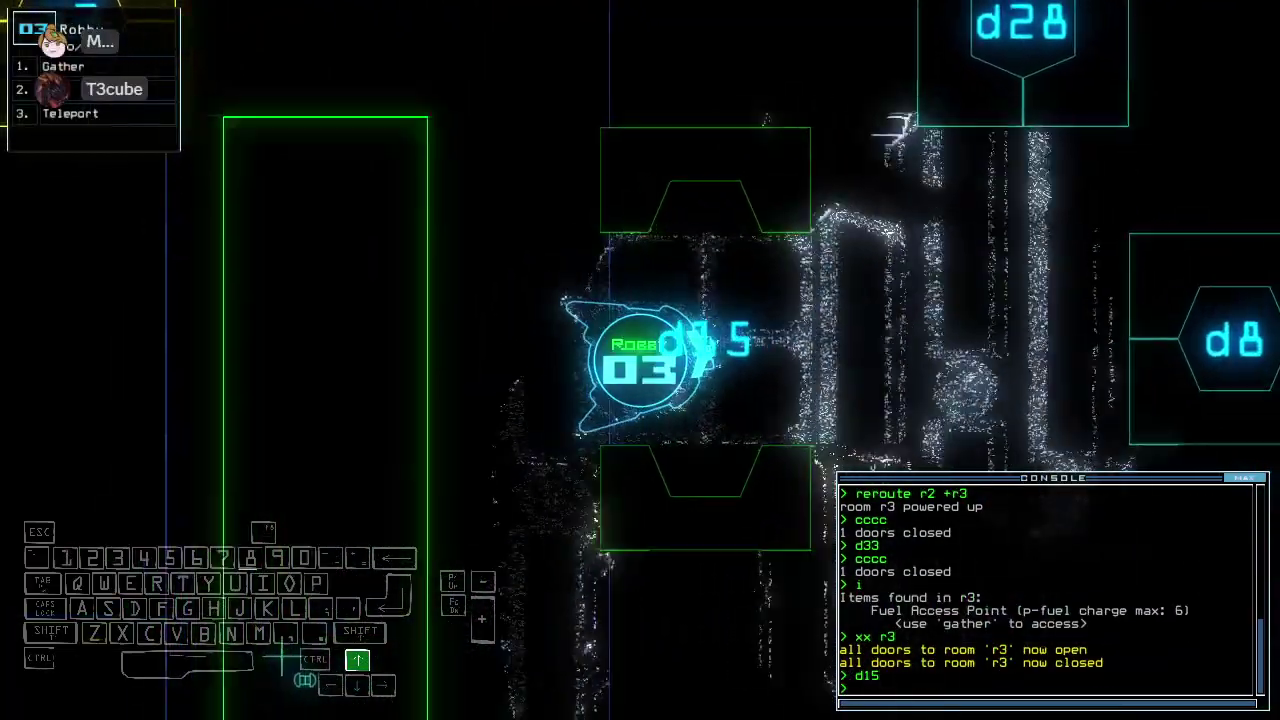
text(scan)
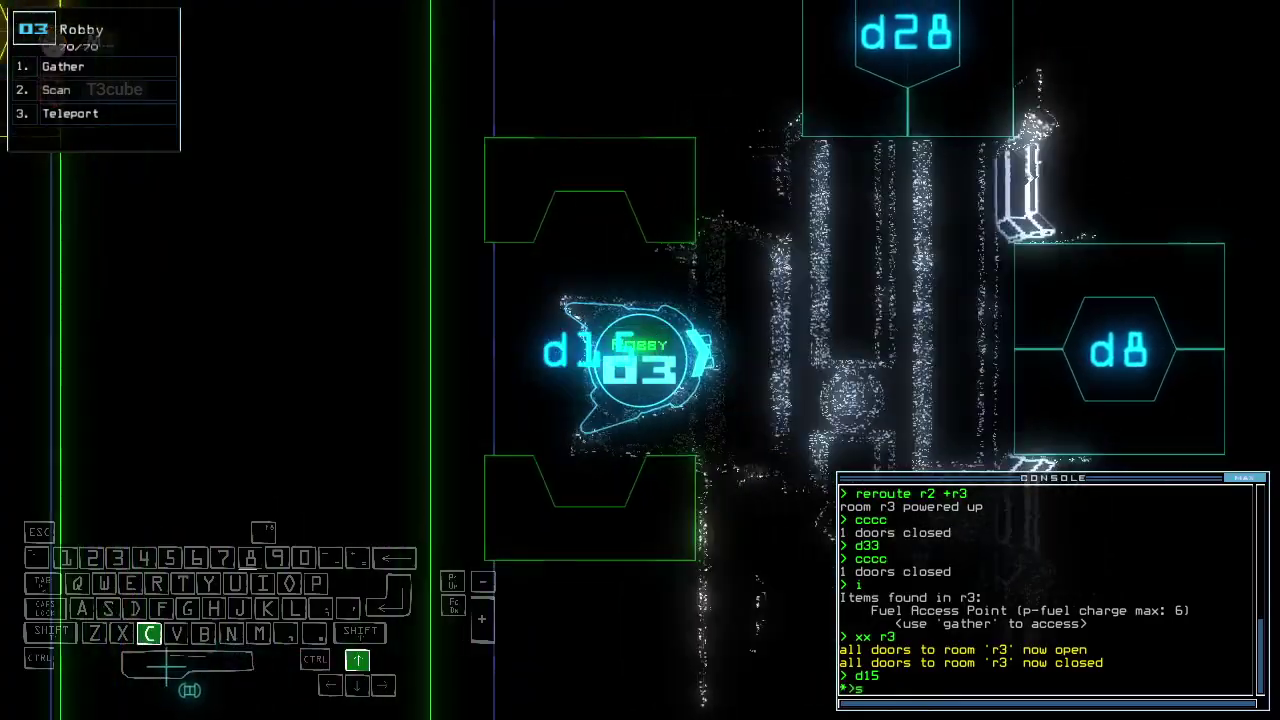
key(Return)
key(Down)
text(cccc)
key(Return)
key(Down)
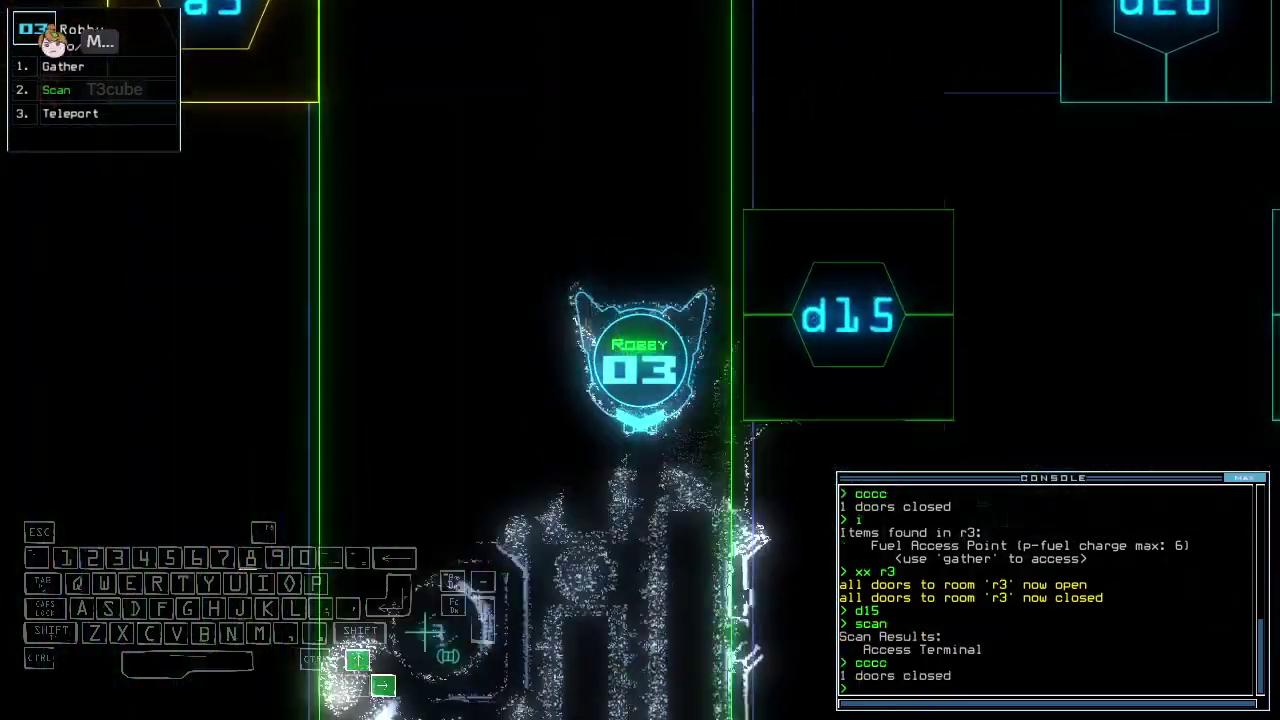
text(transport)
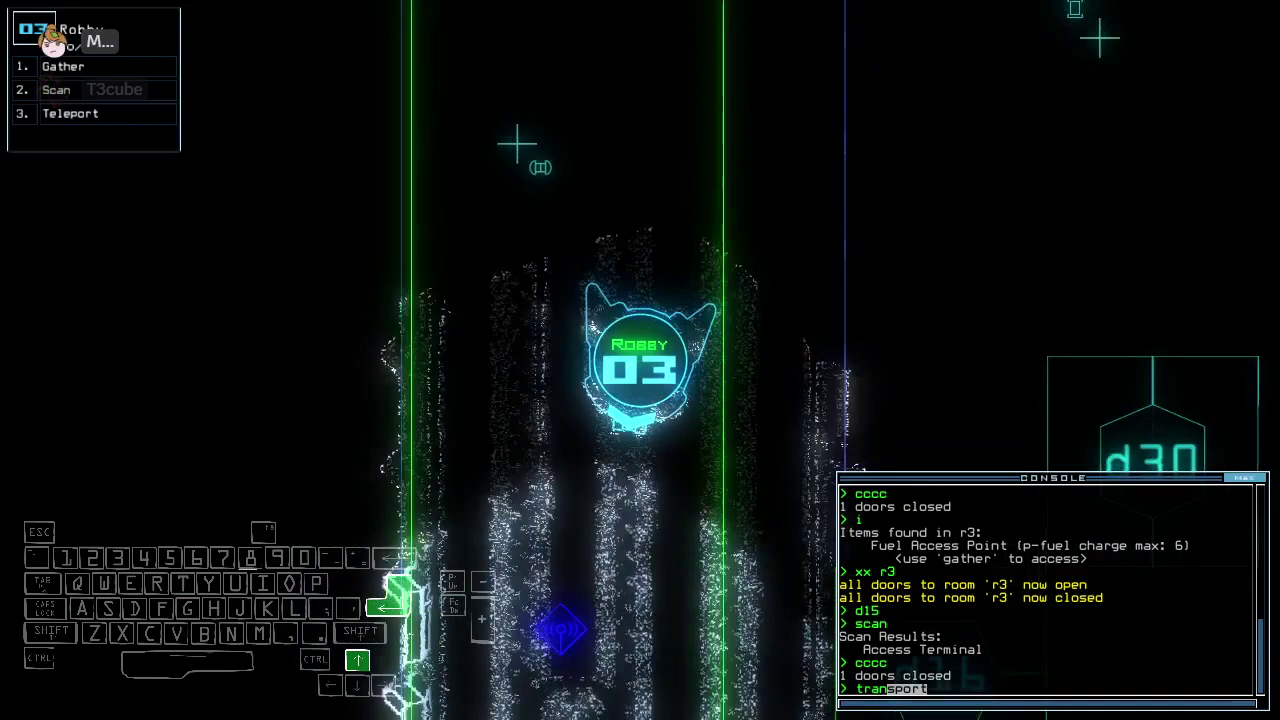
key(Return)
Take Robby through door d16, scan for the Power Inlet, and close the door
key(Left)
key(Tab)
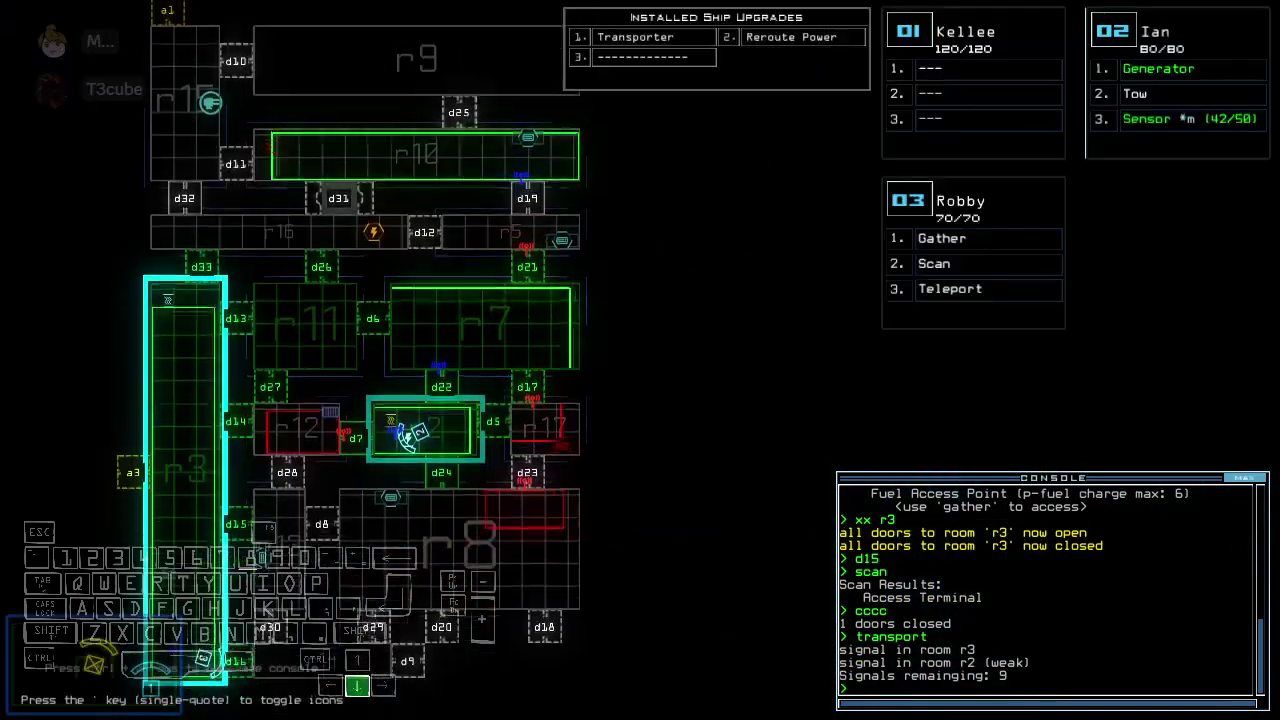
key(Tab)
text(d16)
key(Return)
key(Up)
key(Left)
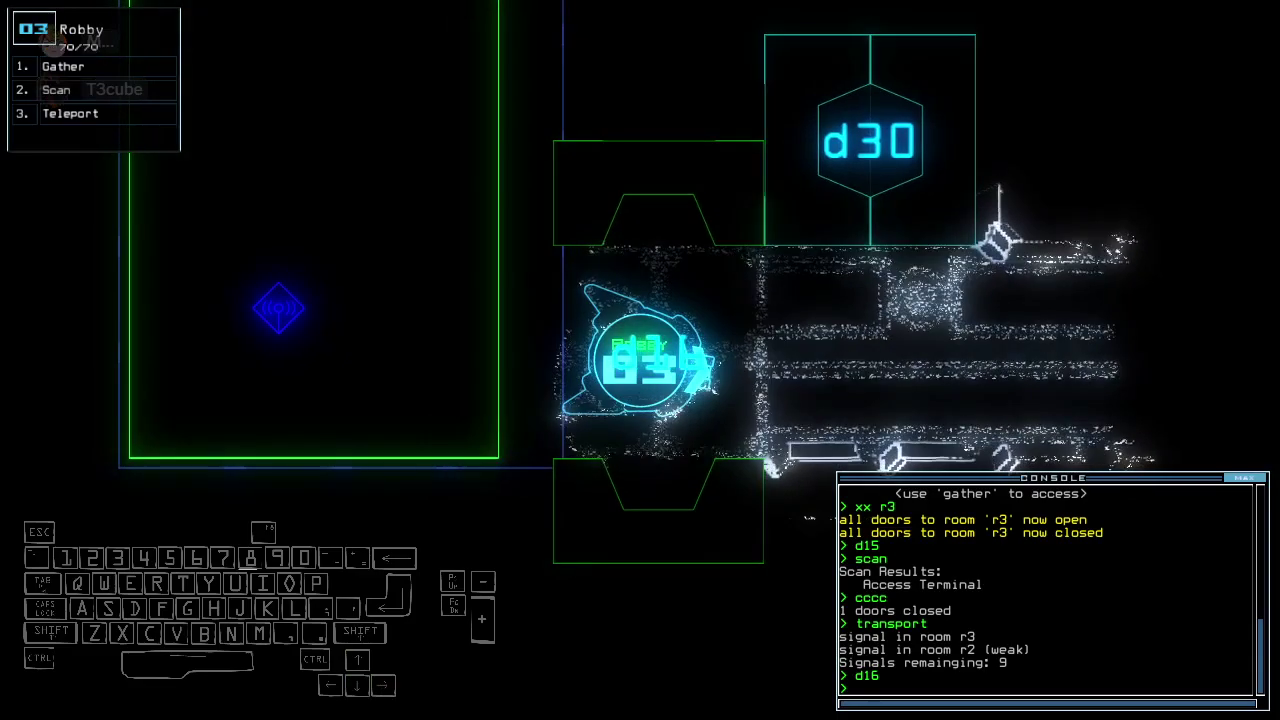
key(Tab)
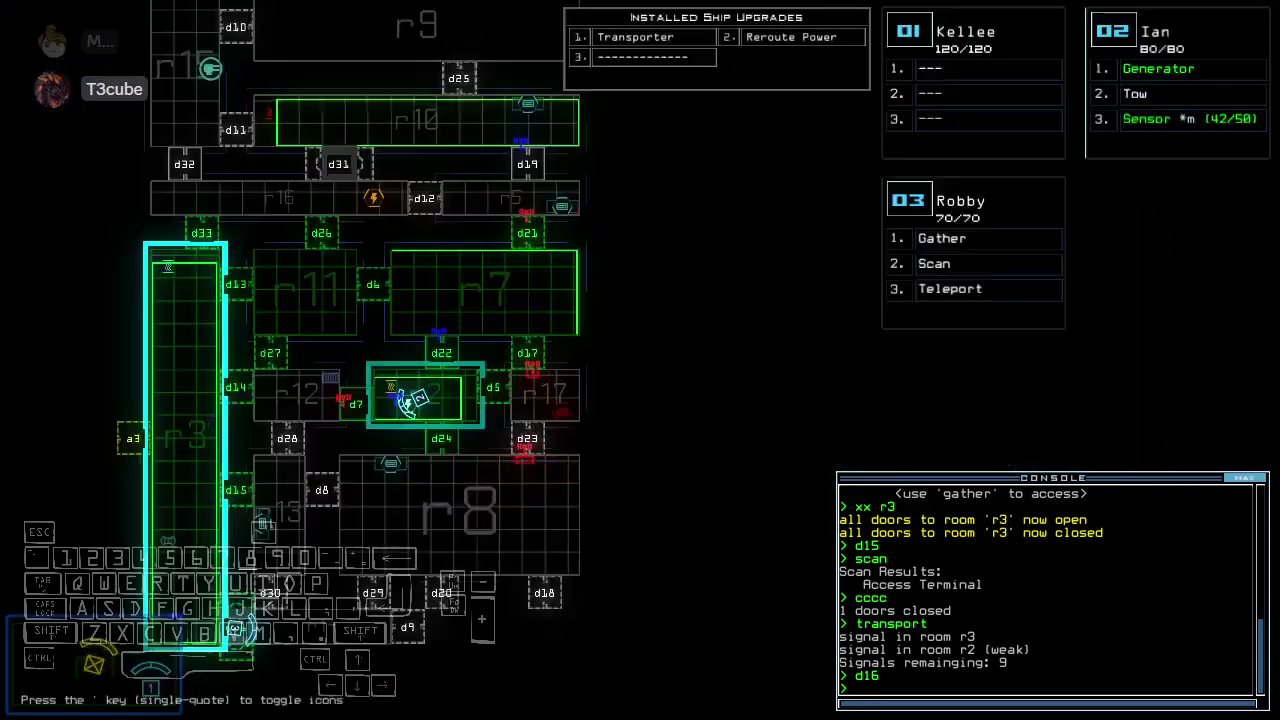
key(Tab)
text(scan)
key(Return)
key(Up)
text(cccc)
key(Return)
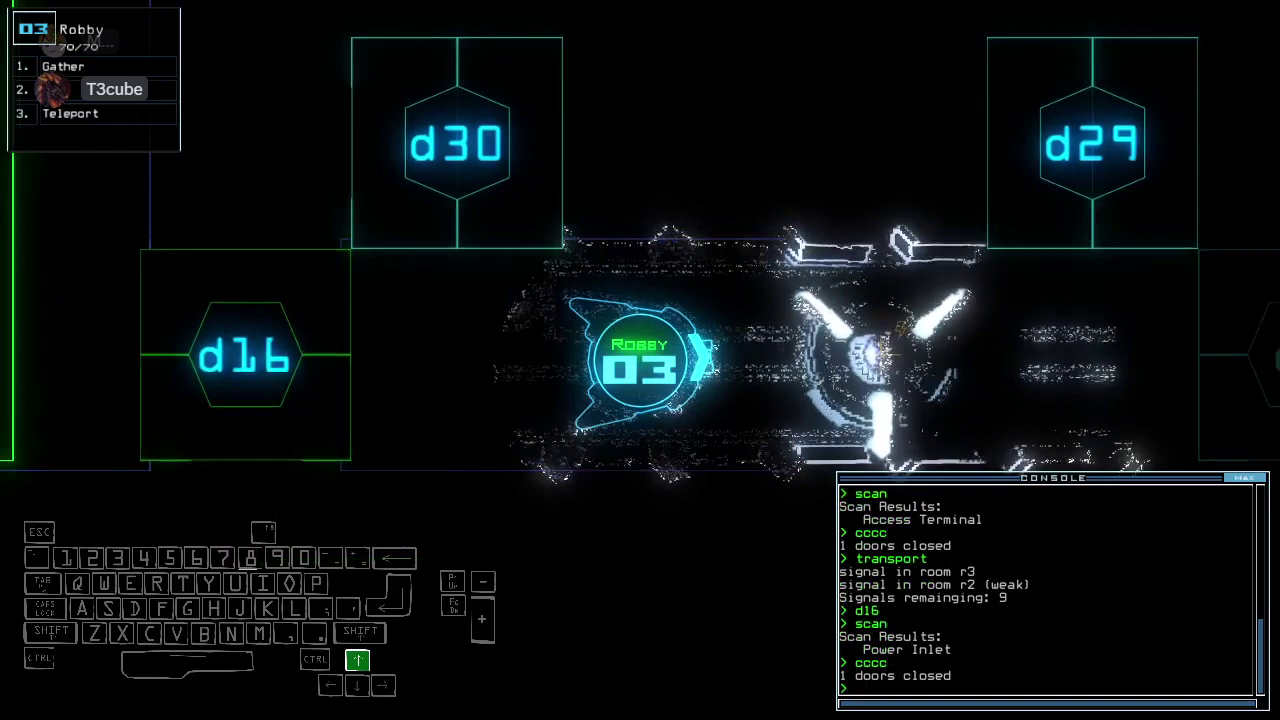
key(Tab)
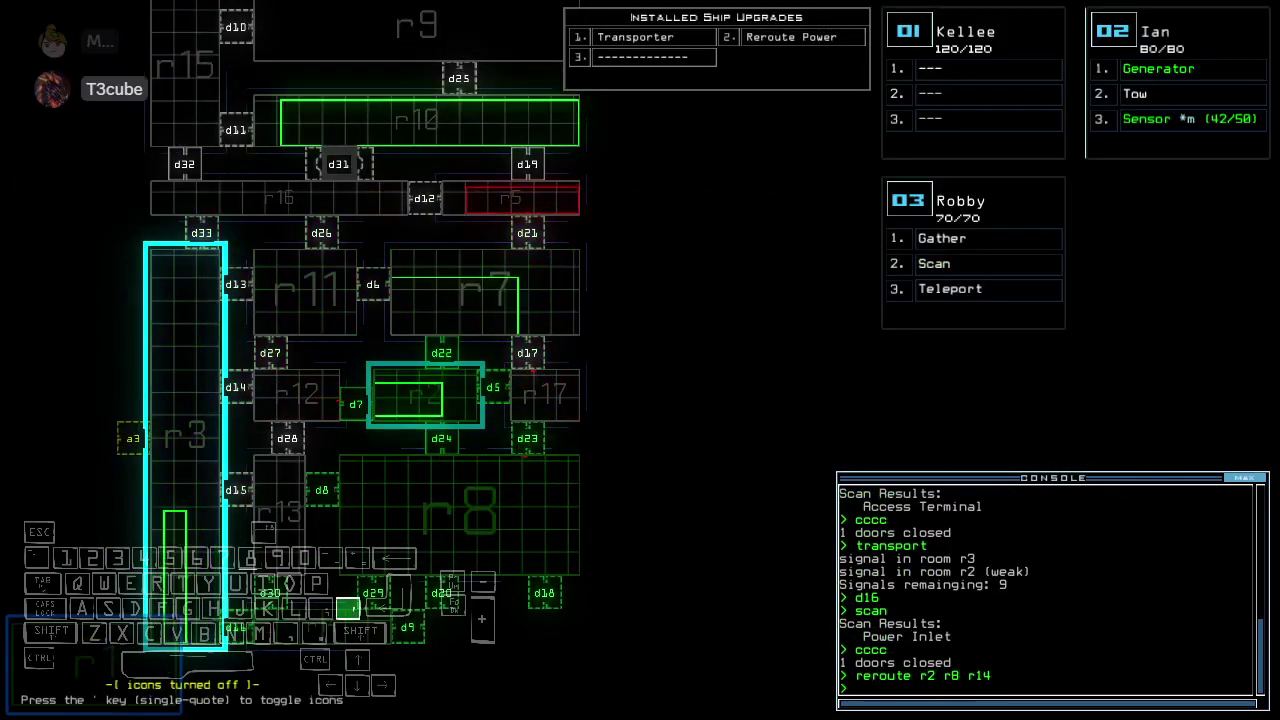
Send Robby through door d9, scan the room, and close the door
key(Tab)
text(d9 d9)
key(Return)
key(Tab)
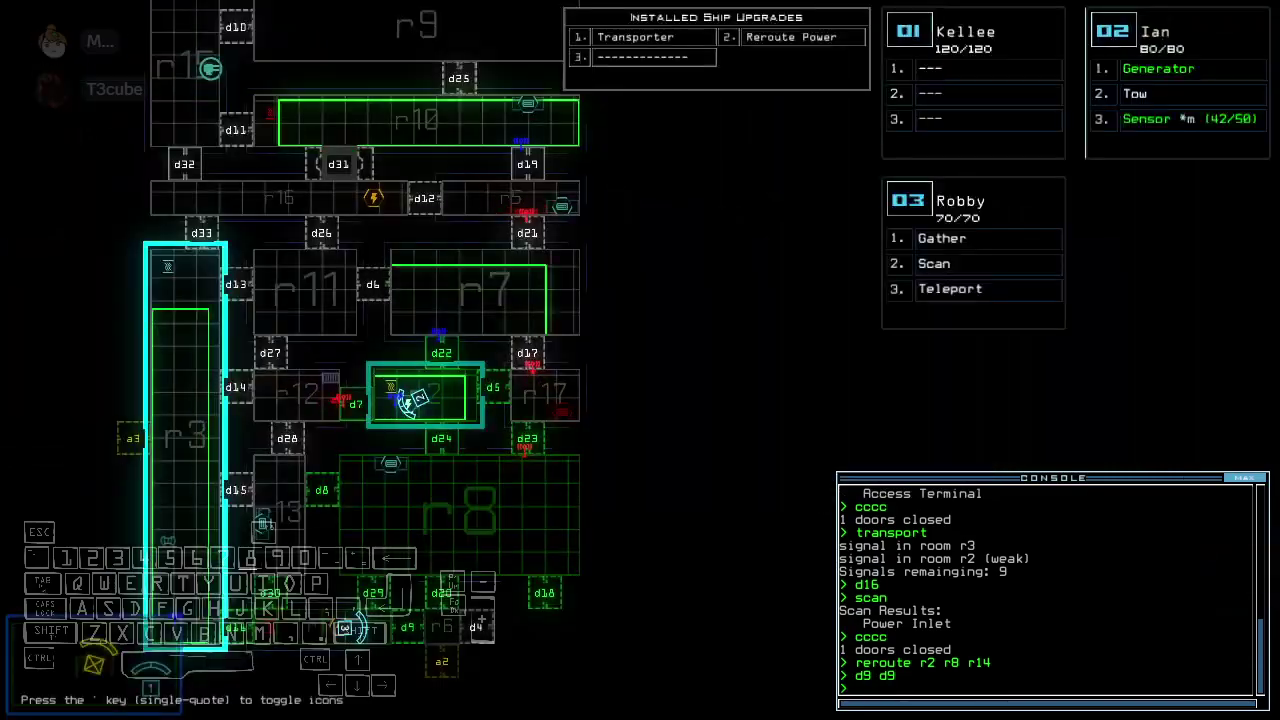
key(Tab)
text(d)
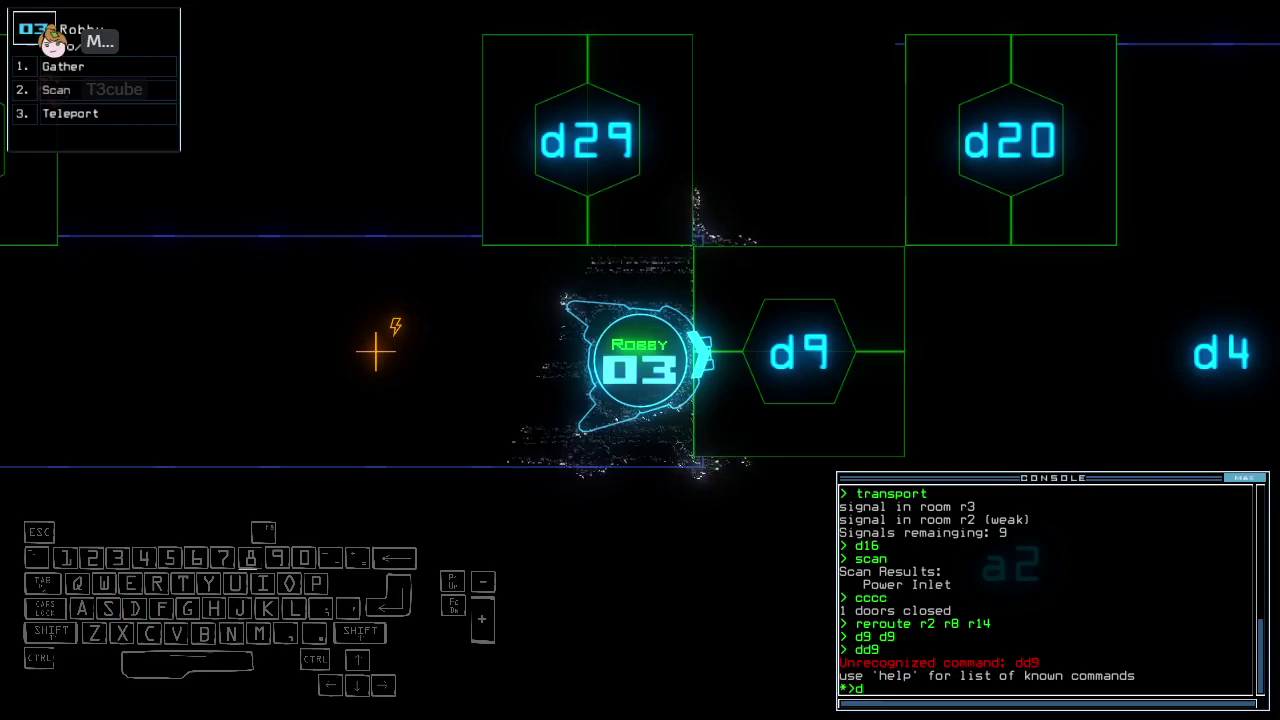
text(9)
key(Return)
text(scan)
key(Return)
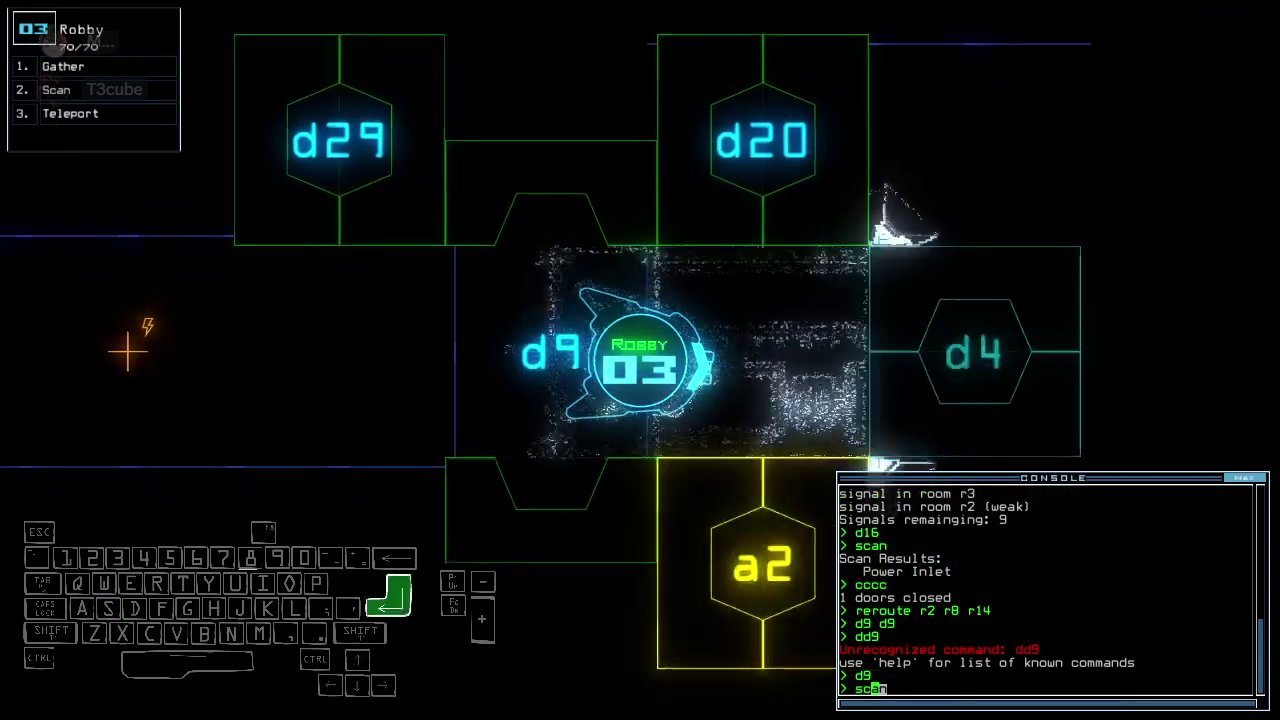
text(dcccc)
key(Return)
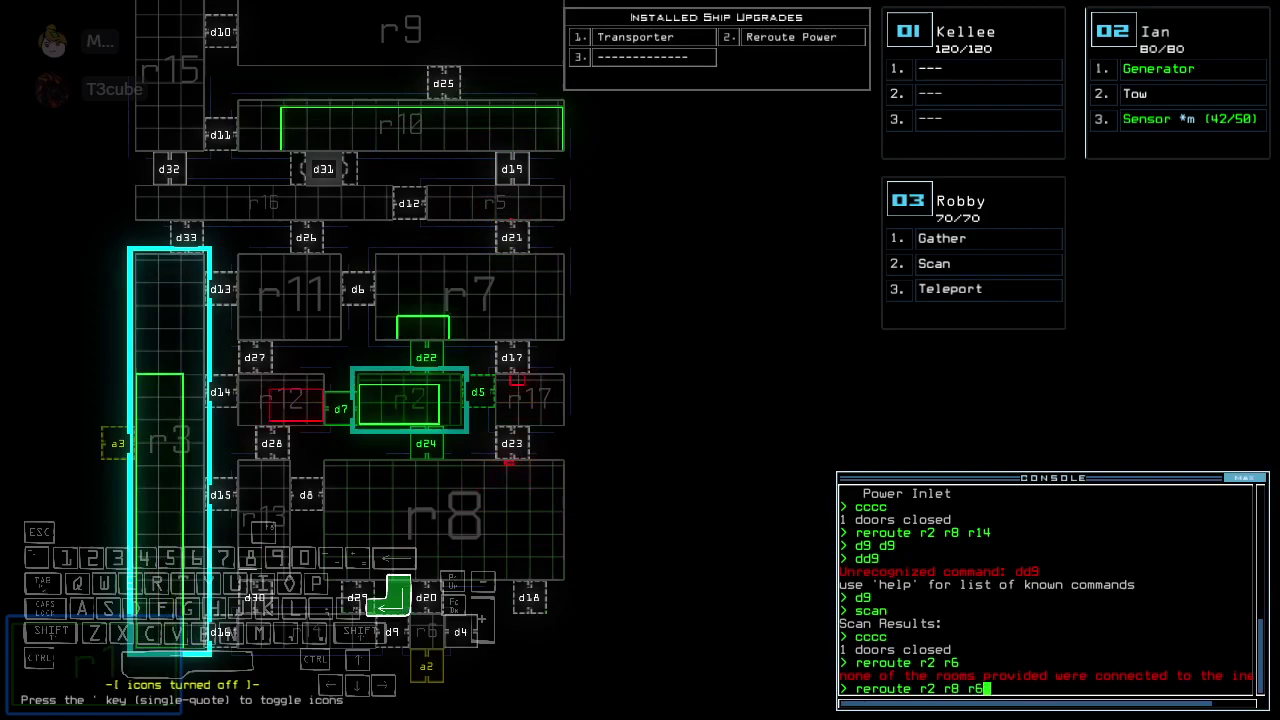
Open door d4 and scan the room beyond for the Access Terminal
key(Tab)
text(d4)
key(Tab)
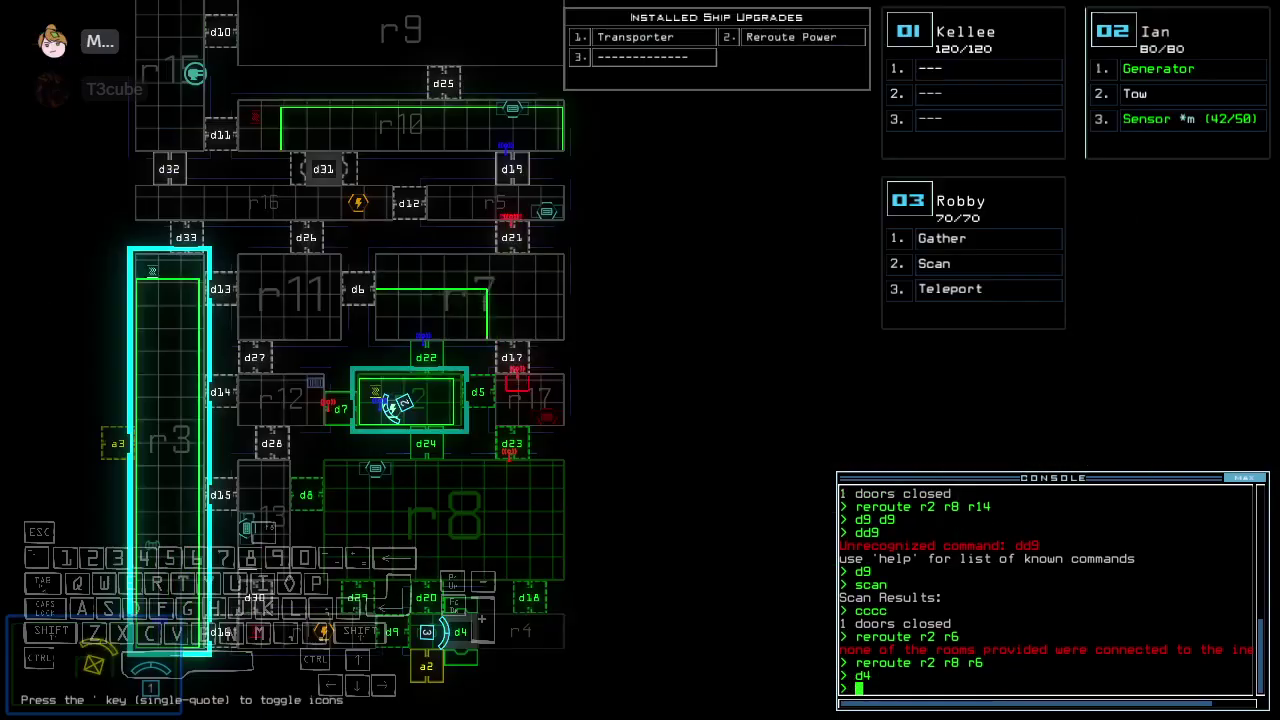
key(Tab)
key(Return)
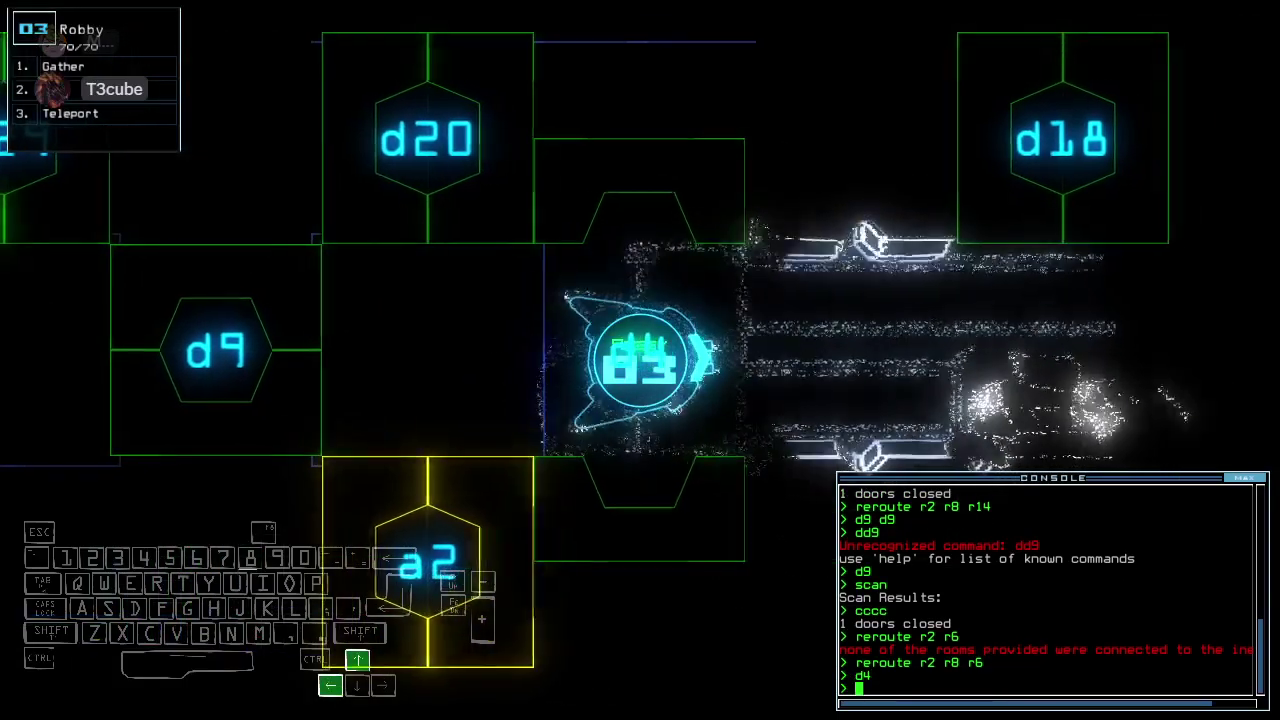
text(scan)
key(Return)
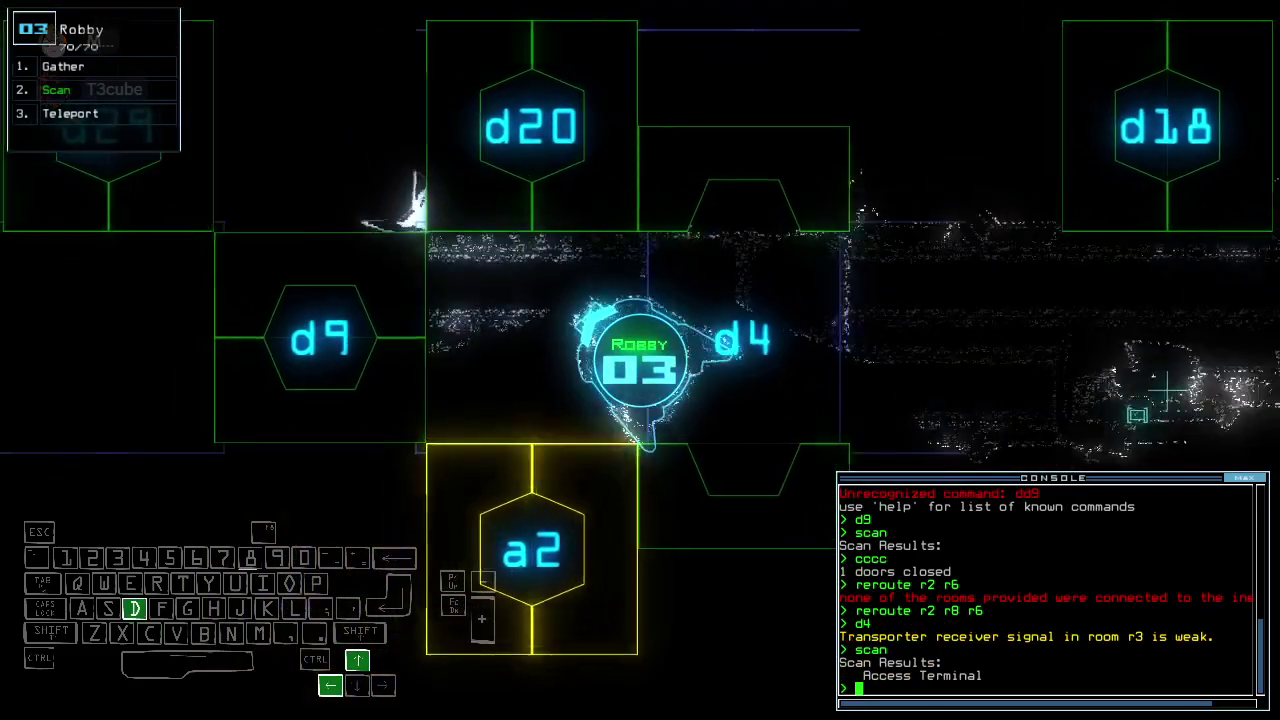
text(d9)
Bring Robby back through d9, closing doors behind it, then through d16
key(Return)
key(Up)
key(Tab)
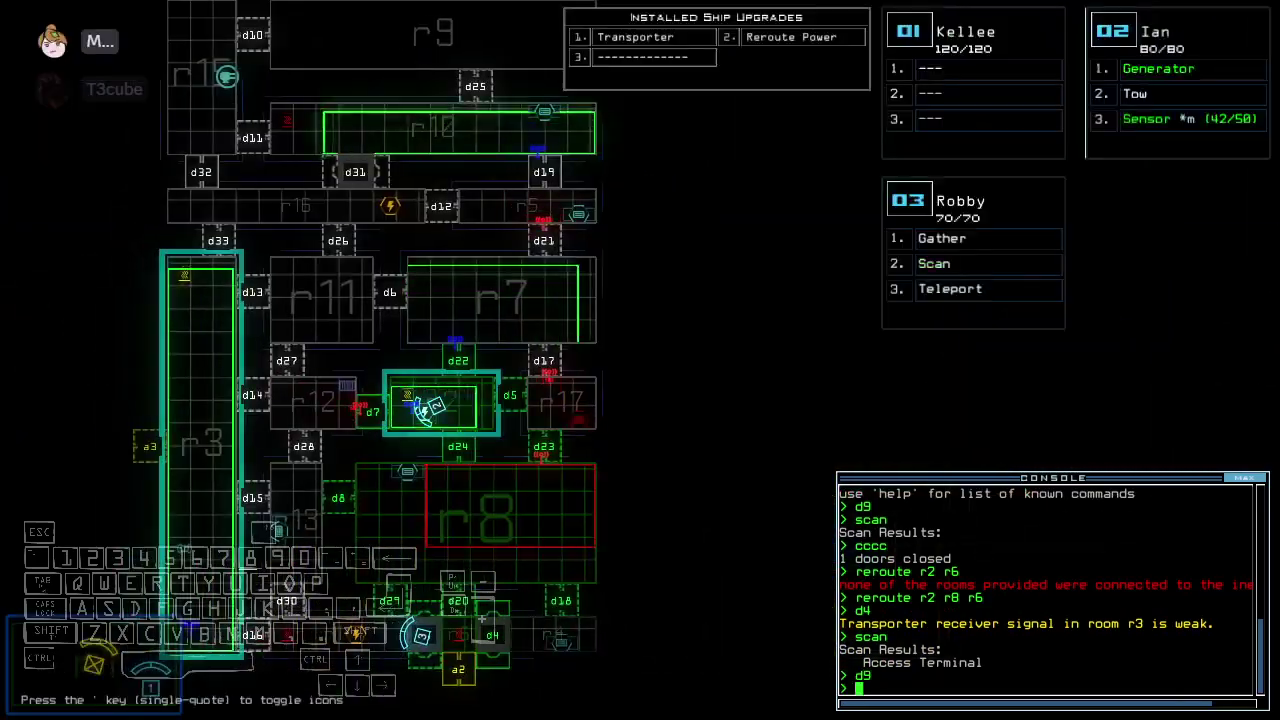
key(Tab)
text(cccc)
key(Return)
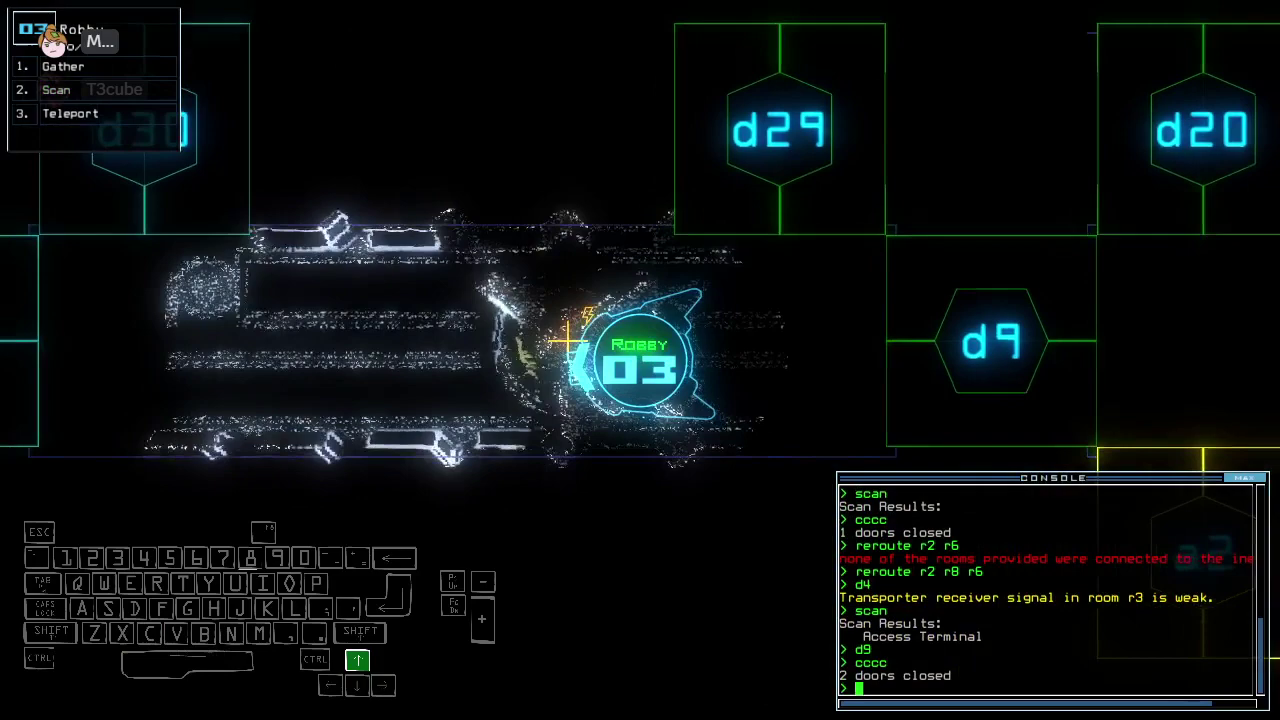
key(Tab)
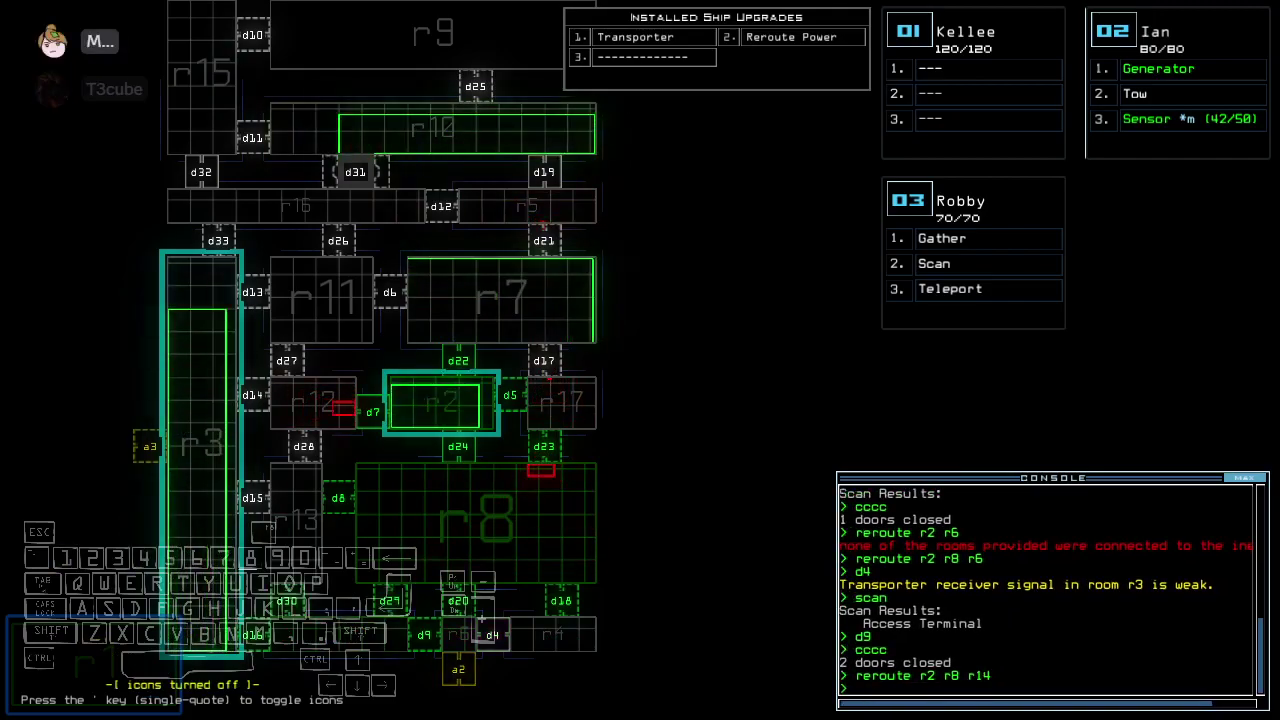
key(Tab)
text(d16)
key(Return)
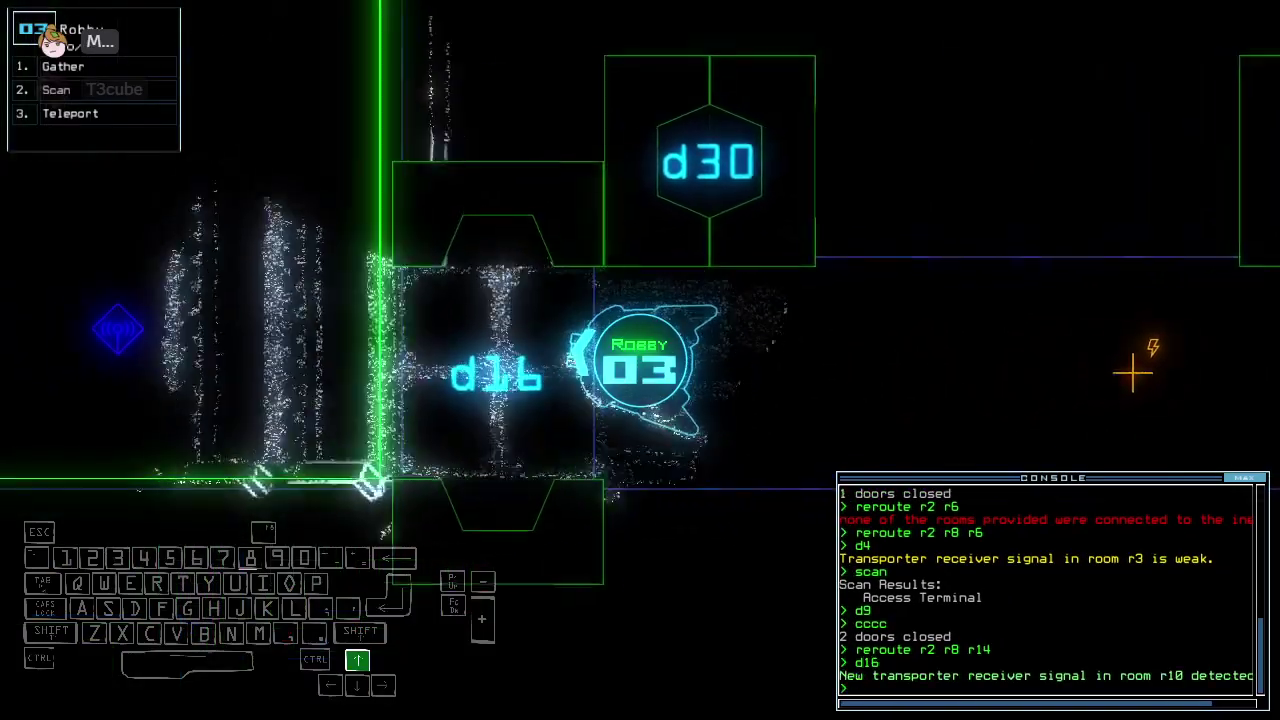
text(cccc)
Close Robby's door, transport the drones to the receiver, and restart the generator
key(Return)
text(ty)
key(Return)
text(y)
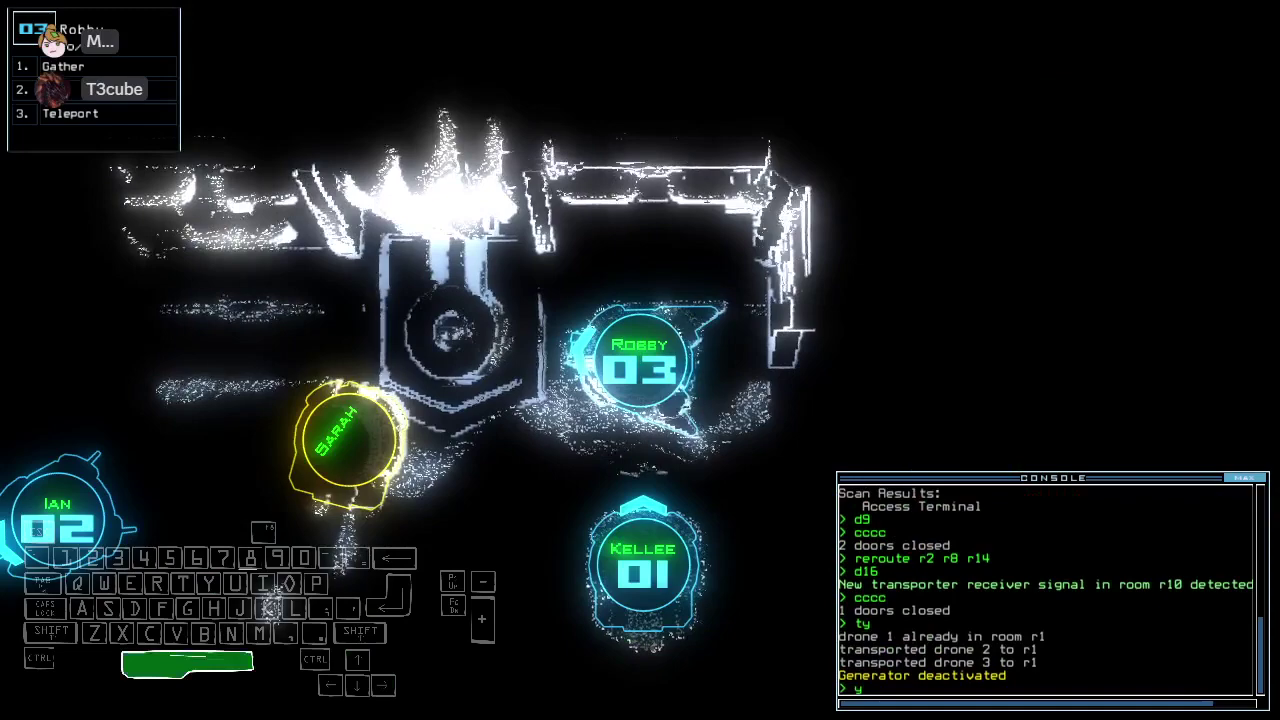
key(Tab)
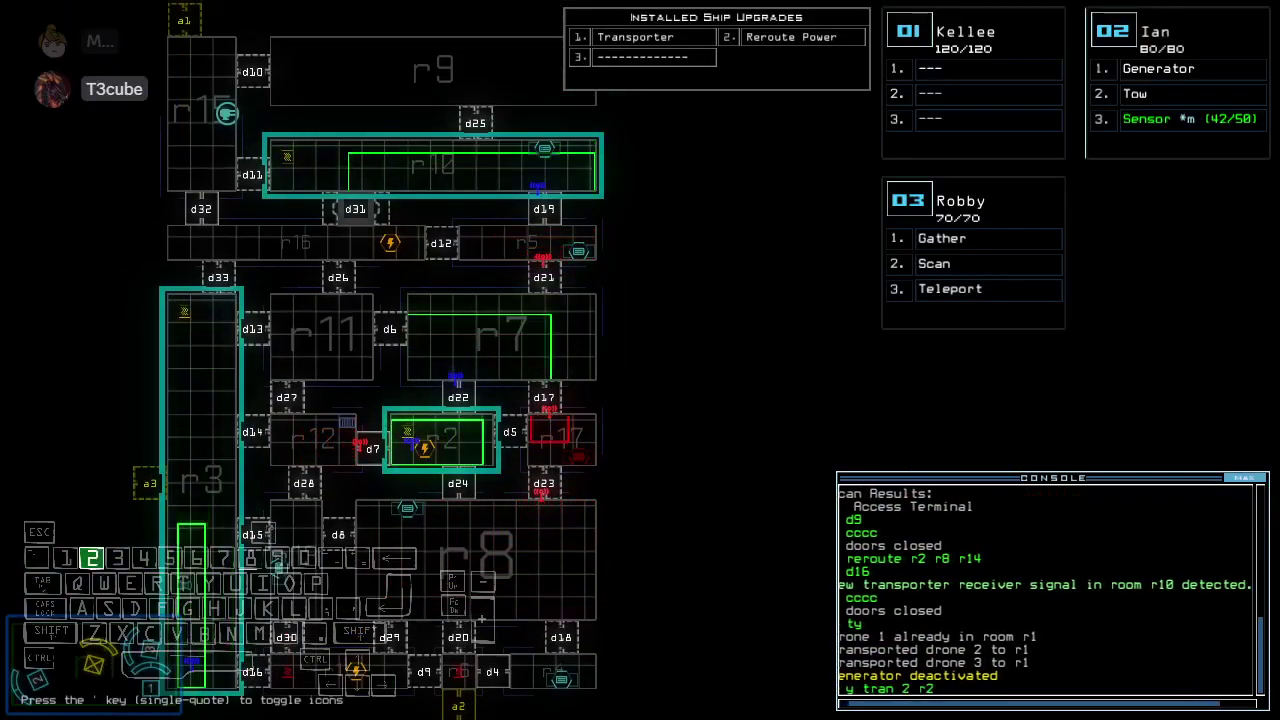
key(Tab)
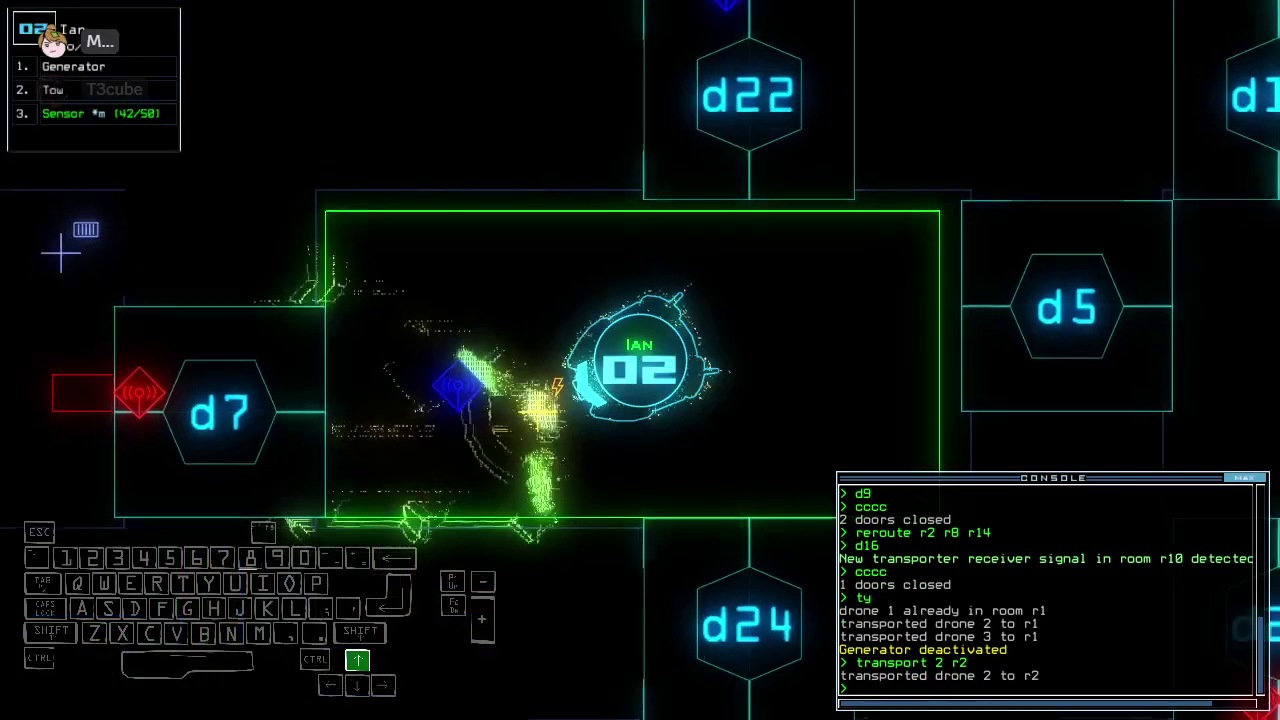
text(generator)
key(Return)
key(Tab)
text(re)
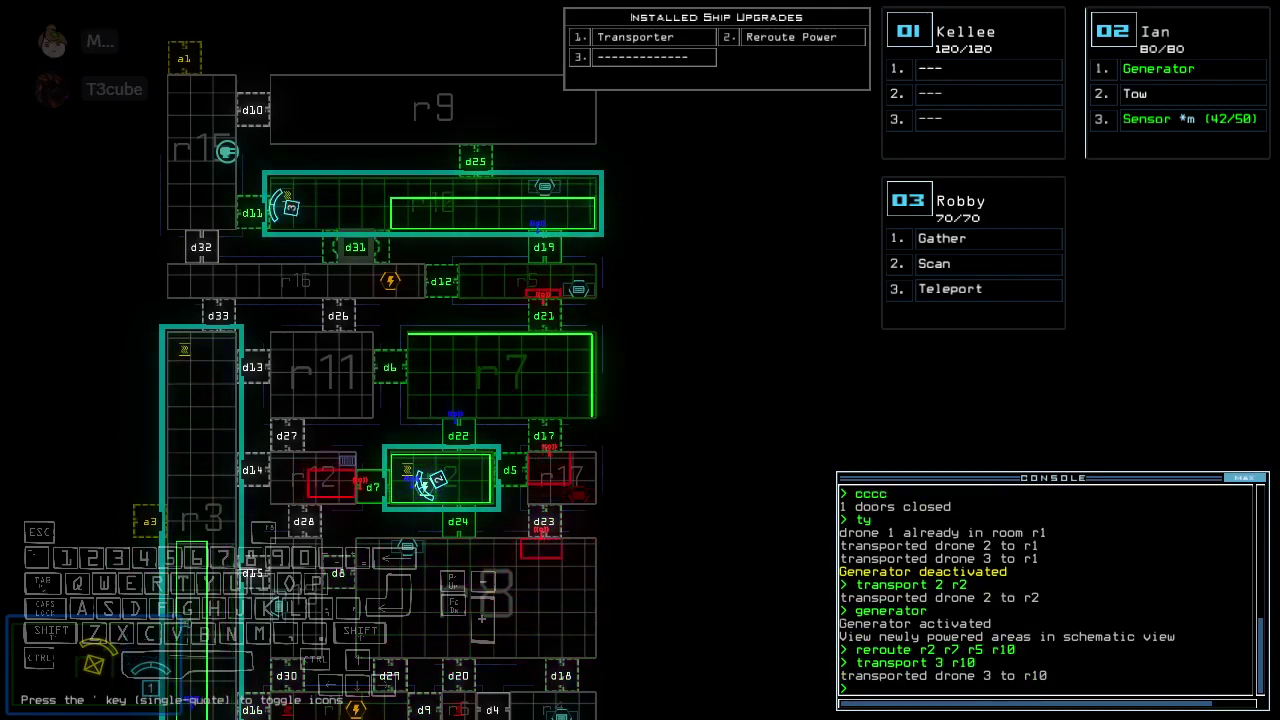
Drive Robby forward, close the door behind it, and open door d25
key(3)
key(Up)
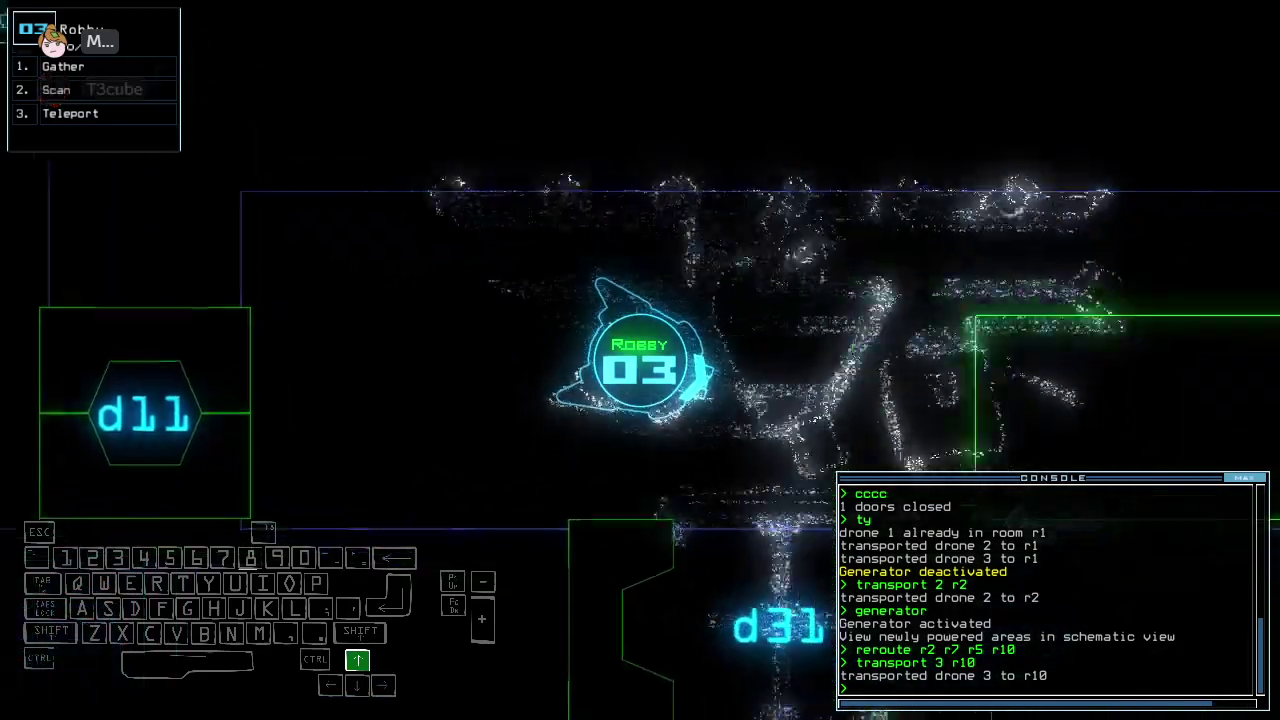
text(cccc)
key(Return)
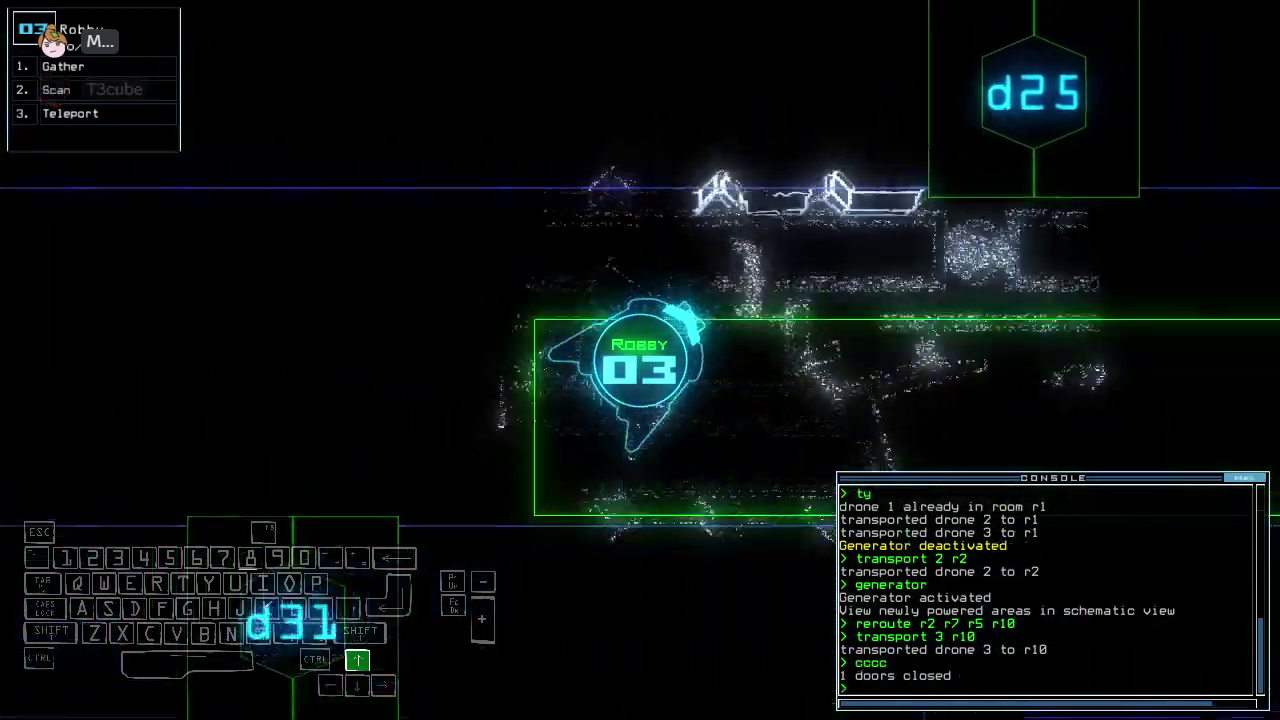
text(d25)
key(Return)
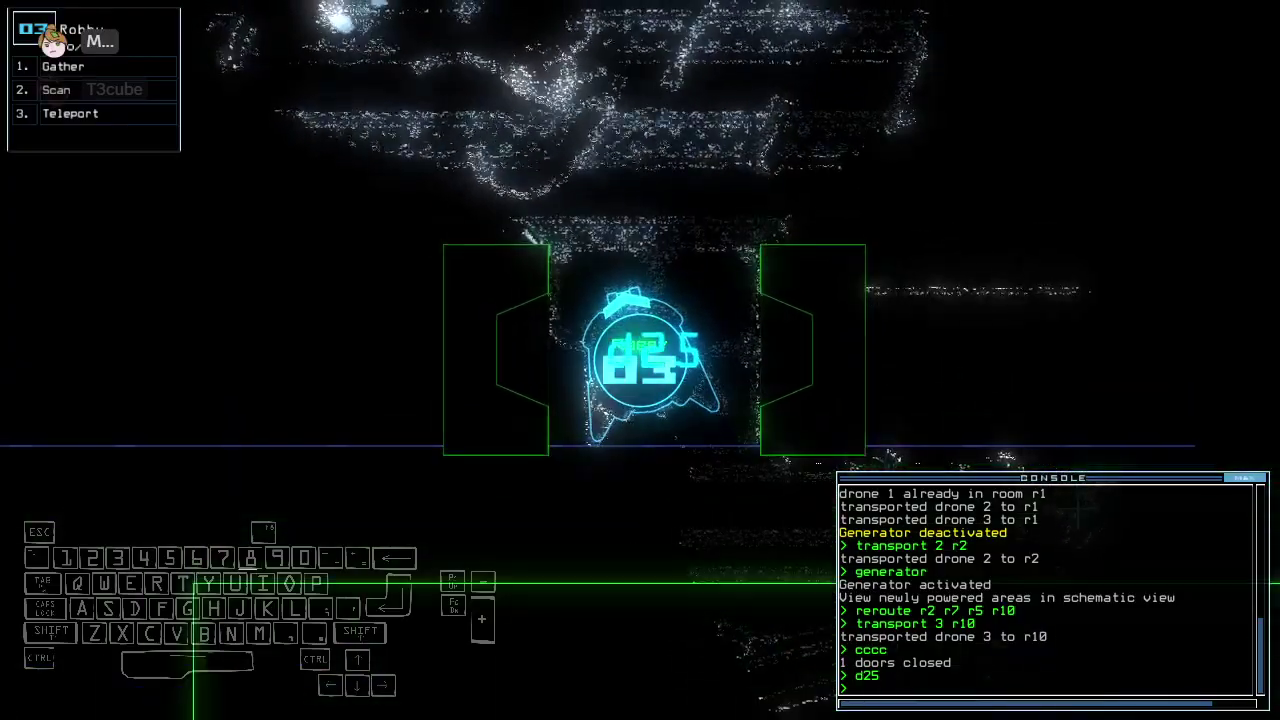
key(space)
key(space)
text(scan)
key(Return)
Scan past d25, gather four piles of scrap, then attempt a transport
key(Up)
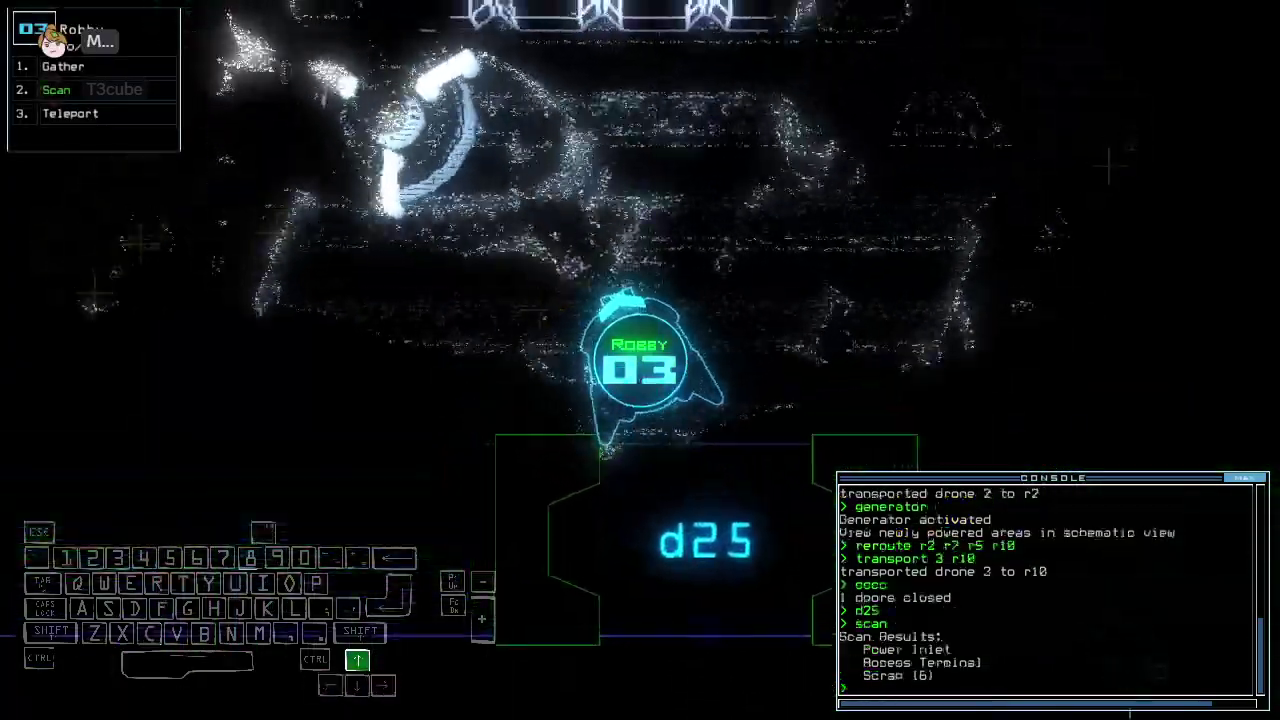
text(g)
key(Return)
text(g)
key(Return)
text(g)
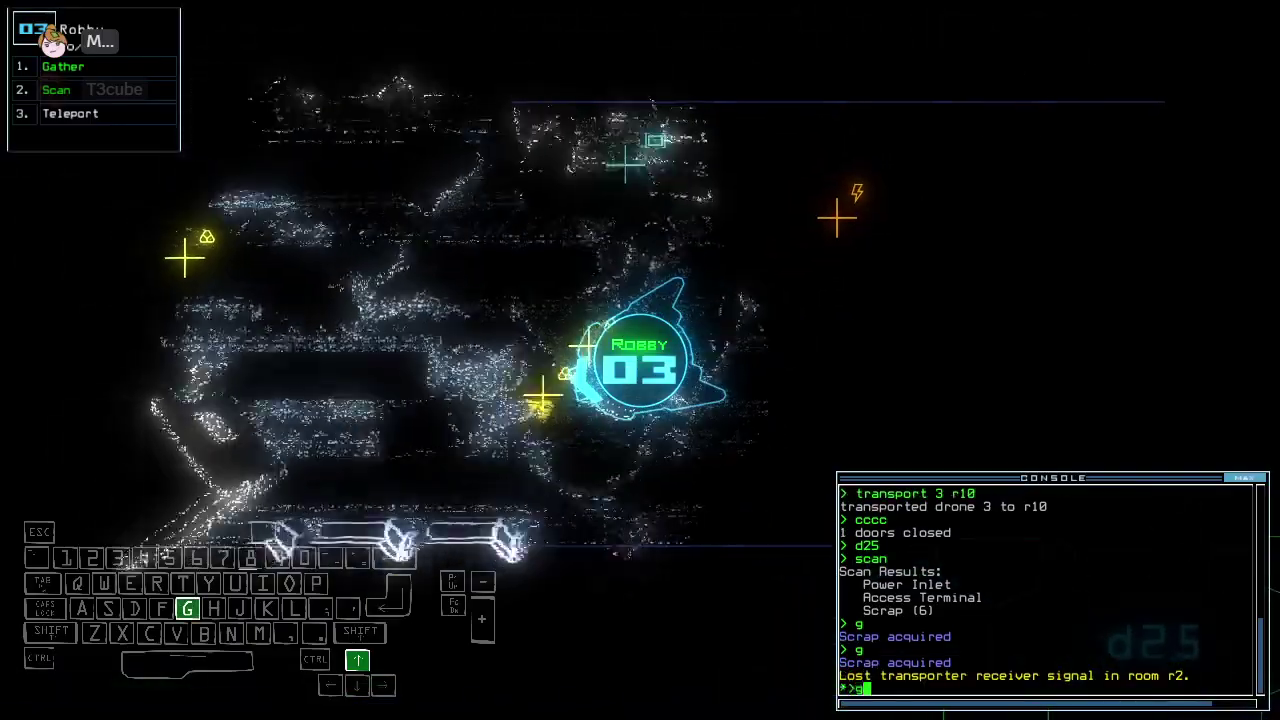
key(Return)
text(g)
key(Return)
text(ty)
key(Return)
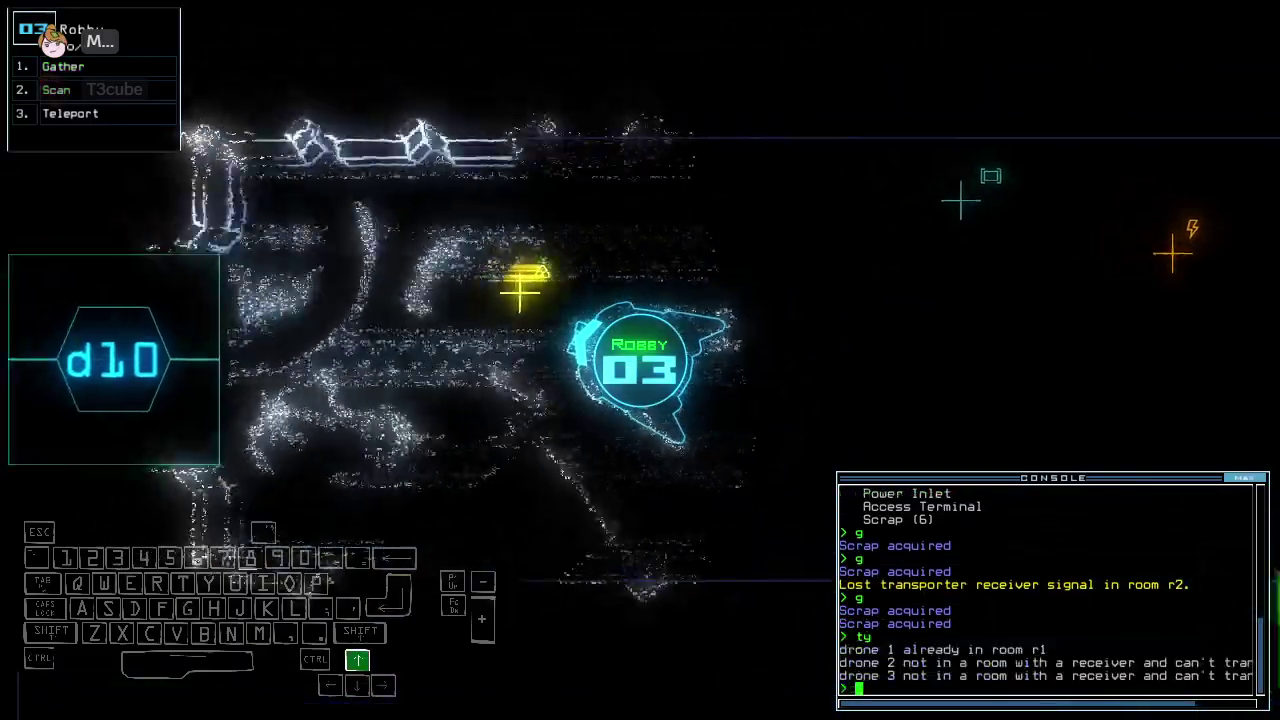
text(g)
Collect the remaining scrap, open door d22, and teleport Robby back to r1
key(Return)
key(space)
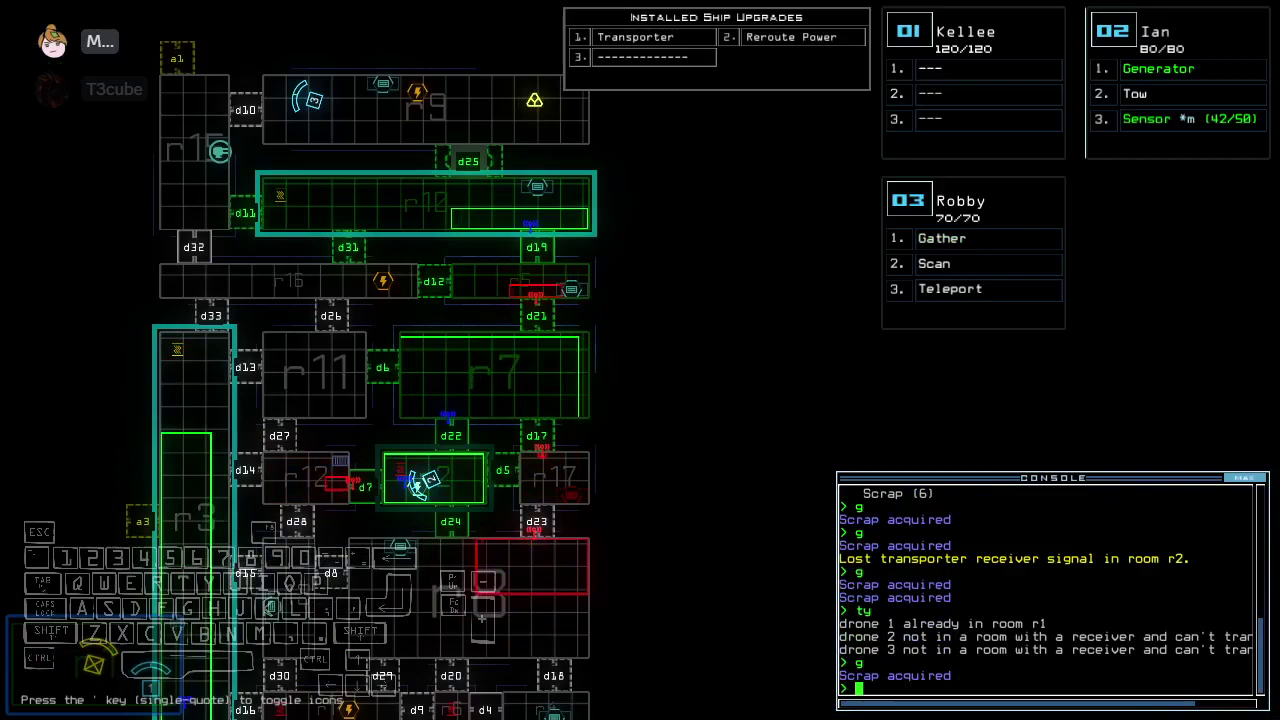
key(Return)
key(space)
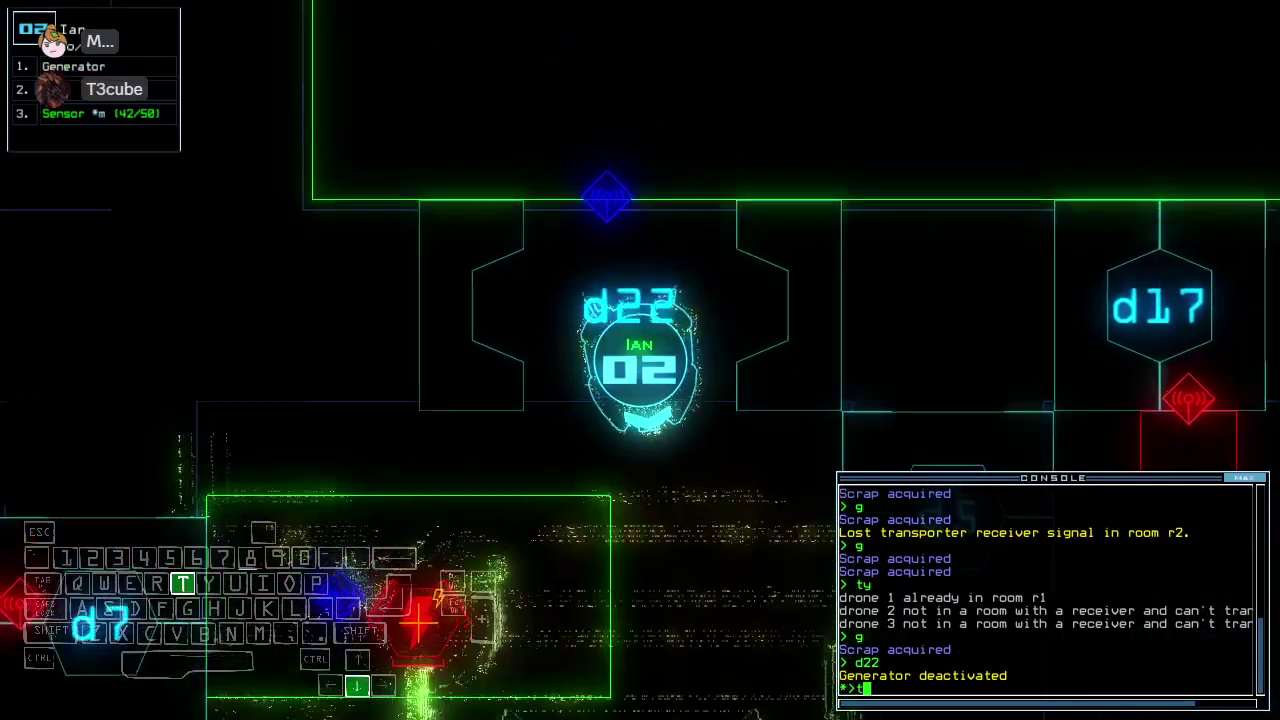
text(tt)
key(Return)
key(space)
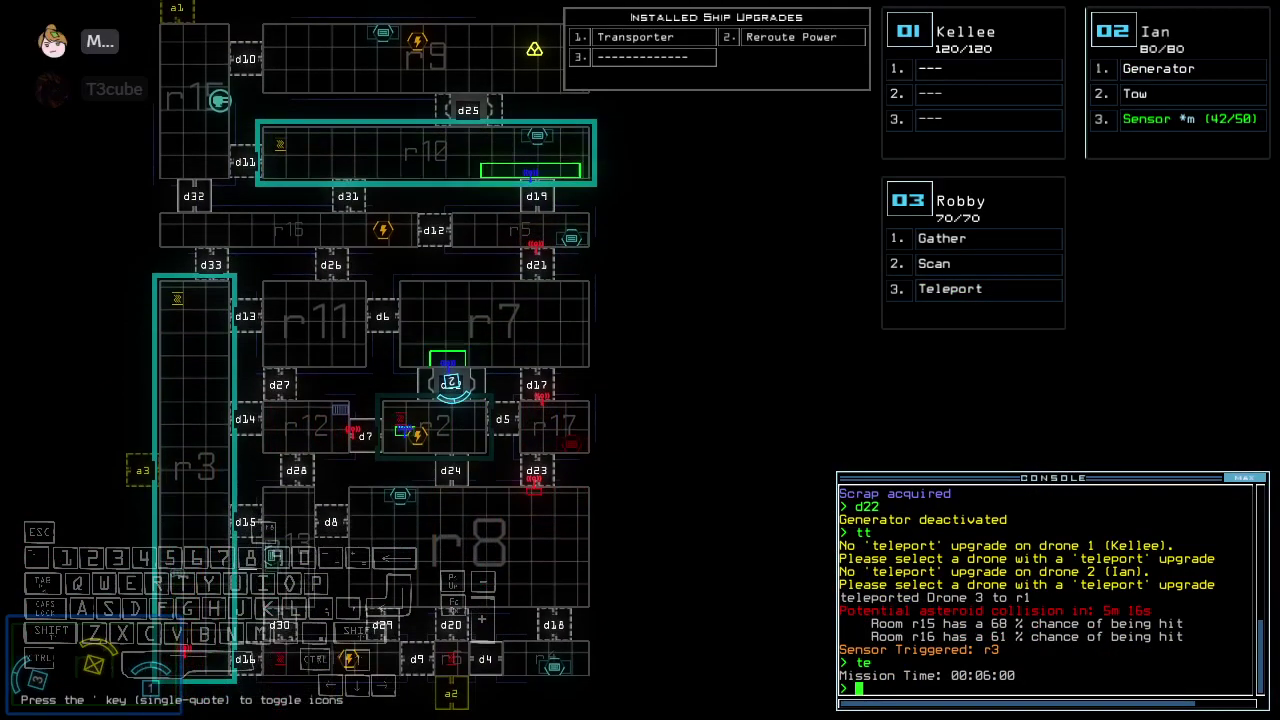
text(2)
text(generator)
Restart the generator, grab scrap beyond d25, and reroute power through r2, r7 and r11
key(Return)
key(space)
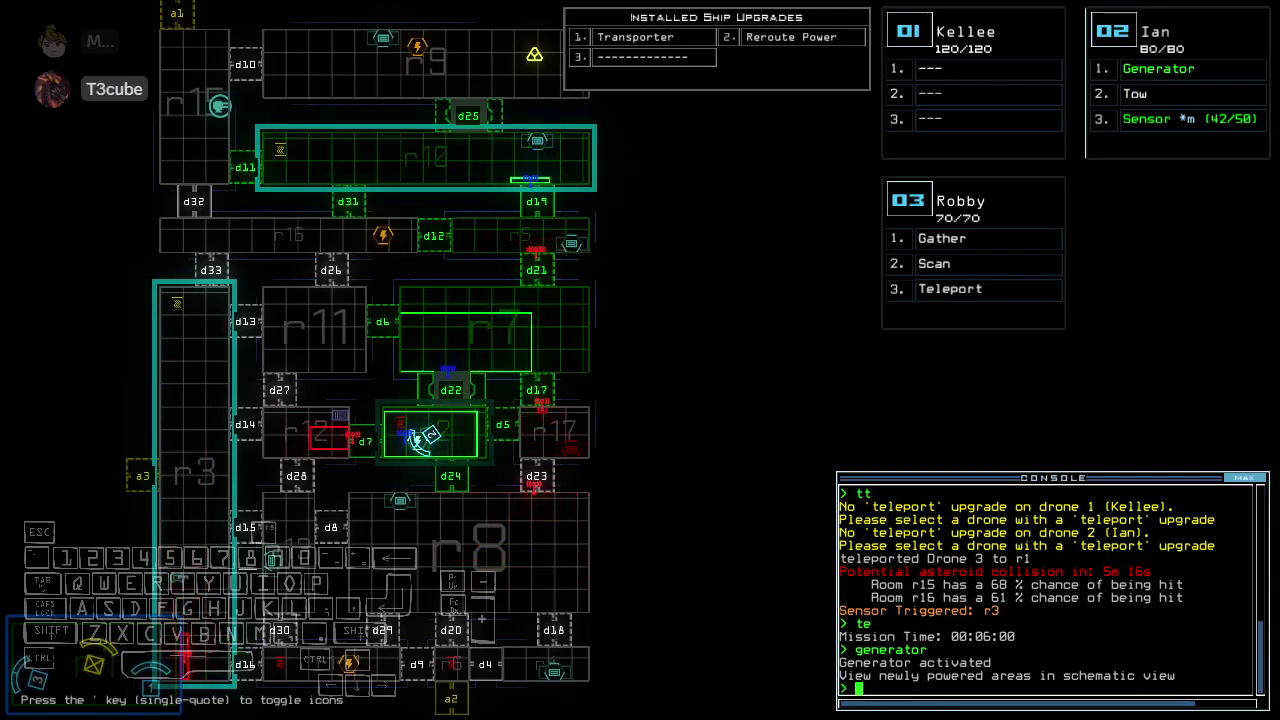
key(3)
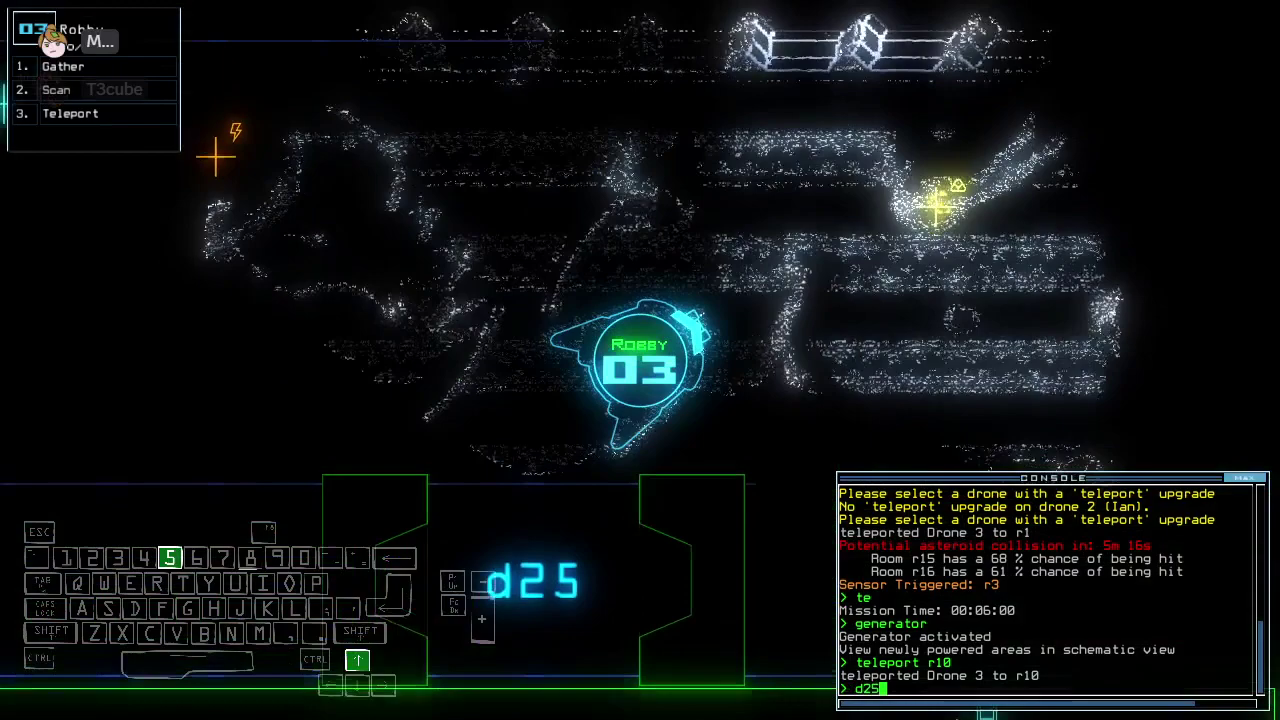
text(d25)
key(Return)
text(gt)
key(Return)
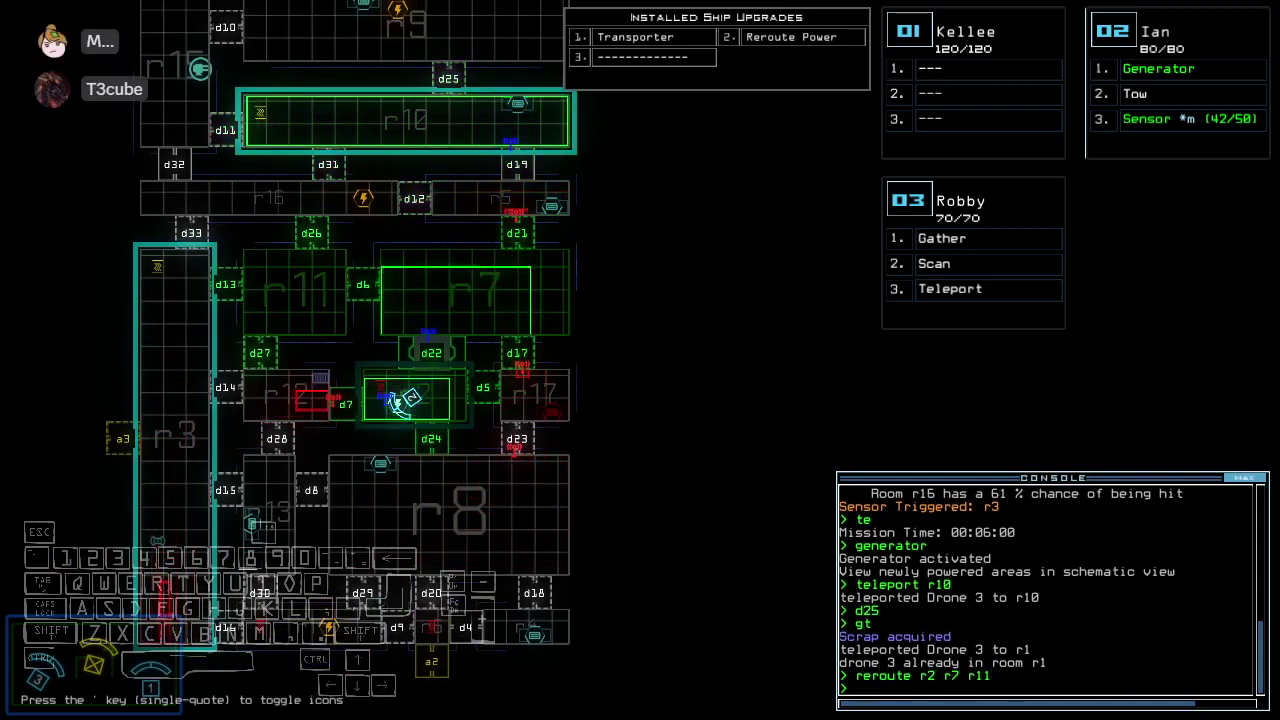
text(+r3)
Power and vent room r3, teleport drone 3 to r7, and open doors d6 and d13
key(Return)
text(vacuum)
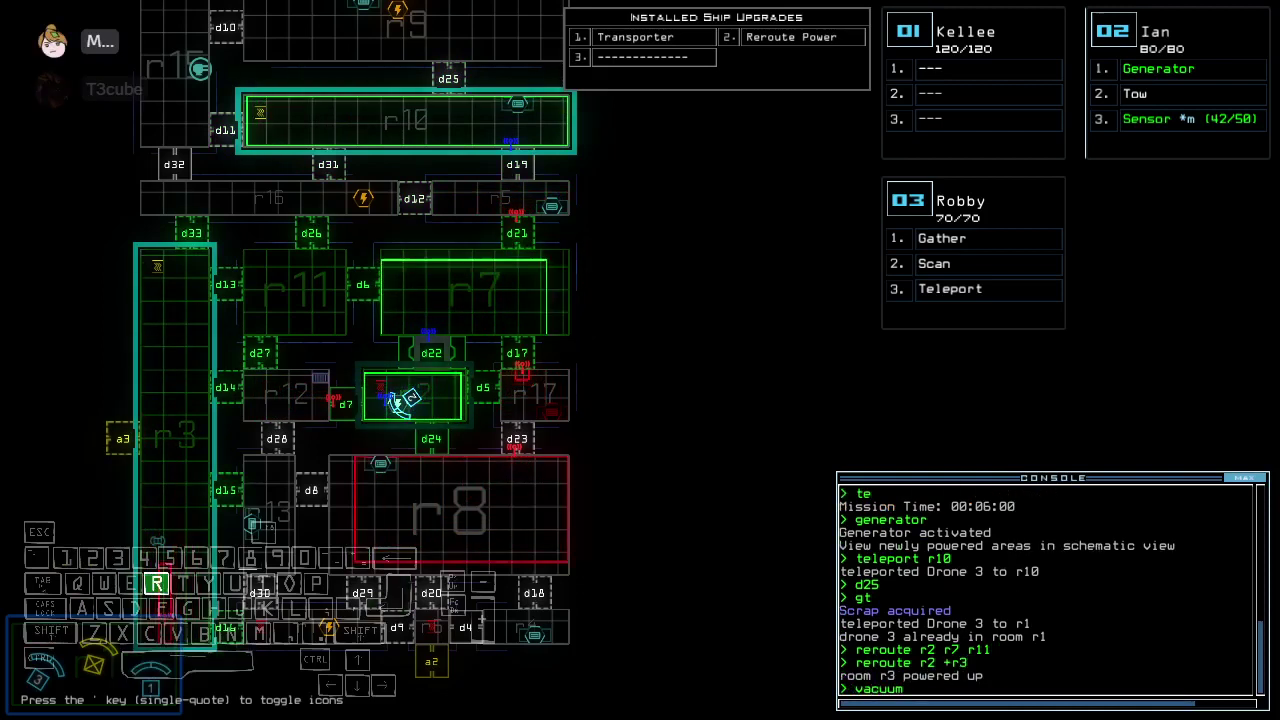
text( r3 a3)
key(Return)
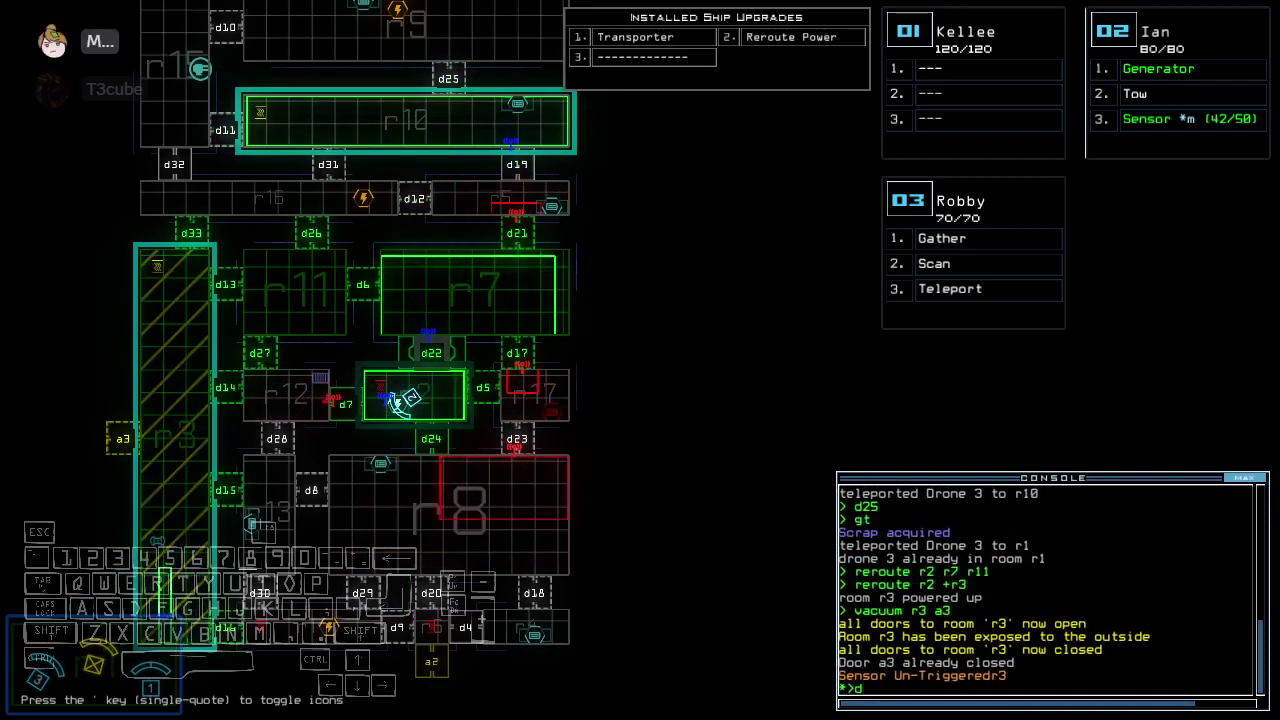
text(d6)
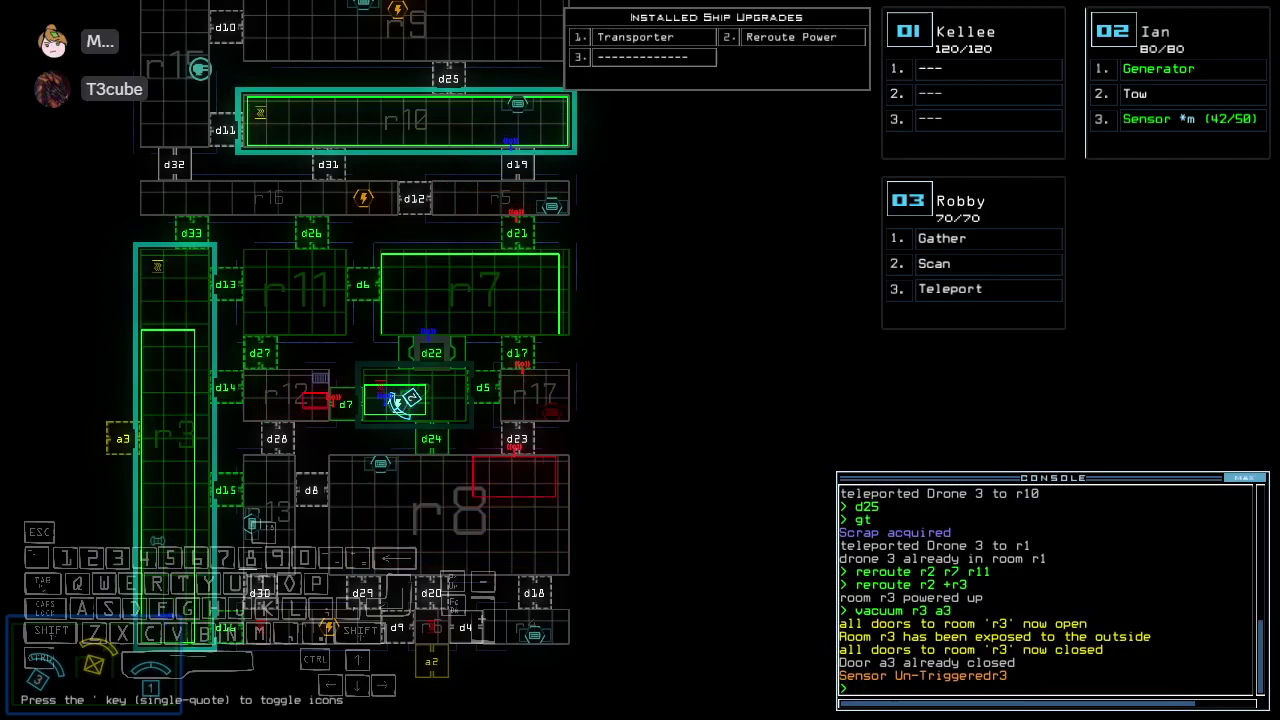
key(BackSpace)
key(BackSpace)
text(teleport r7)
key(Return)
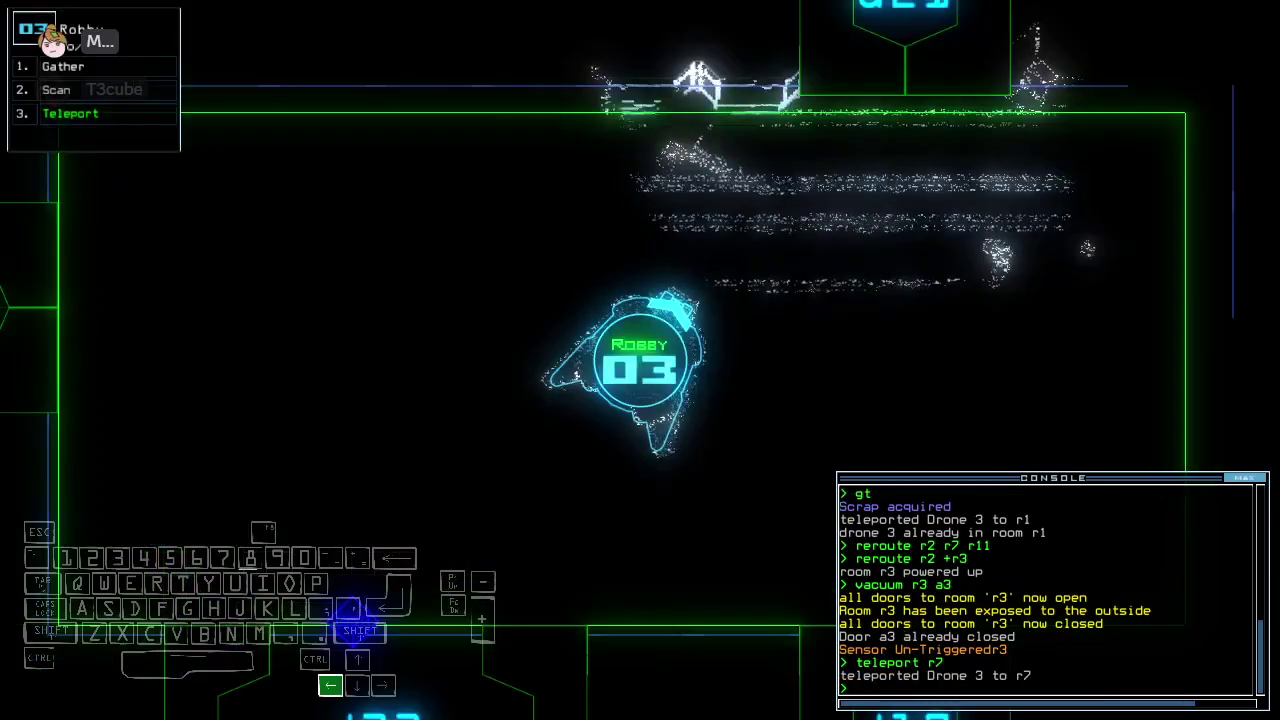
text(d6)
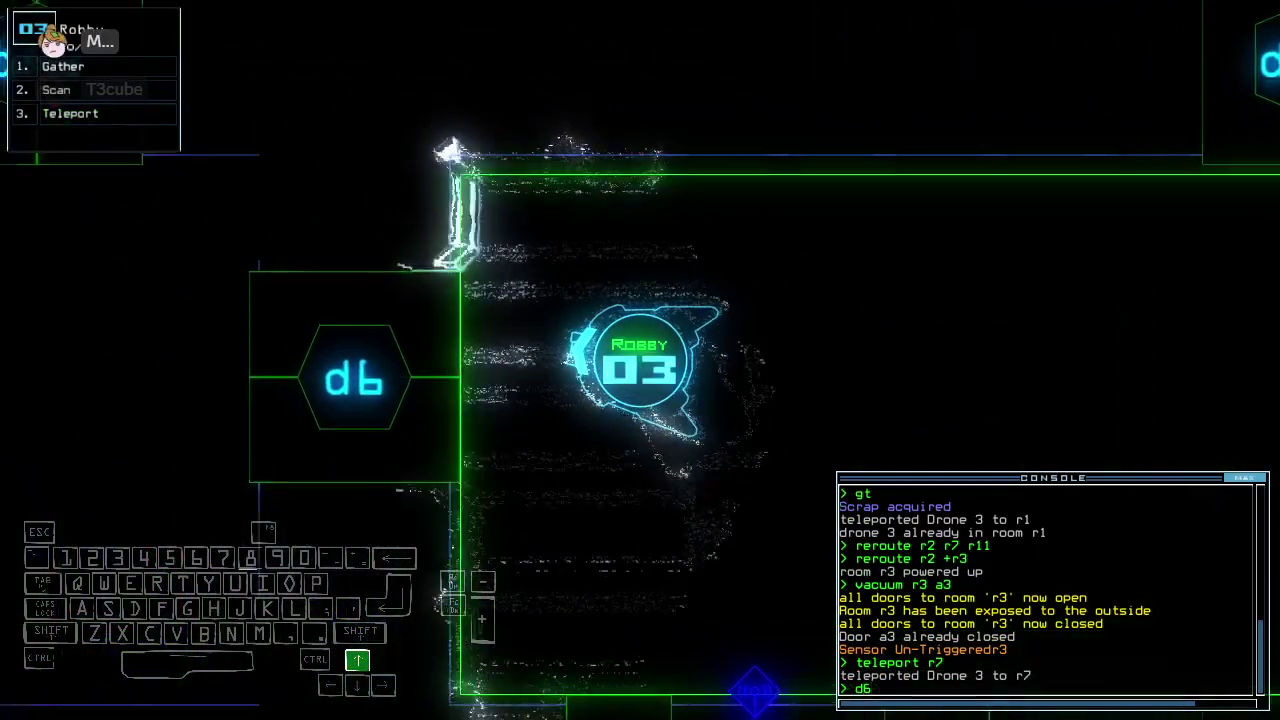
key(Return)
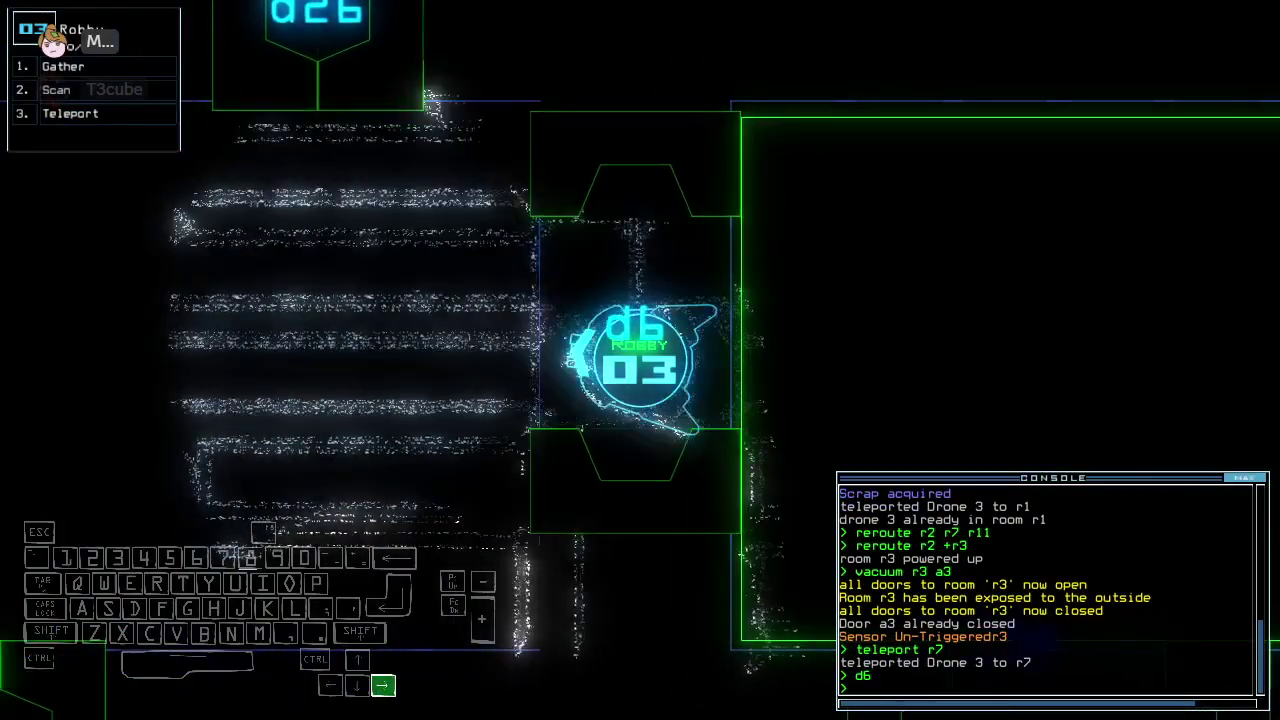
key(space)
key(space)
text(d13)
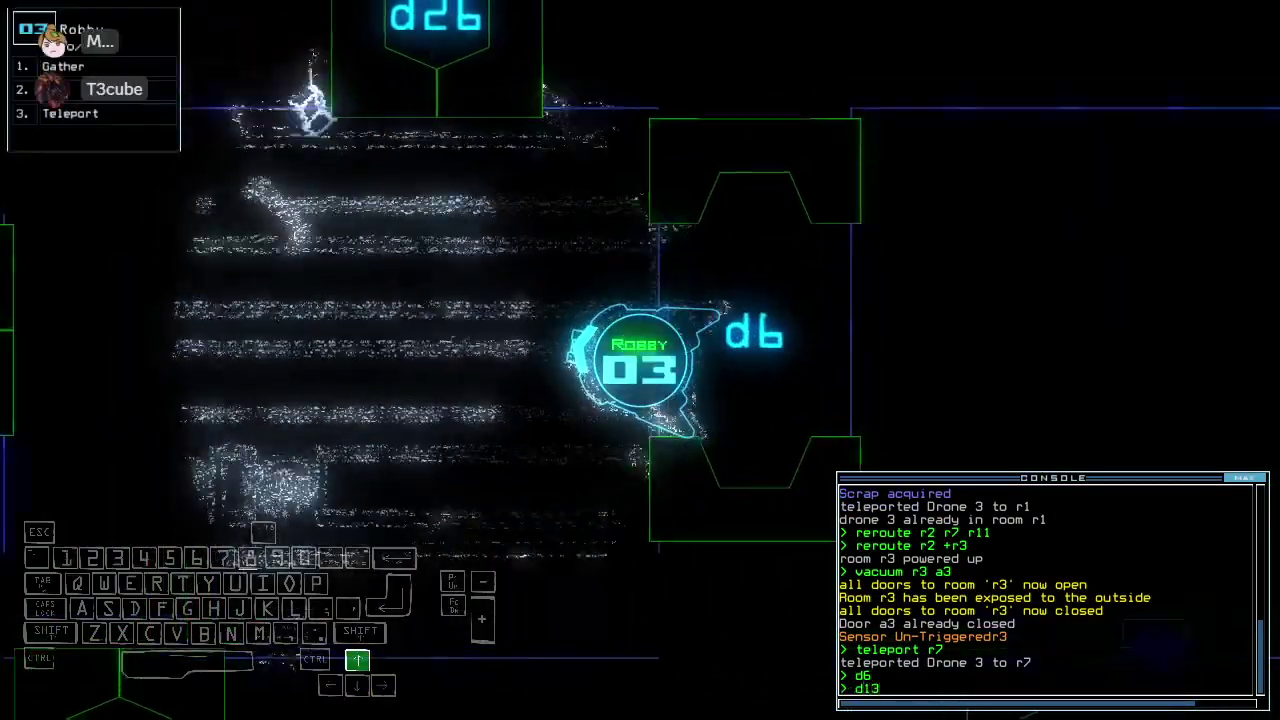
key(Return)
key(Up)
text(r3)
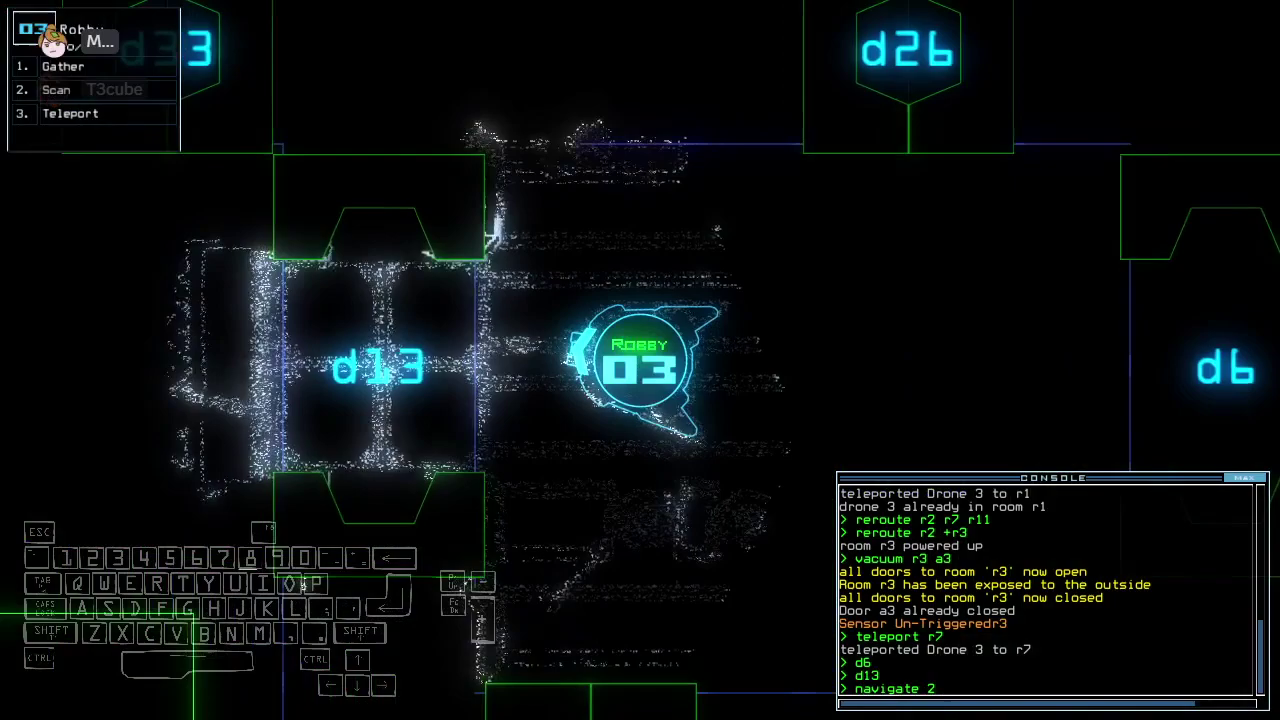
Send drone 2 to room r3, then teleport all drones back to room r1
key(Return)
key(space)
text(tt)
key(Return)
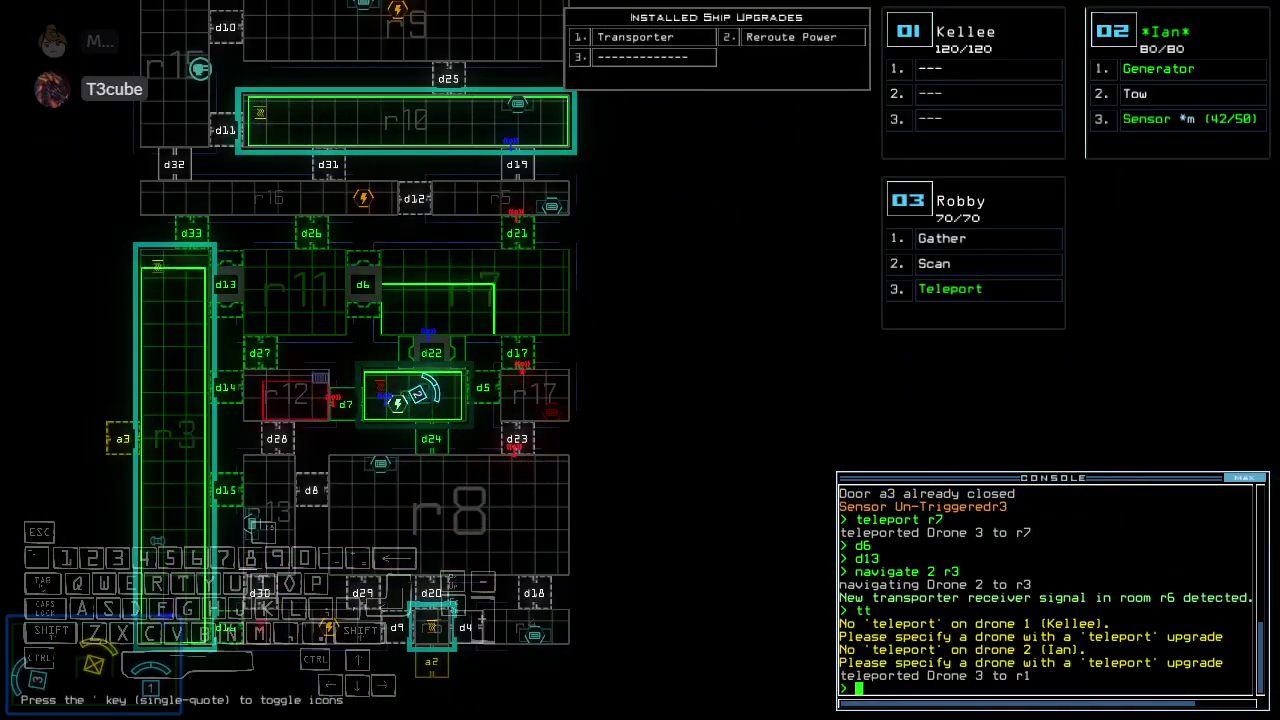
text(teleport 3 r1)
key(Return)
key(space)
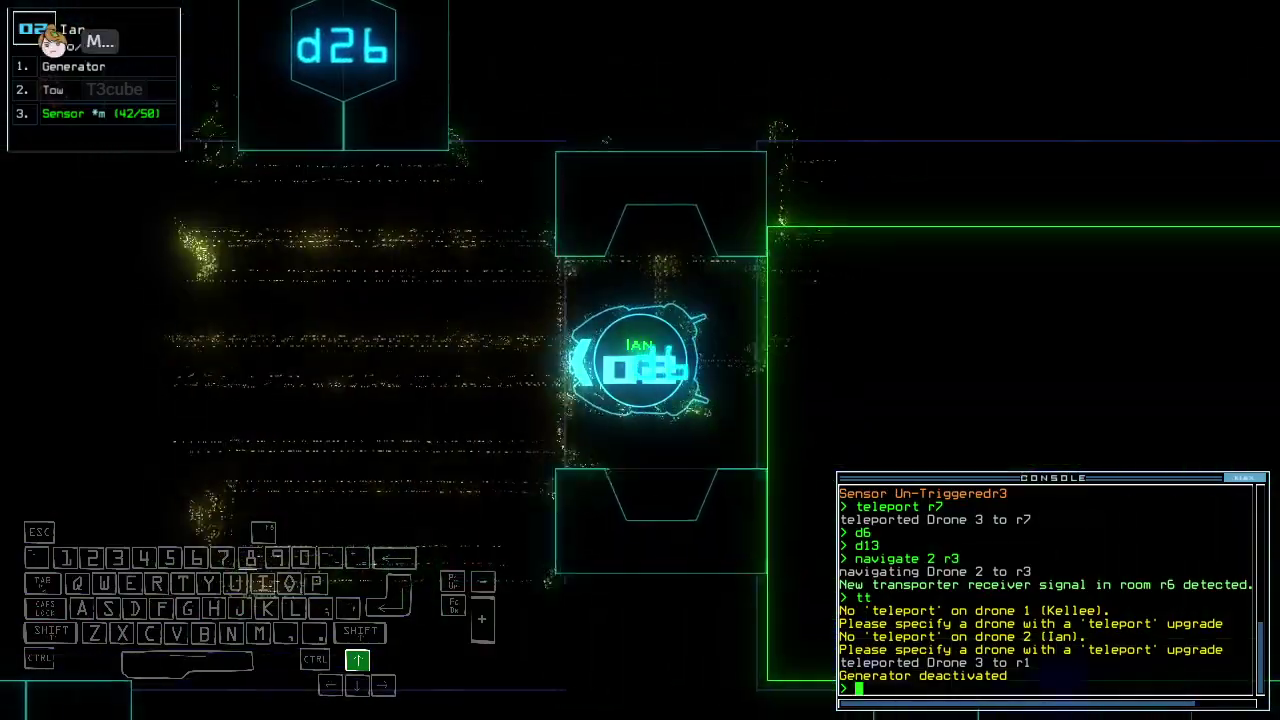
key(Up)
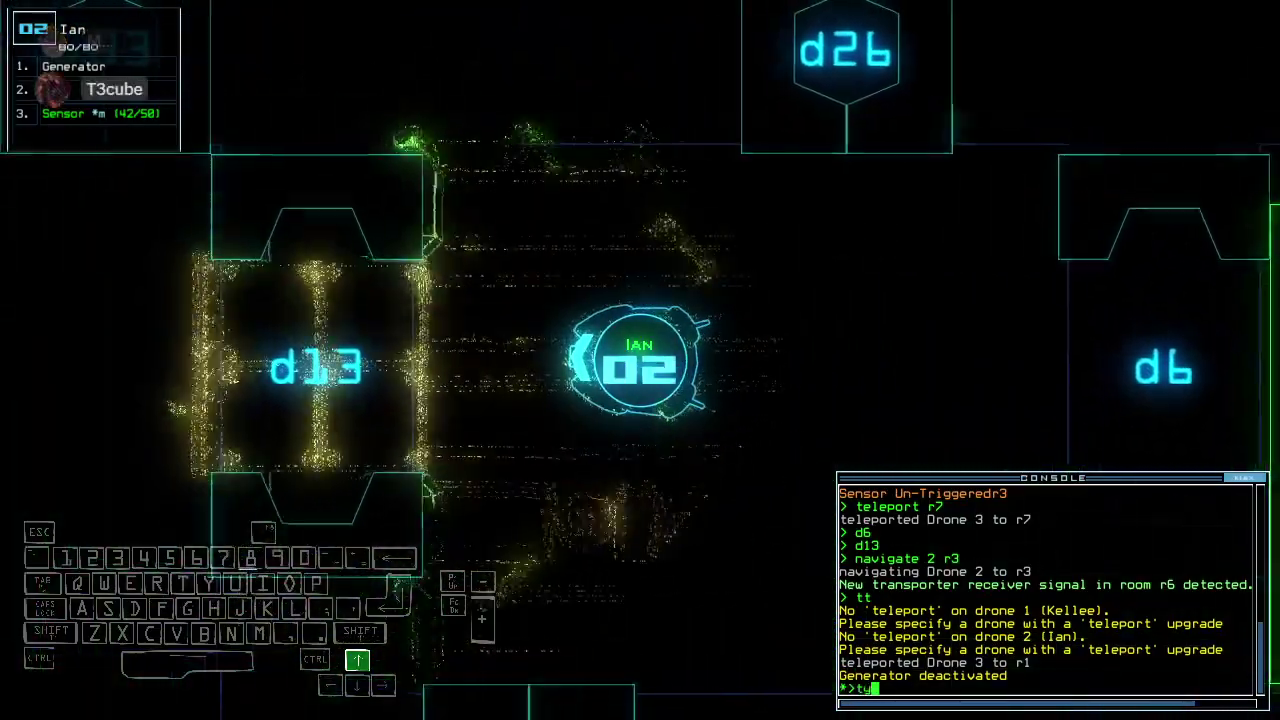
key(Left)
key(Return)
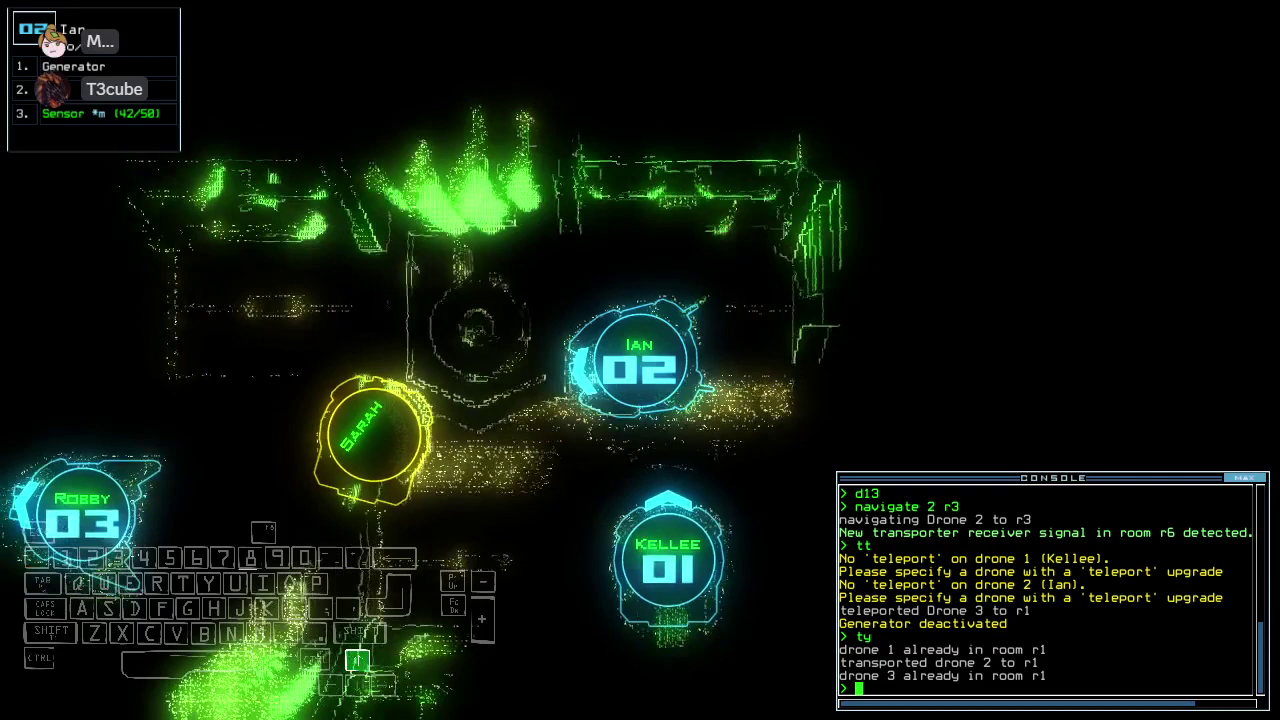
key(space)
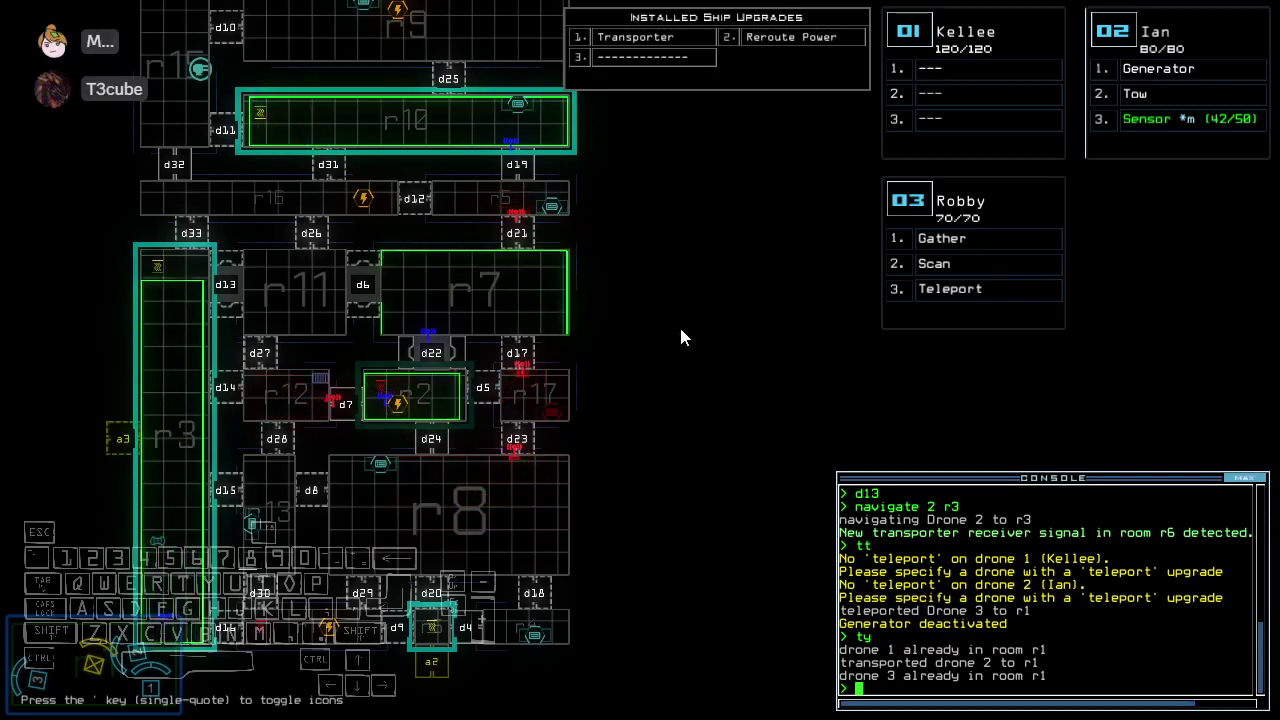
scroll(679, 324, up, 3)
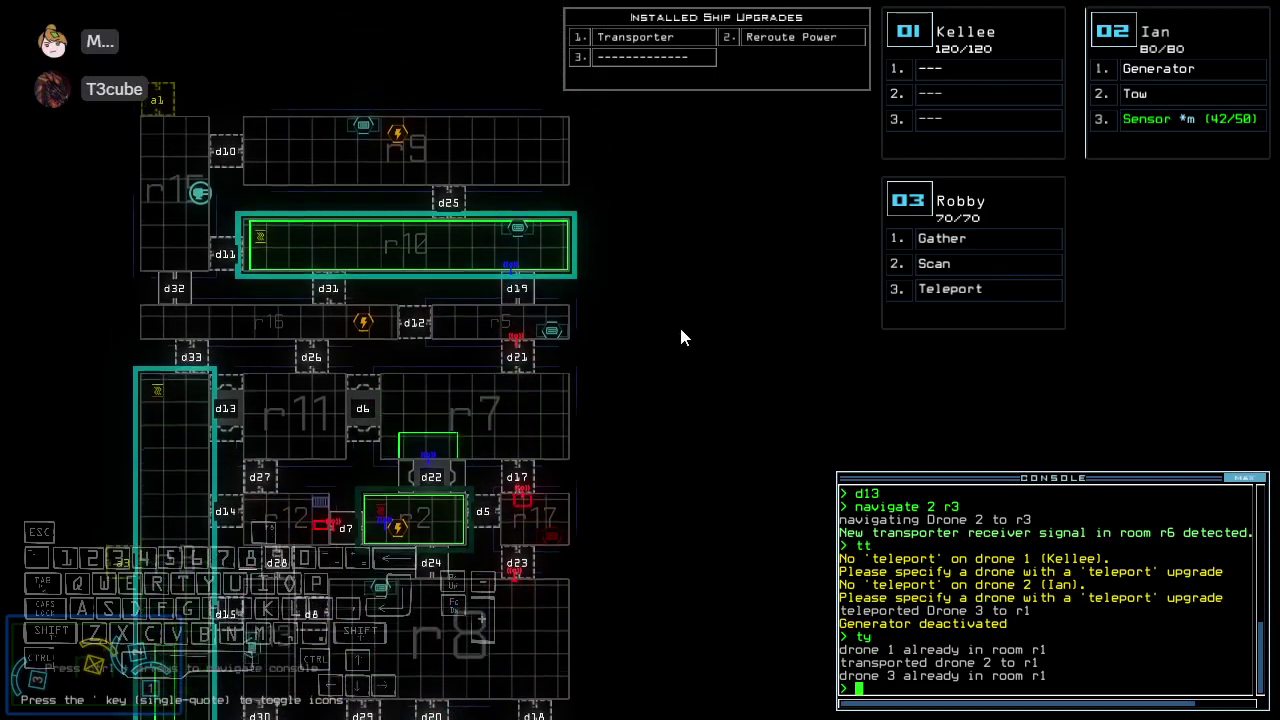
text(out)
Leave the derelict with 'out' and dismiss the Daily Challenge Score summary
key(Return)
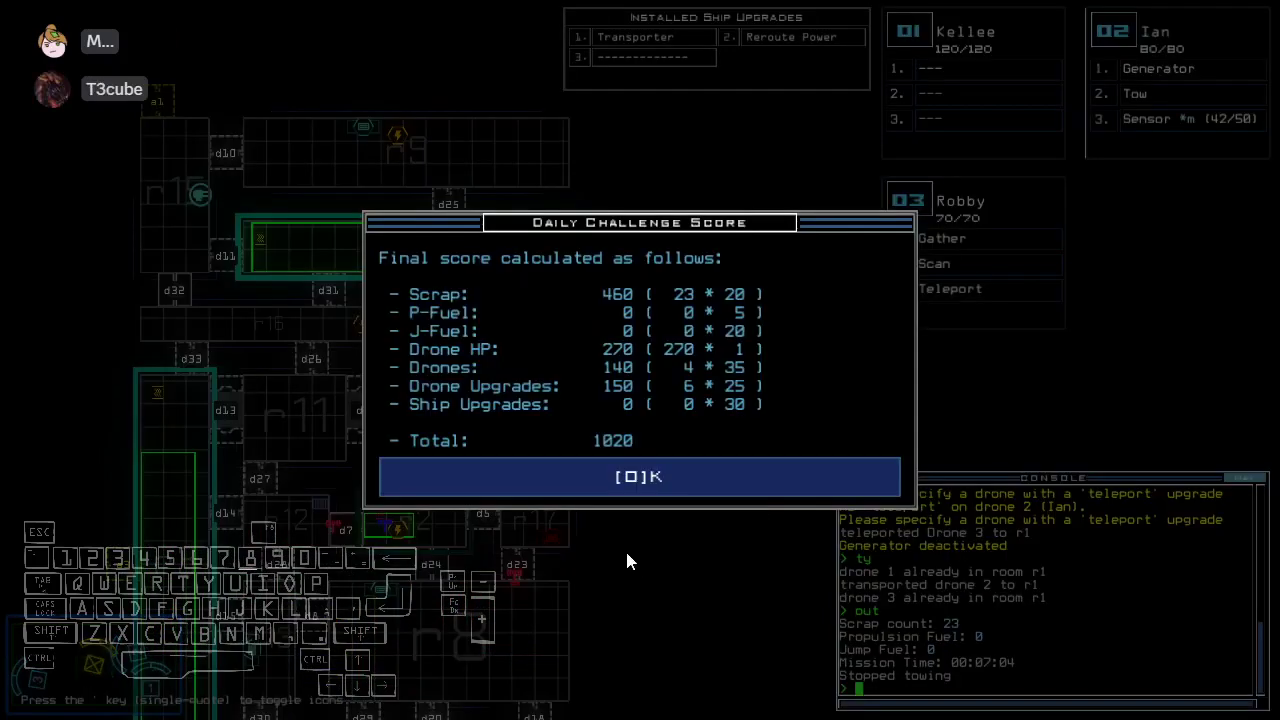
key(o)
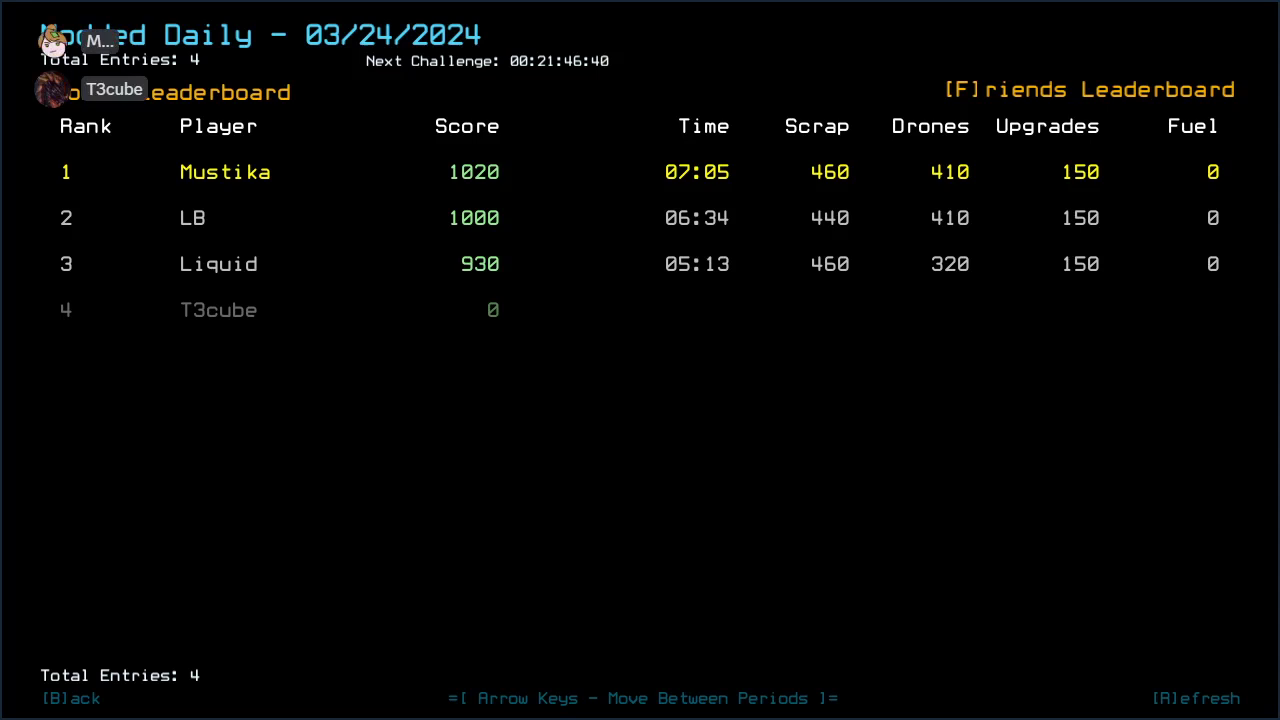
Refresh the Modded Daily standings so T3cube appears tied with Mustika at 1020
key(r)
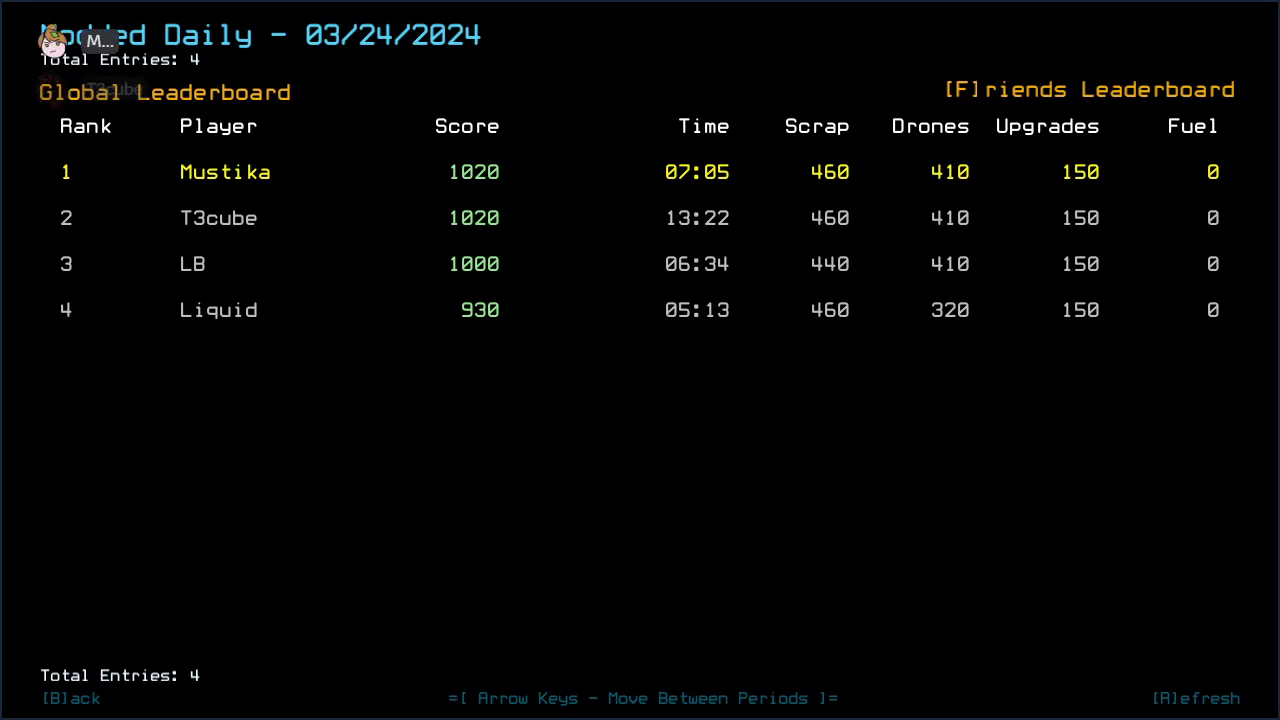
Close the modded board, view the 03/24/2024 daily leaderboard, then back out
key(b)
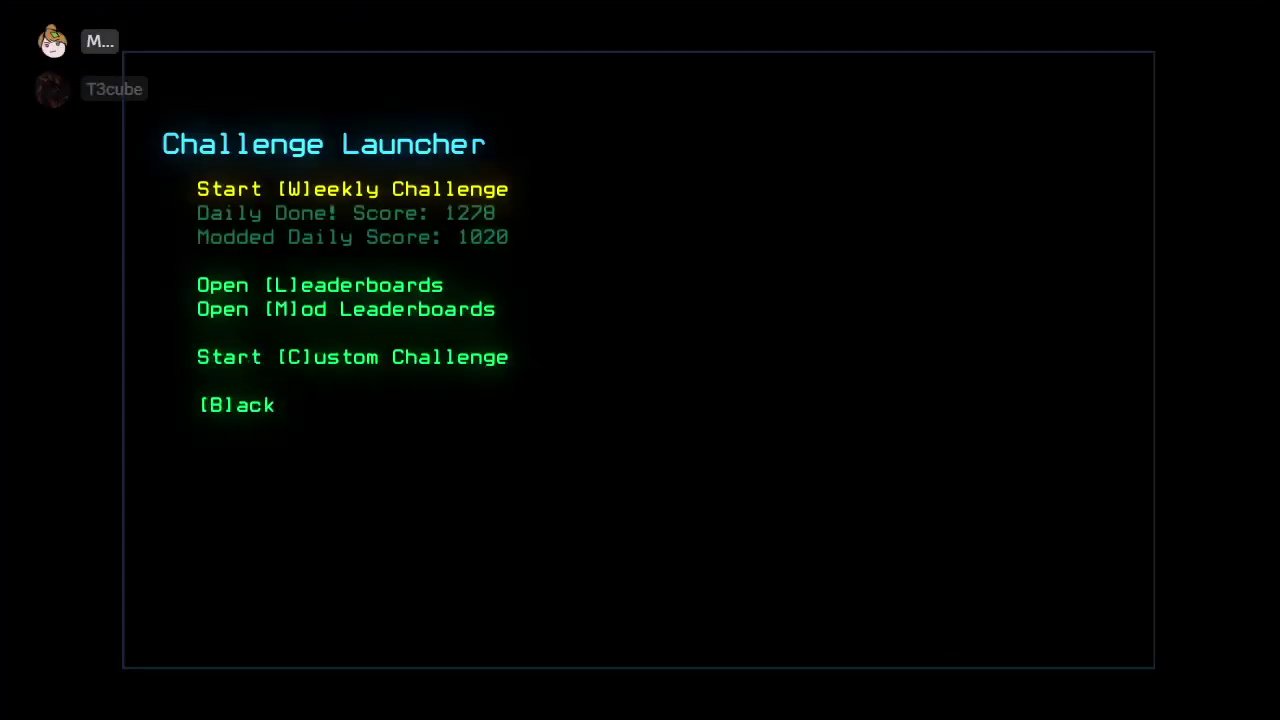
text(l)
key(Return)
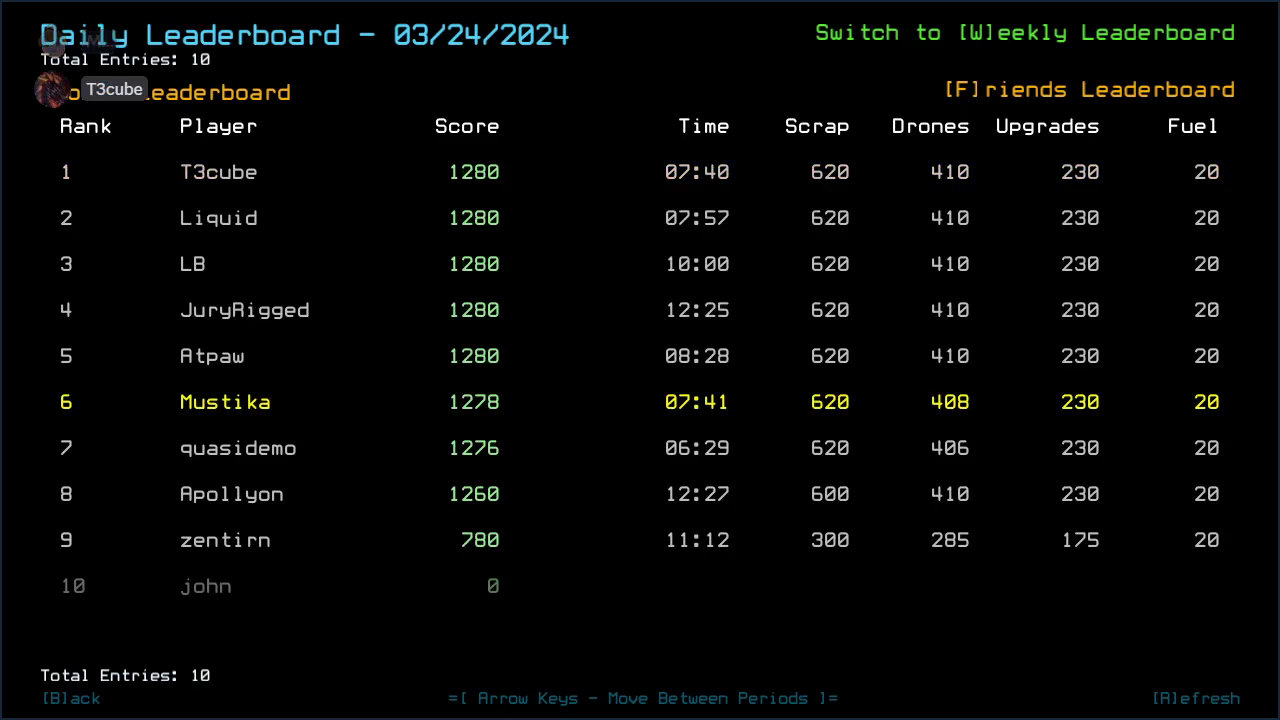
key(b)
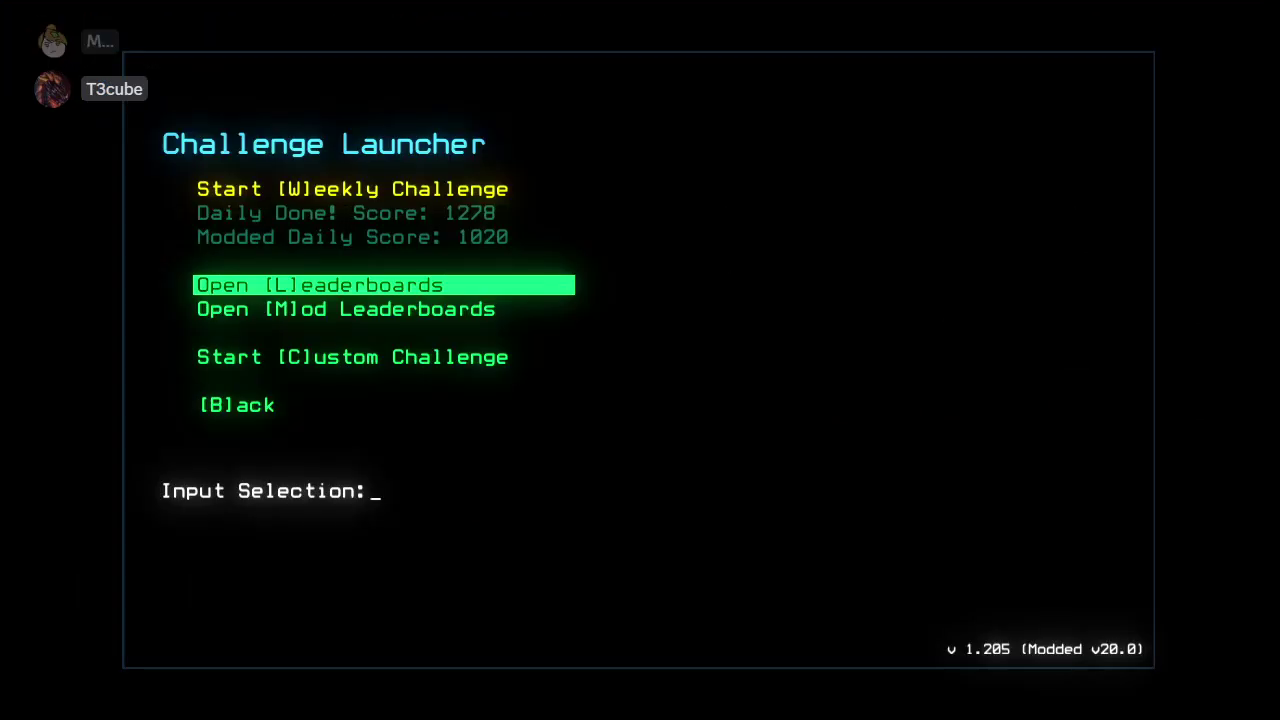